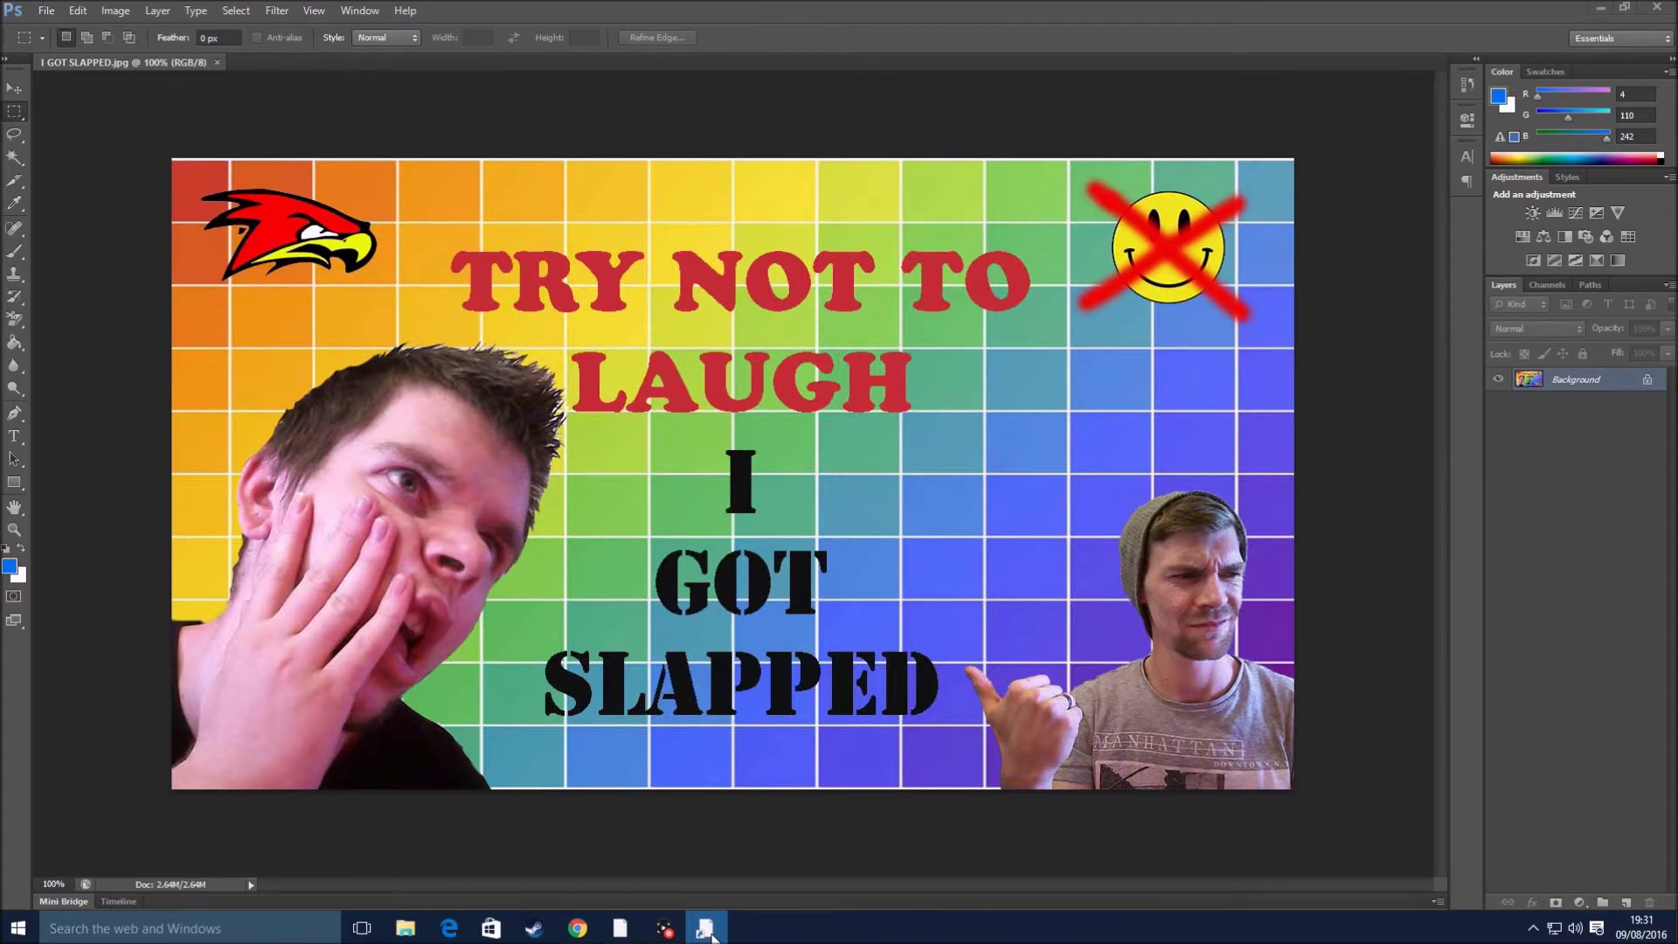
- Create a new blank document 1280 pixels wide and 720 pixels high
click(50, 12)
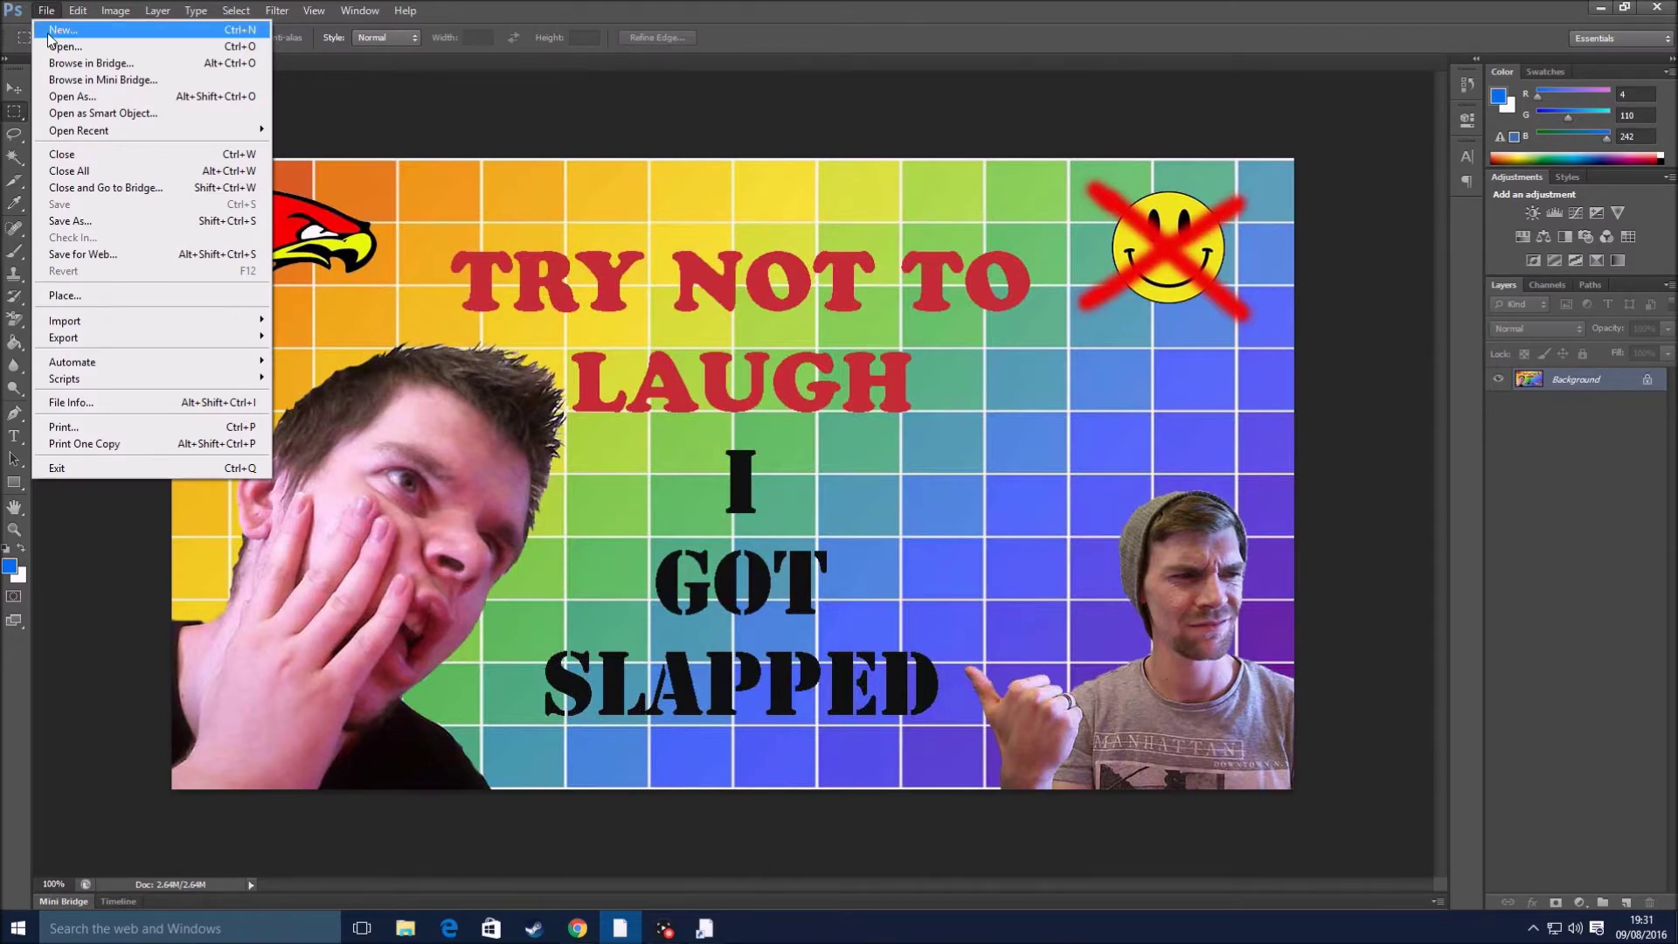
click(50, 33)
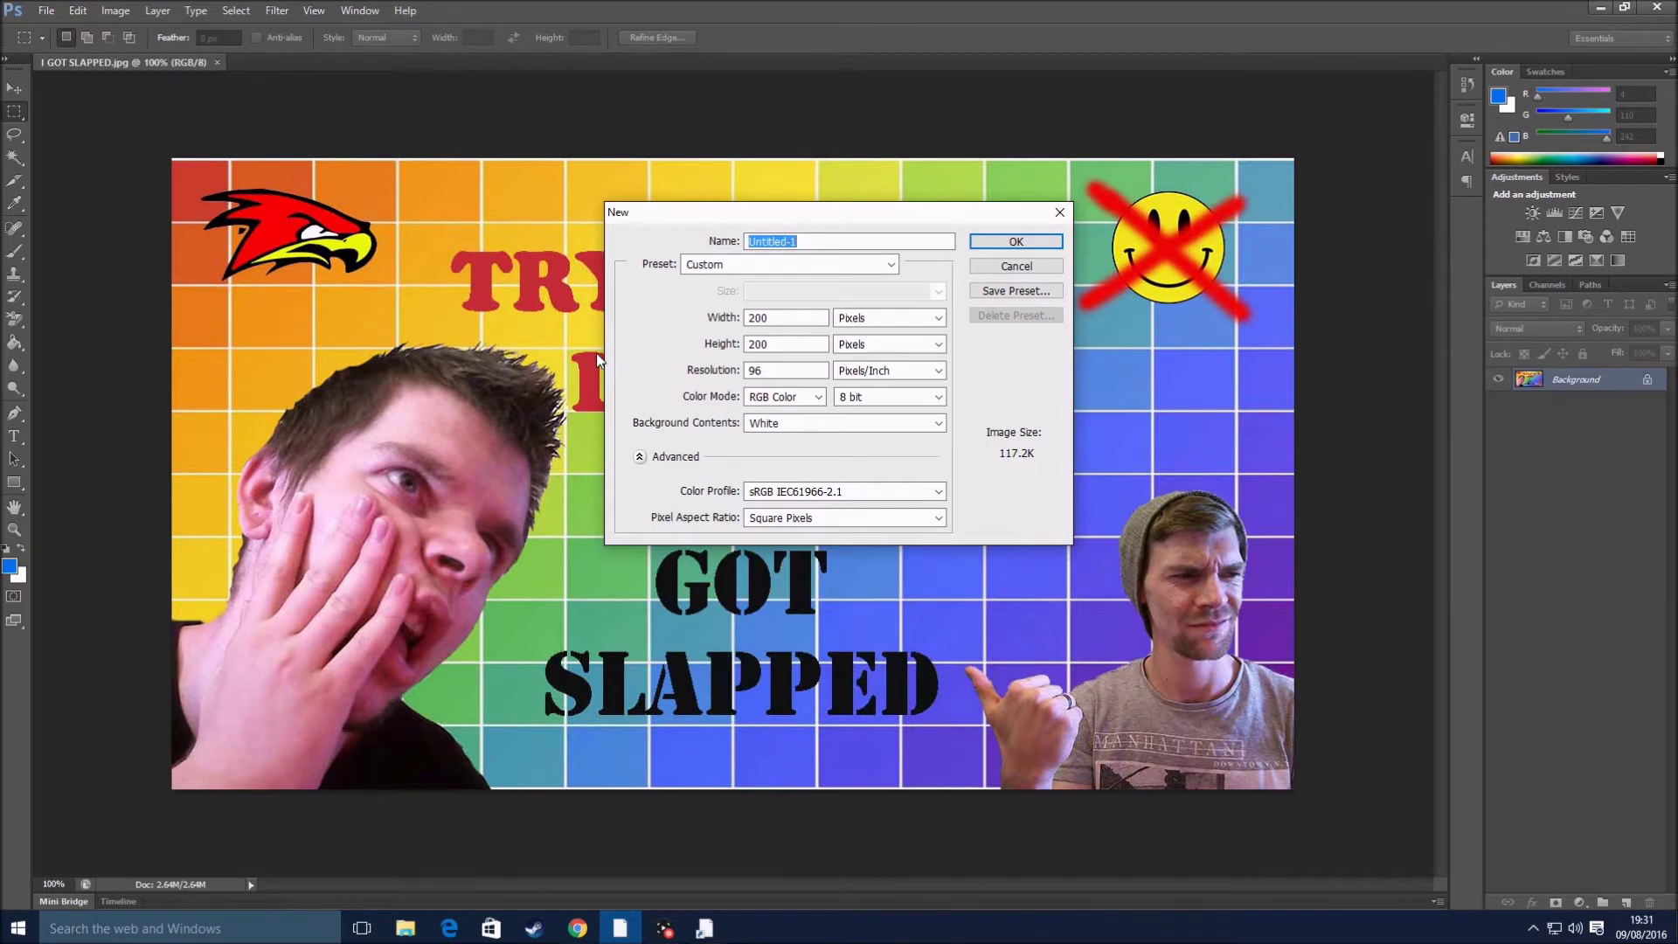
double_click(790, 318)
text(1280)
double_click(791, 344)
text(720)
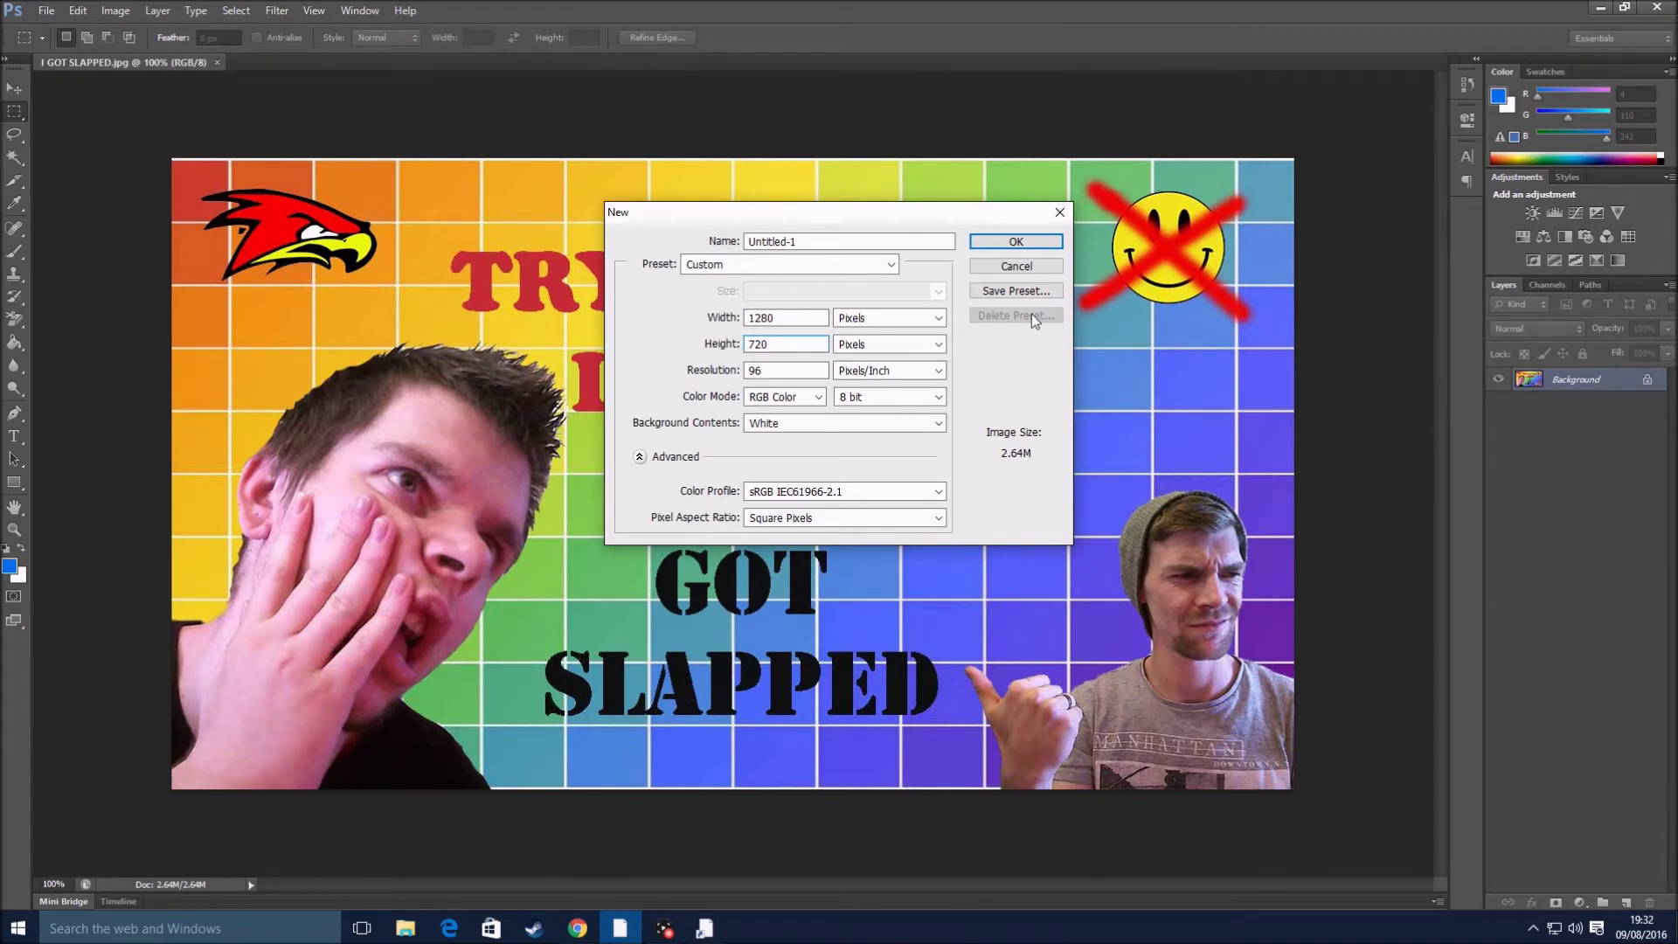
click(1013, 241)
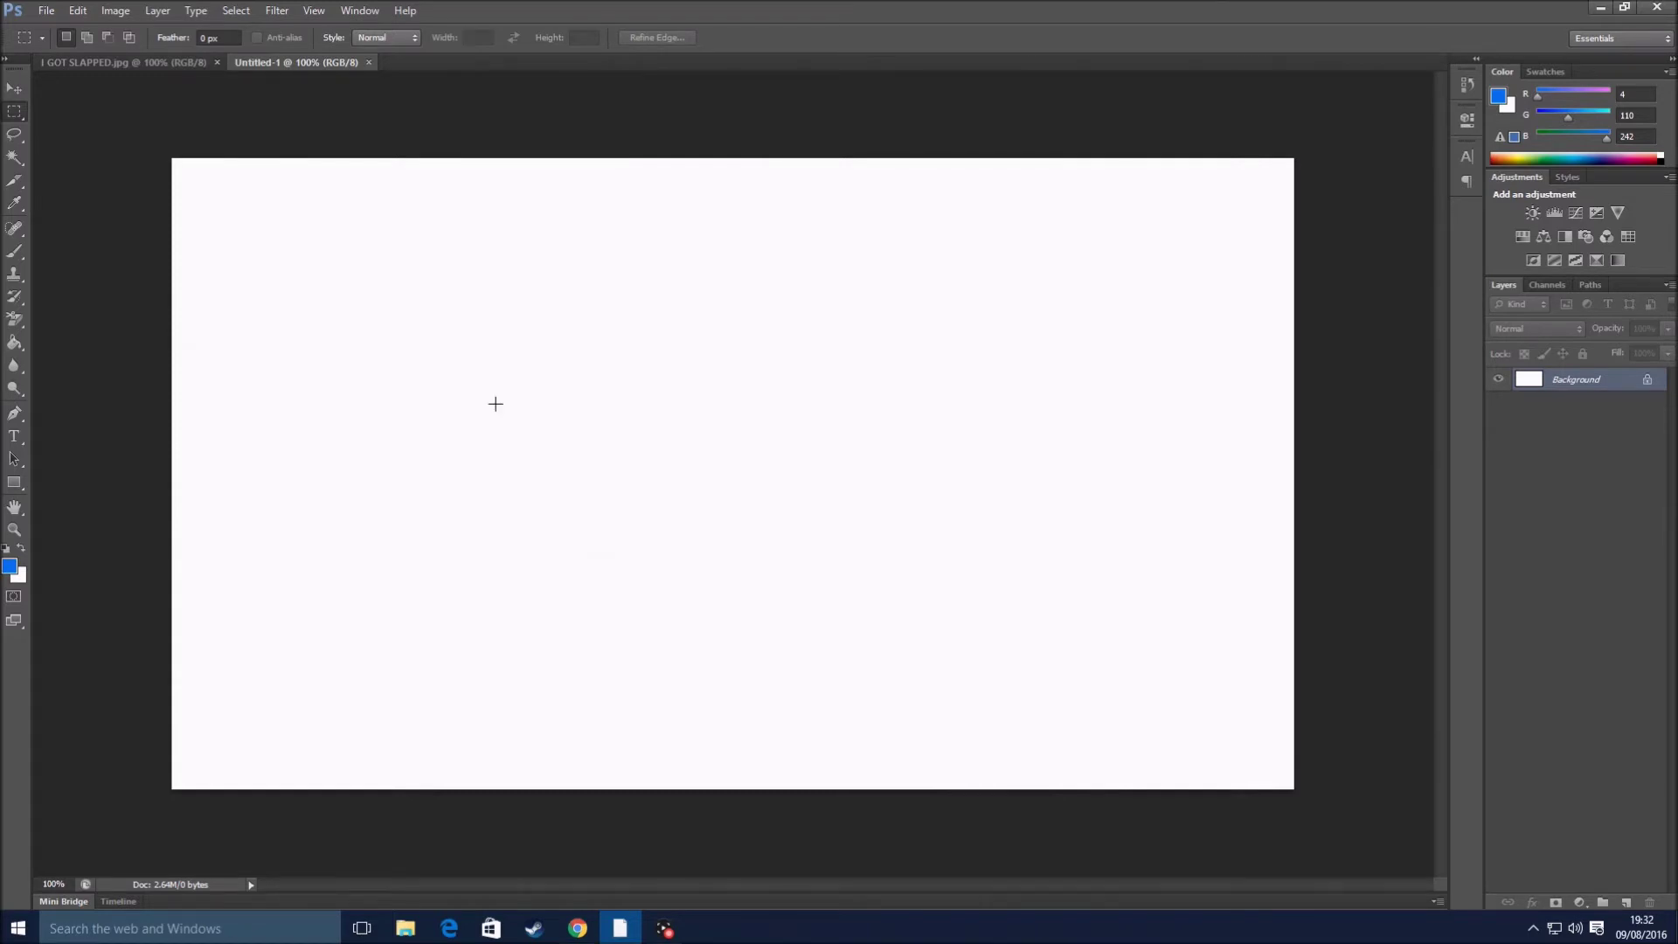
- Place the rainbow grid image "2" from the Downloads folder into the new document
click(45, 10)
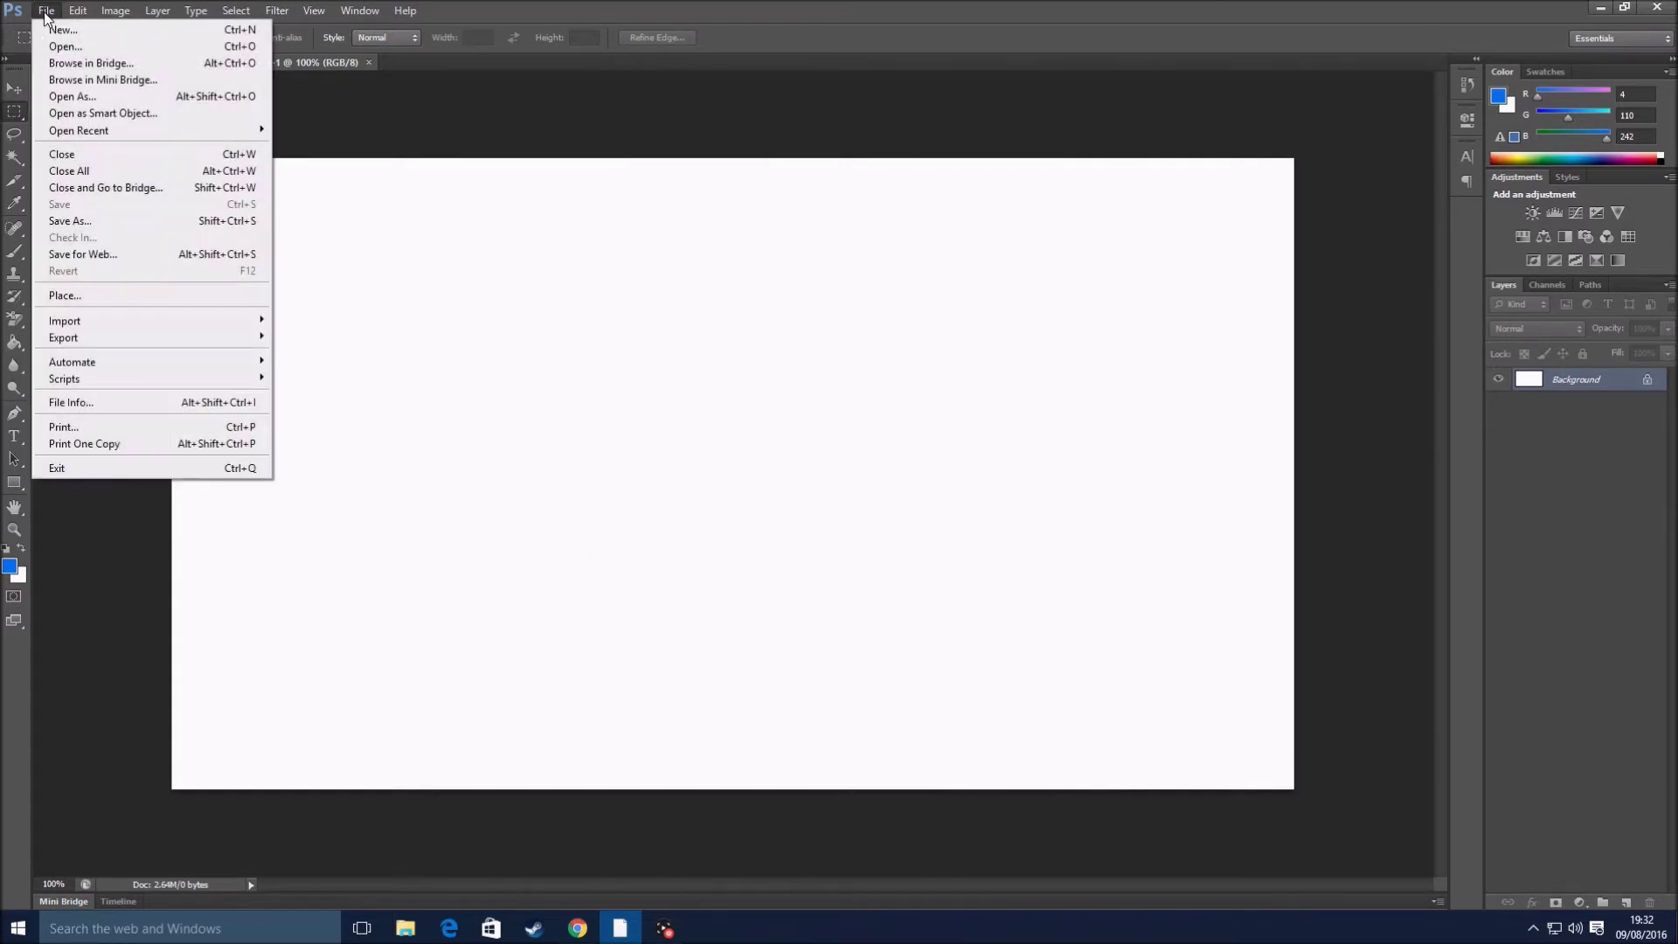
click(708, 368)
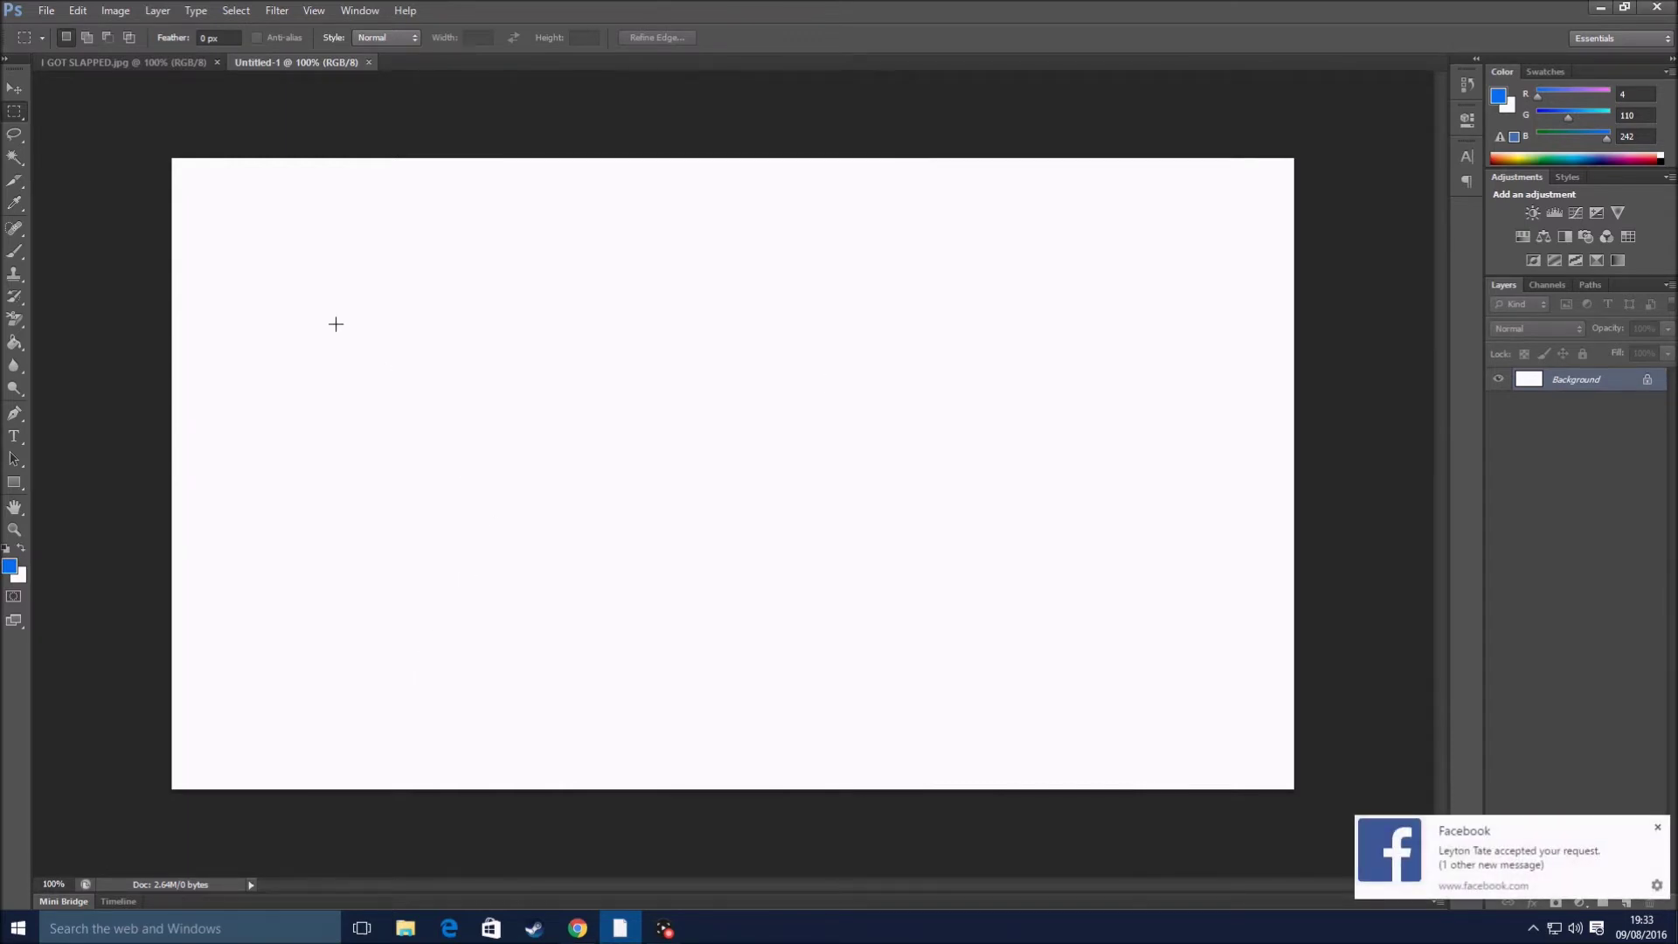
click(49, 11)
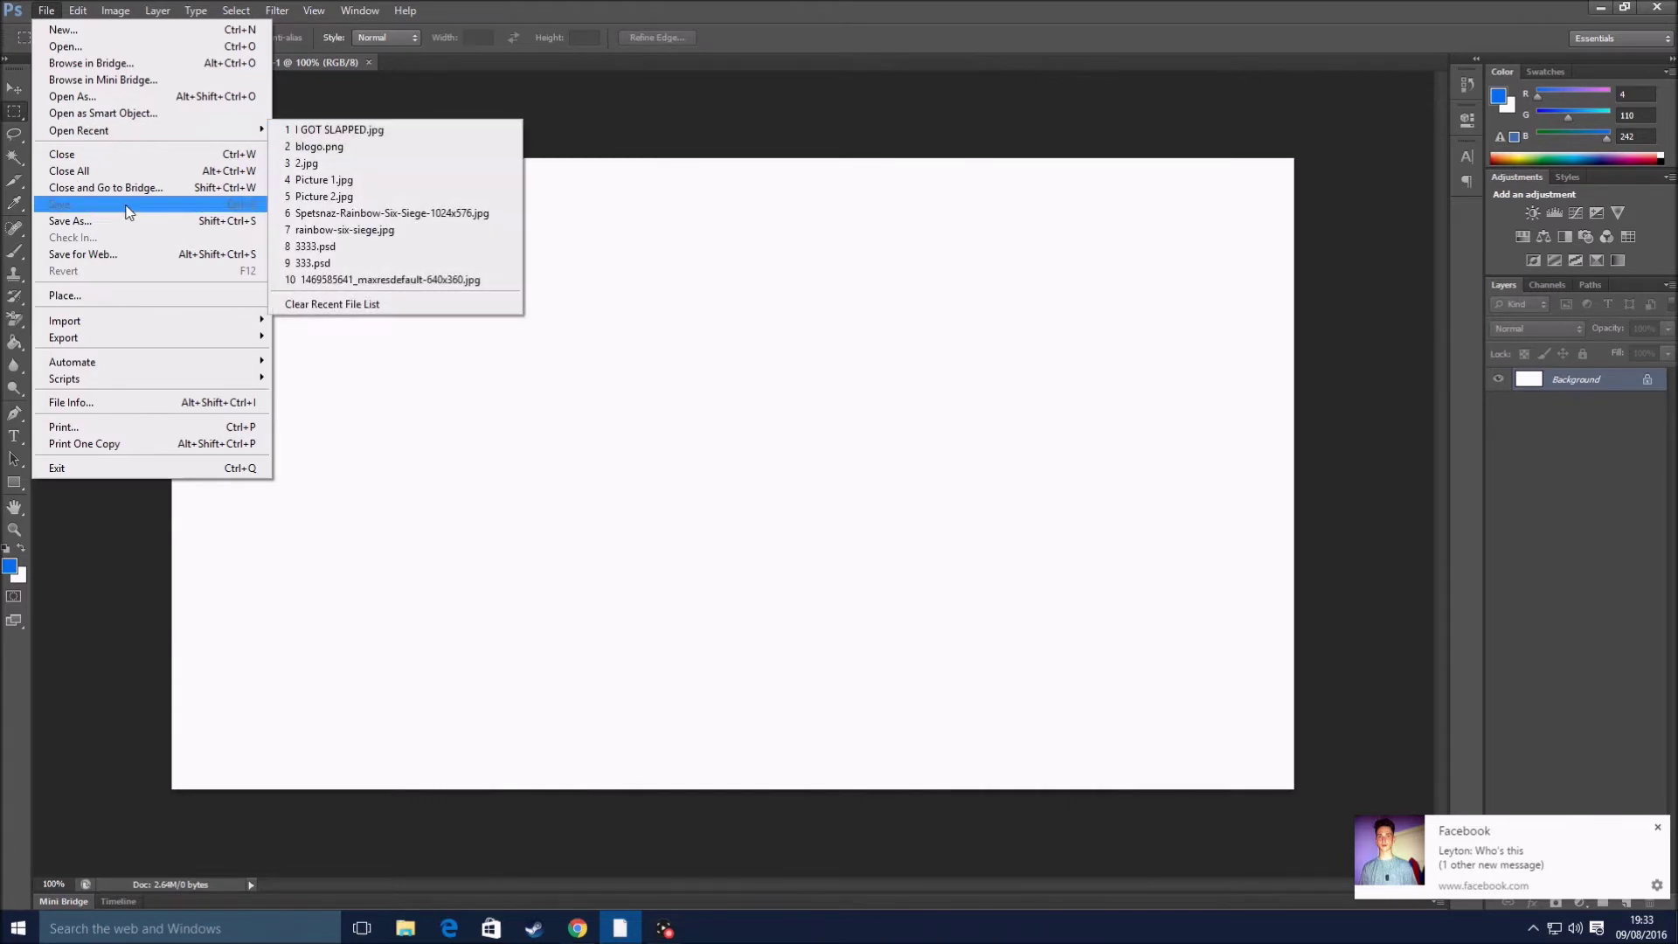
click(98, 296)
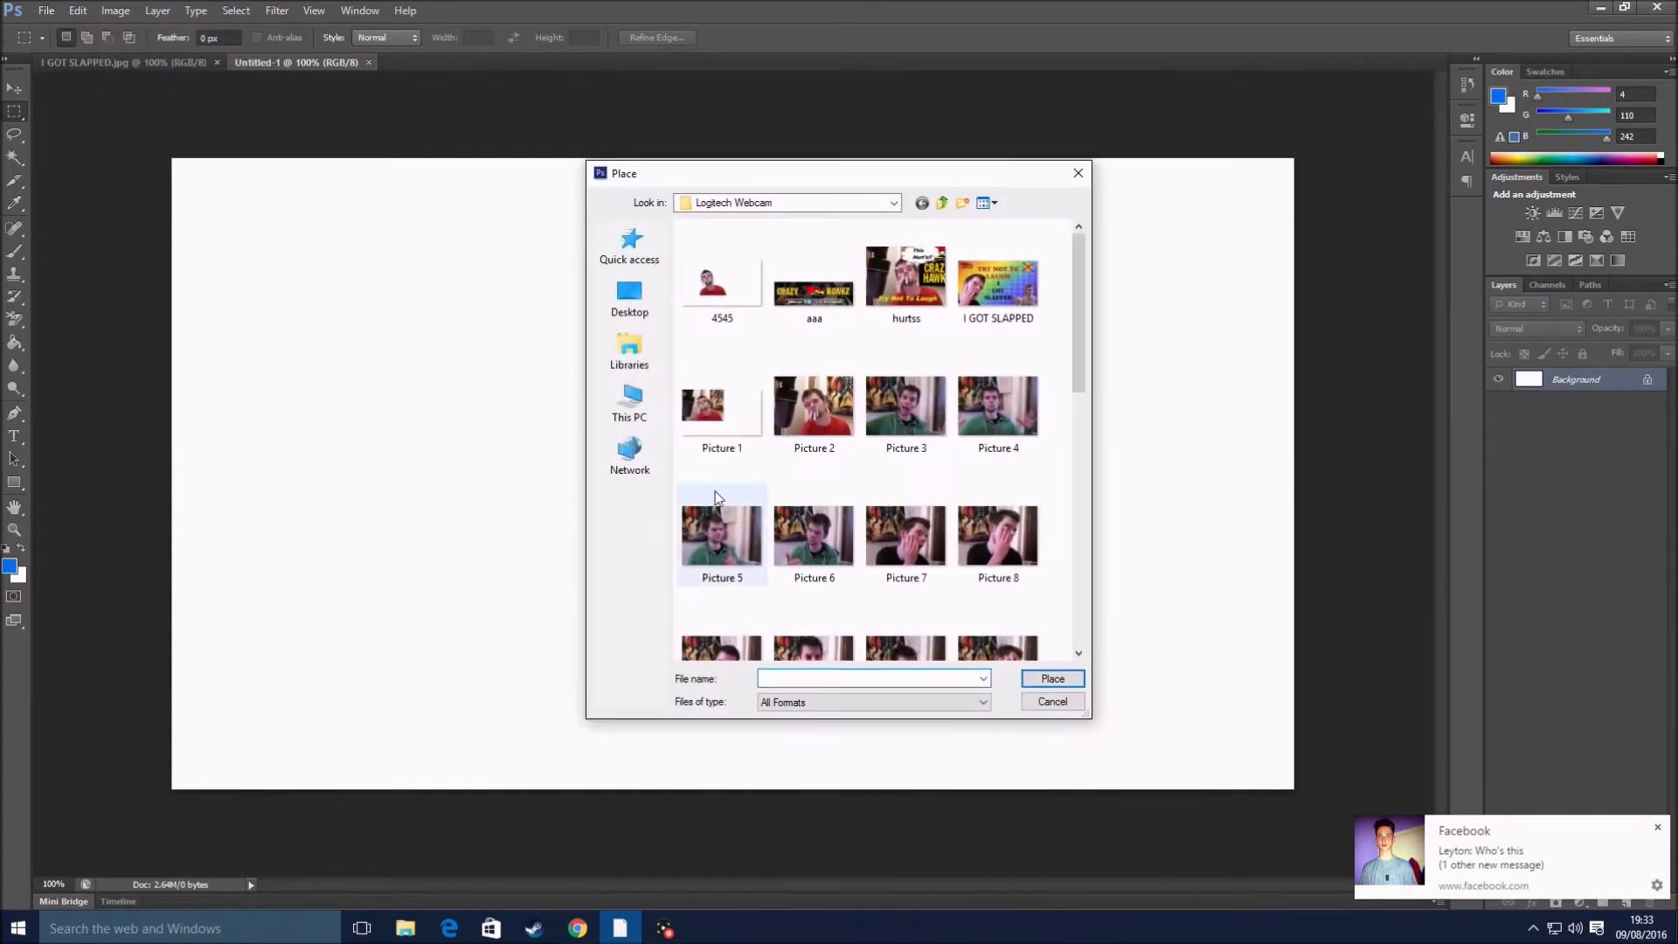
click(647, 267)
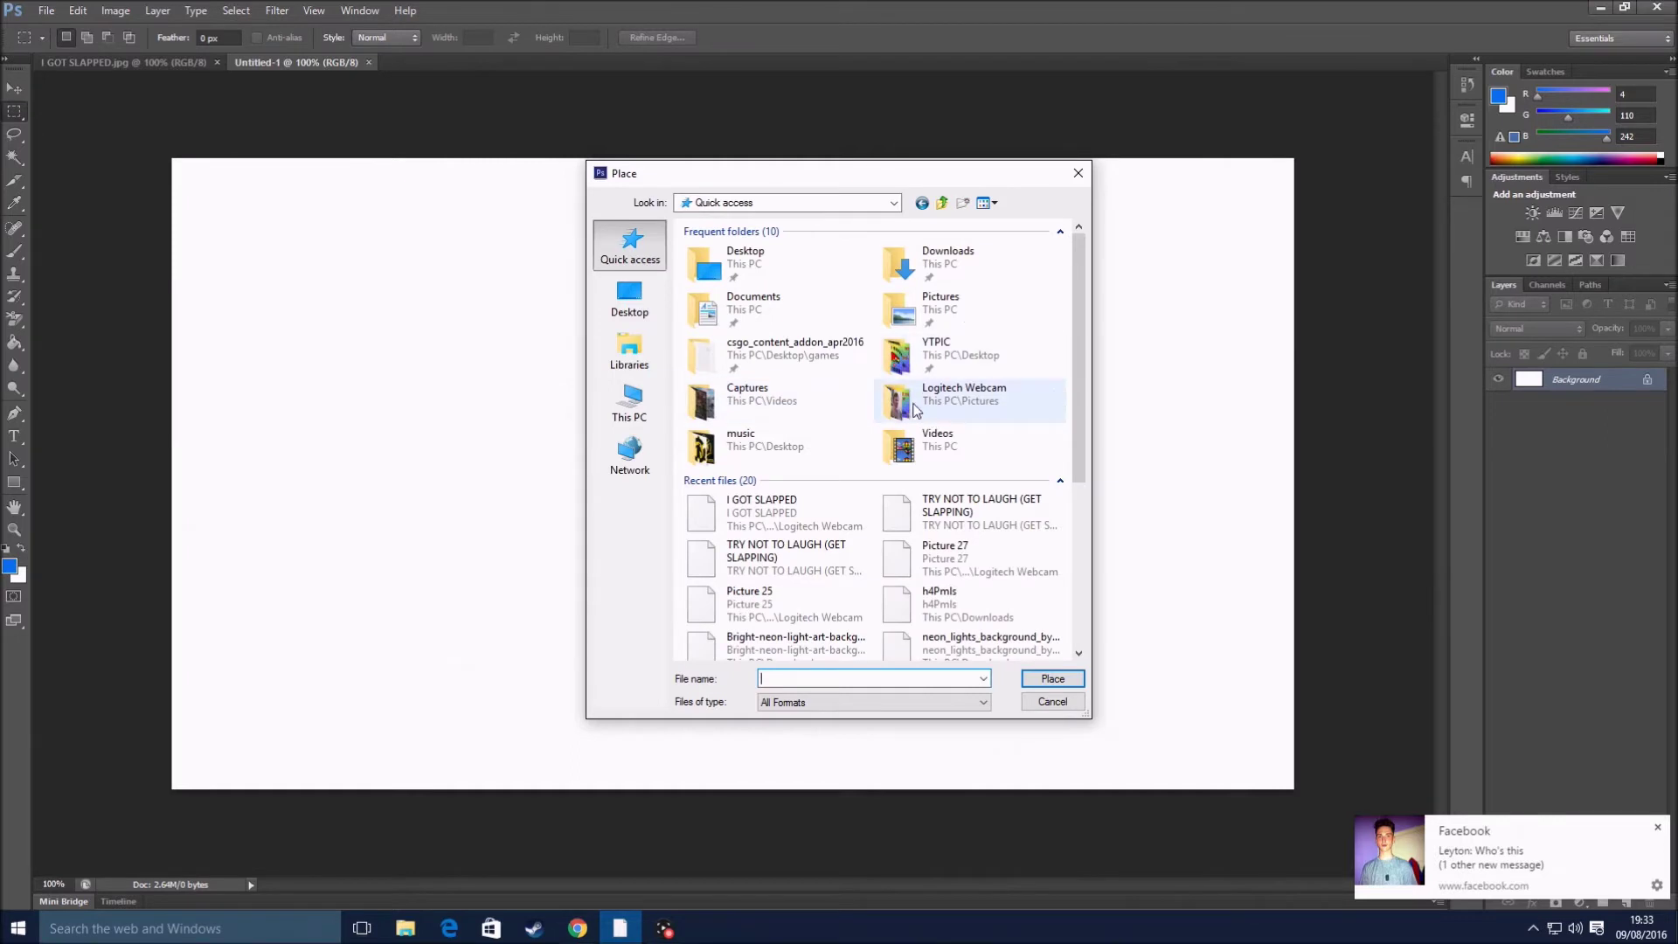
click(957, 262)
double_click(956, 262)
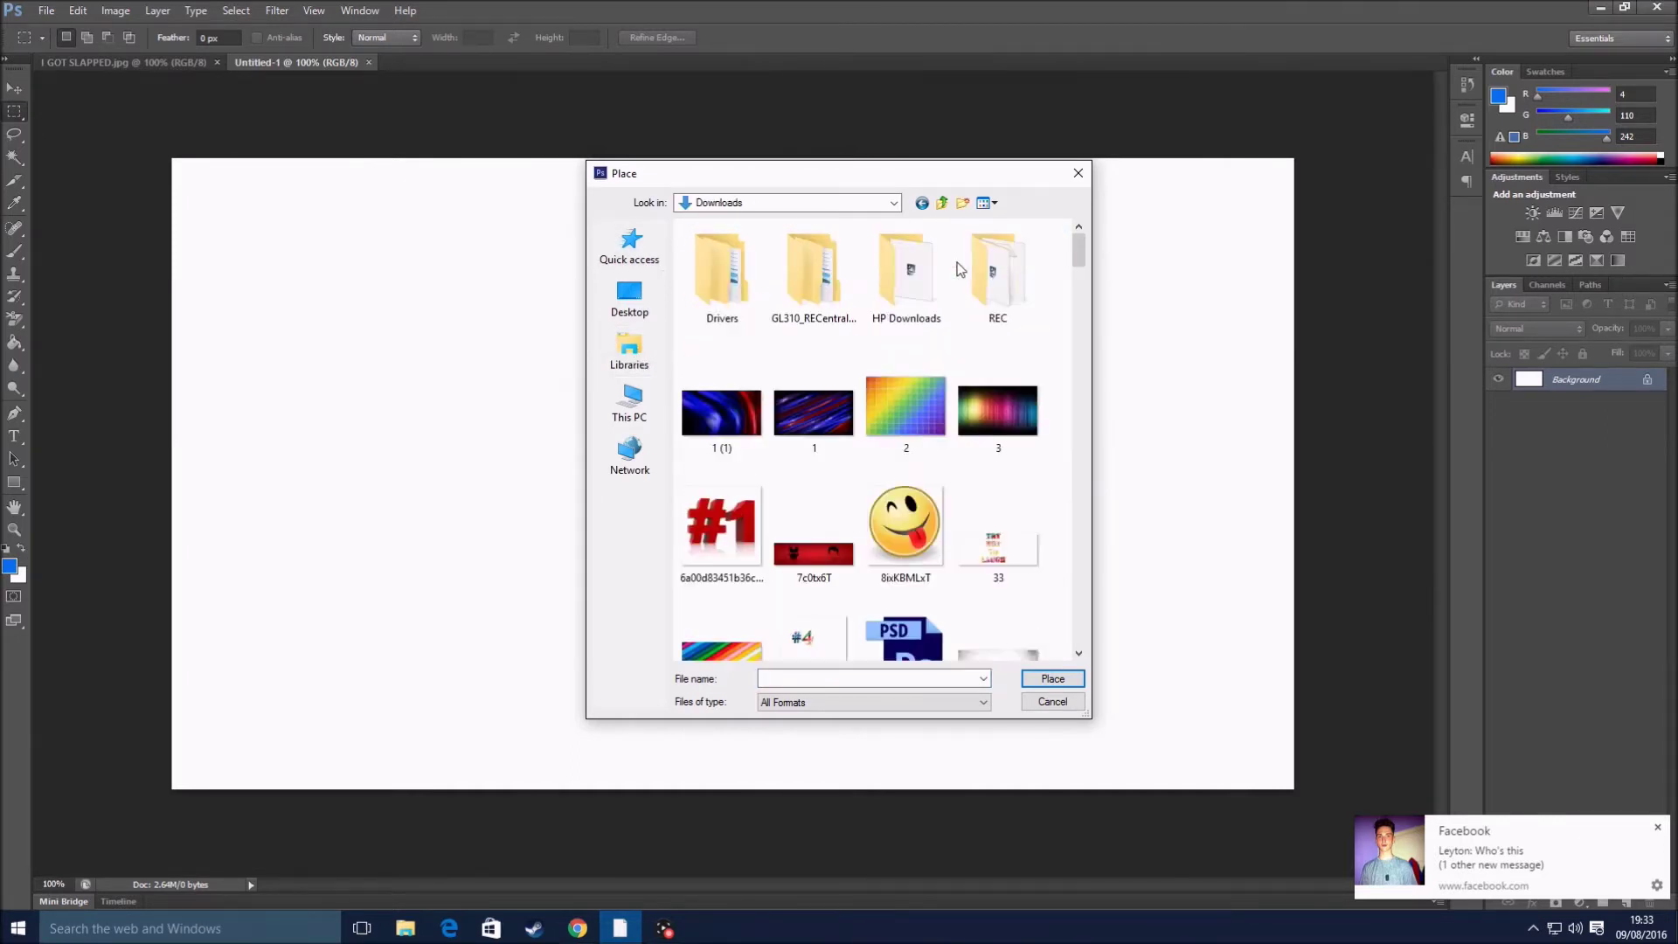
double_click(900, 406)
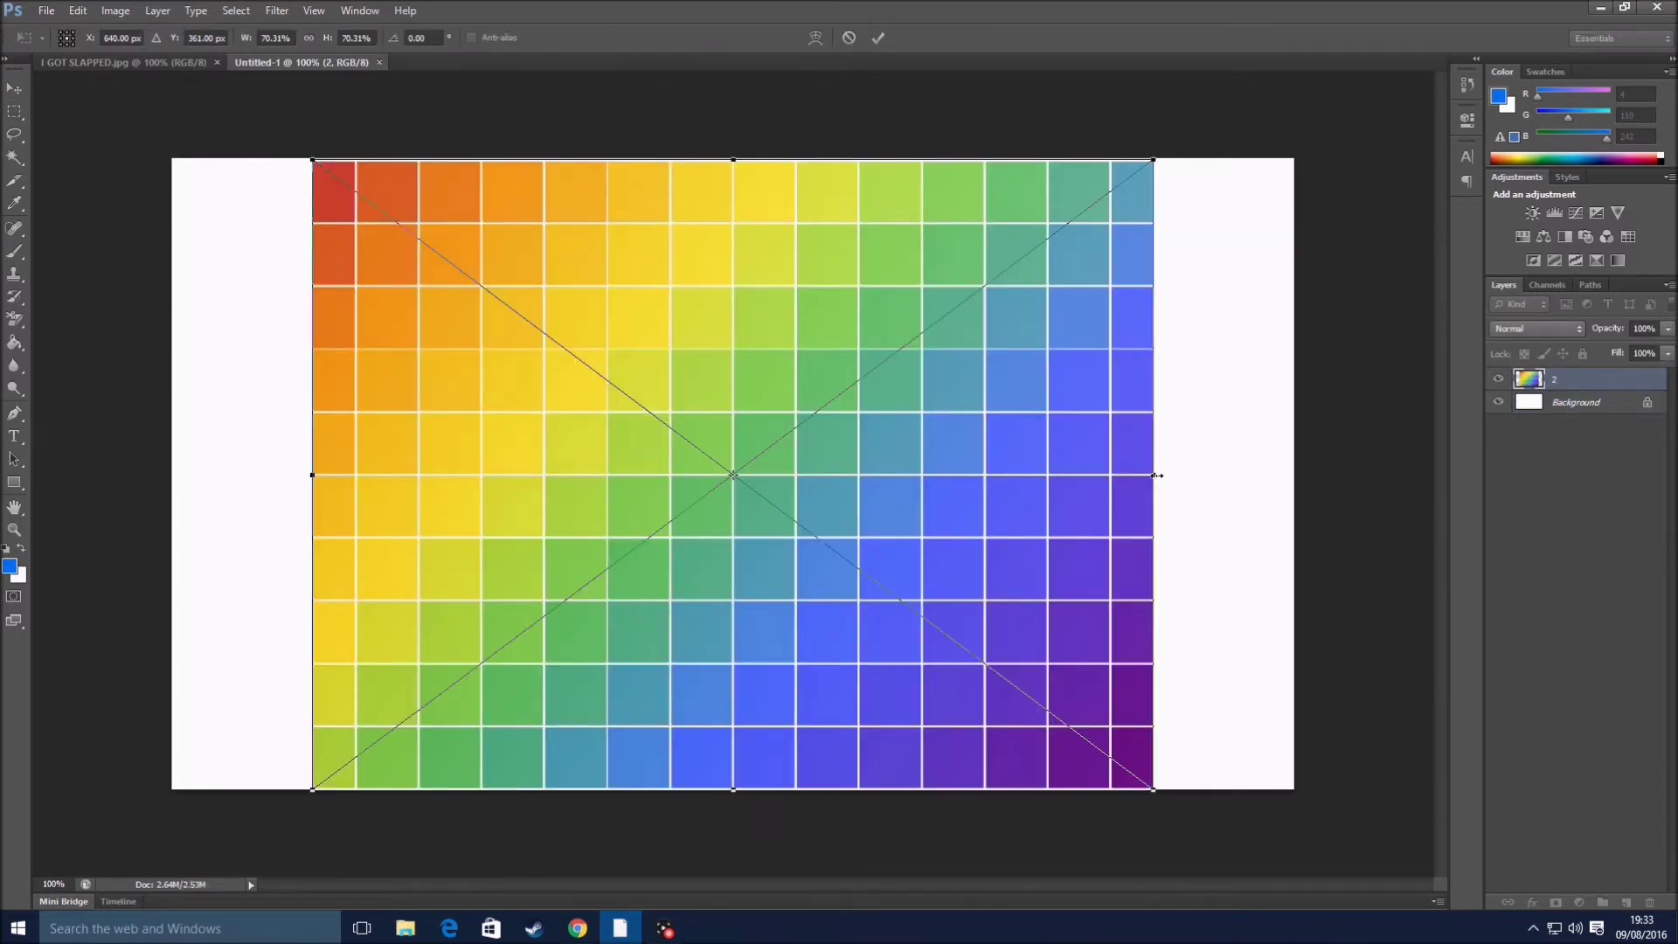
- Stretch the placed rainbow grid to cover the whole canvas, about 94% wide and 71% high, and commit the placement
drag(1153, 473, 1288, 474)
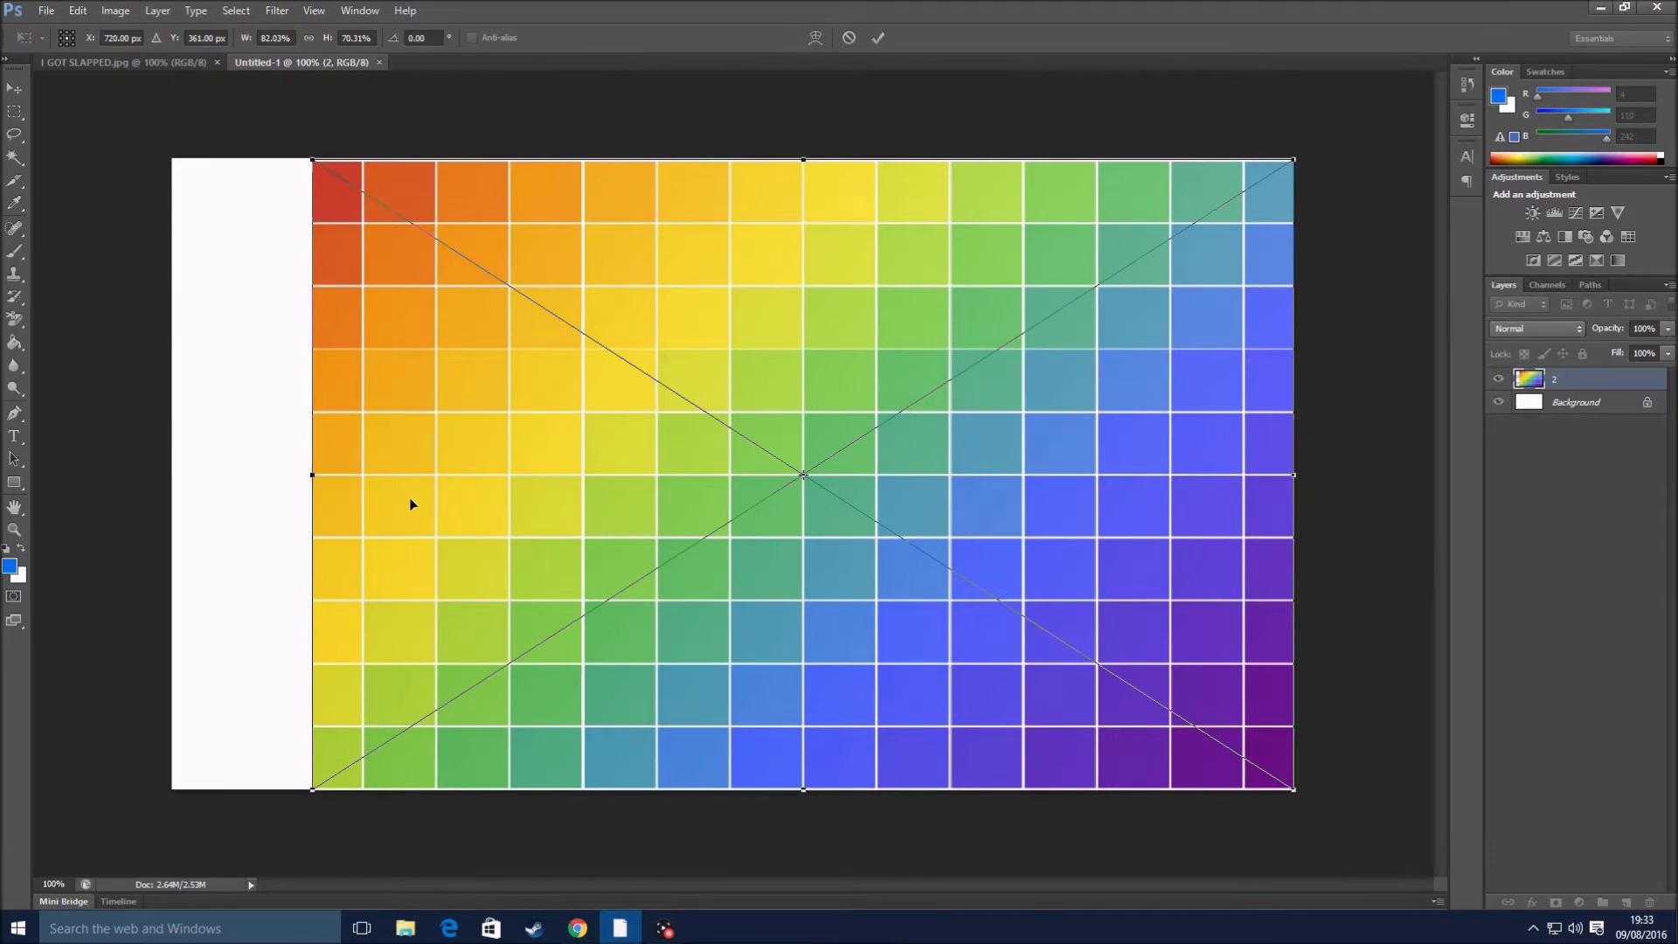
drag(312, 473, 171, 474)
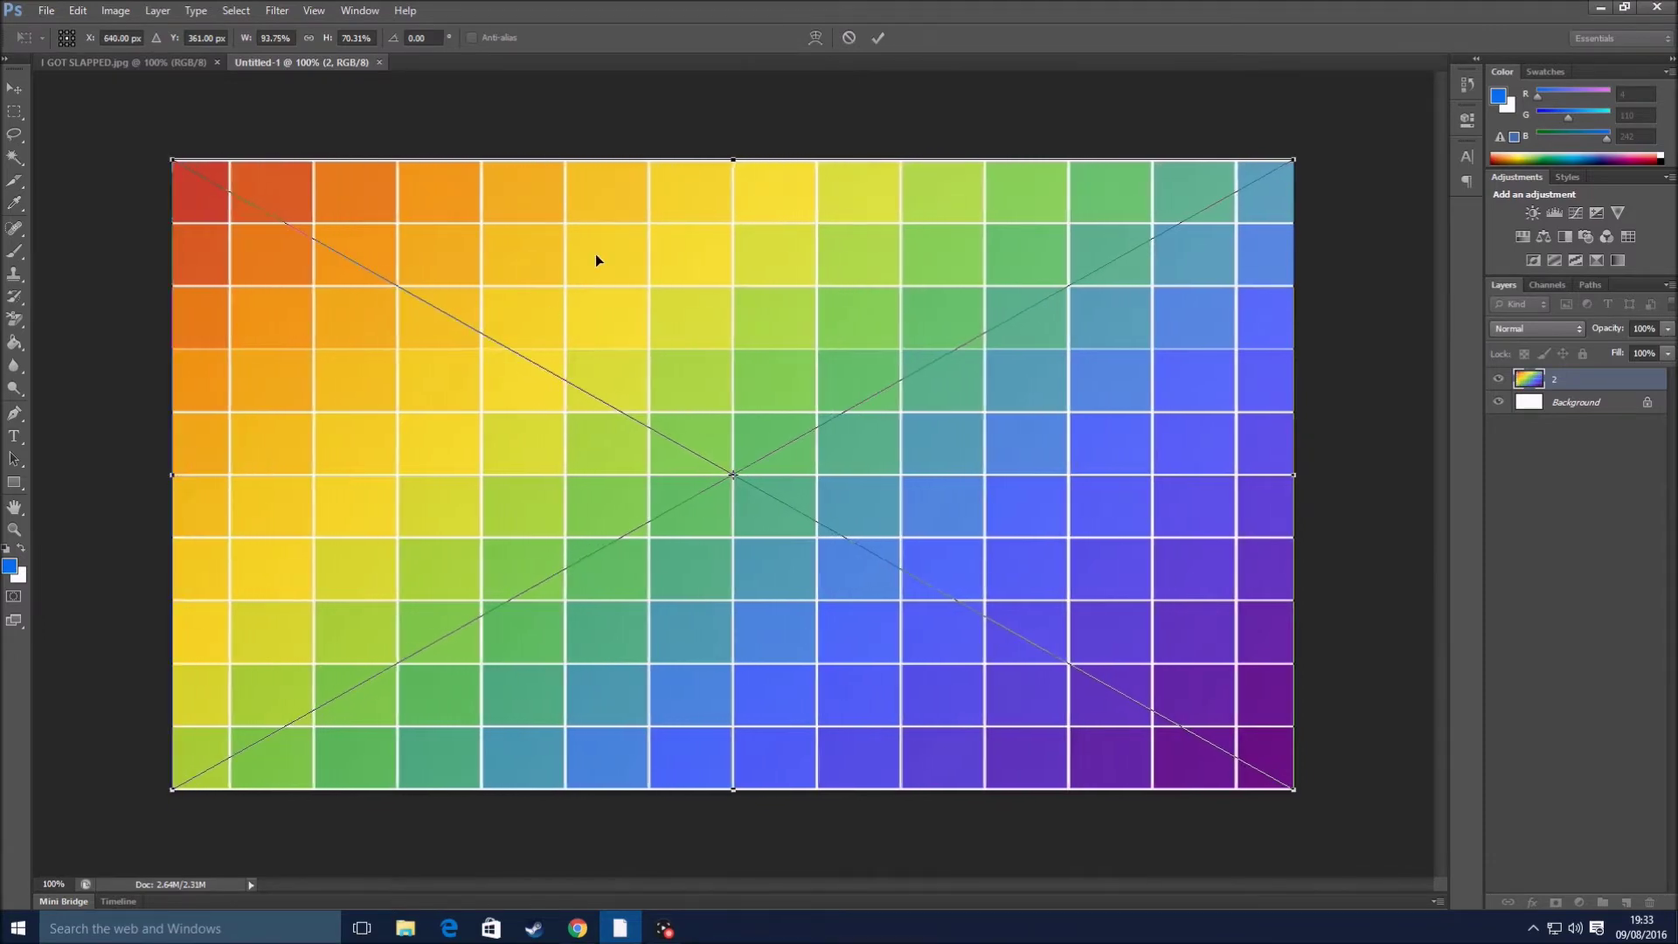
drag(732, 161, 732, 159)
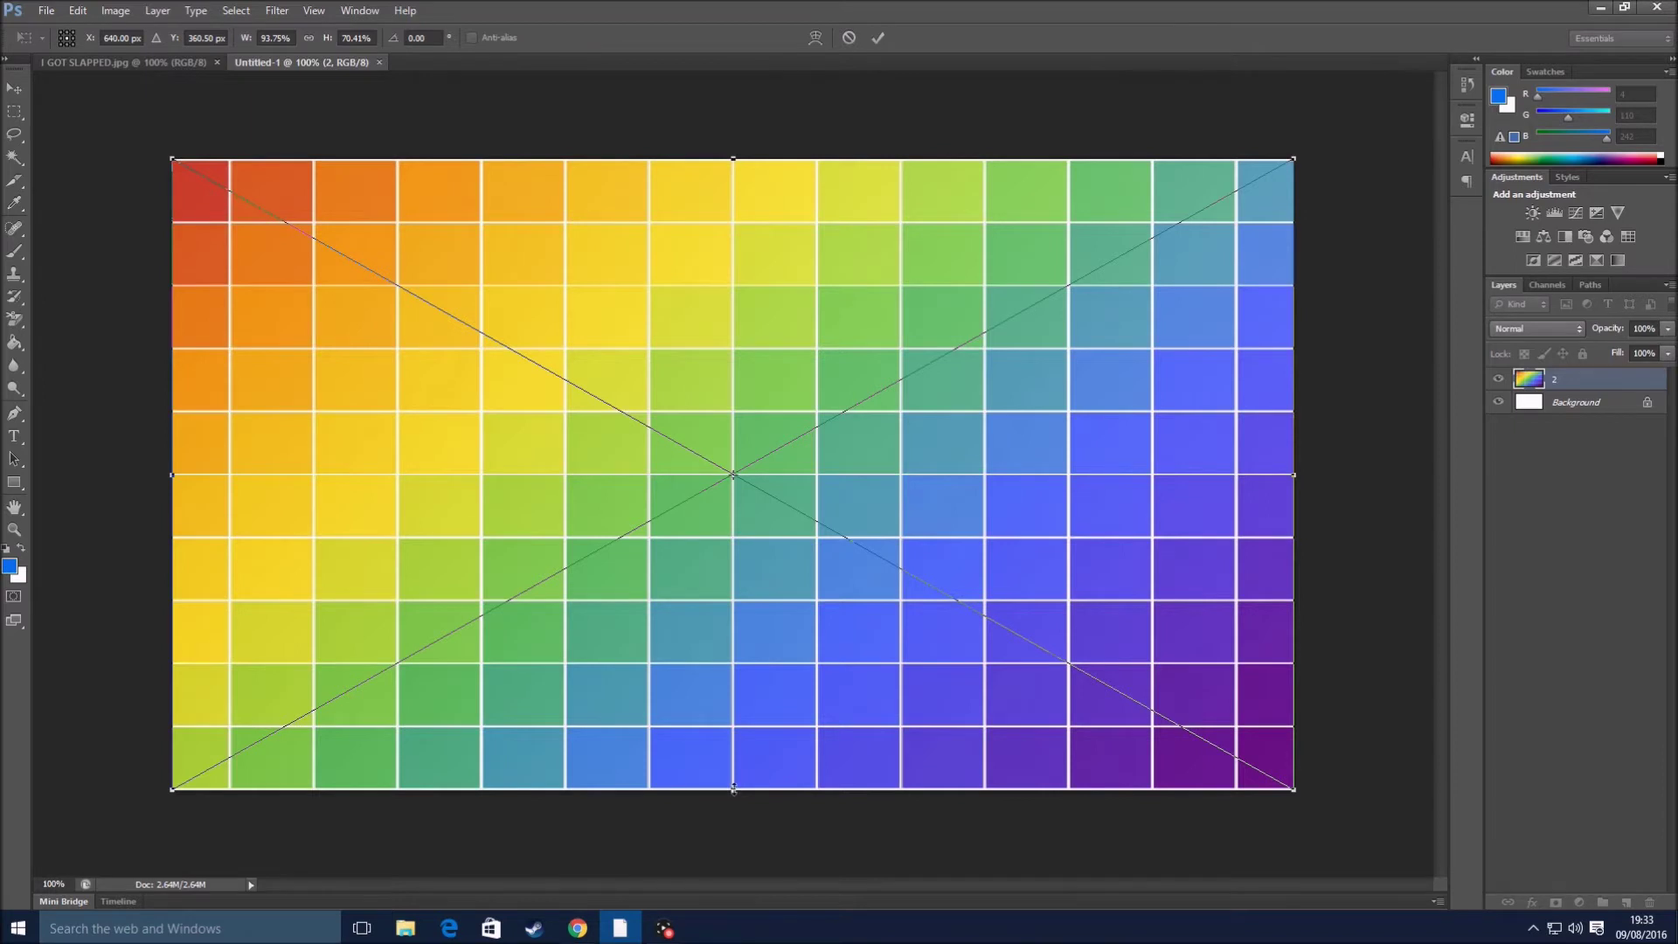
drag(732, 786, 732, 785)
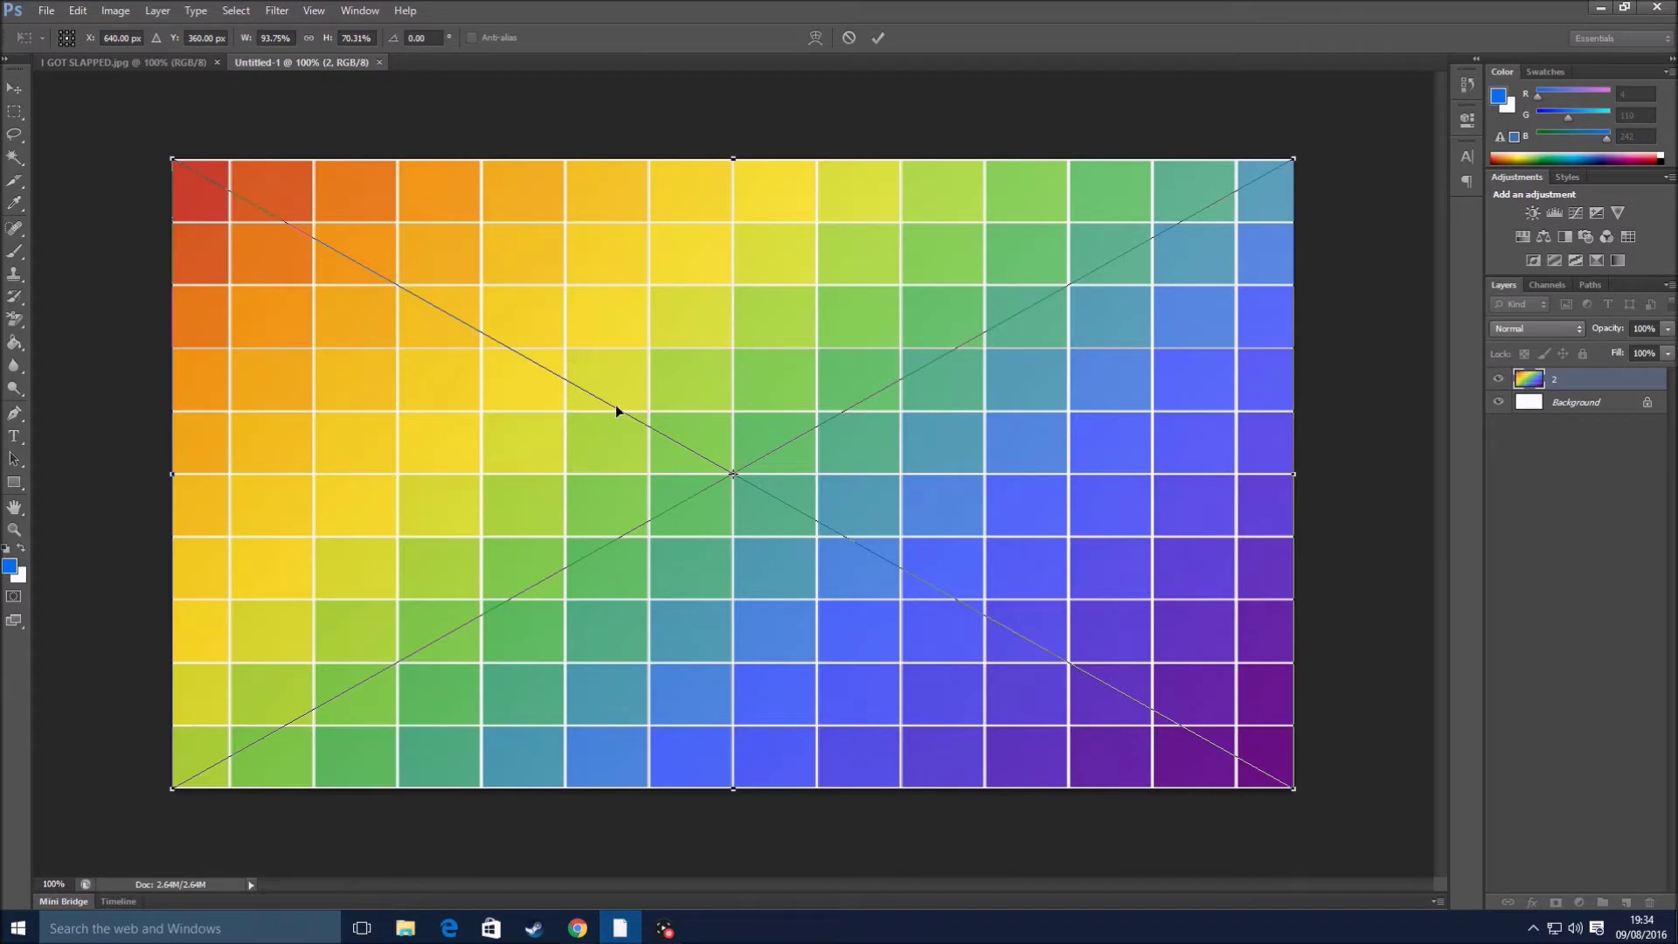
mouse_move(1293, 159)
mouse_down()
mouse_move(968, 294)
mouse_move(442, 423)
mouse_move(652, 573)
mouse_move(1306, 264)
mouse_move(1325, 155)
mouse_move(1294, 157)
mouse_up()
drag(1294, 157, 1596, 684)
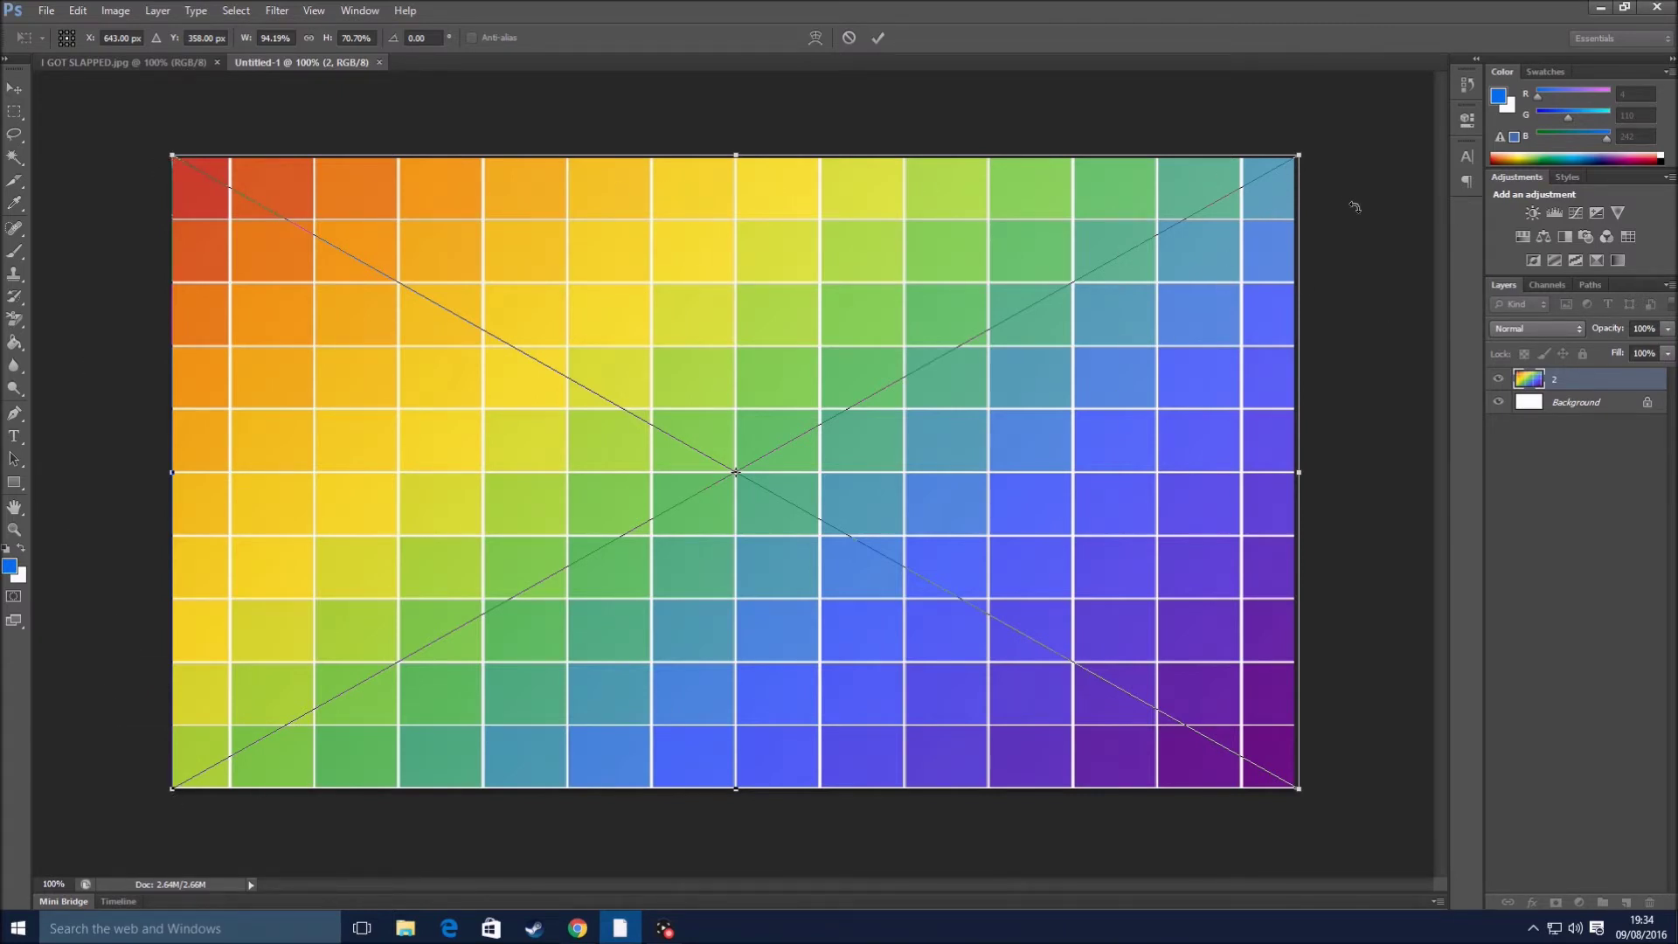
click(877, 36)
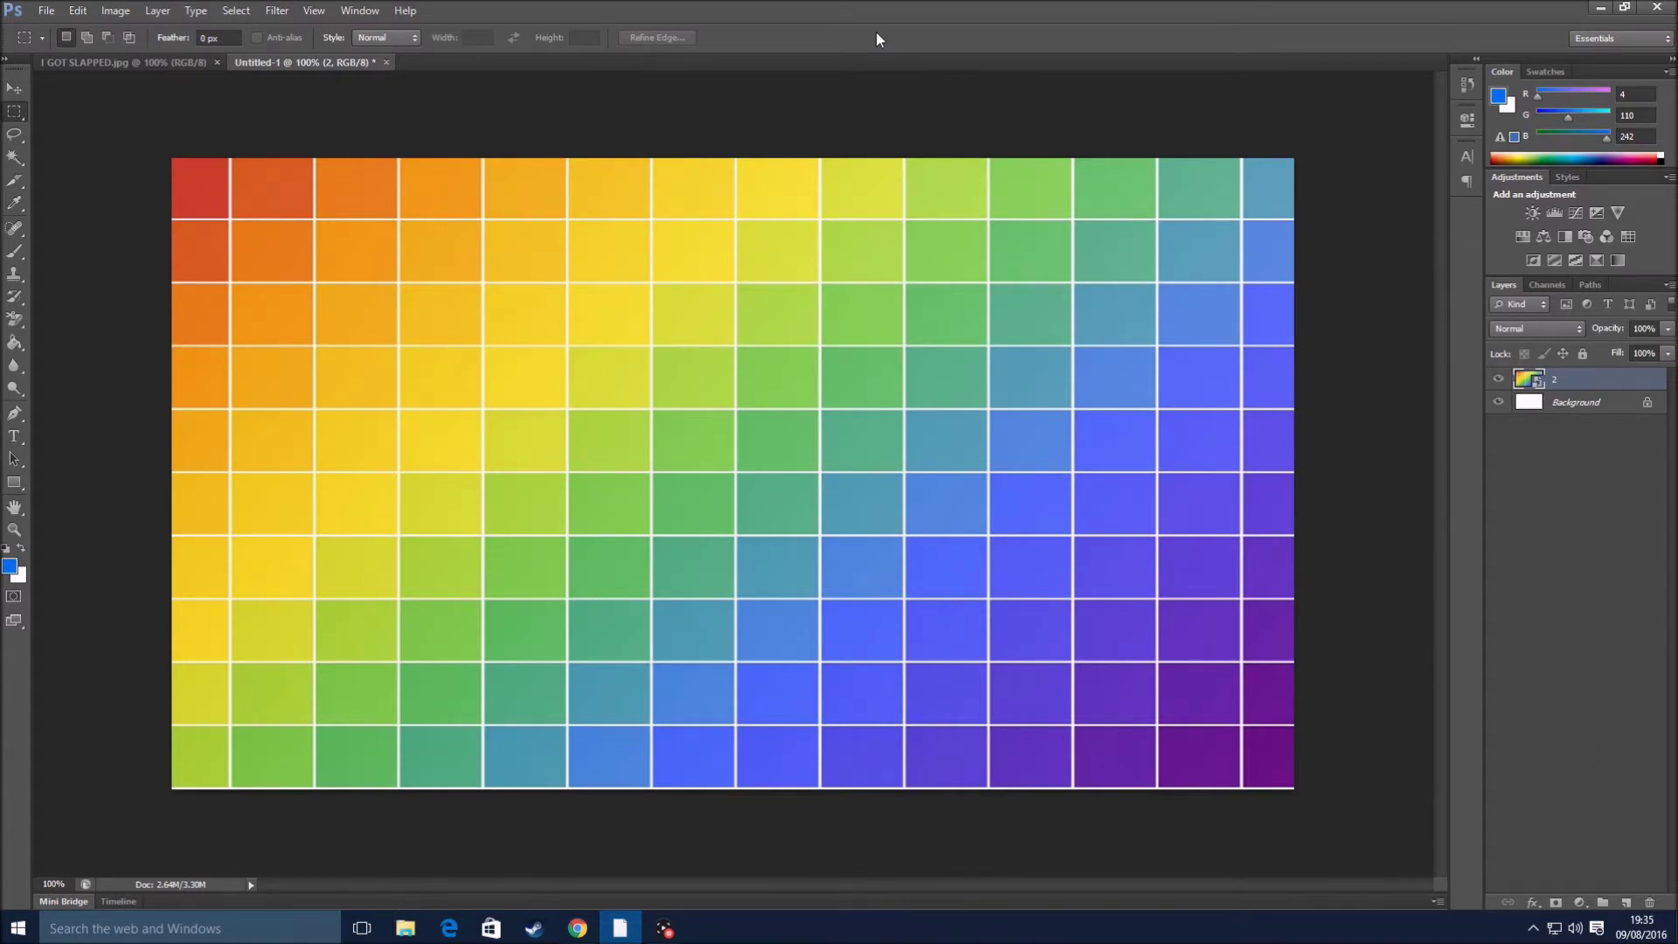
- Browse the Downloads and YTPIC folders for another image to place in the thumbnail
click(52, 9)
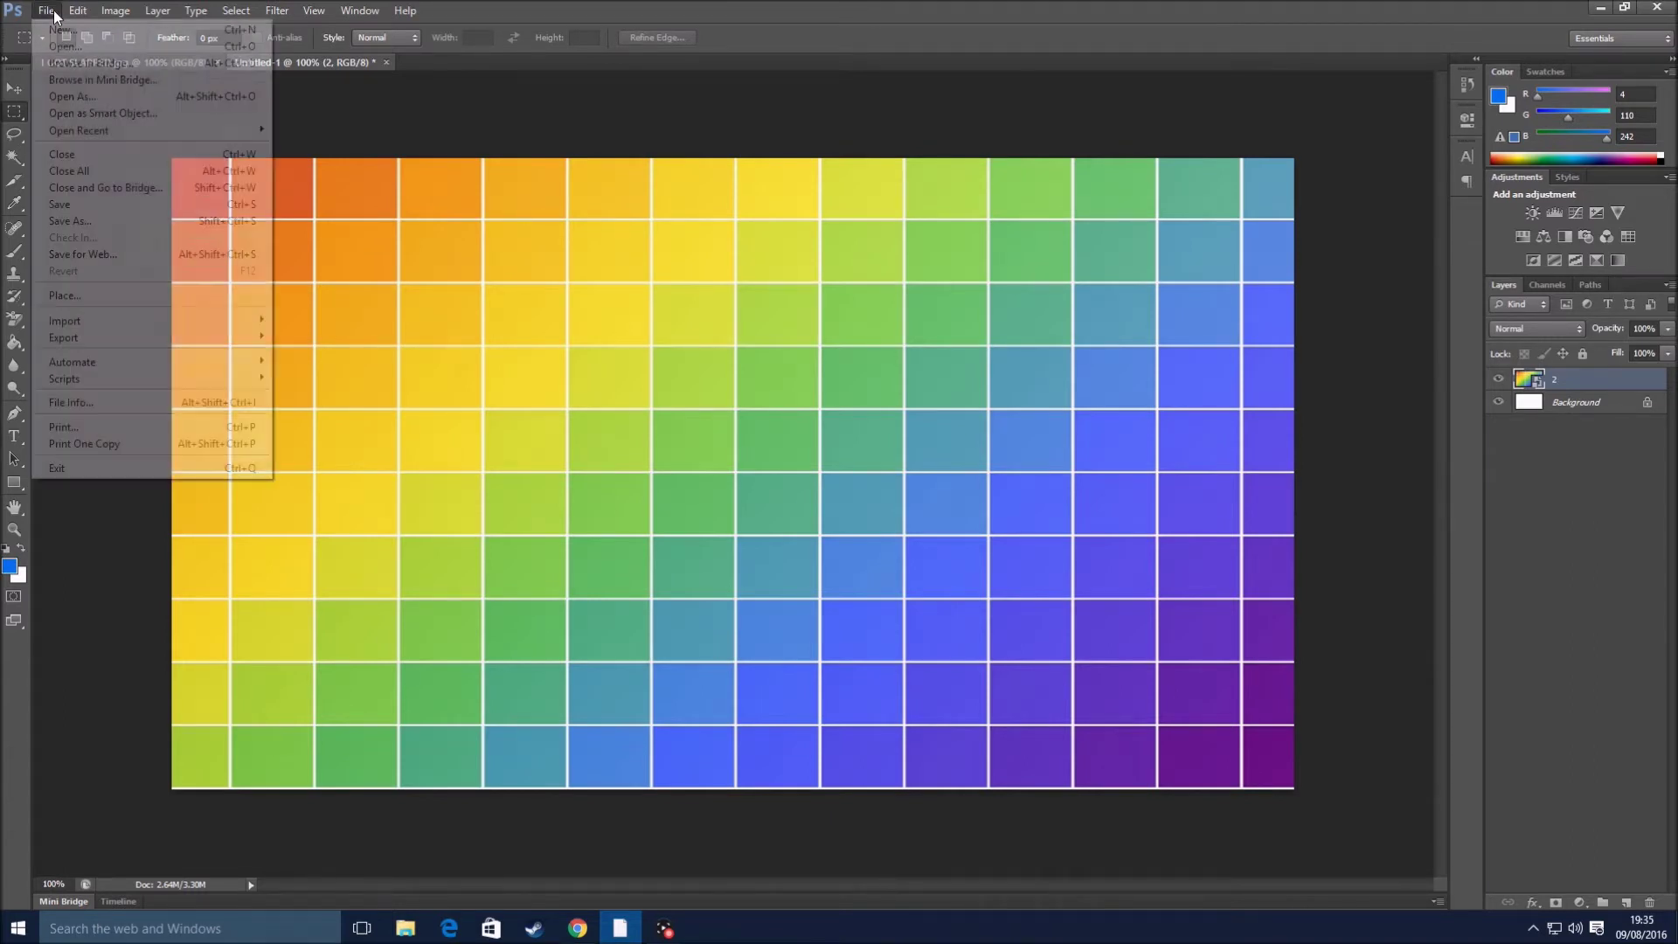
click(96, 291)
scroll(883, 456, down, 3)
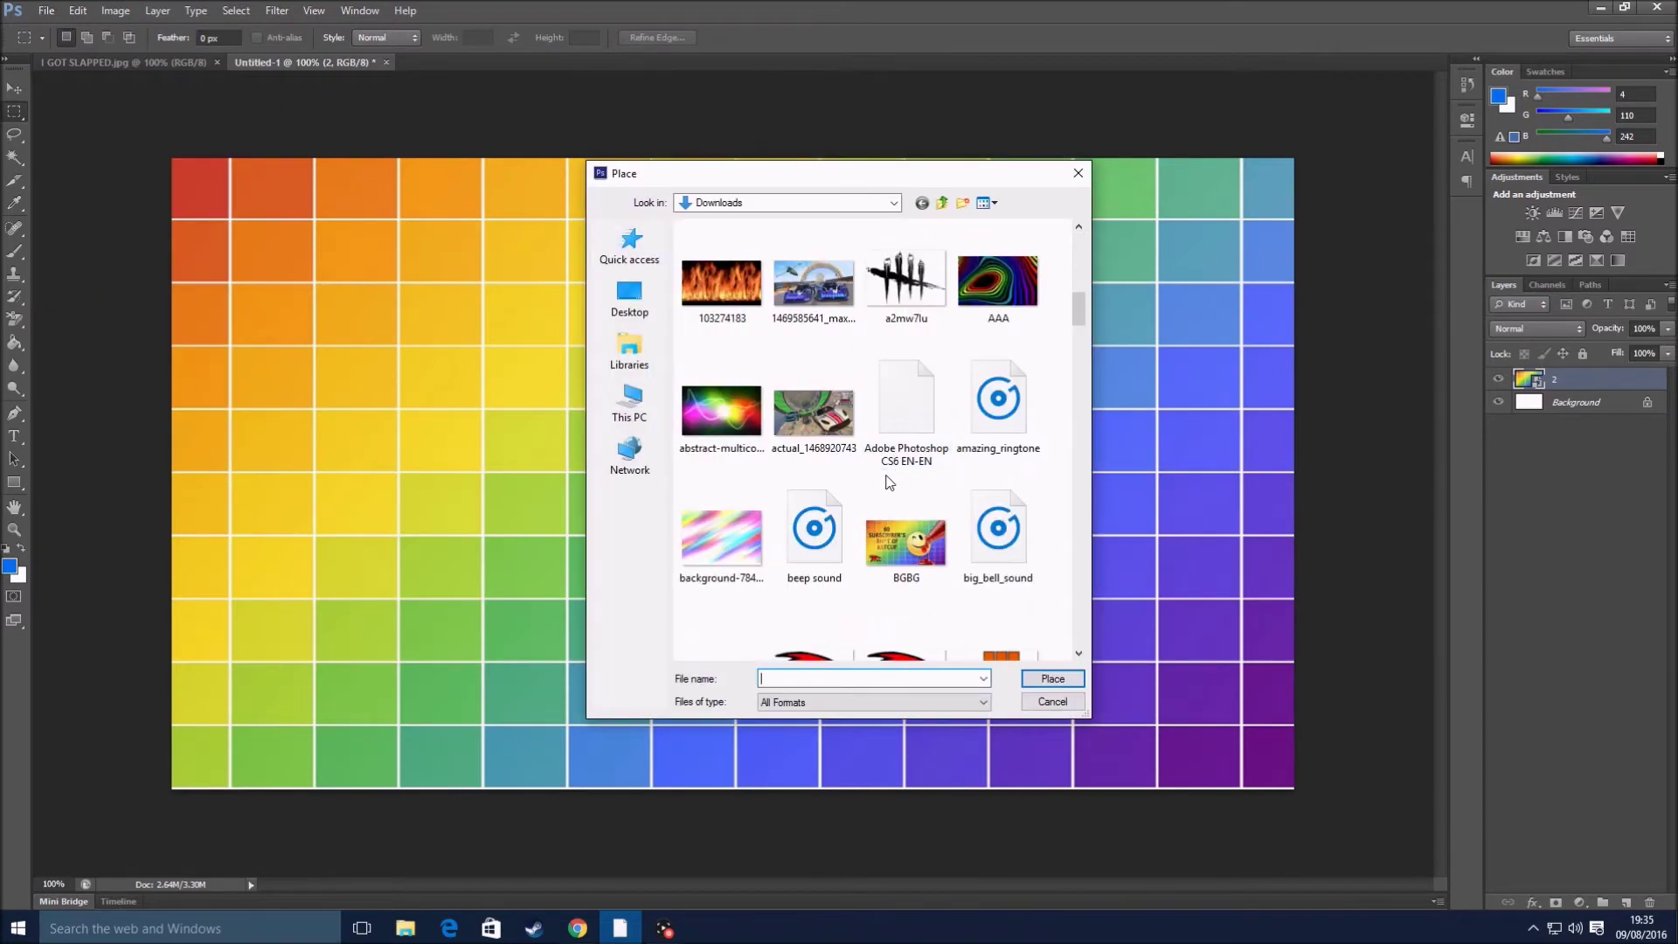
scroll(882, 456, down, 3)
scroll(884, 459, down, 5)
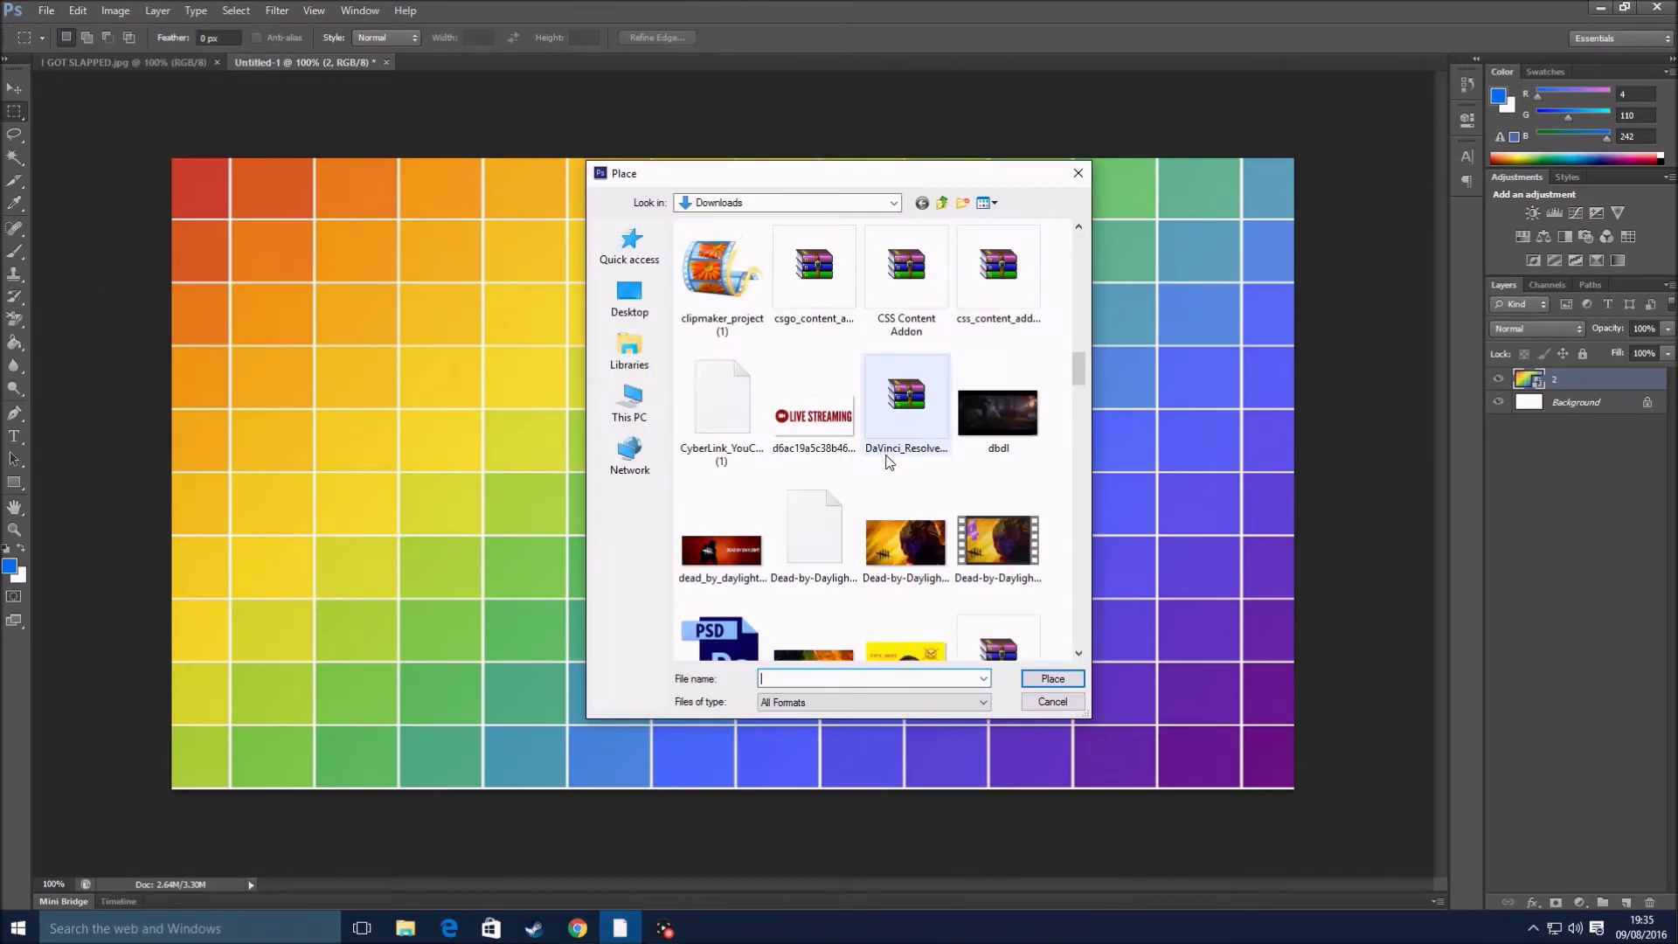
scroll(888, 462, down, 5)
scroll(893, 455, down, 3)
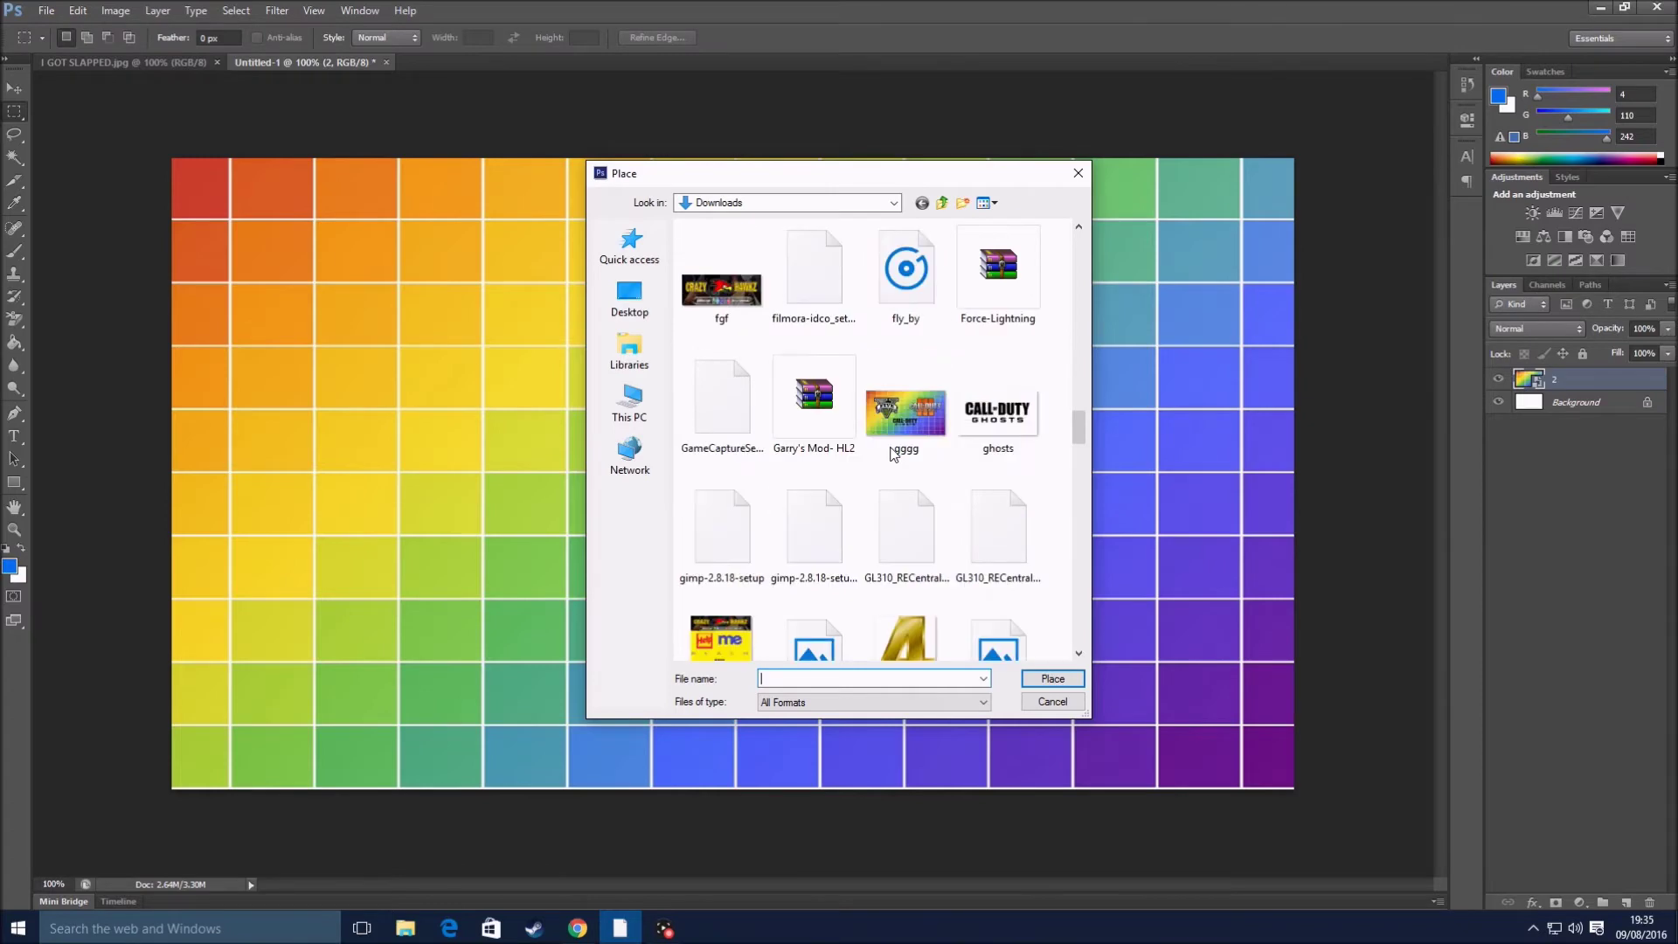
scroll(892, 454, down, 10)
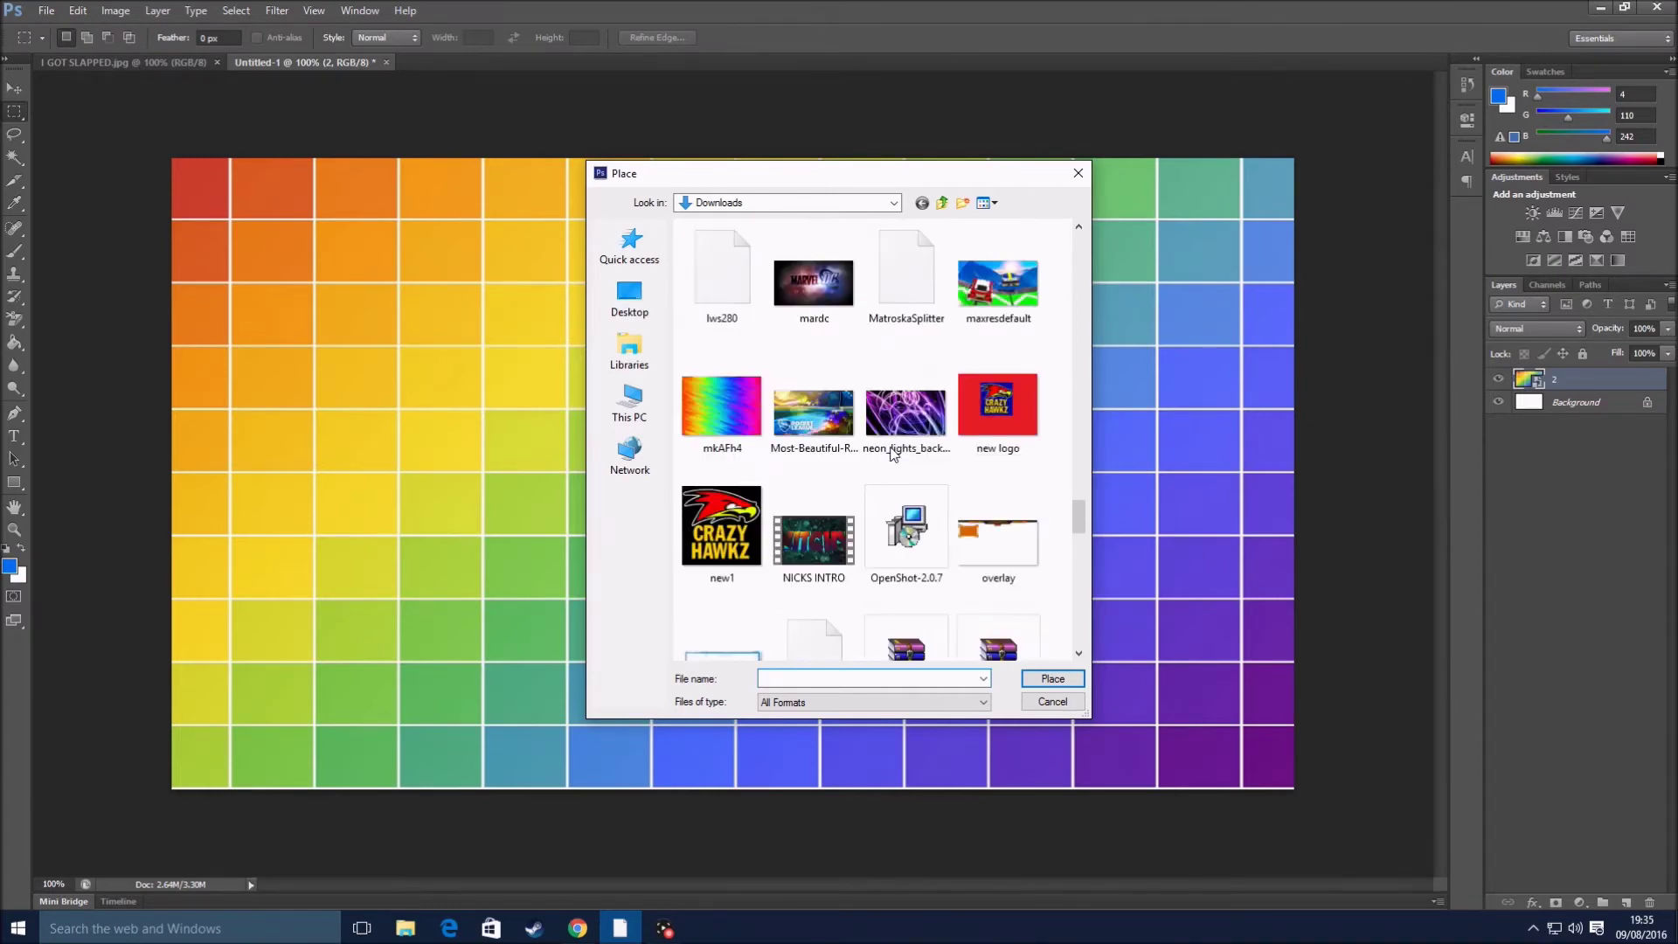
scroll(892, 454, down, 5)
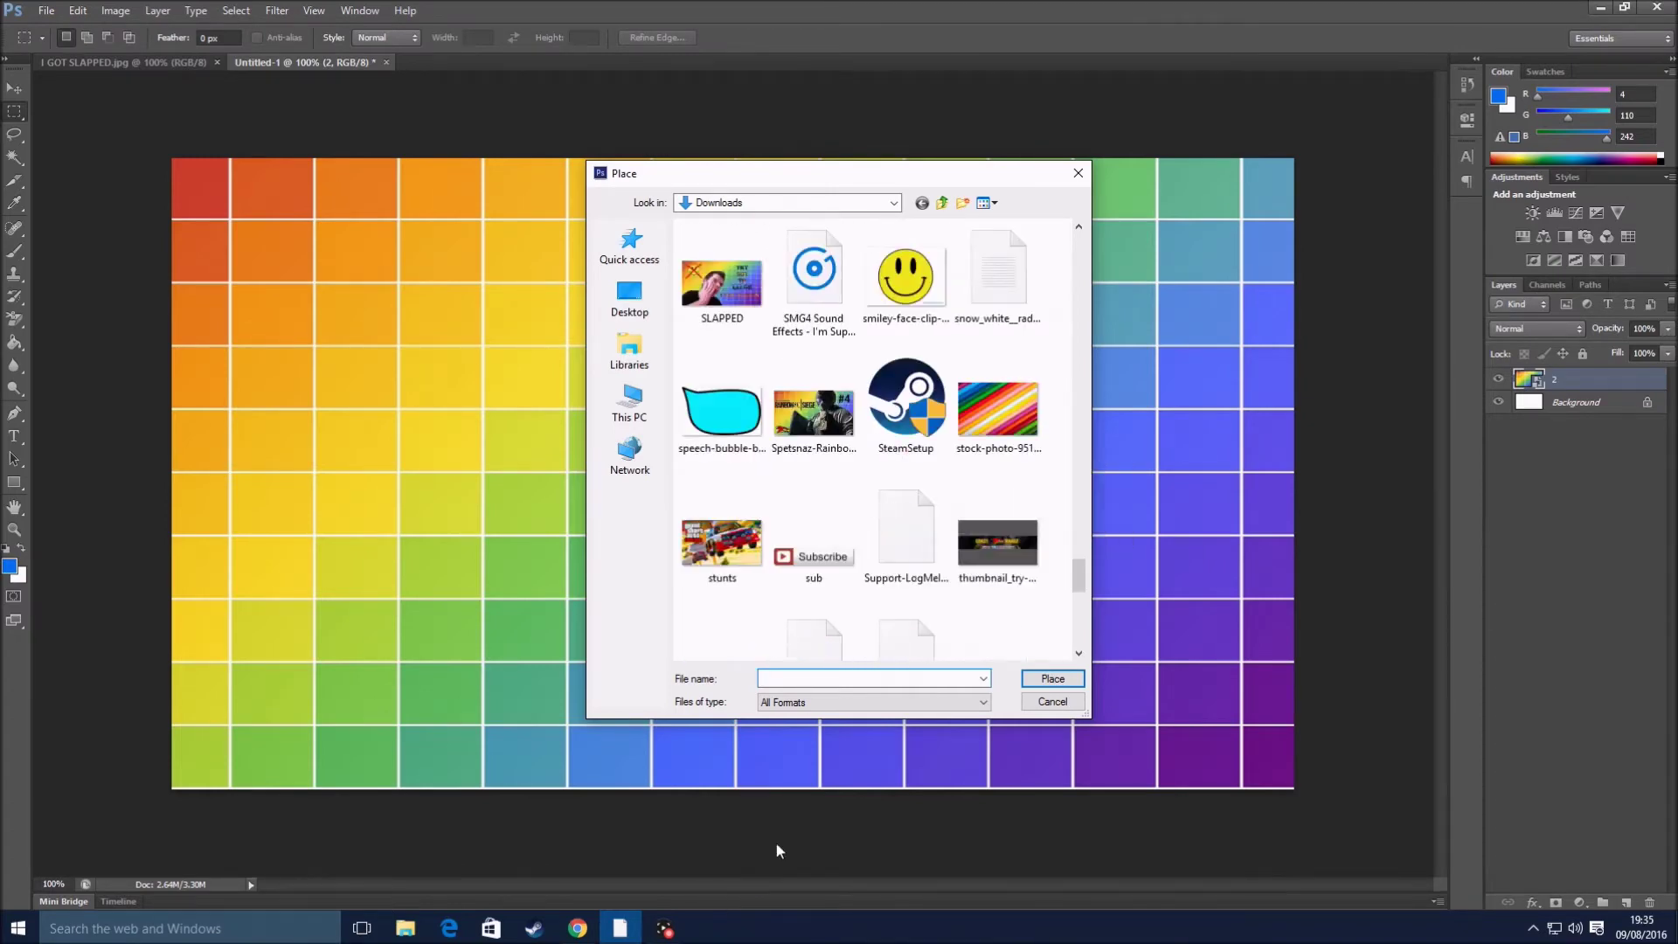
scroll(836, 589, down, 3)
scroll(841, 573, up, 15)
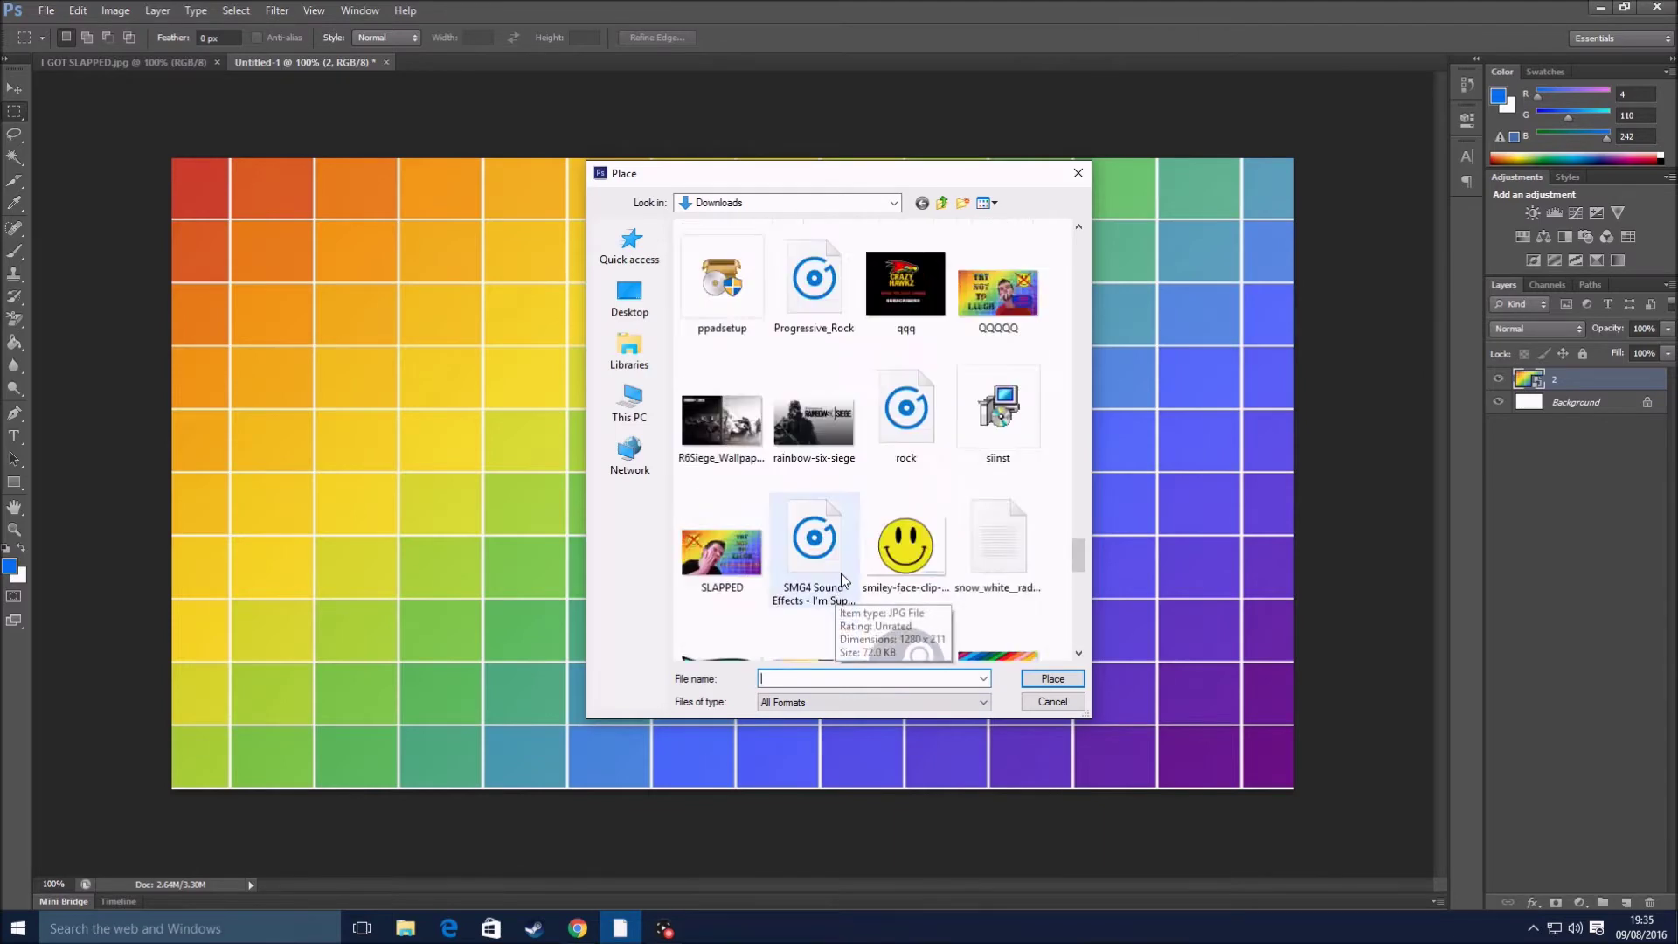
scroll(843, 570, up, 15)
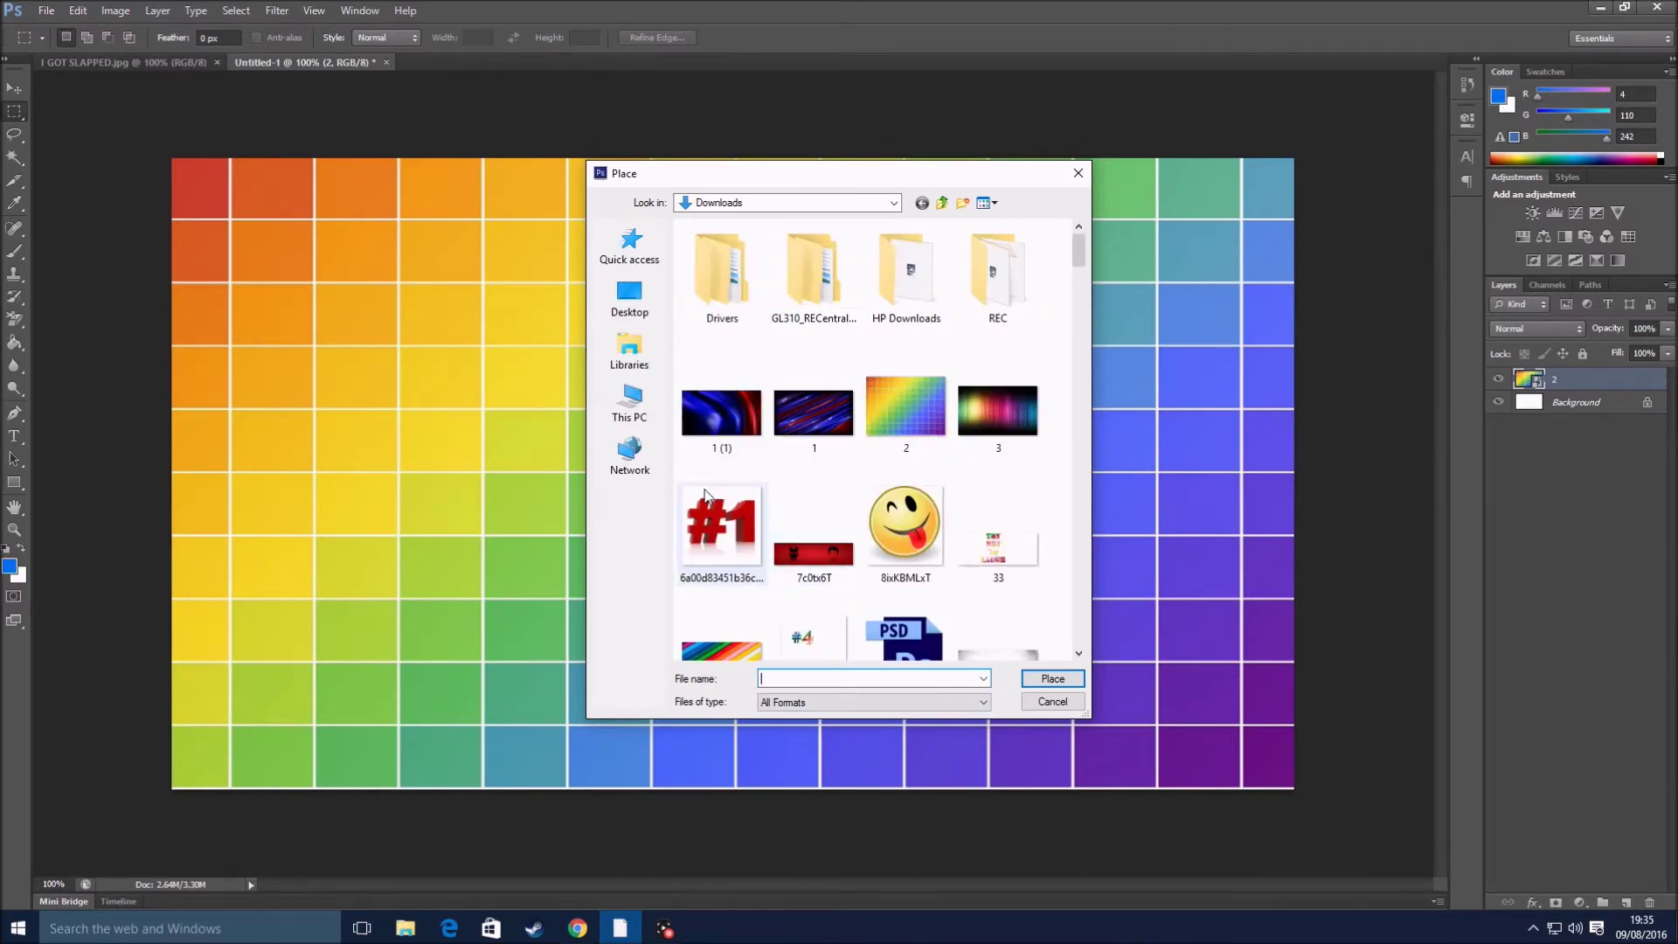
click(632, 247)
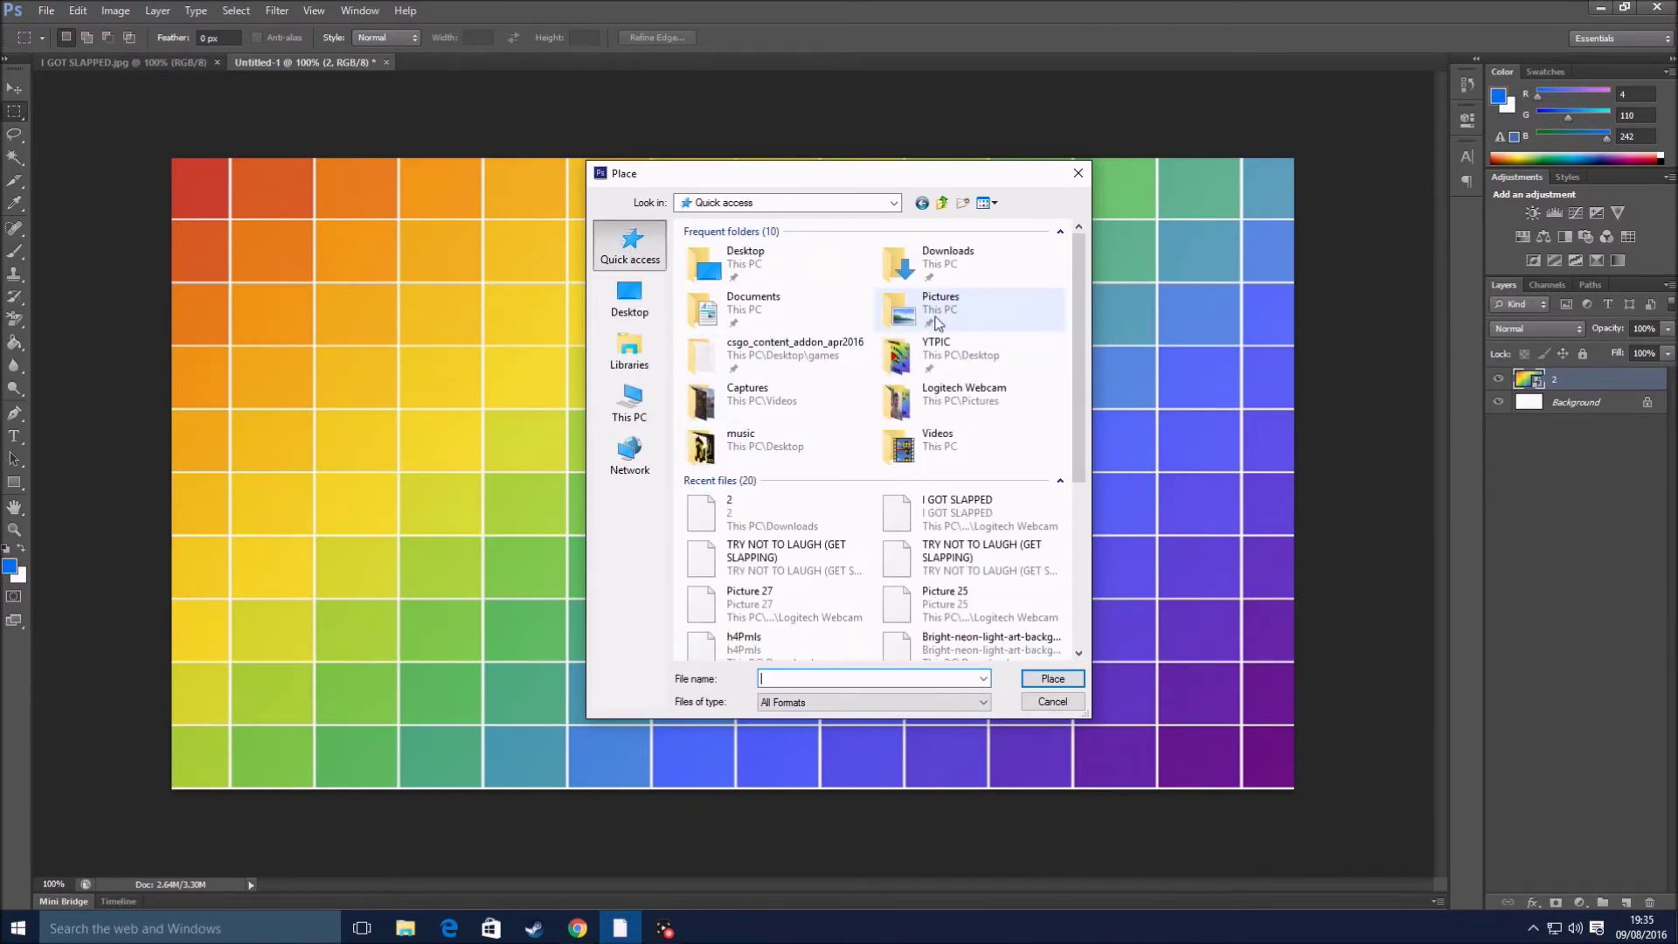
double_click(958, 349)
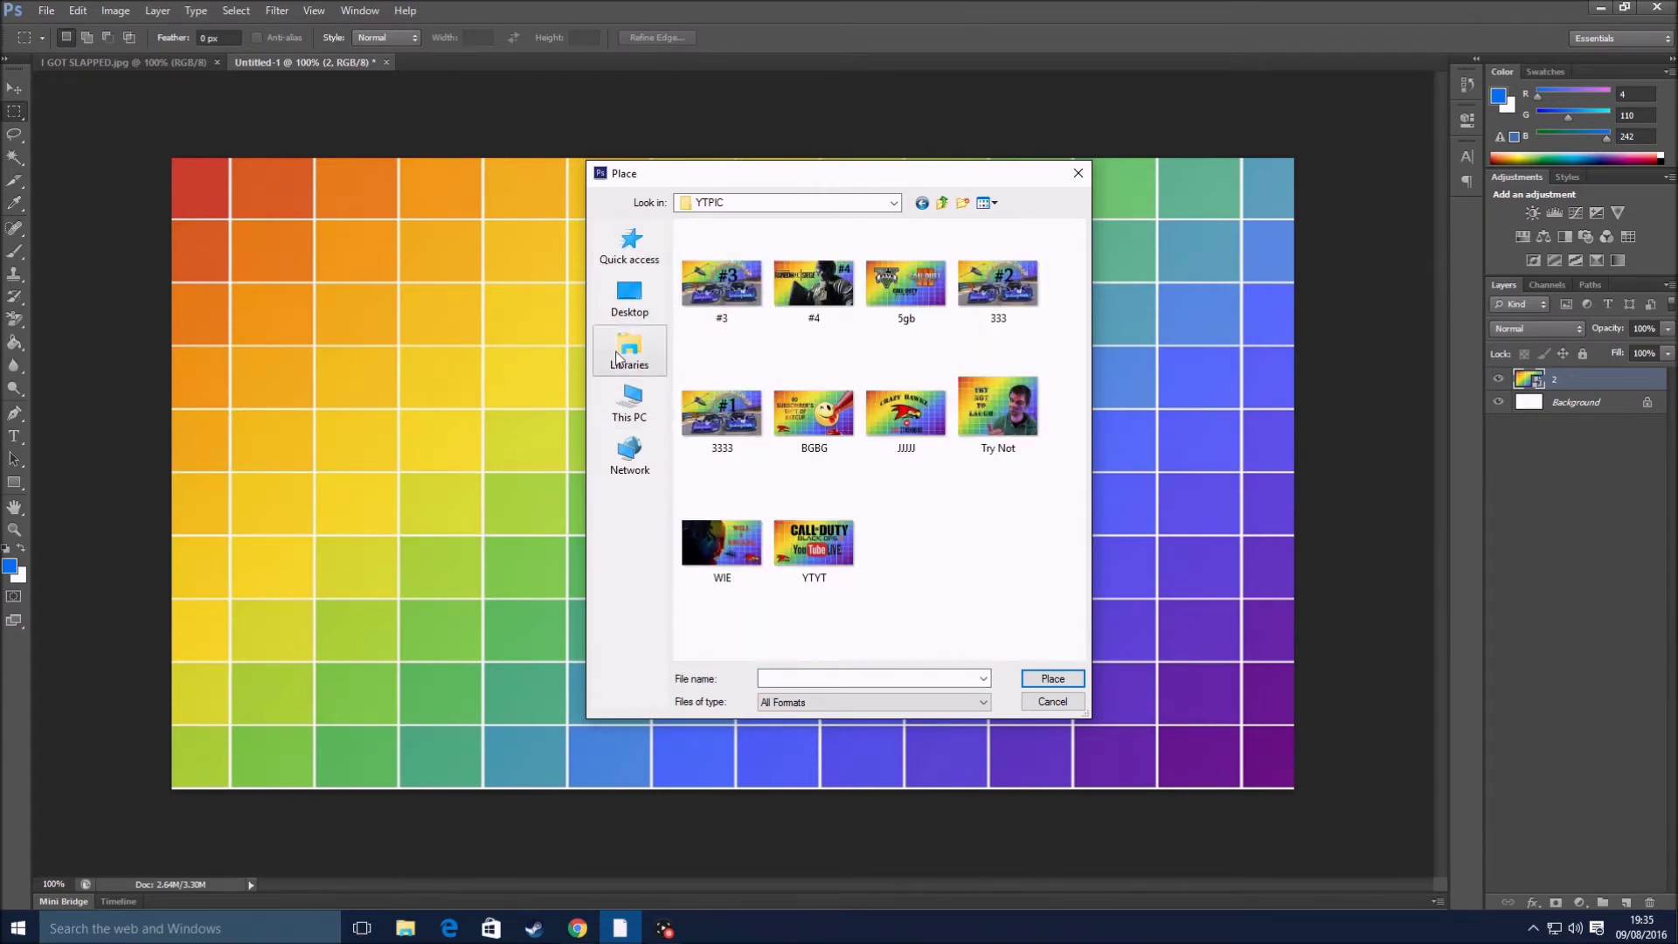
click(1077, 173)
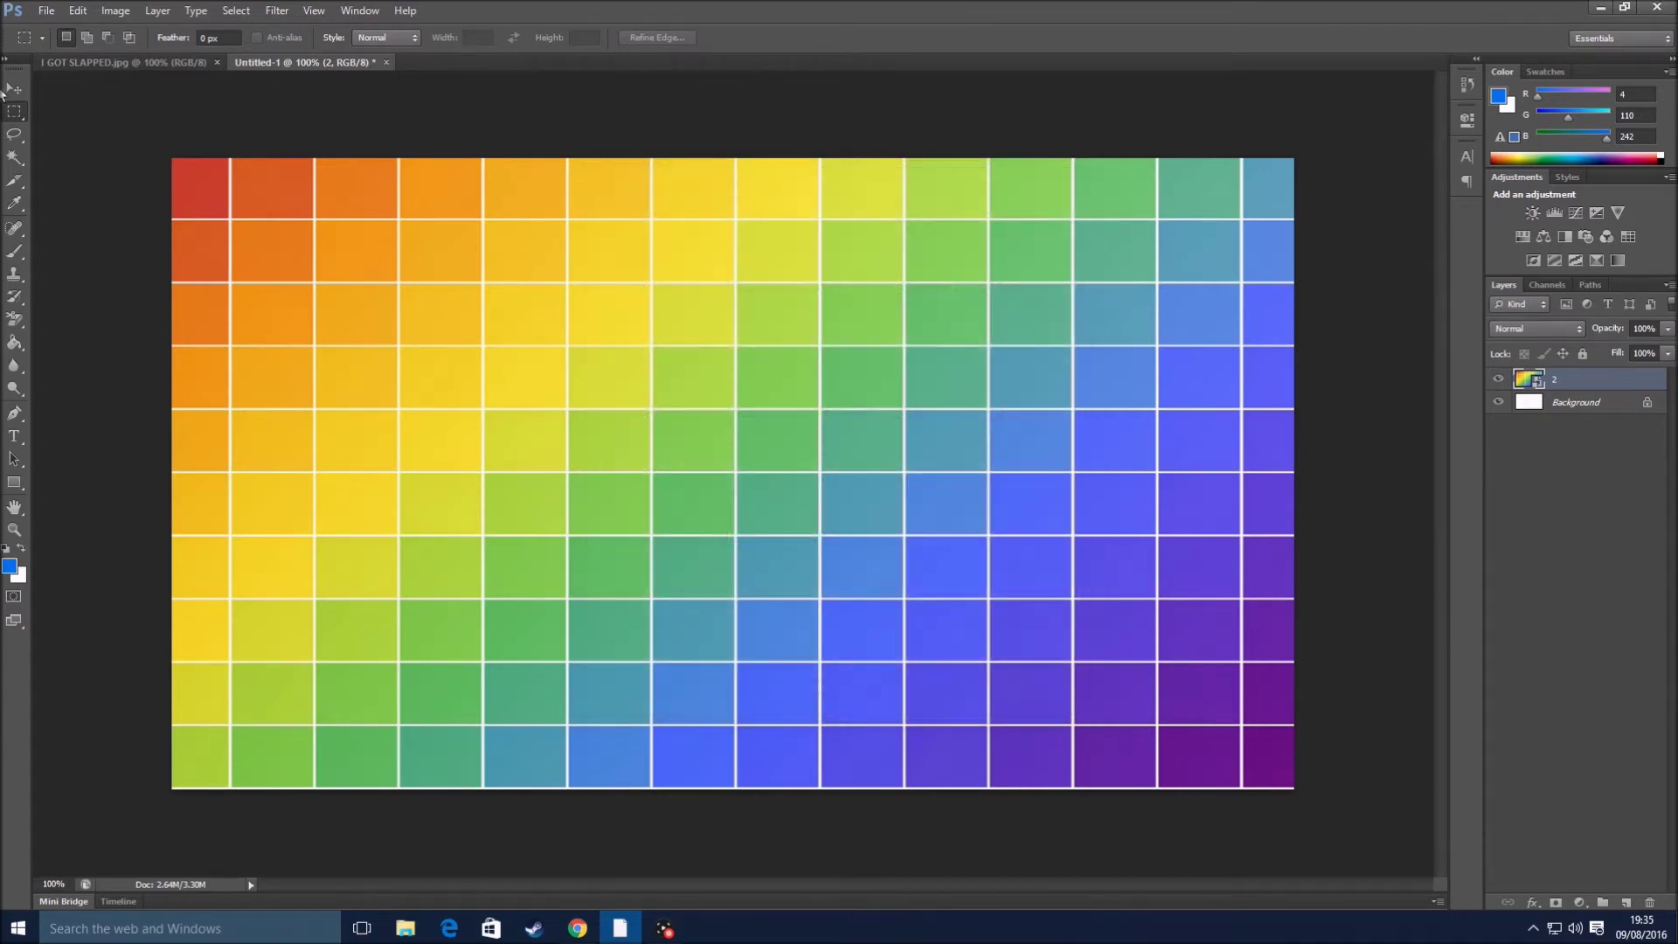
- Place the winking smiley image "8ixKBMLxT" from the Downloads folder above the rainbow grid
click(43, 12)
click(100, 292)
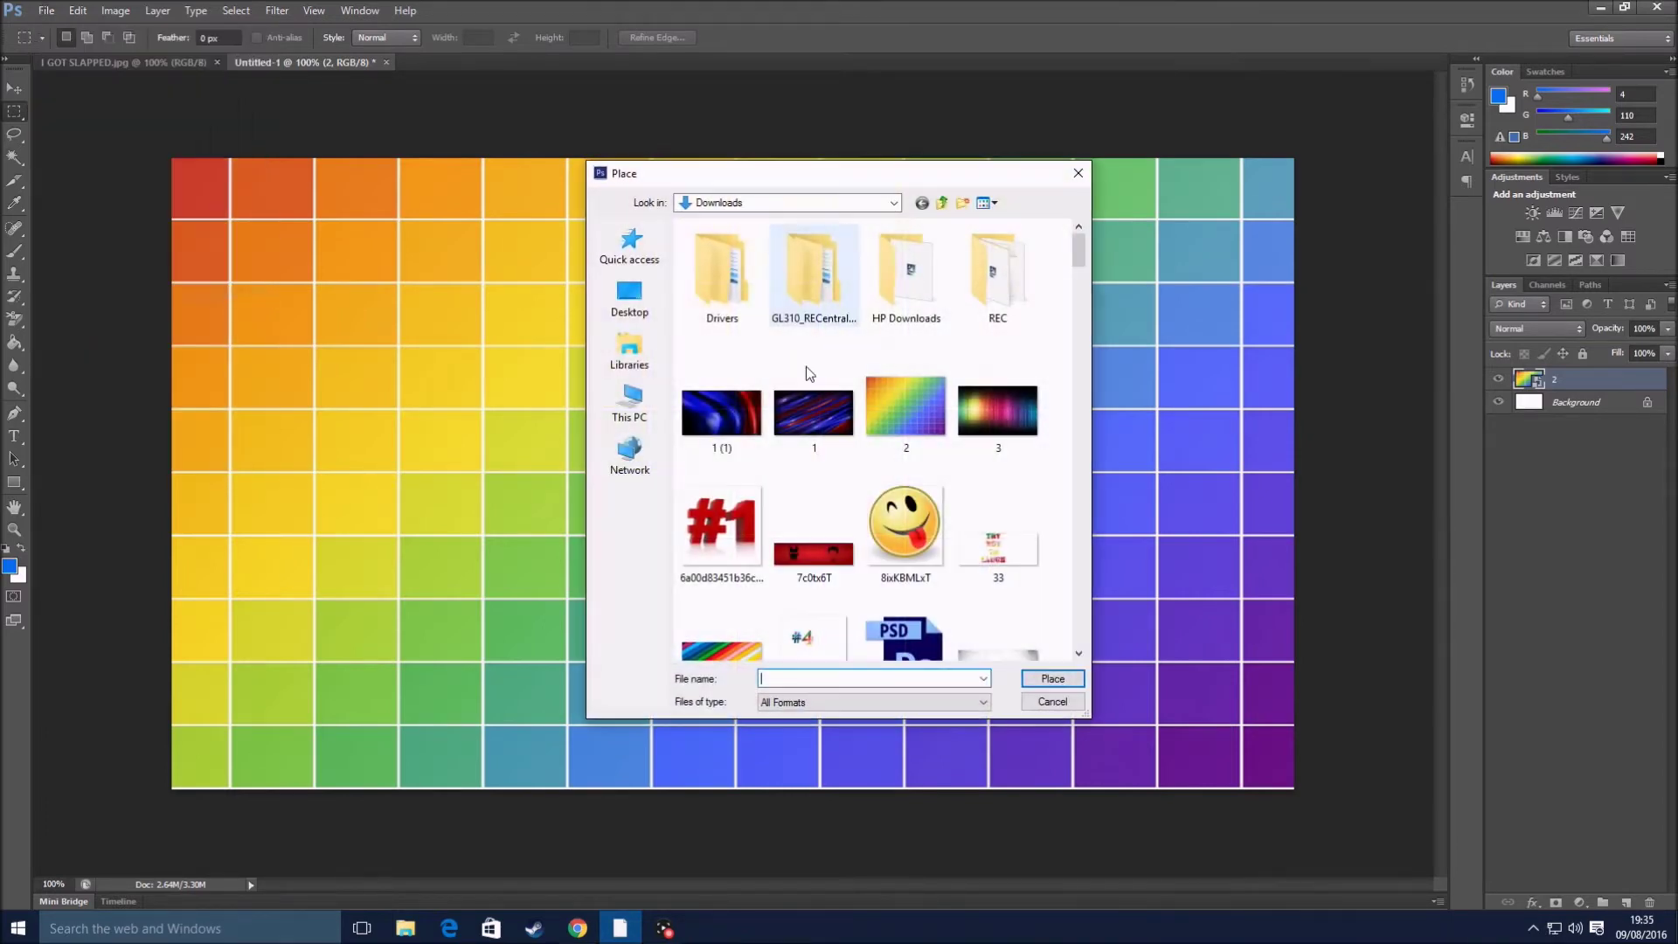
scroll(954, 461, down, 2)
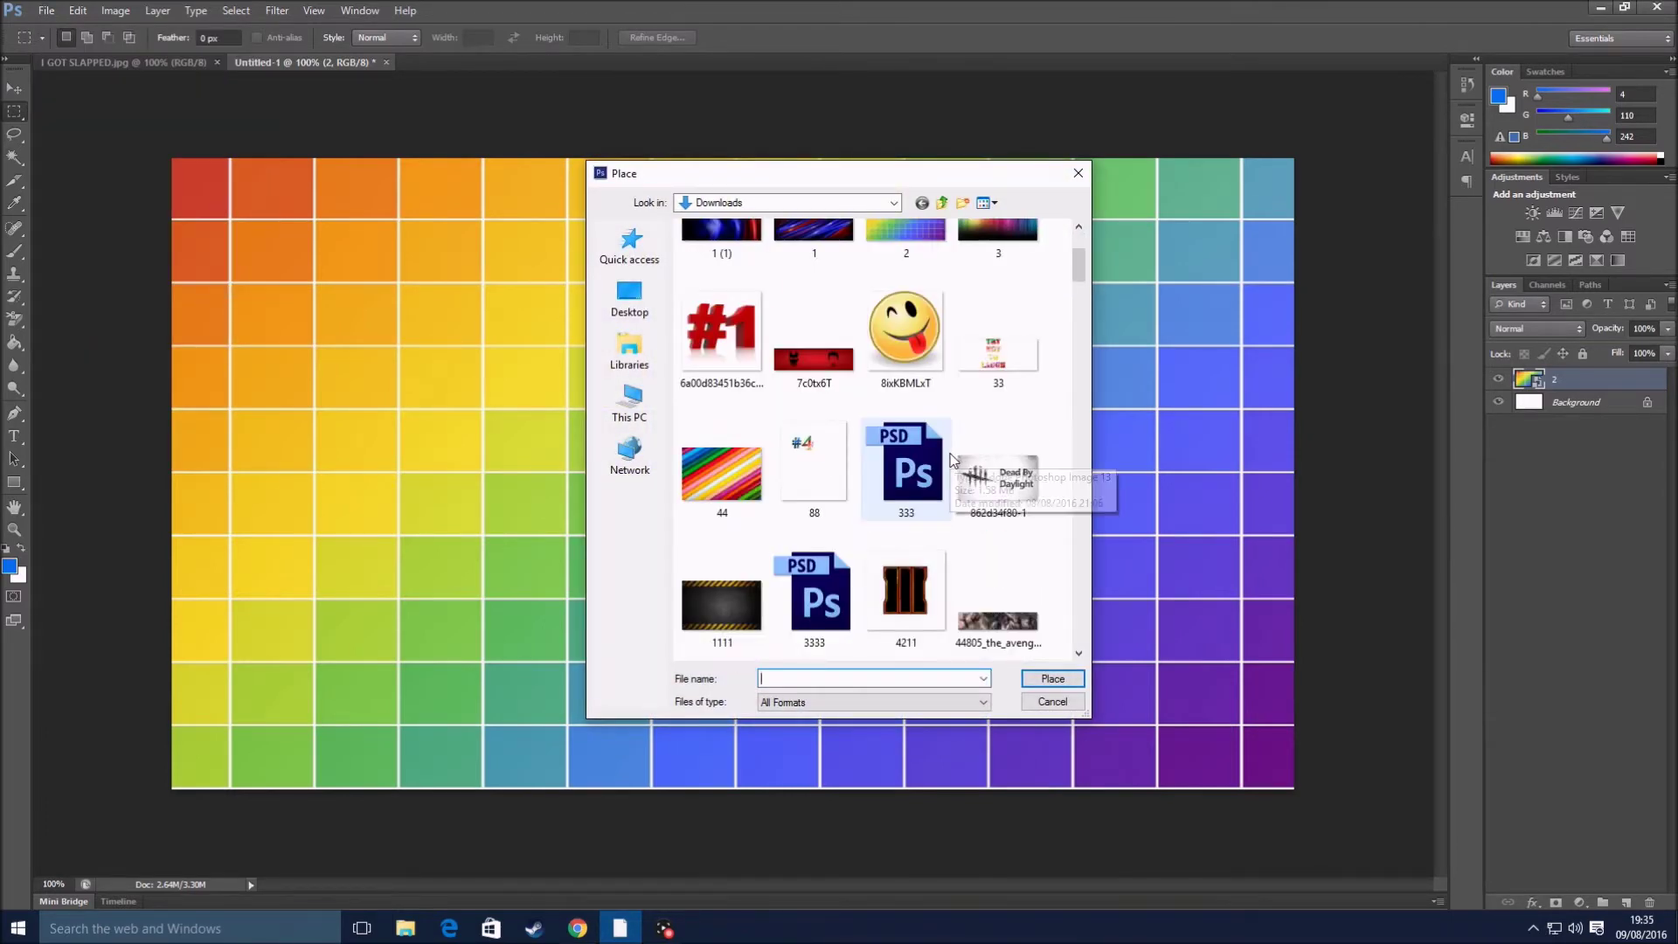
double_click(905, 330)
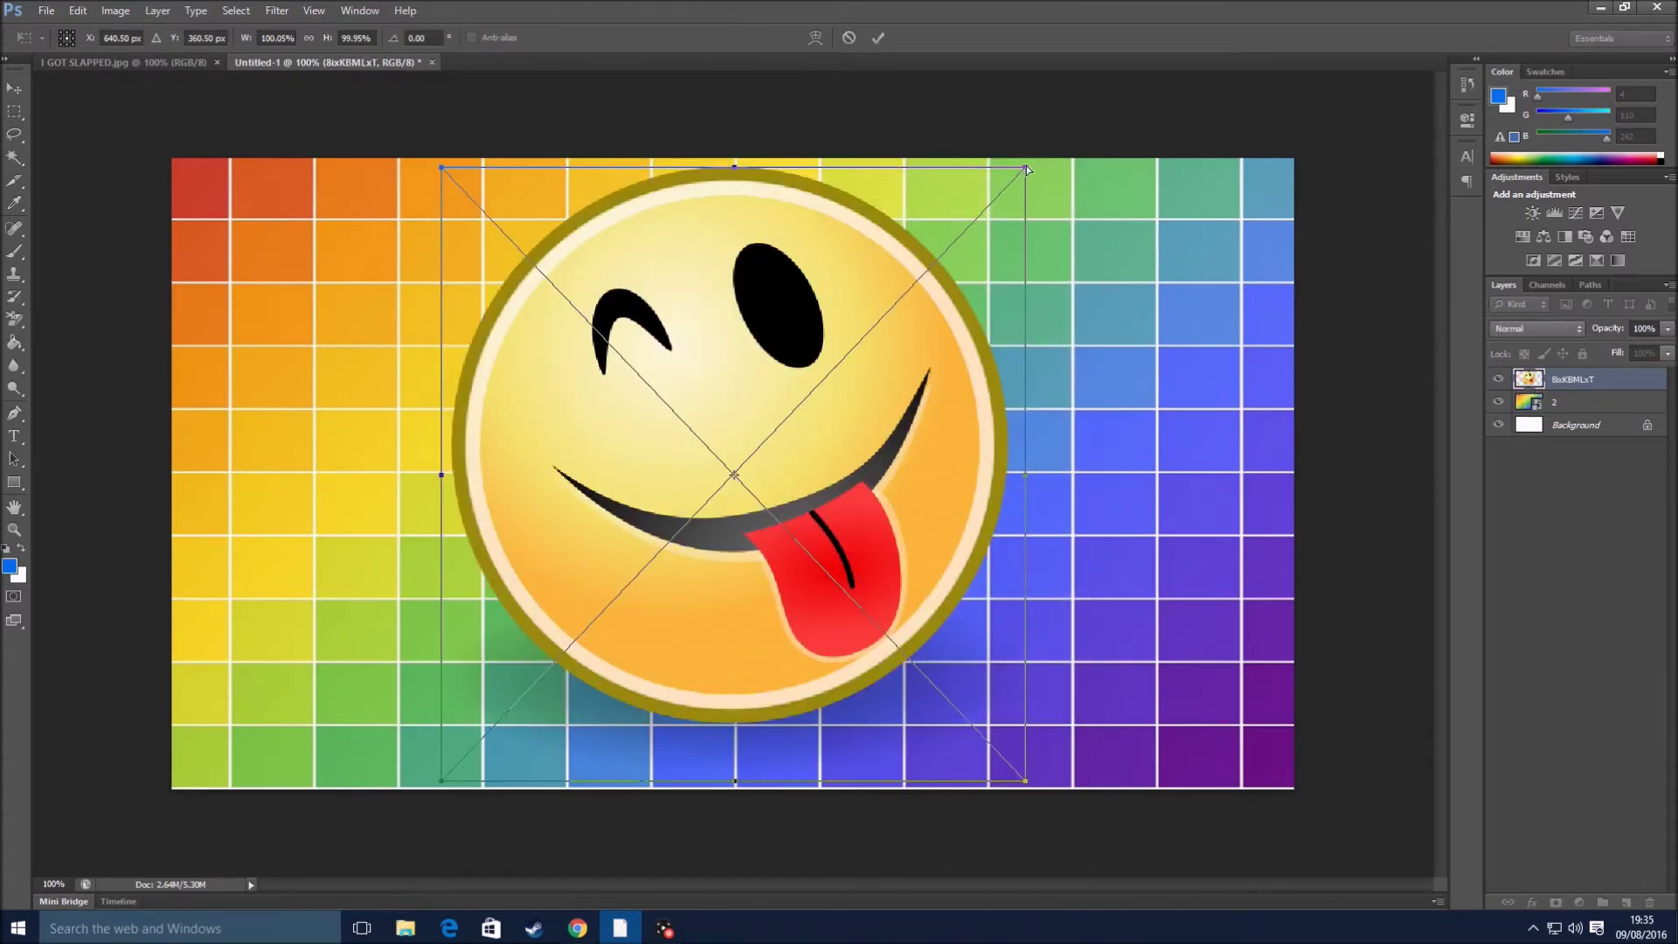
- Scale the smiley to about 31% wide and 30% high, move it to the canvas's upper-right corner, and commit the placement
drag(1026, 173, 574, 565)
drag(530, 692, 274, 700)
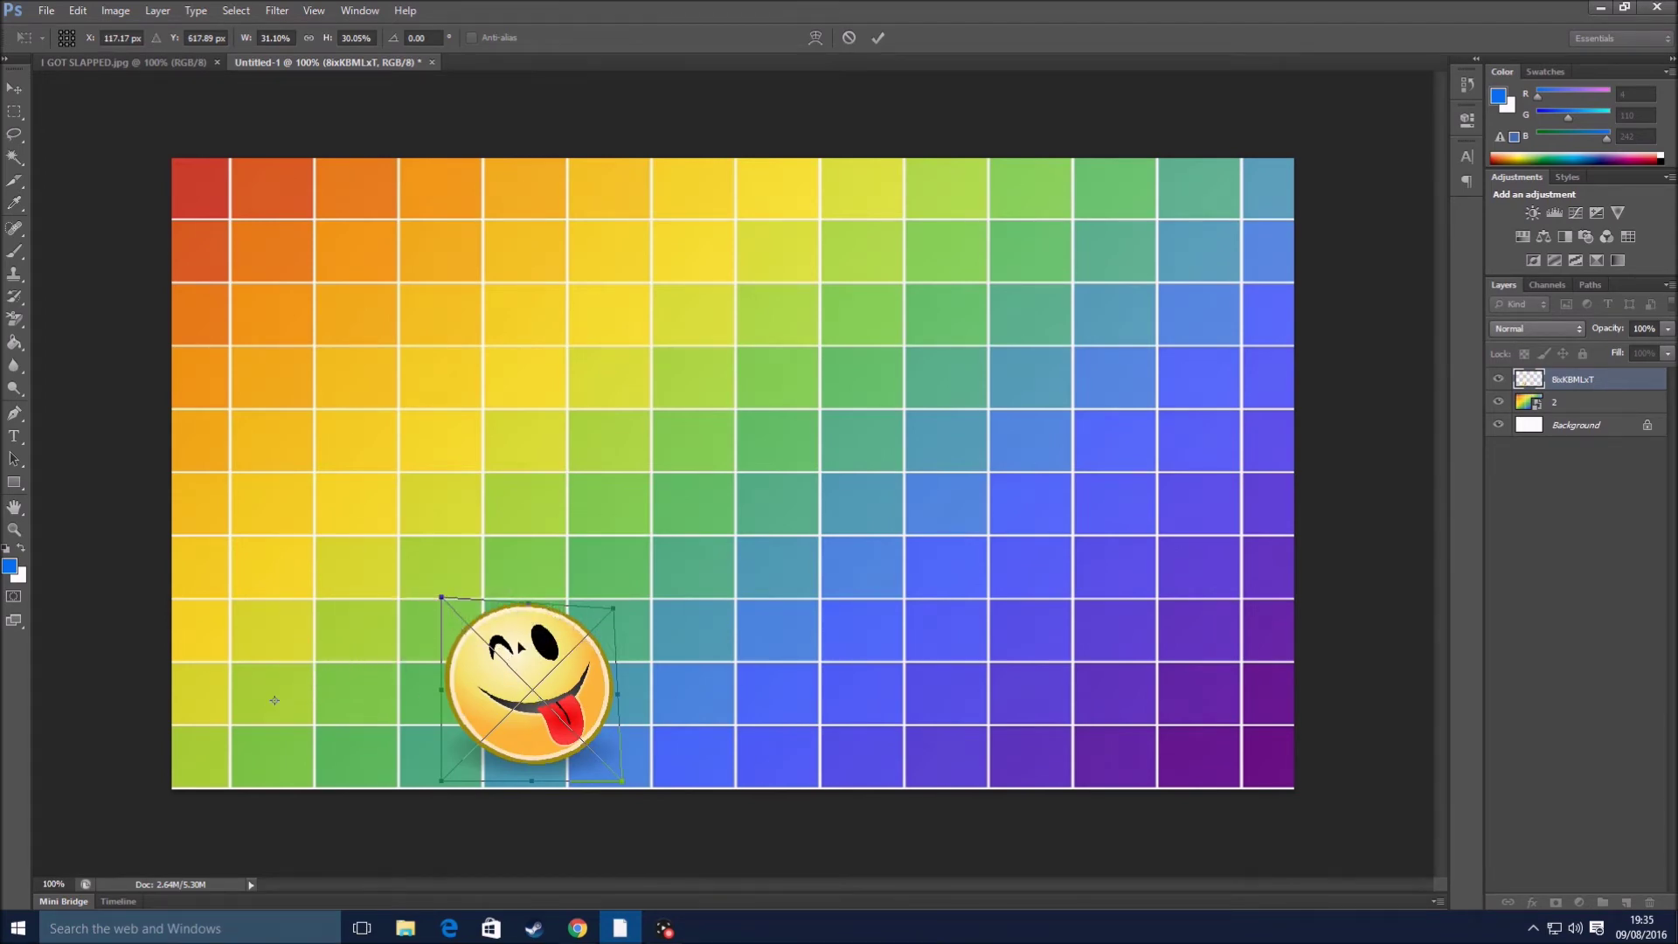
drag(274, 700, 529, 692)
drag(521, 612, 1172, 188)
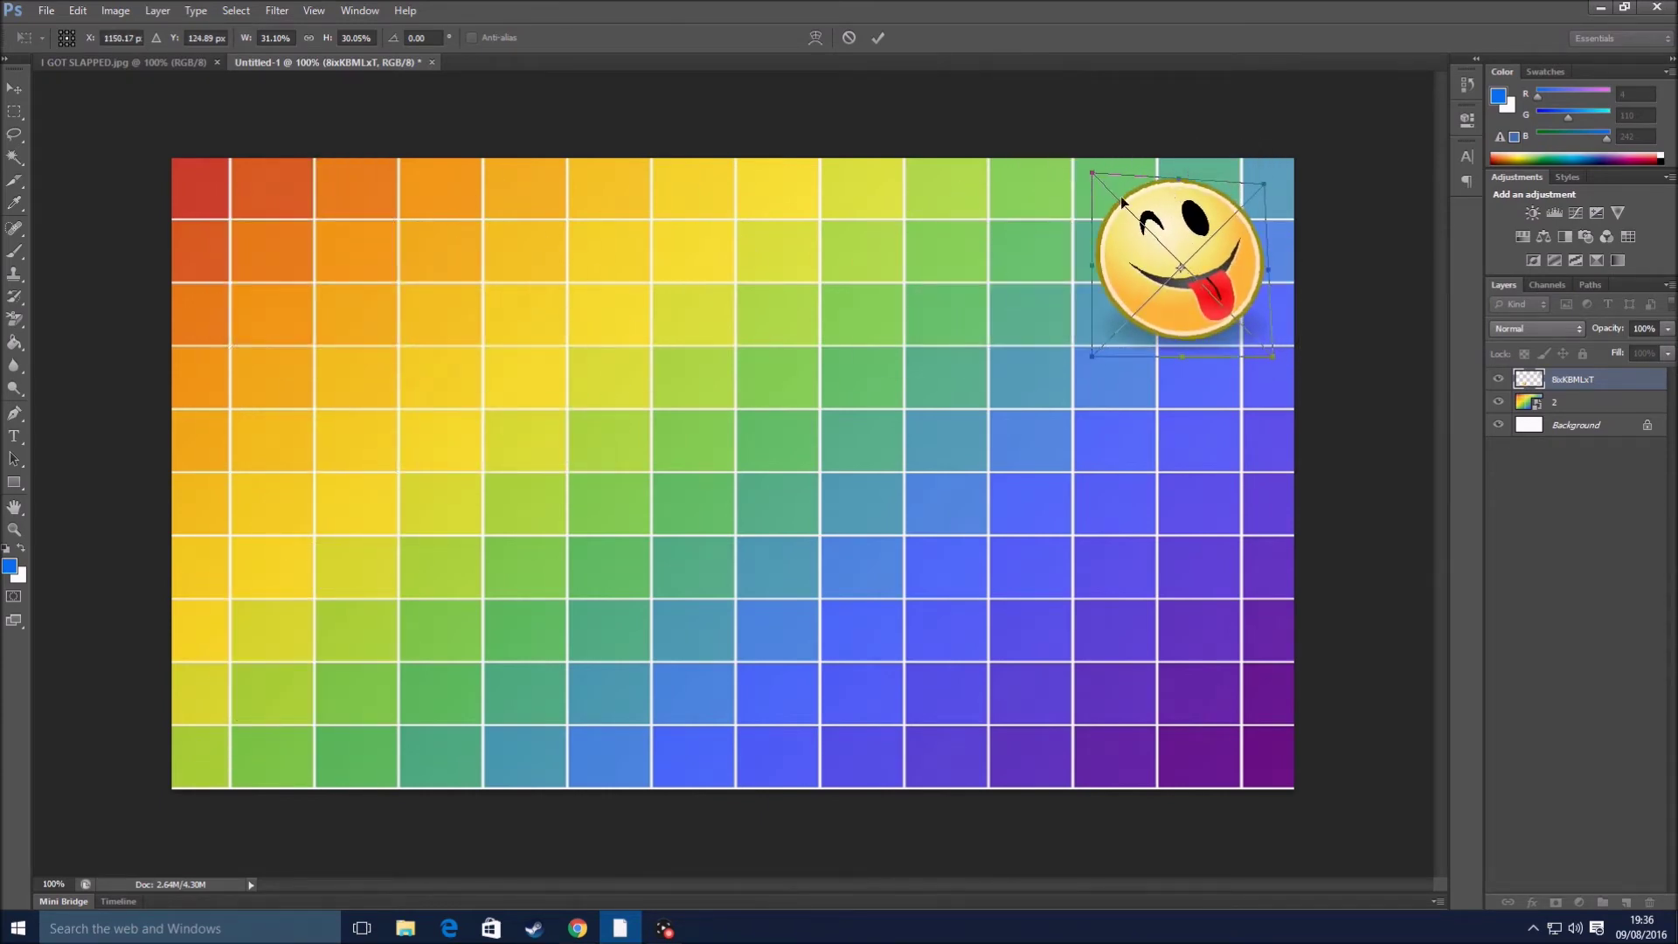
click(877, 37)
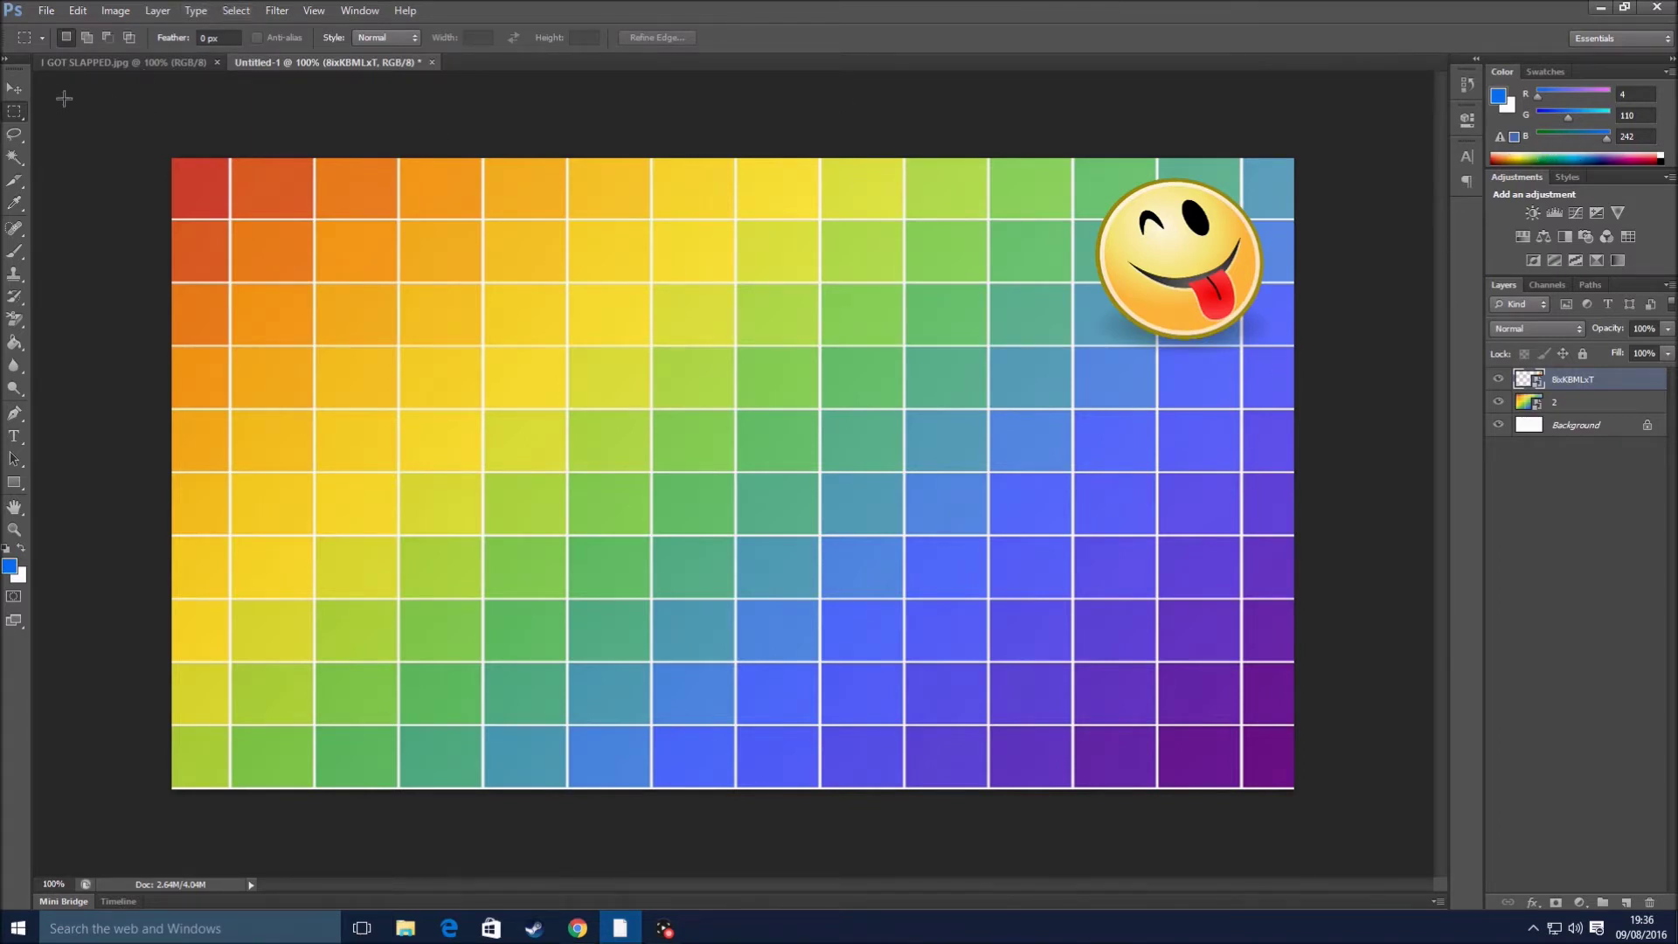
- Nudge the smiley slightly downward in the canvas's upper-right corner
click(13, 90)
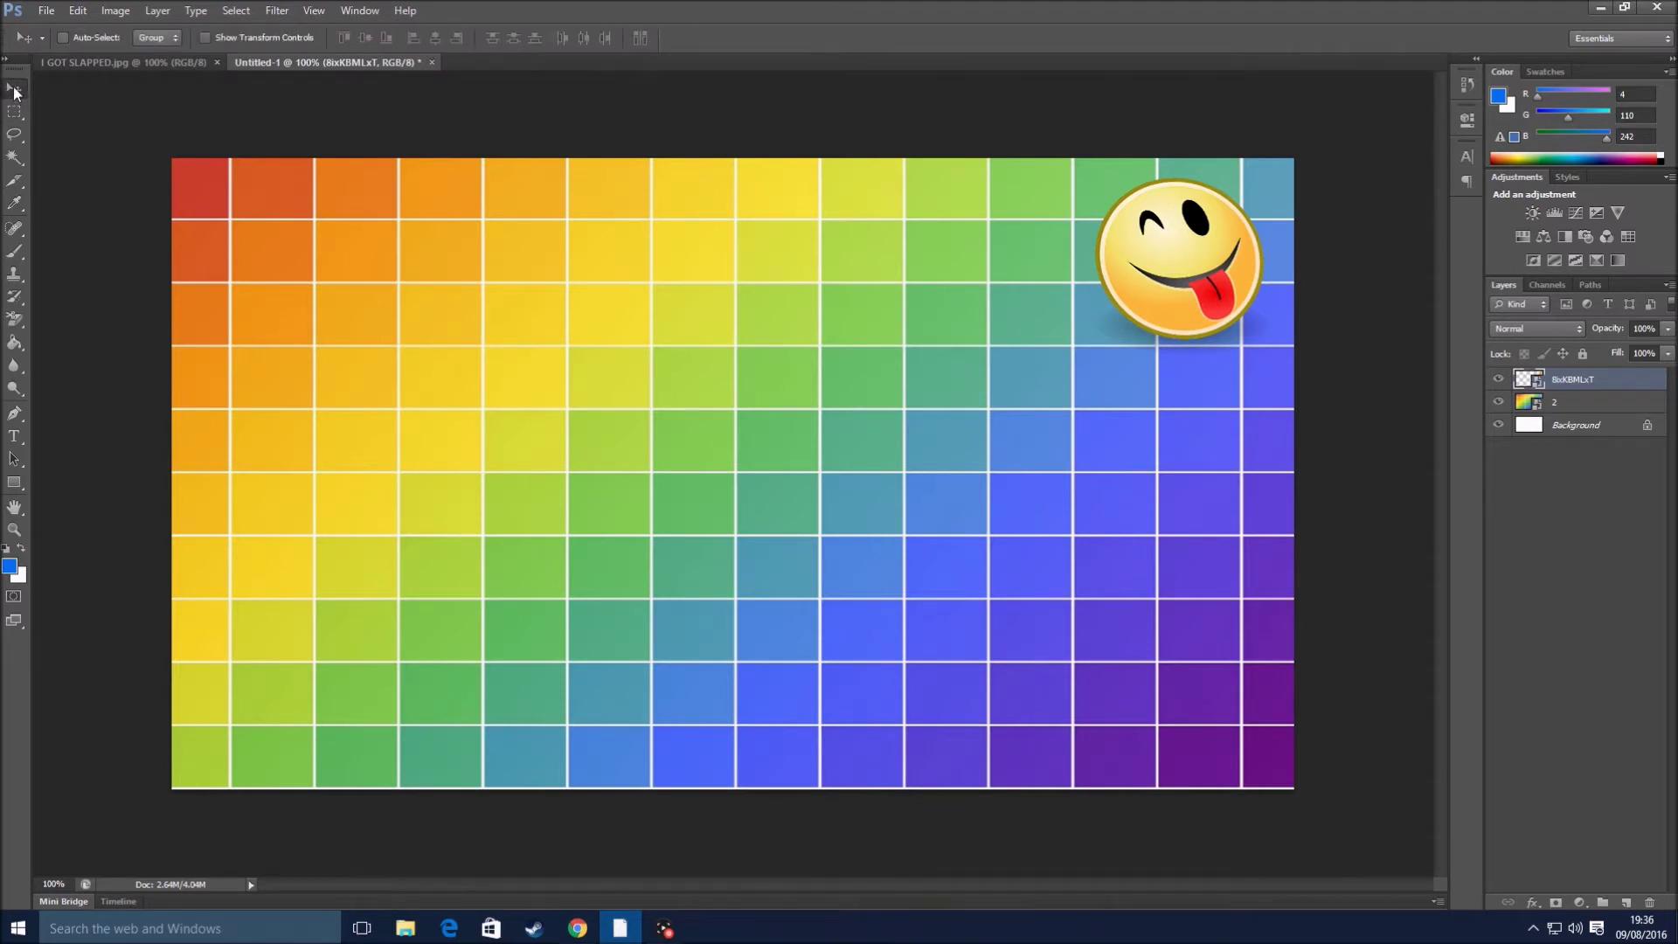
mouse_move(1120, 212)
mouse_down()
mouse_move(1064, 272)
mouse_move(1120, 245)
mouse_move(1120, 217)
mouse_up()
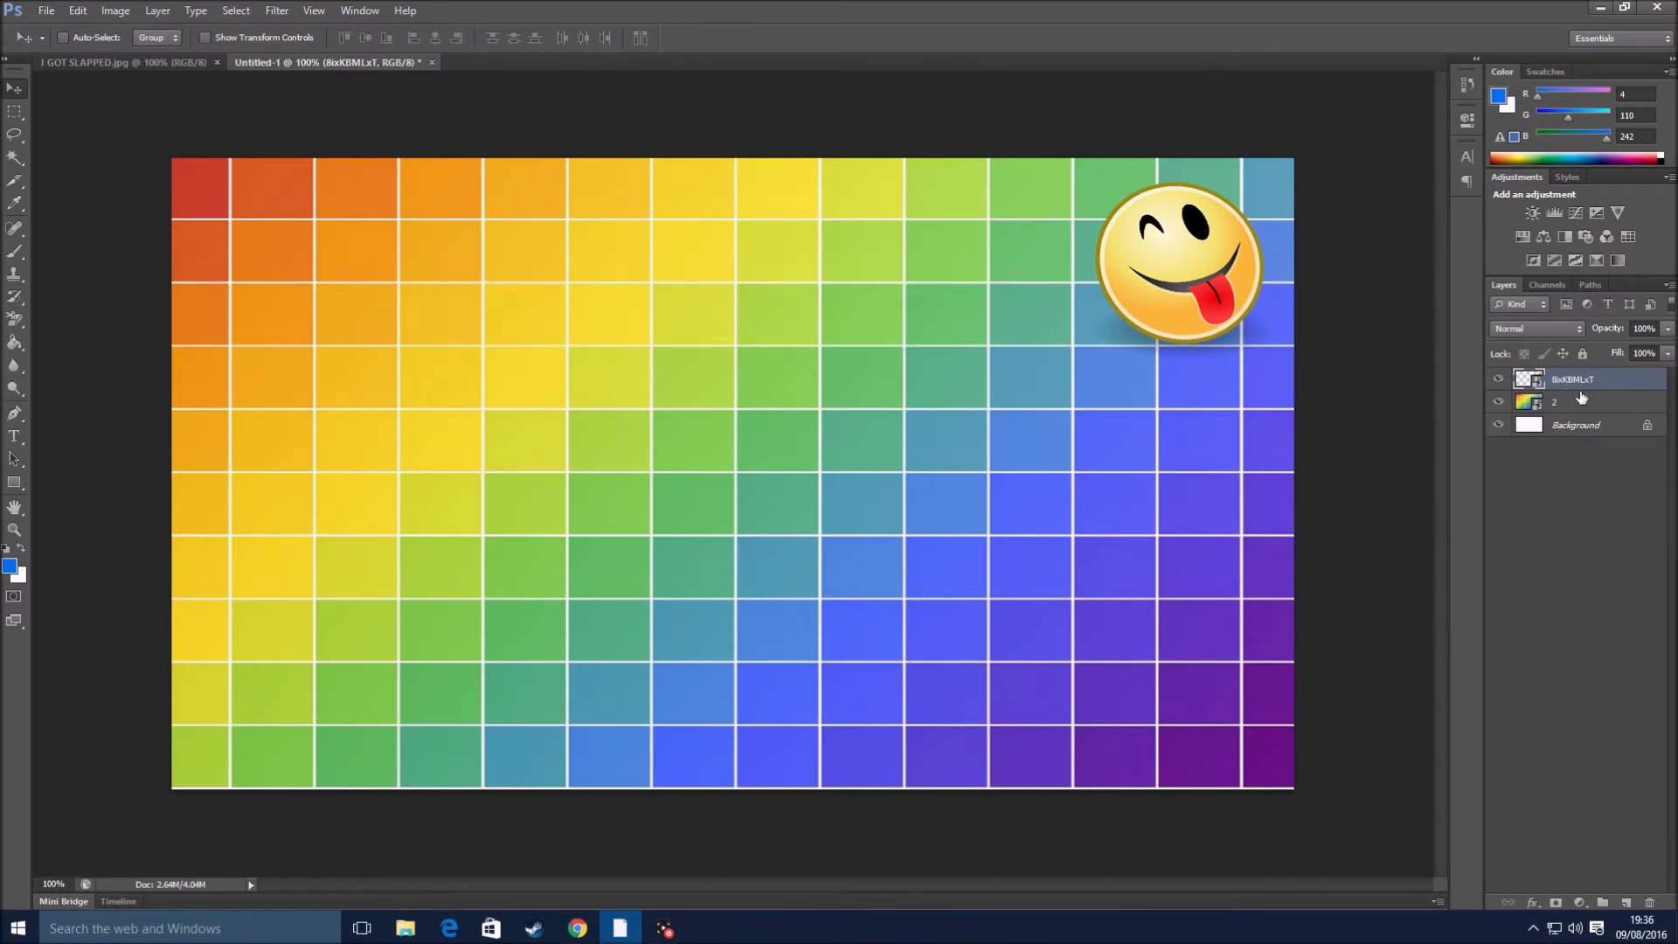
- Place the file "Dead-by-Daylight-Adios-Amigos.psd" from the Downloads folder above the smiley layer and commit the placement
click(46, 10)
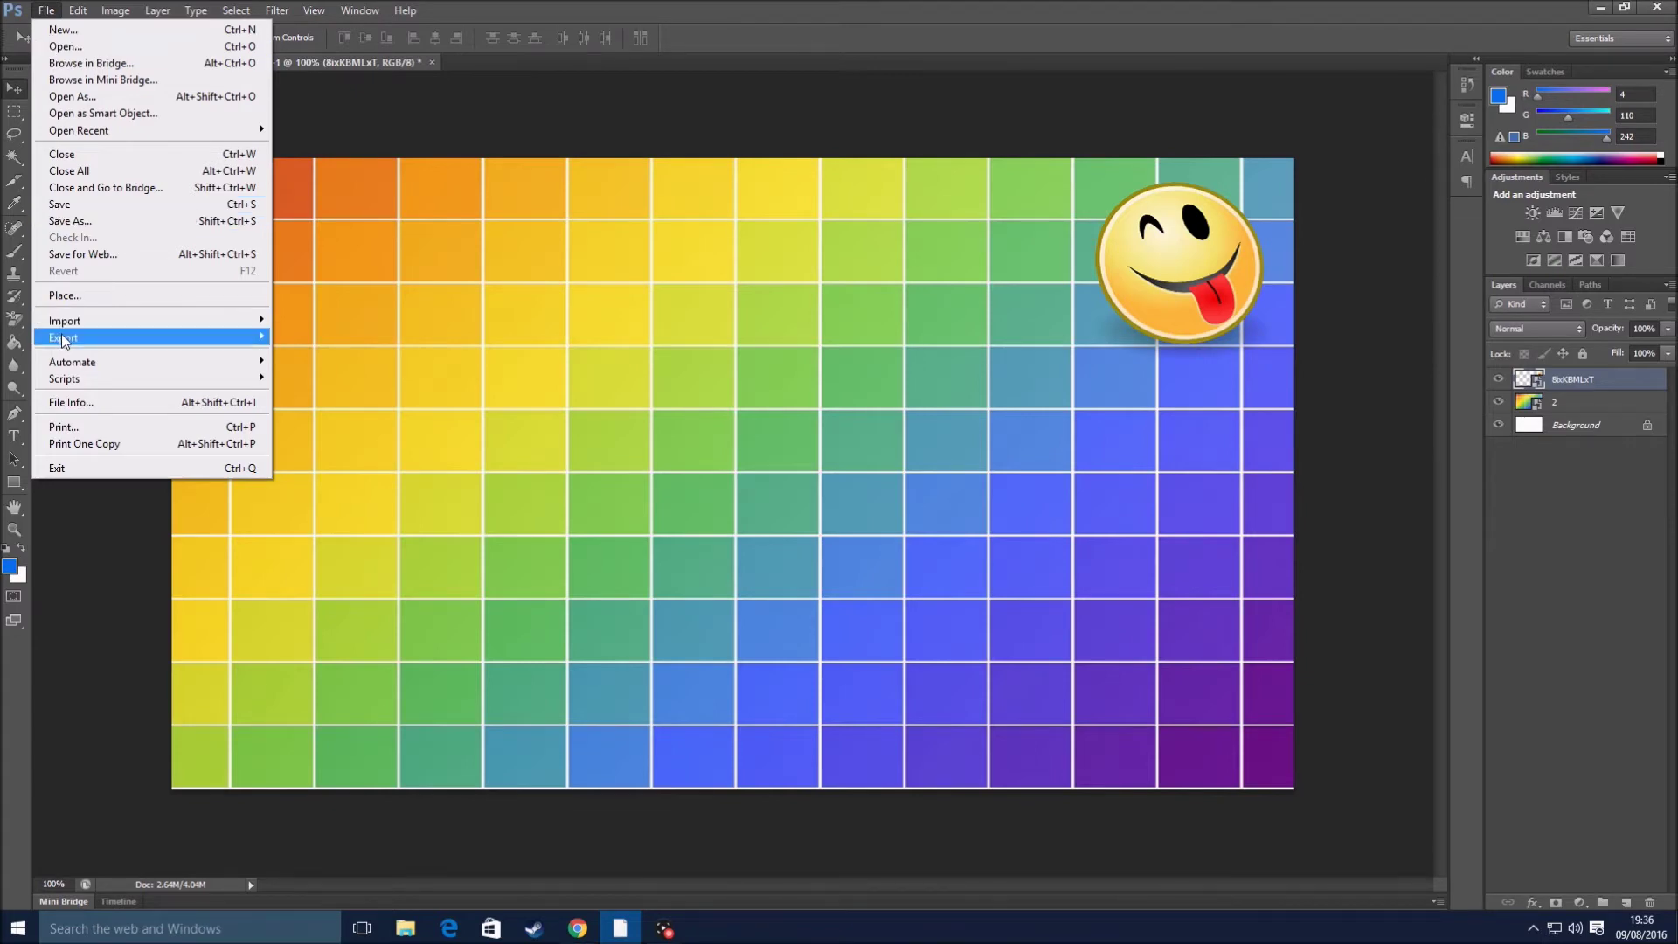
click(76, 296)
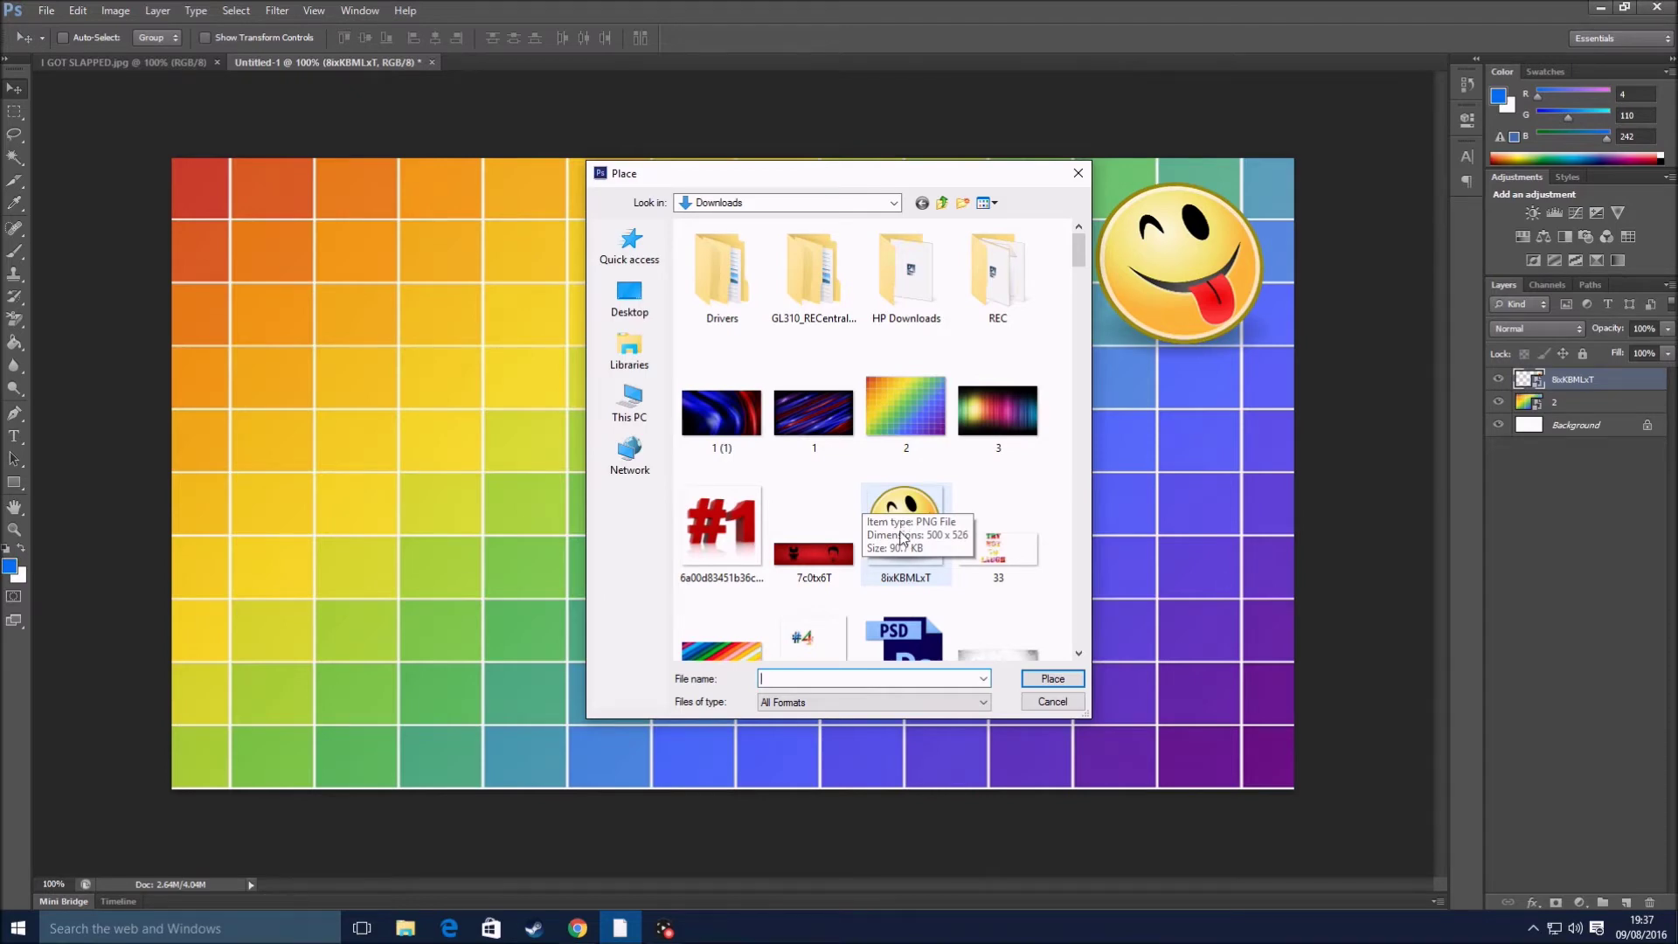
scroll(907, 535, down, 10)
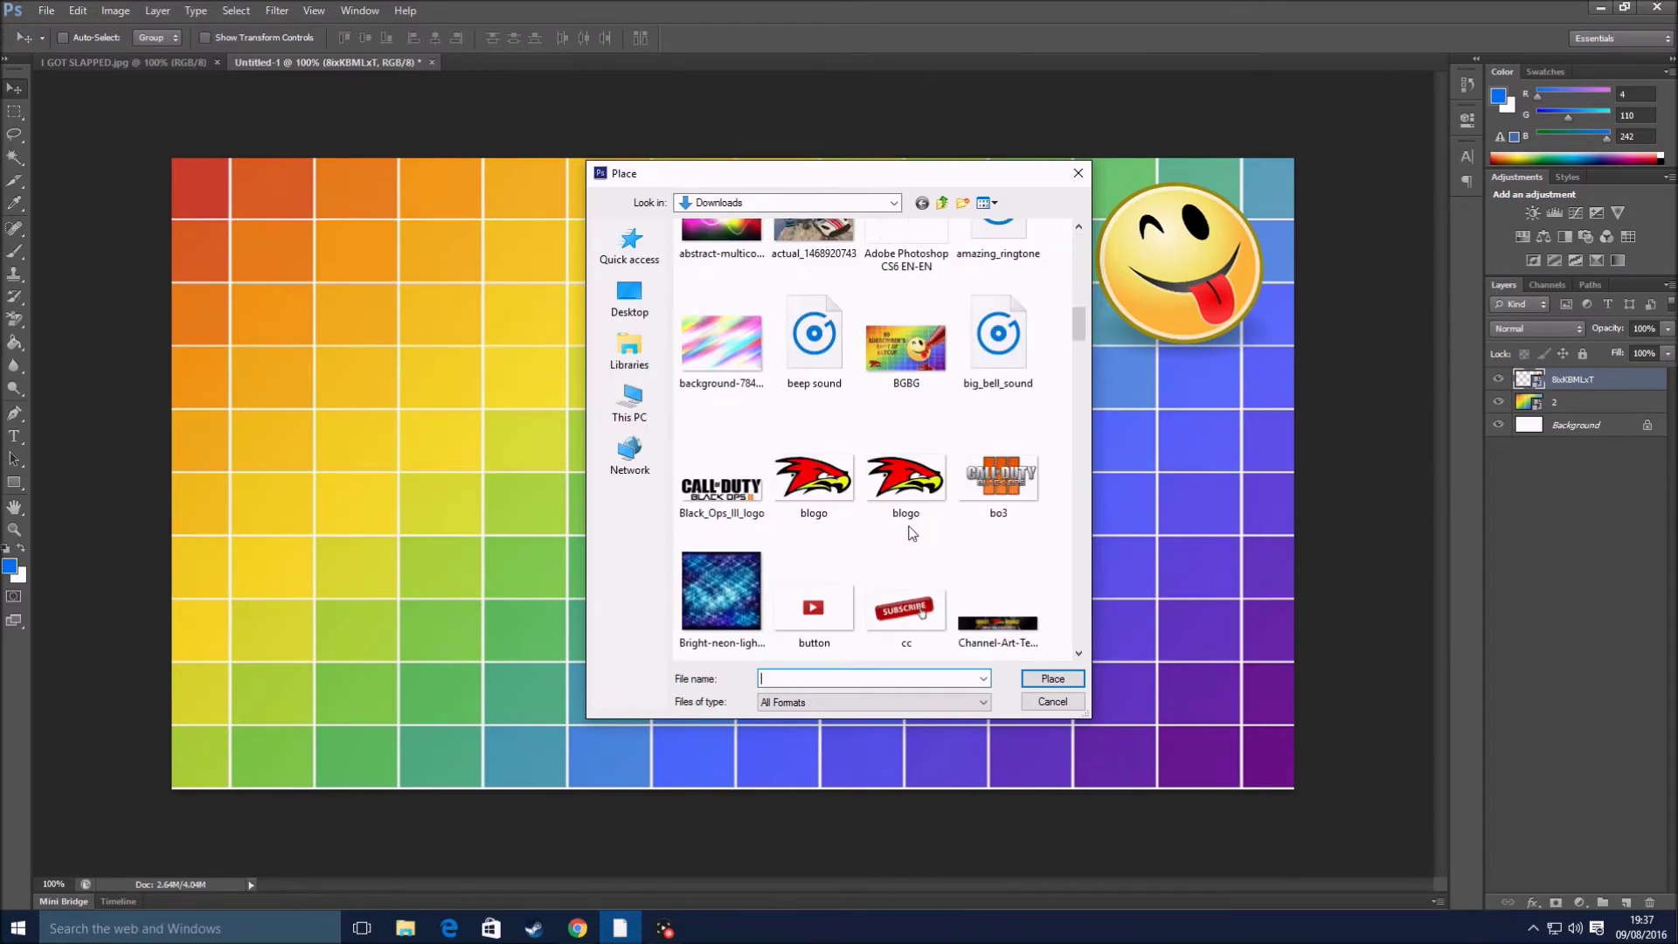
scroll(912, 532, down, 5)
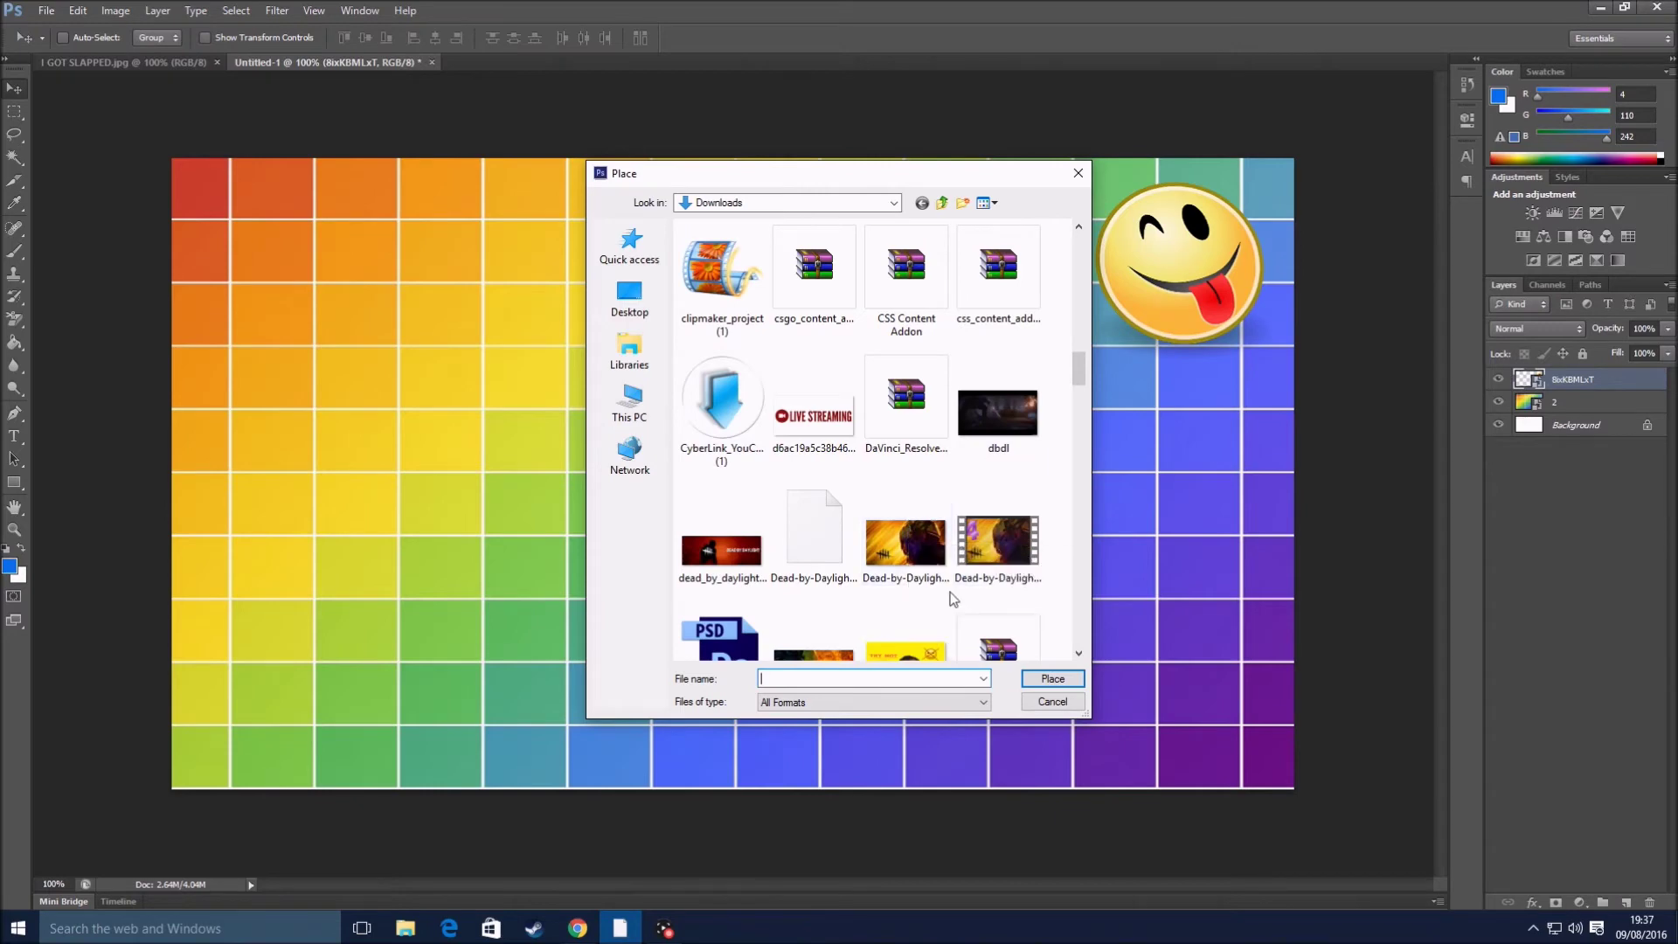
scroll(954, 599, down, 3)
scroll(953, 600, down, 5)
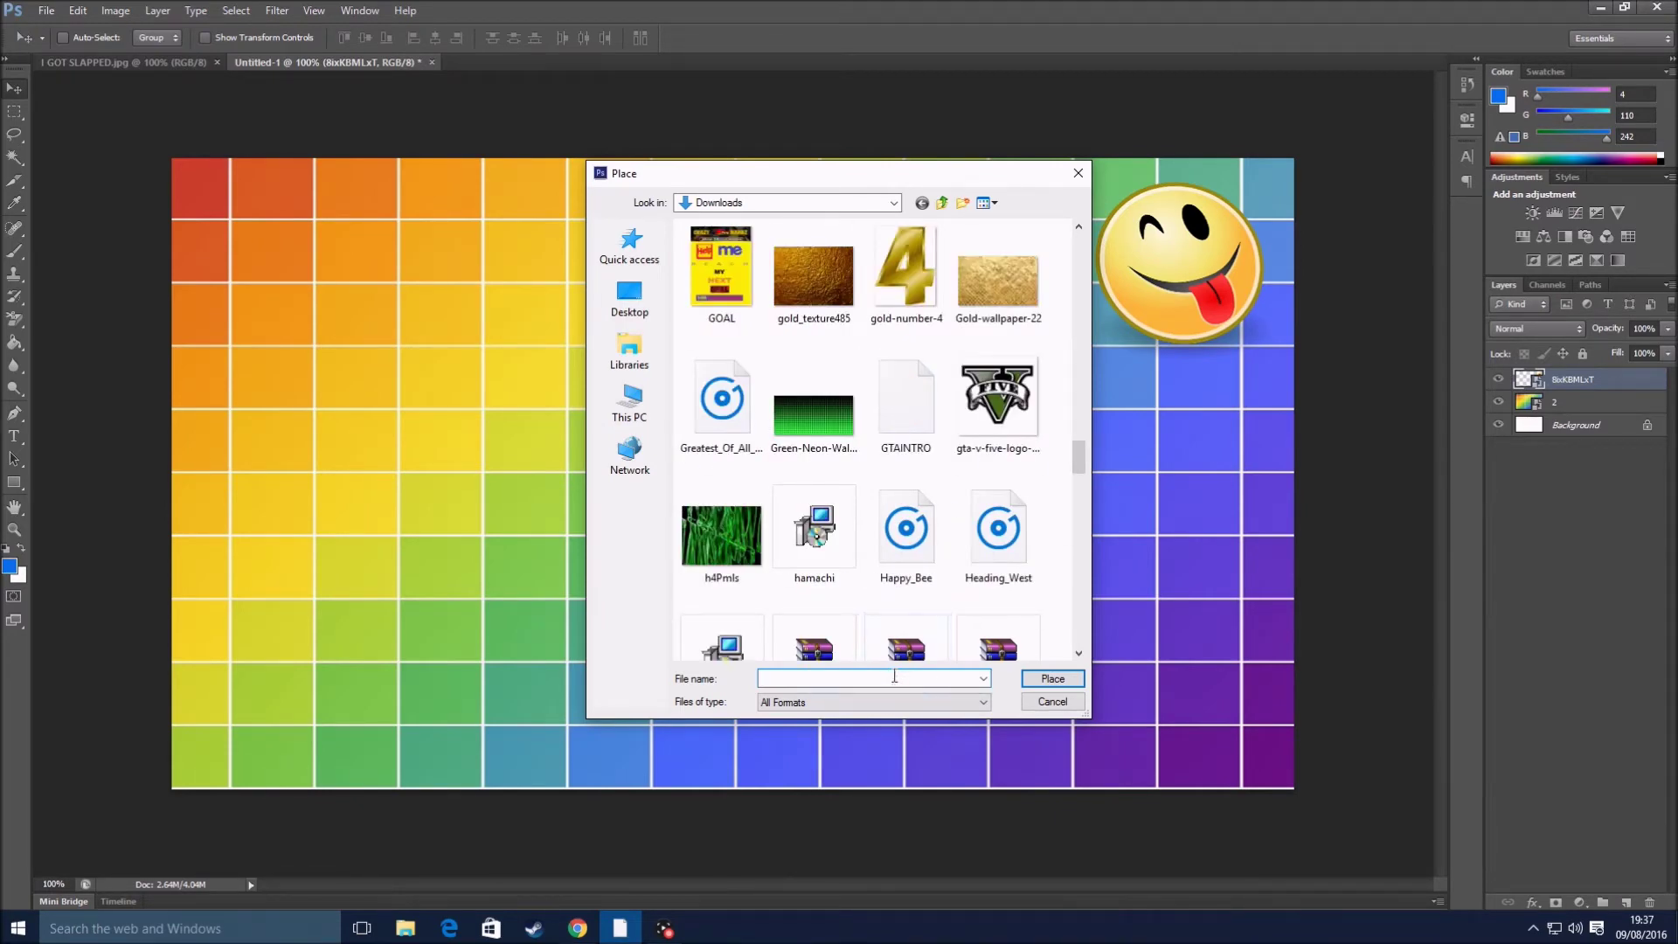
text(de)
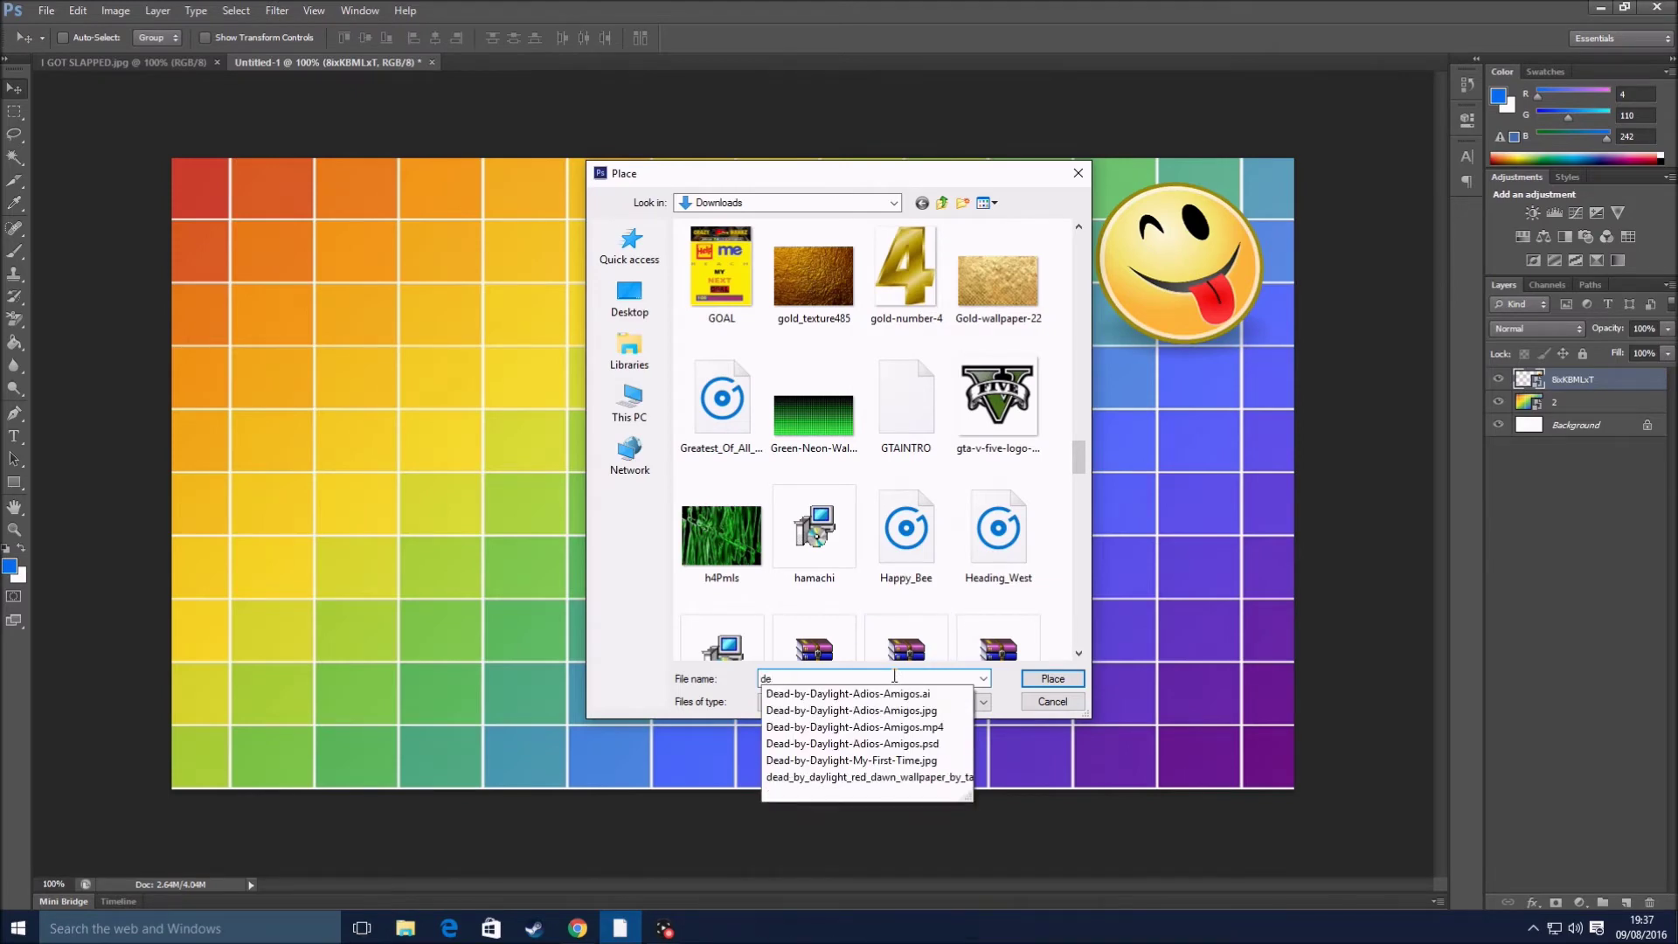
click(904, 743)
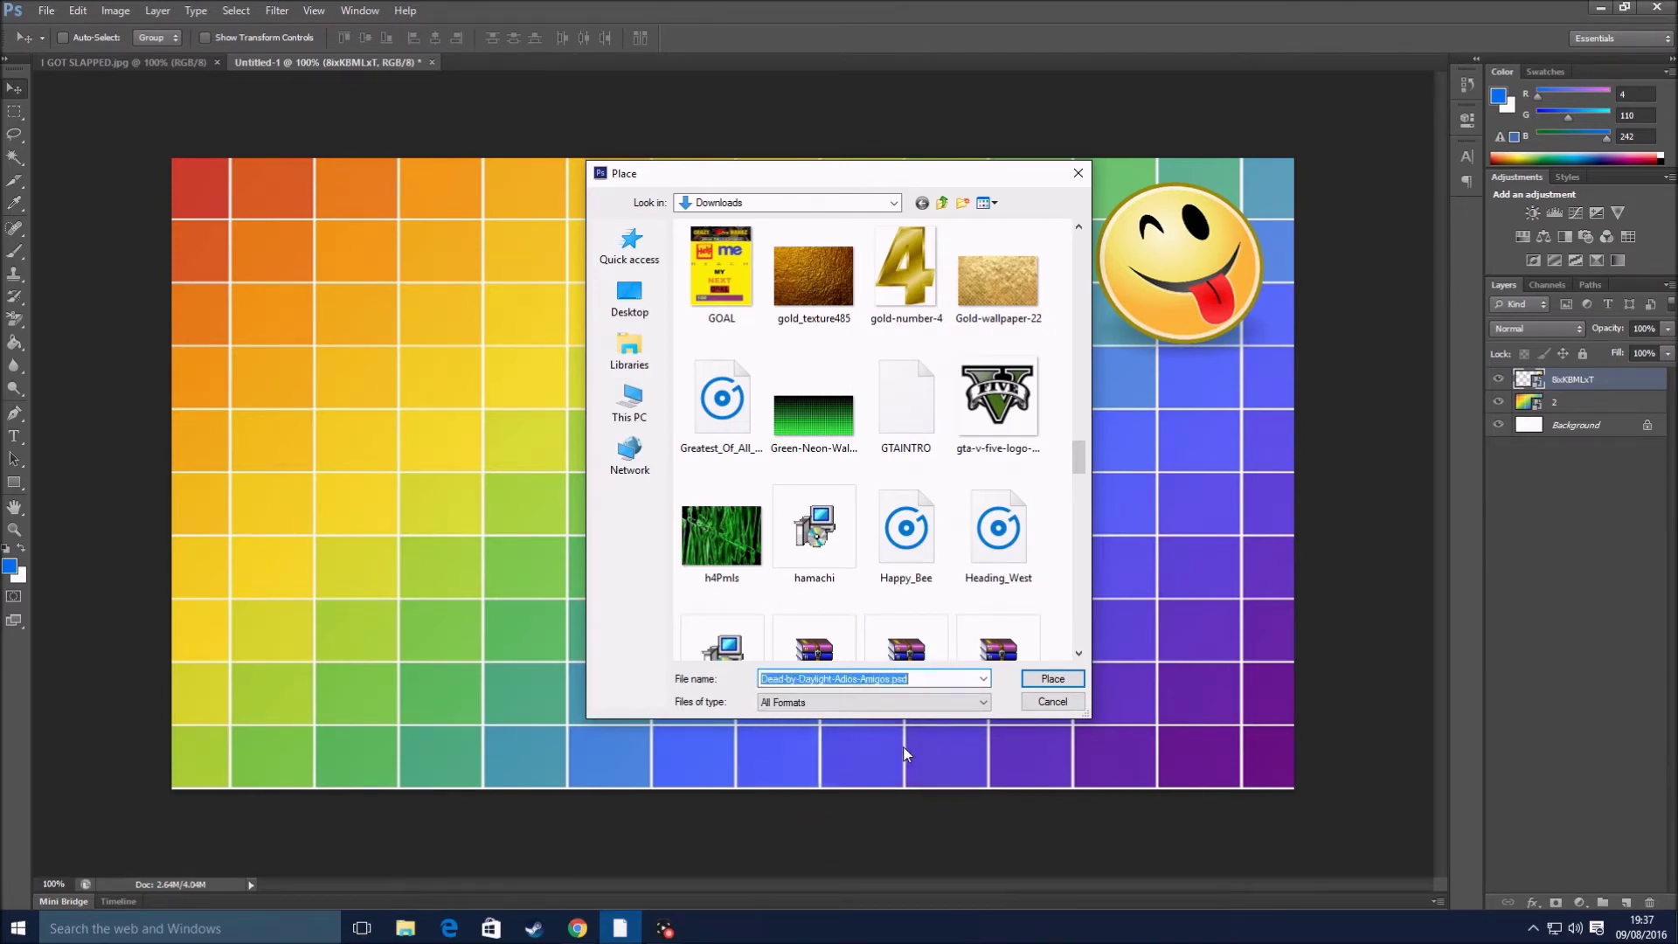
click(1064, 678)
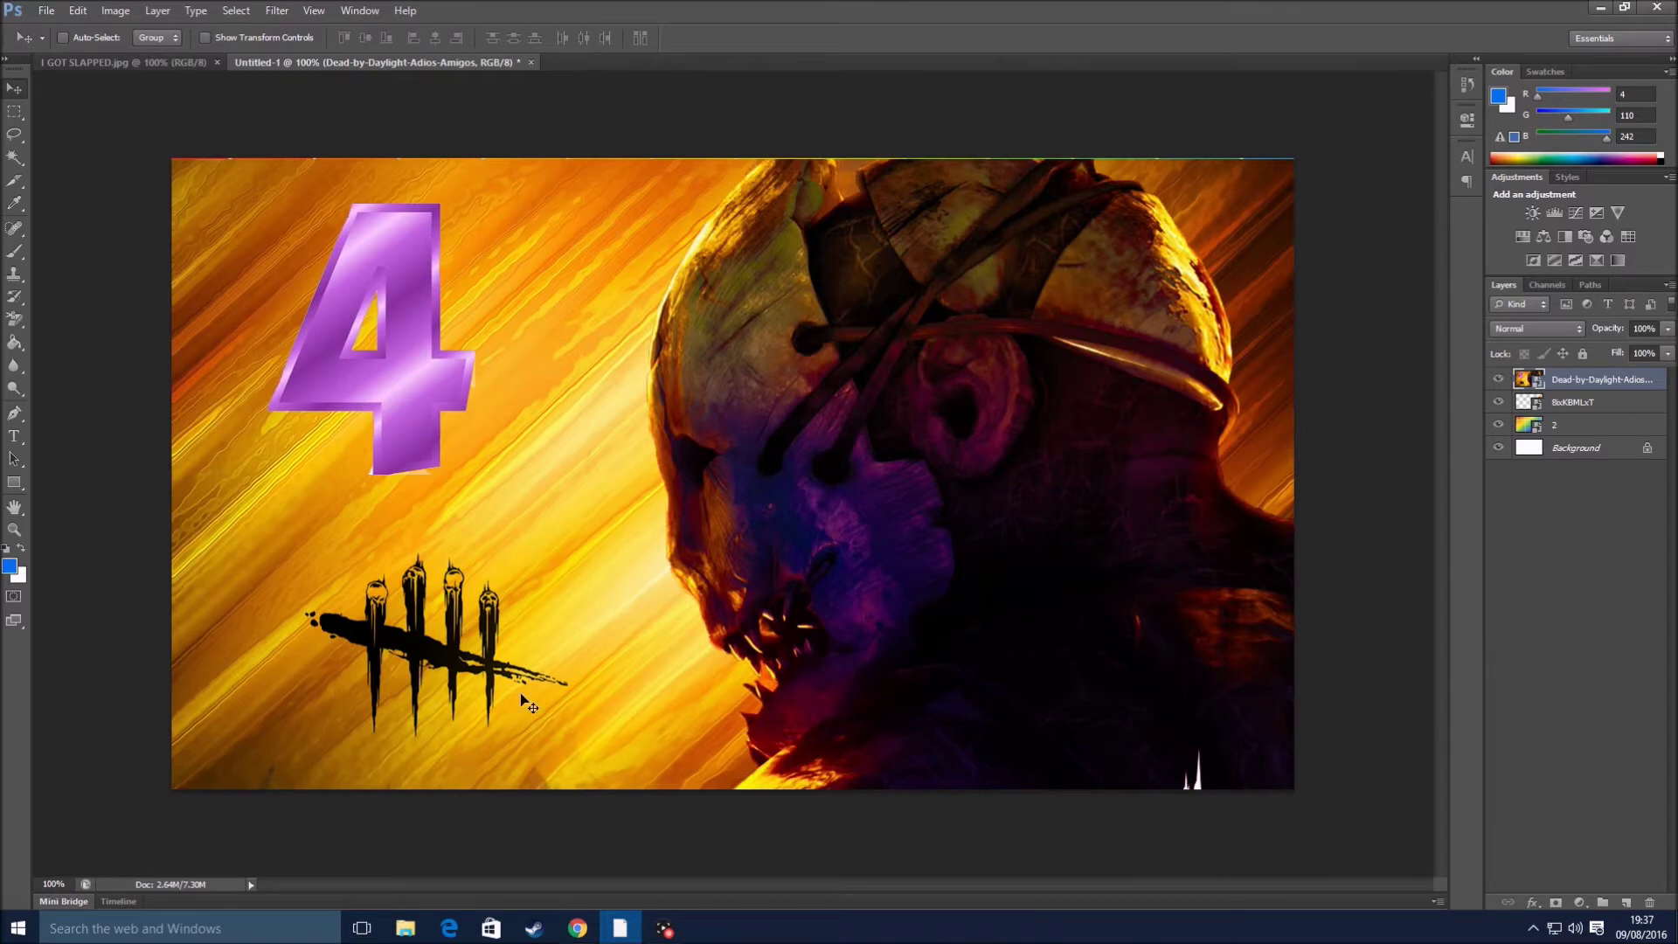
- Quick-select the orange background behind the character's head, rasterize the placed image, and remove the selected area
click(14, 159)
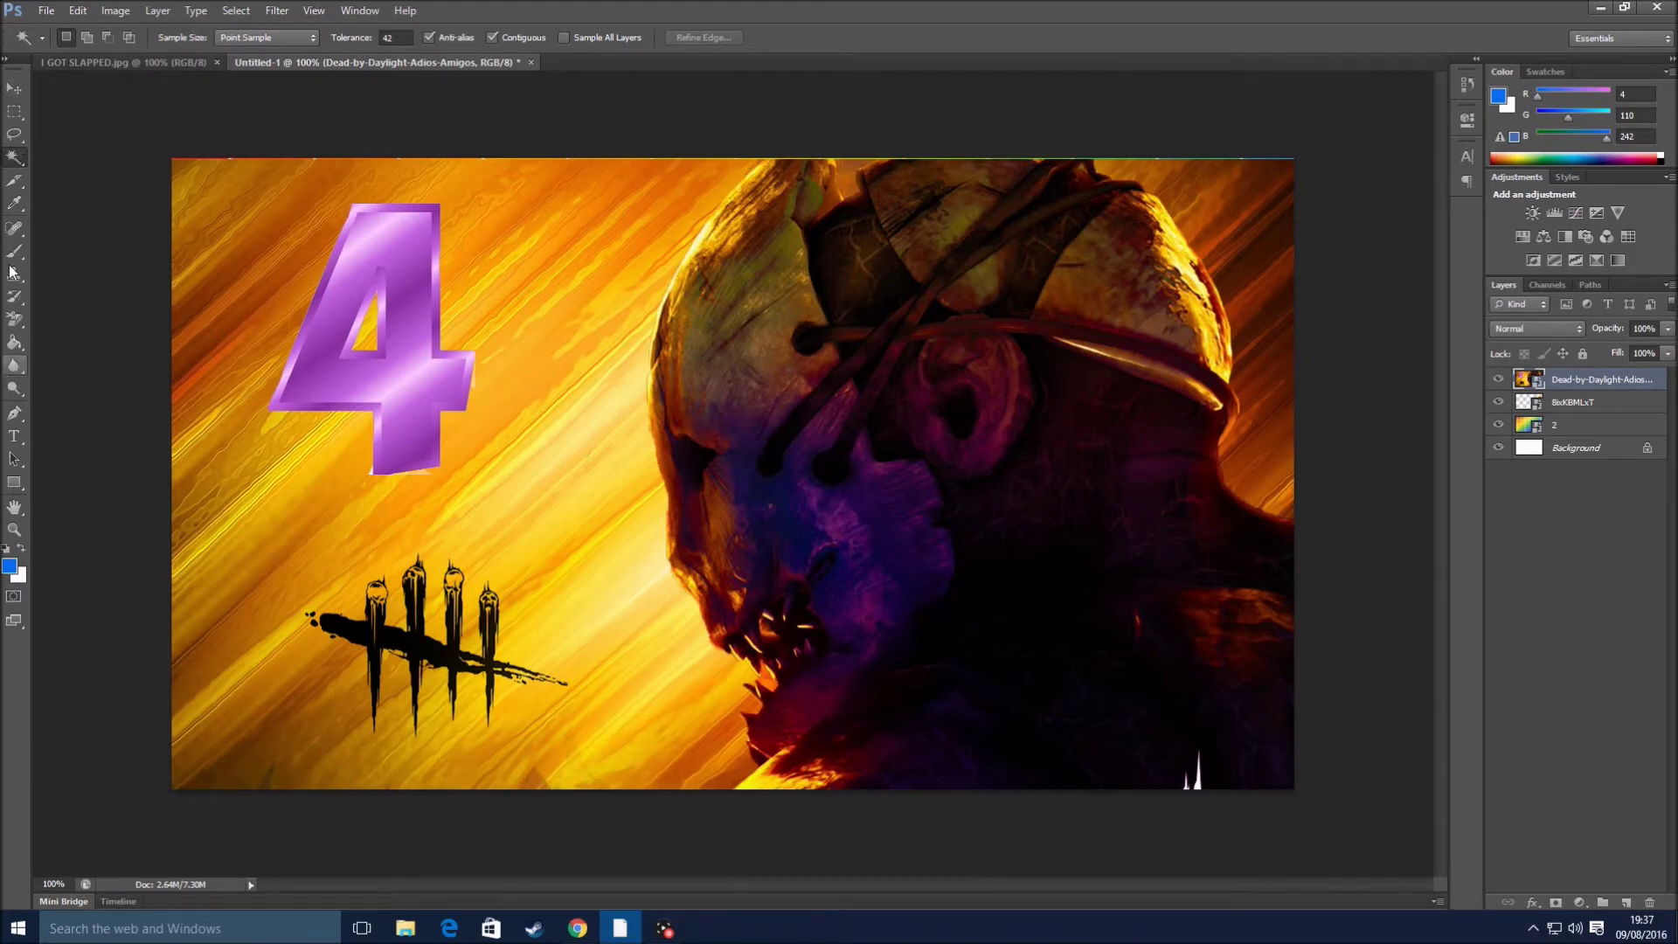
right_click(14, 159)
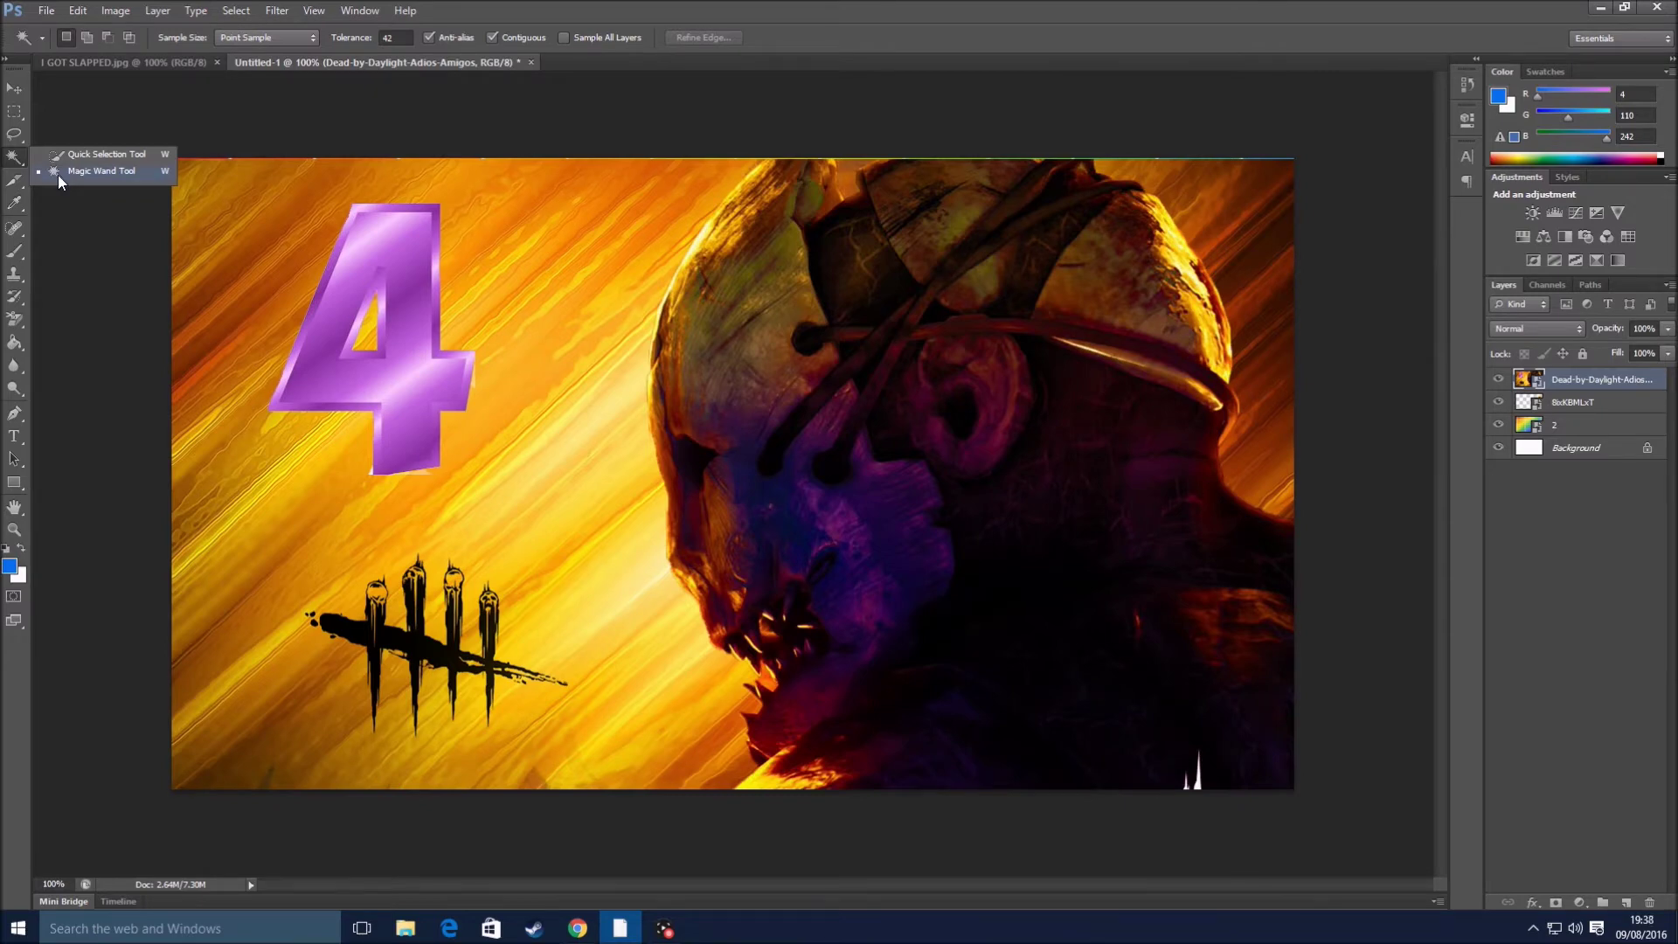
click(101, 154)
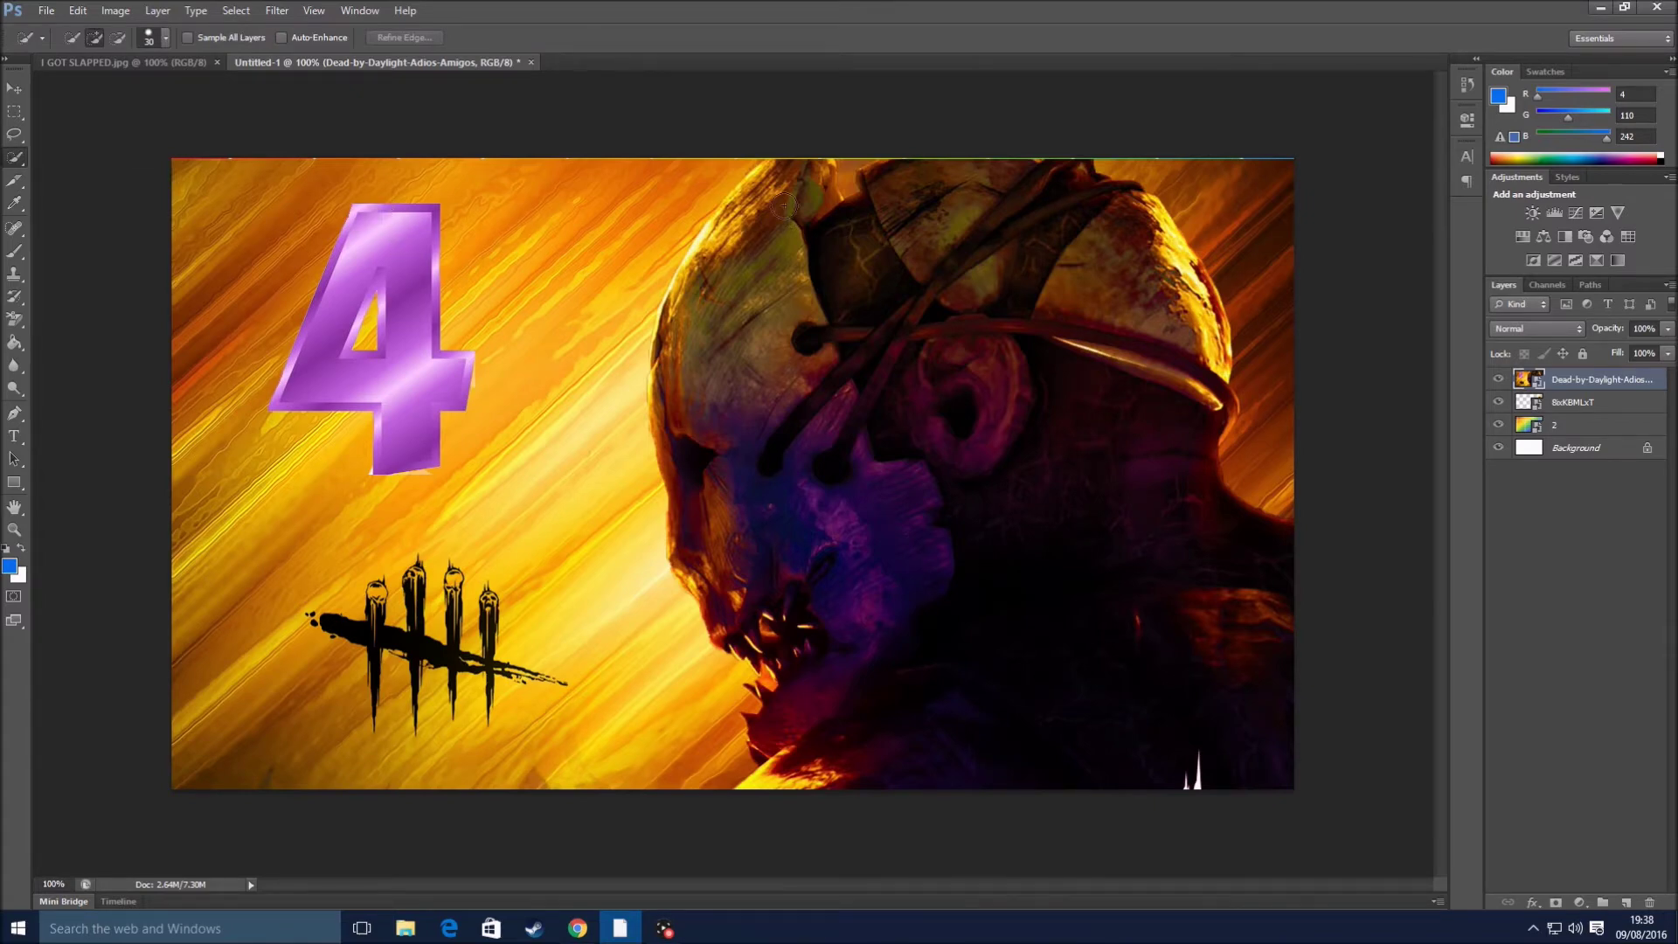
click(1195, 179)
click(14, 319)
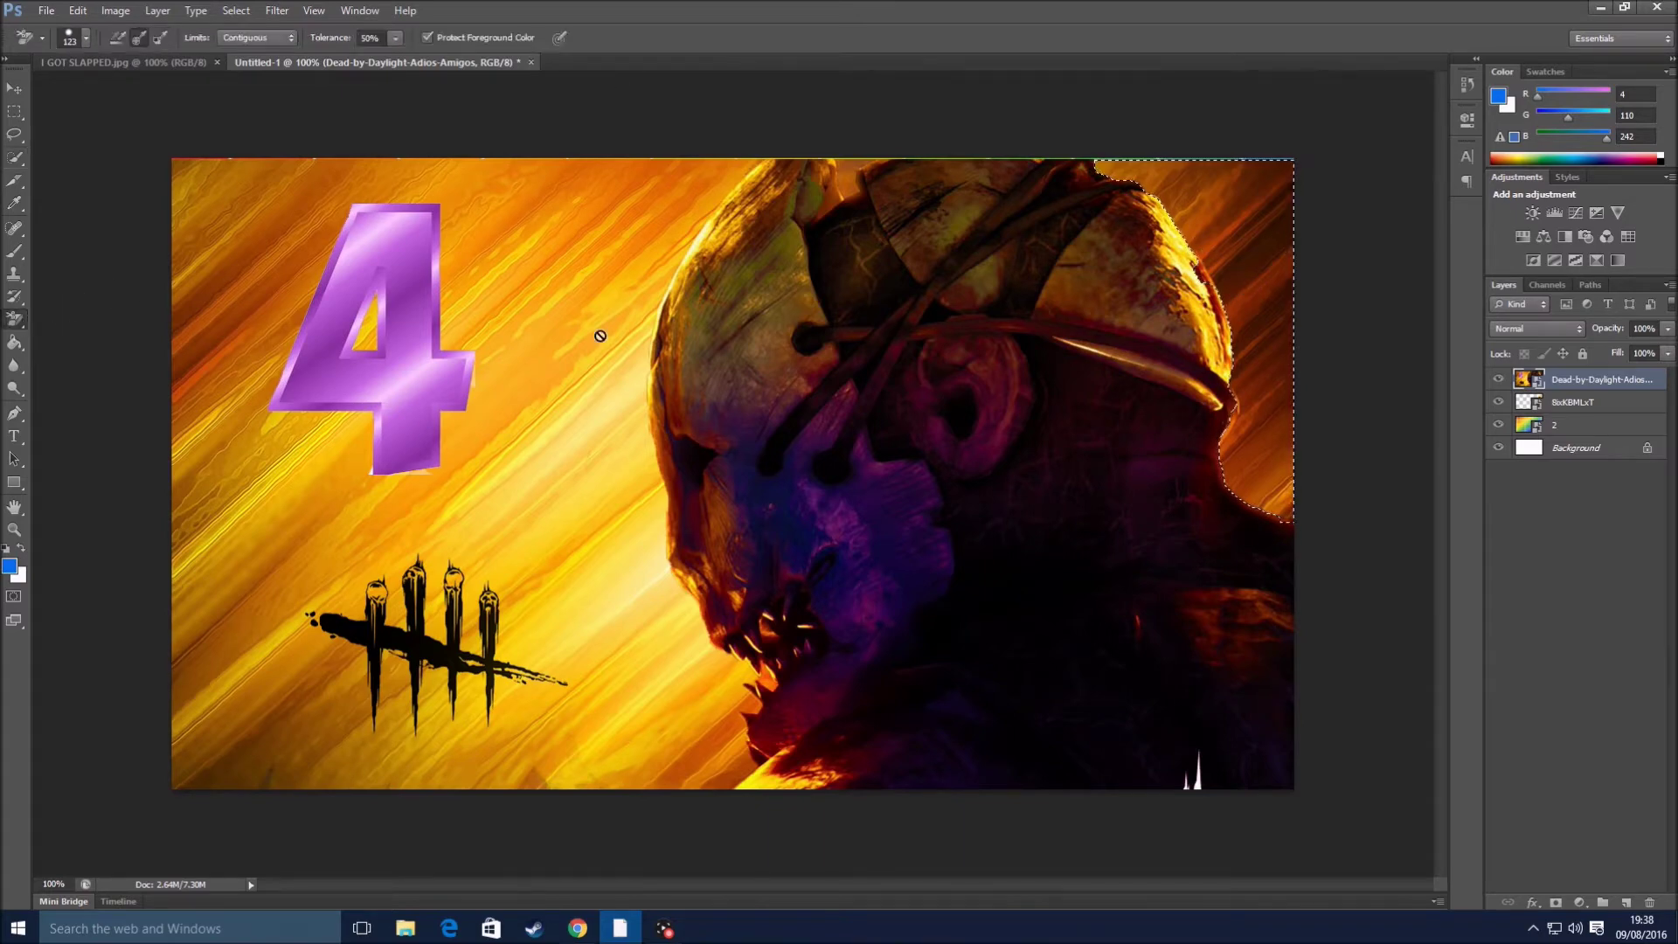
click(1215, 198)
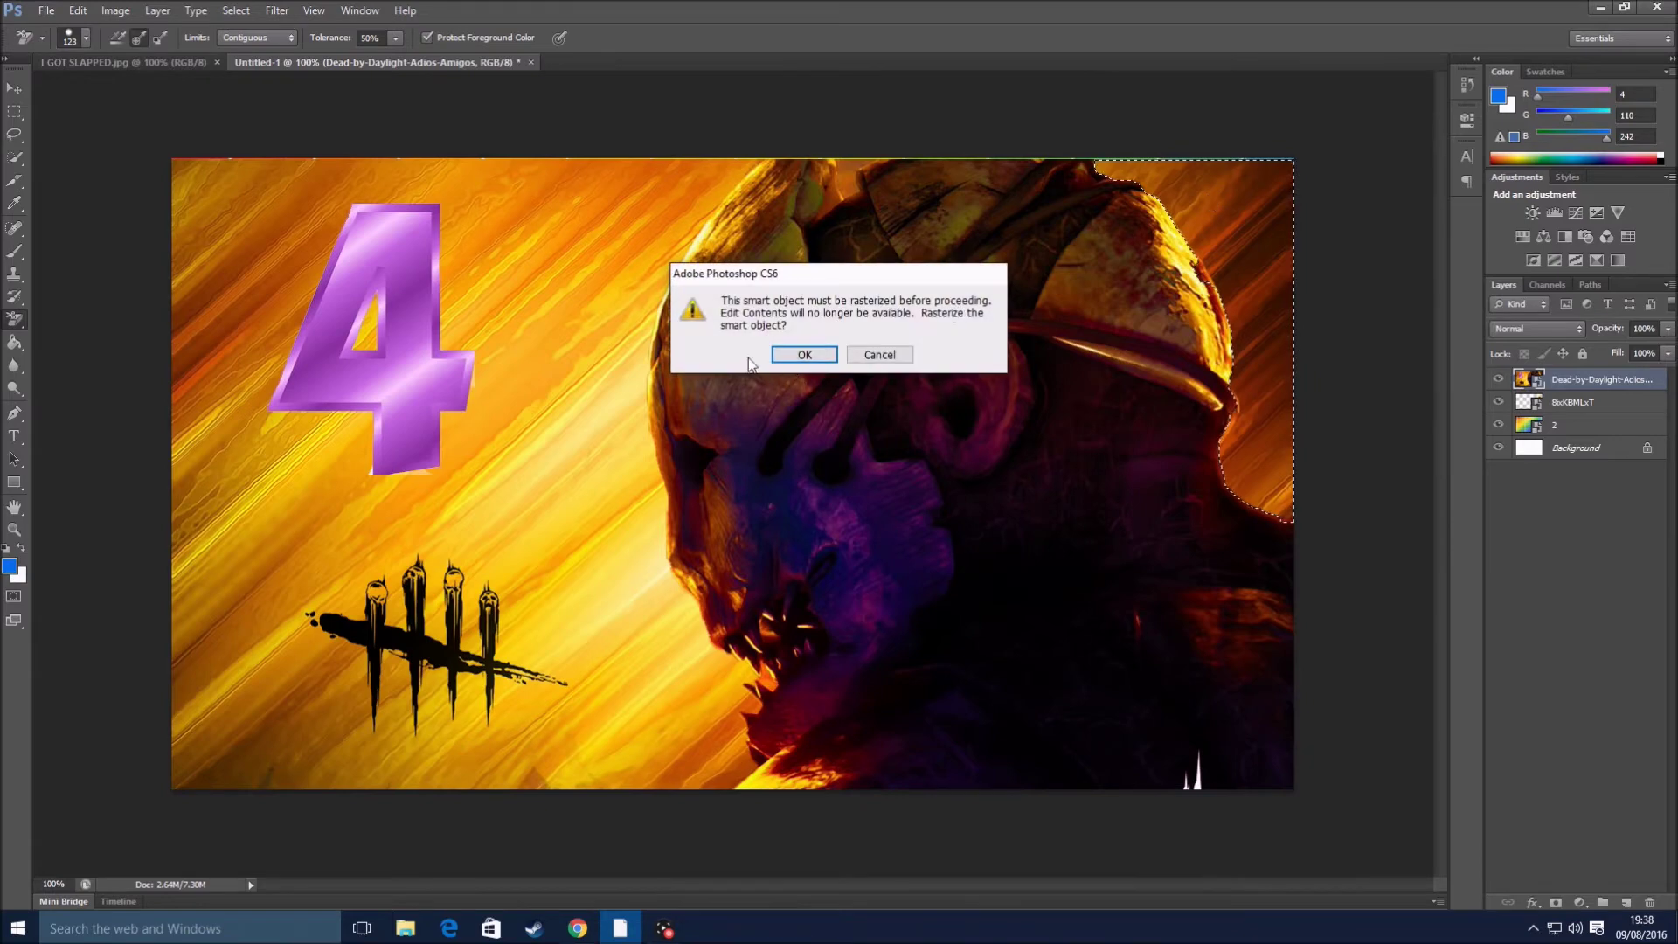
click(800, 355)
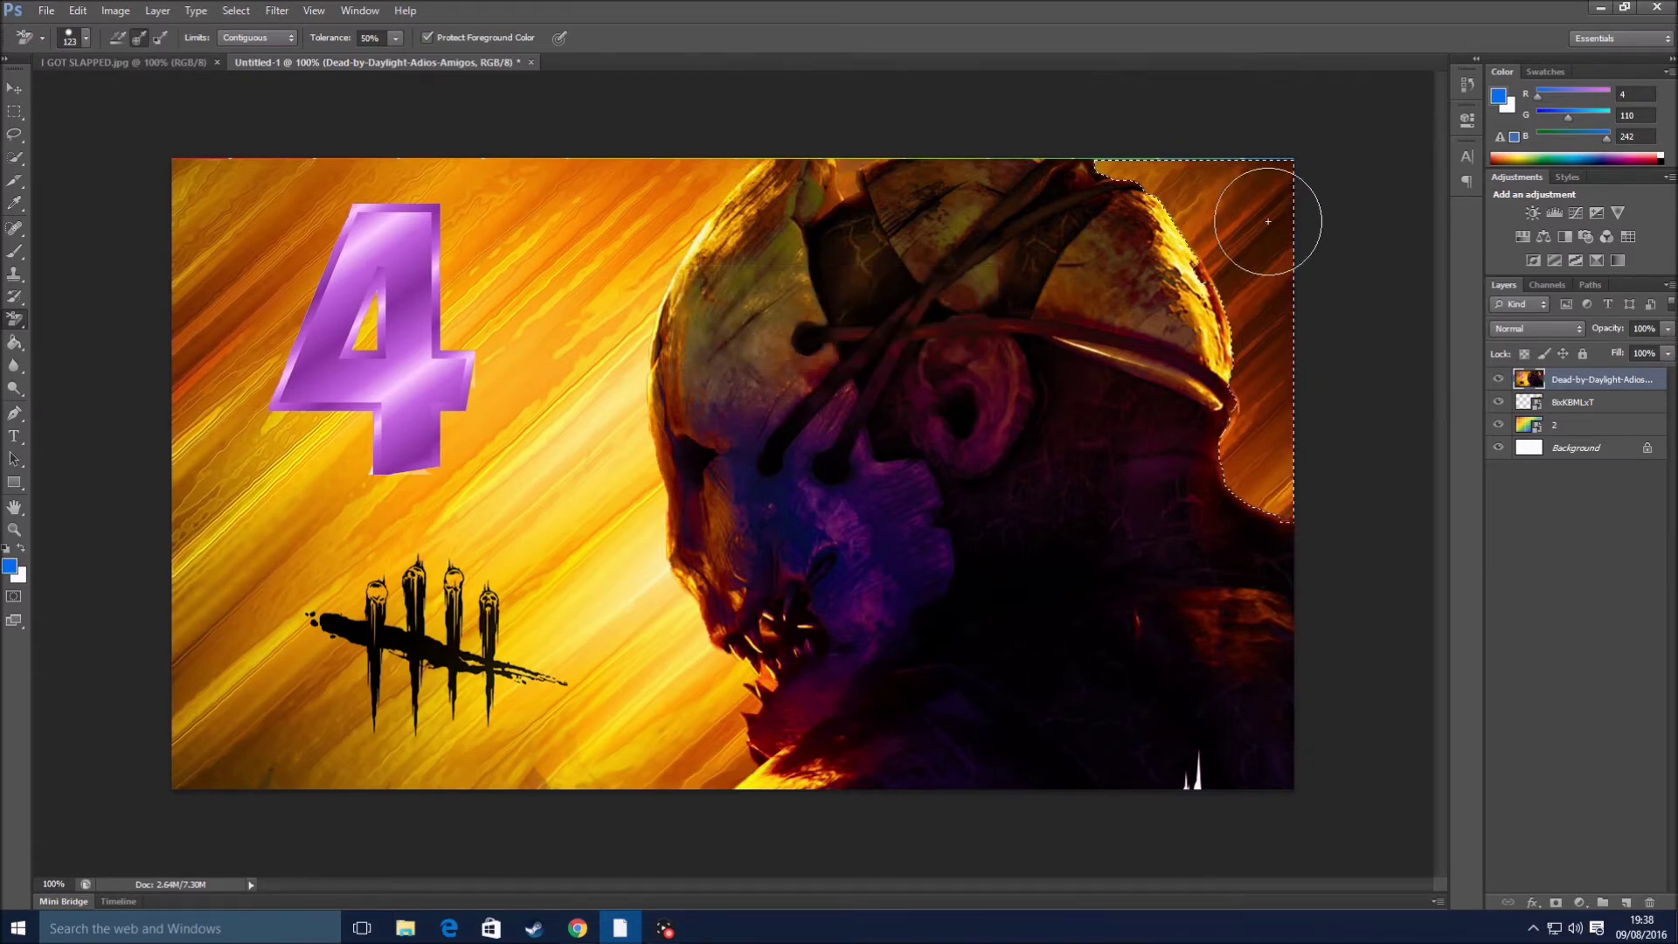
drag(1240, 194, 1097, 169)
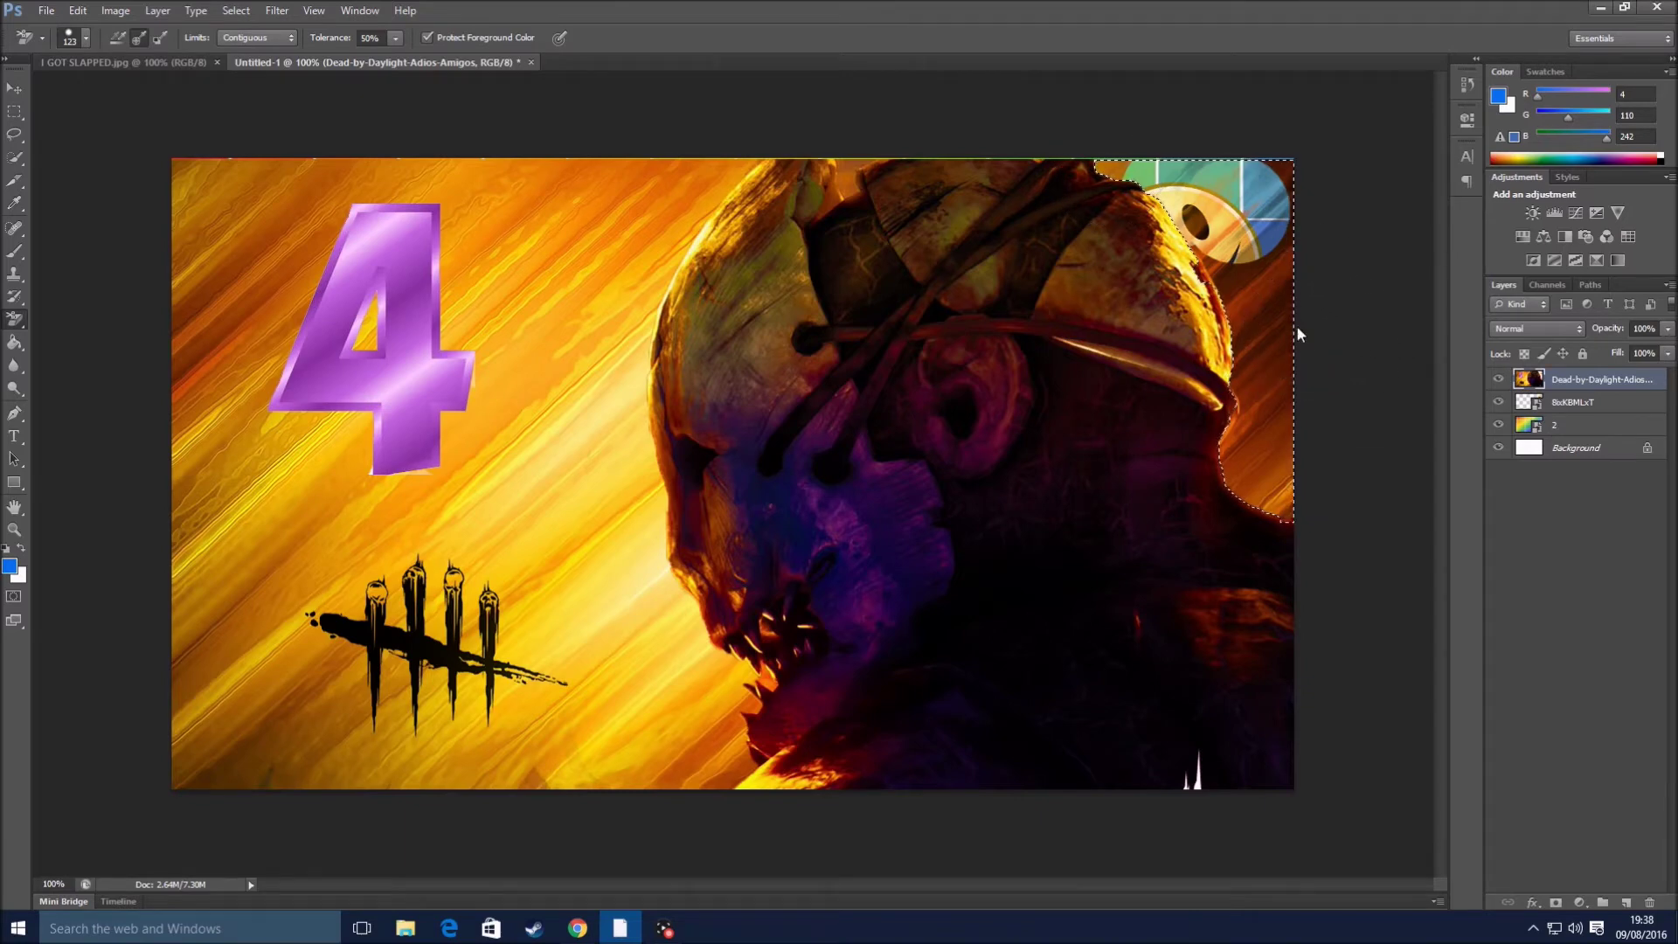
key(Delete)
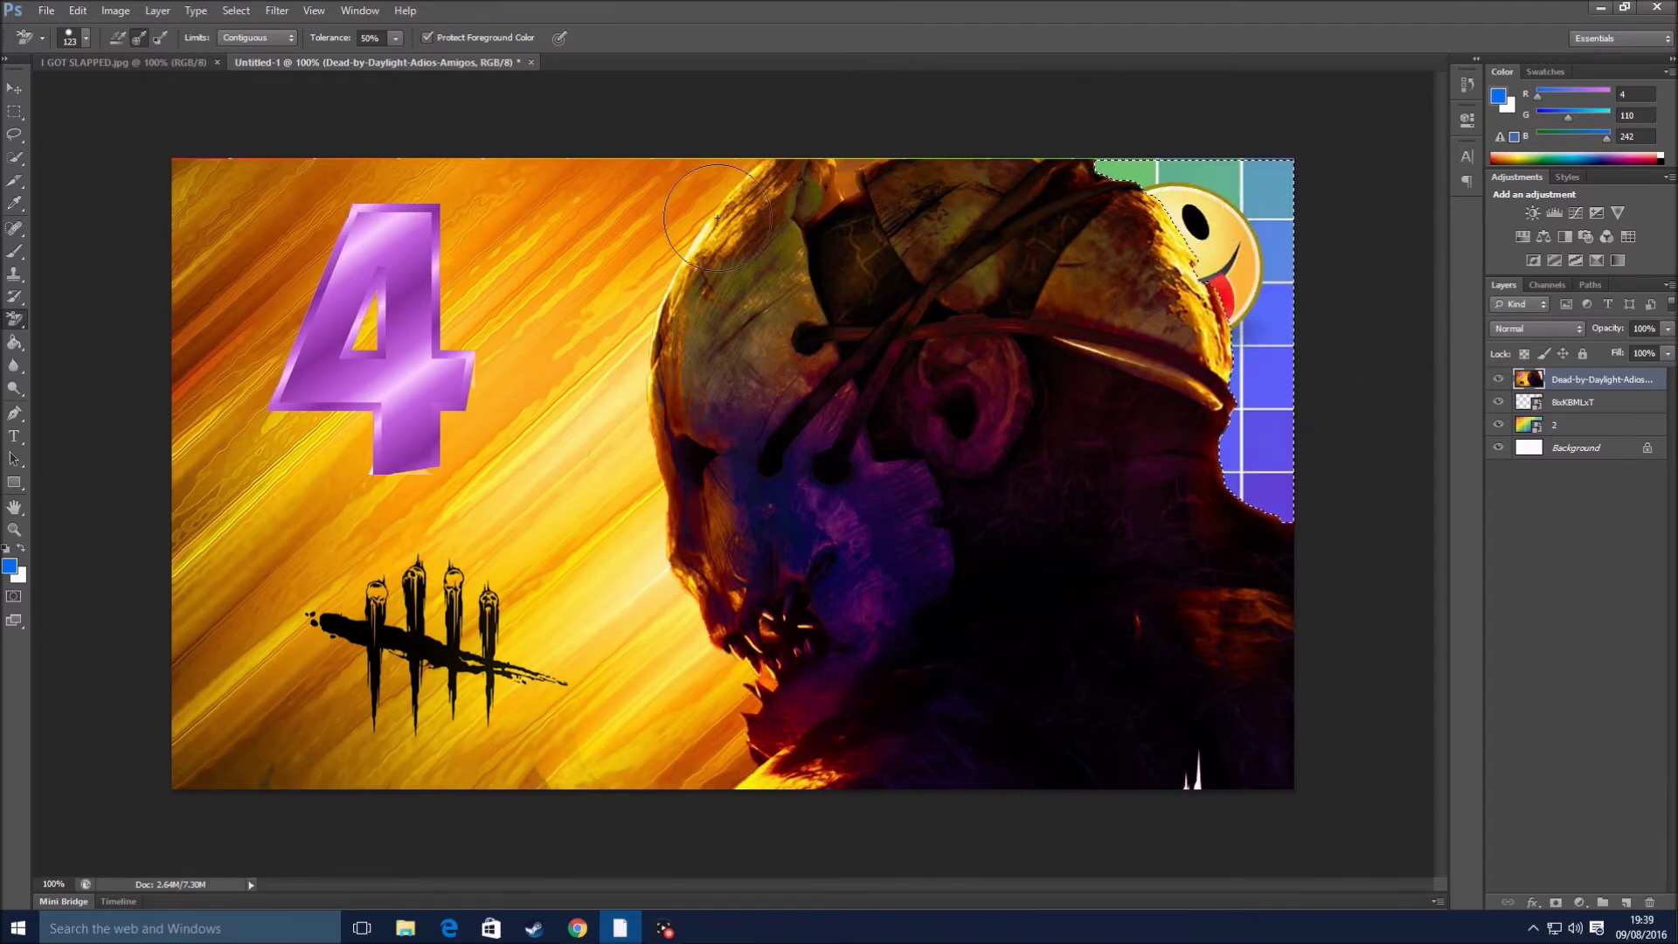
click(14, 160)
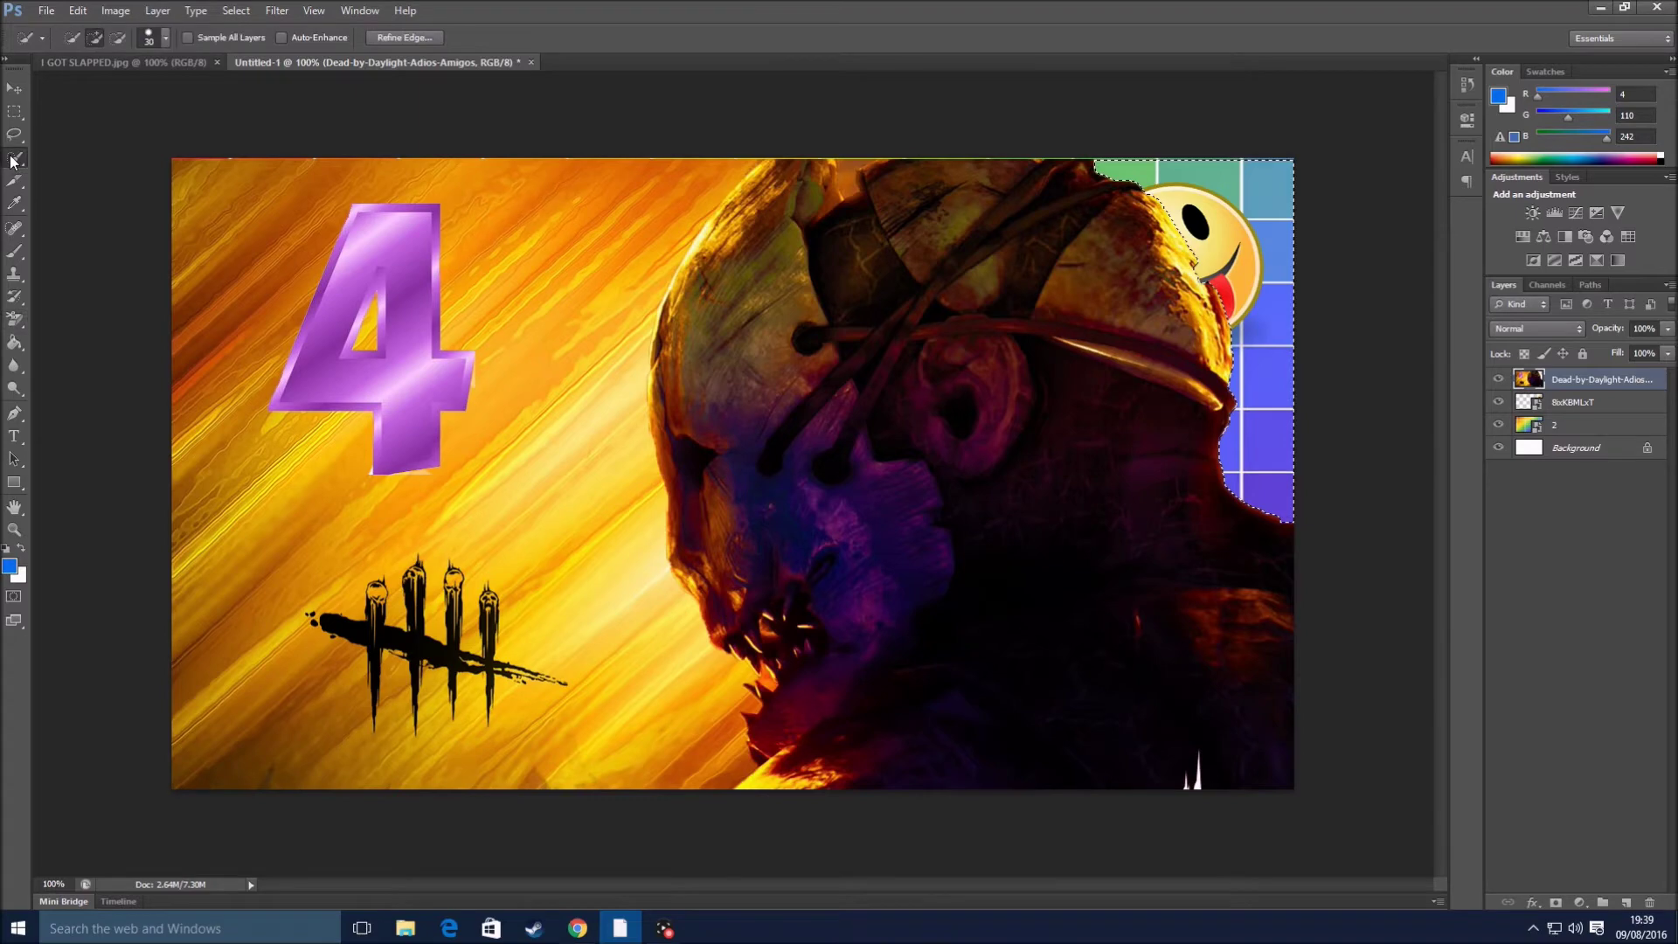
mouse_move(193, 176)
mouse_down()
mouse_move(501, 388)
mouse_move(556, 463)
mouse_move(618, 629)
mouse_move(693, 710)
mouse_move(667, 673)
mouse_move(426, 732)
mouse_move(247, 709)
mouse_move(262, 696)
mouse_up()
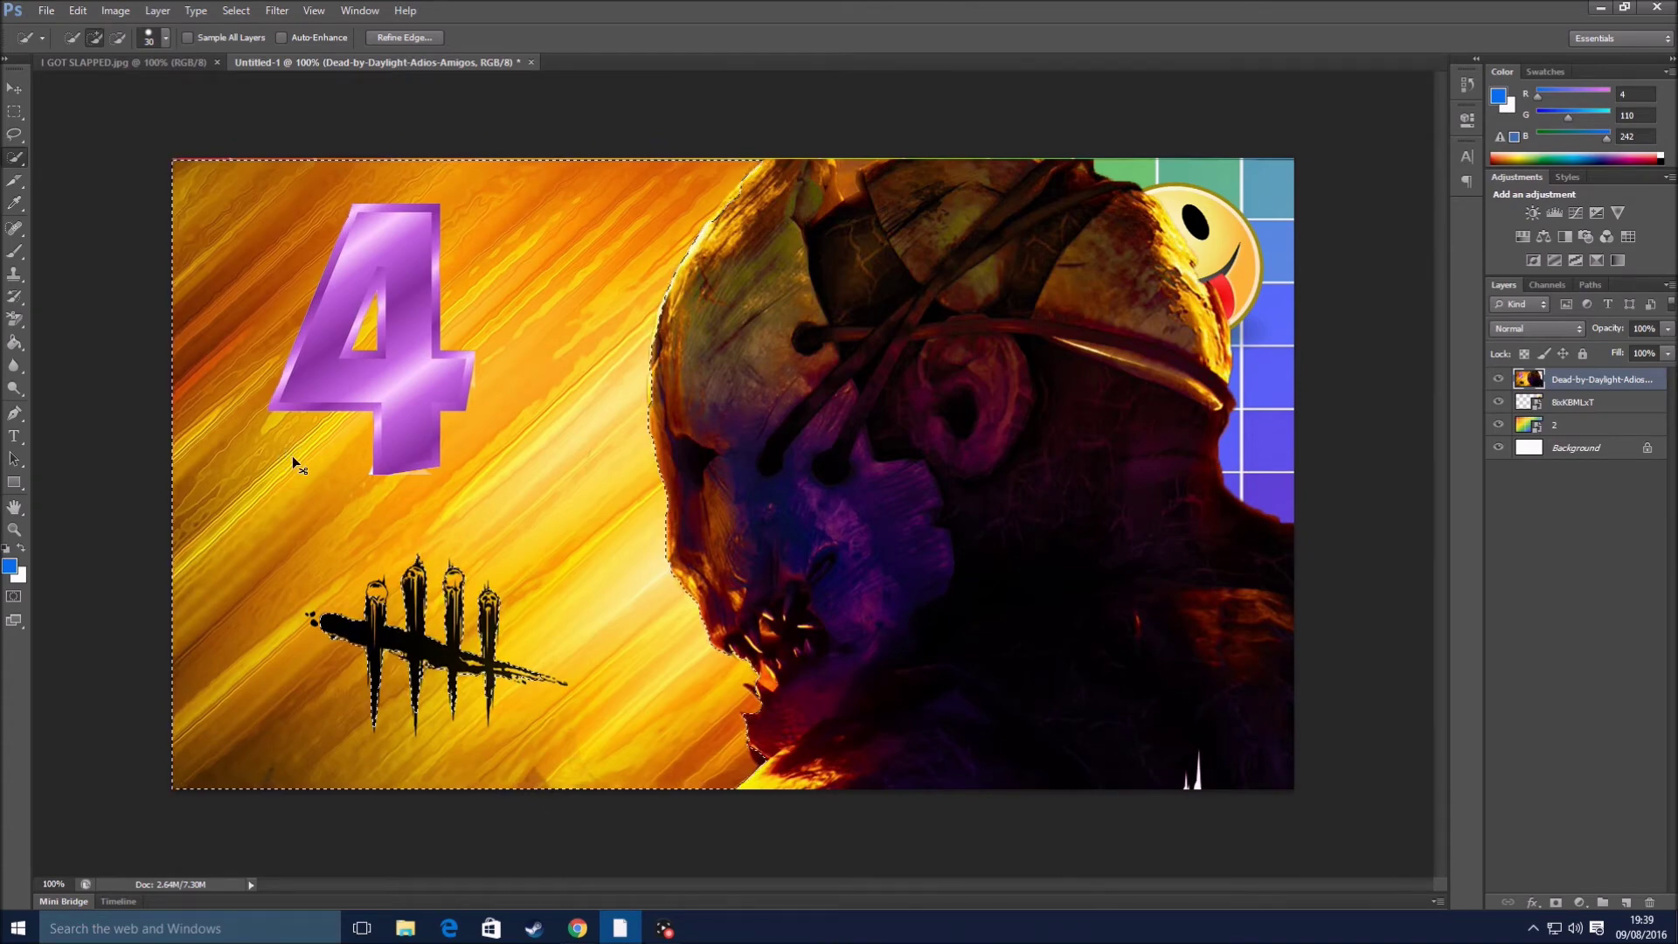
key(ctrl+d)
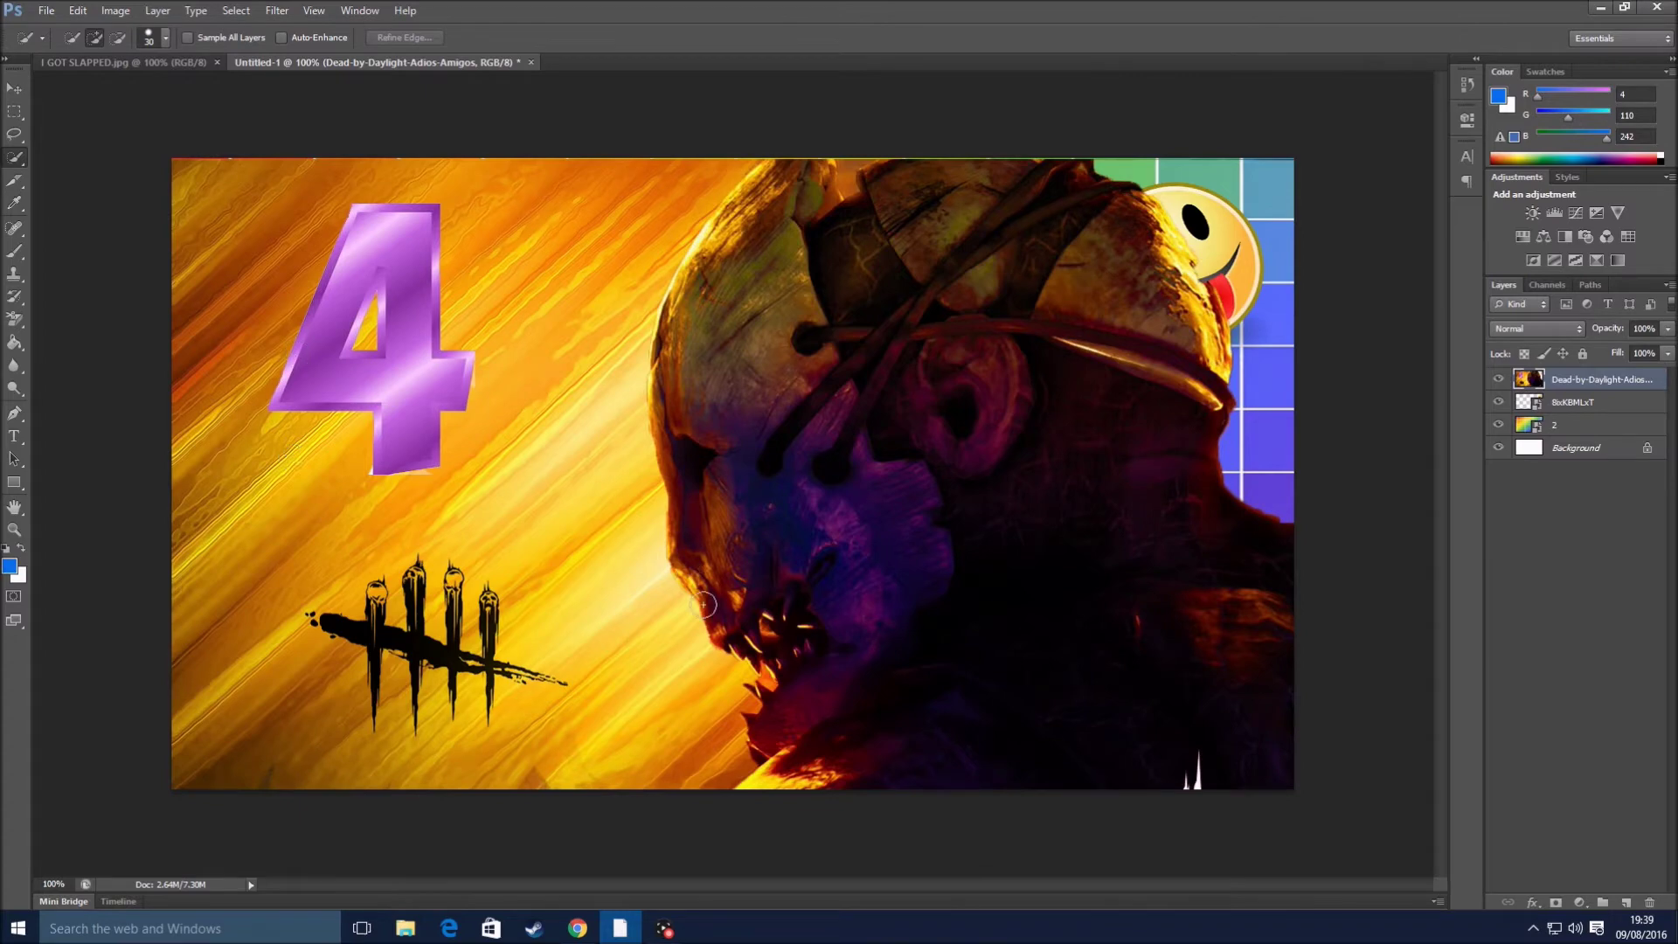
drag(701, 767, 709, 768)
key(ctrl+d)
mouse_move(702, 719)
mouse_down()
mouse_move(705, 753)
mouse_move(740, 673)
mouse_move(705, 667)
mouse_move(679, 596)
mouse_move(695, 718)
mouse_move(717, 732)
mouse_up()
key(ctrl+d)
- Remove the orange background below the character's chin with Magic Wand selections, down to the canvas's lower edge
right_click(17, 165)
click(97, 172)
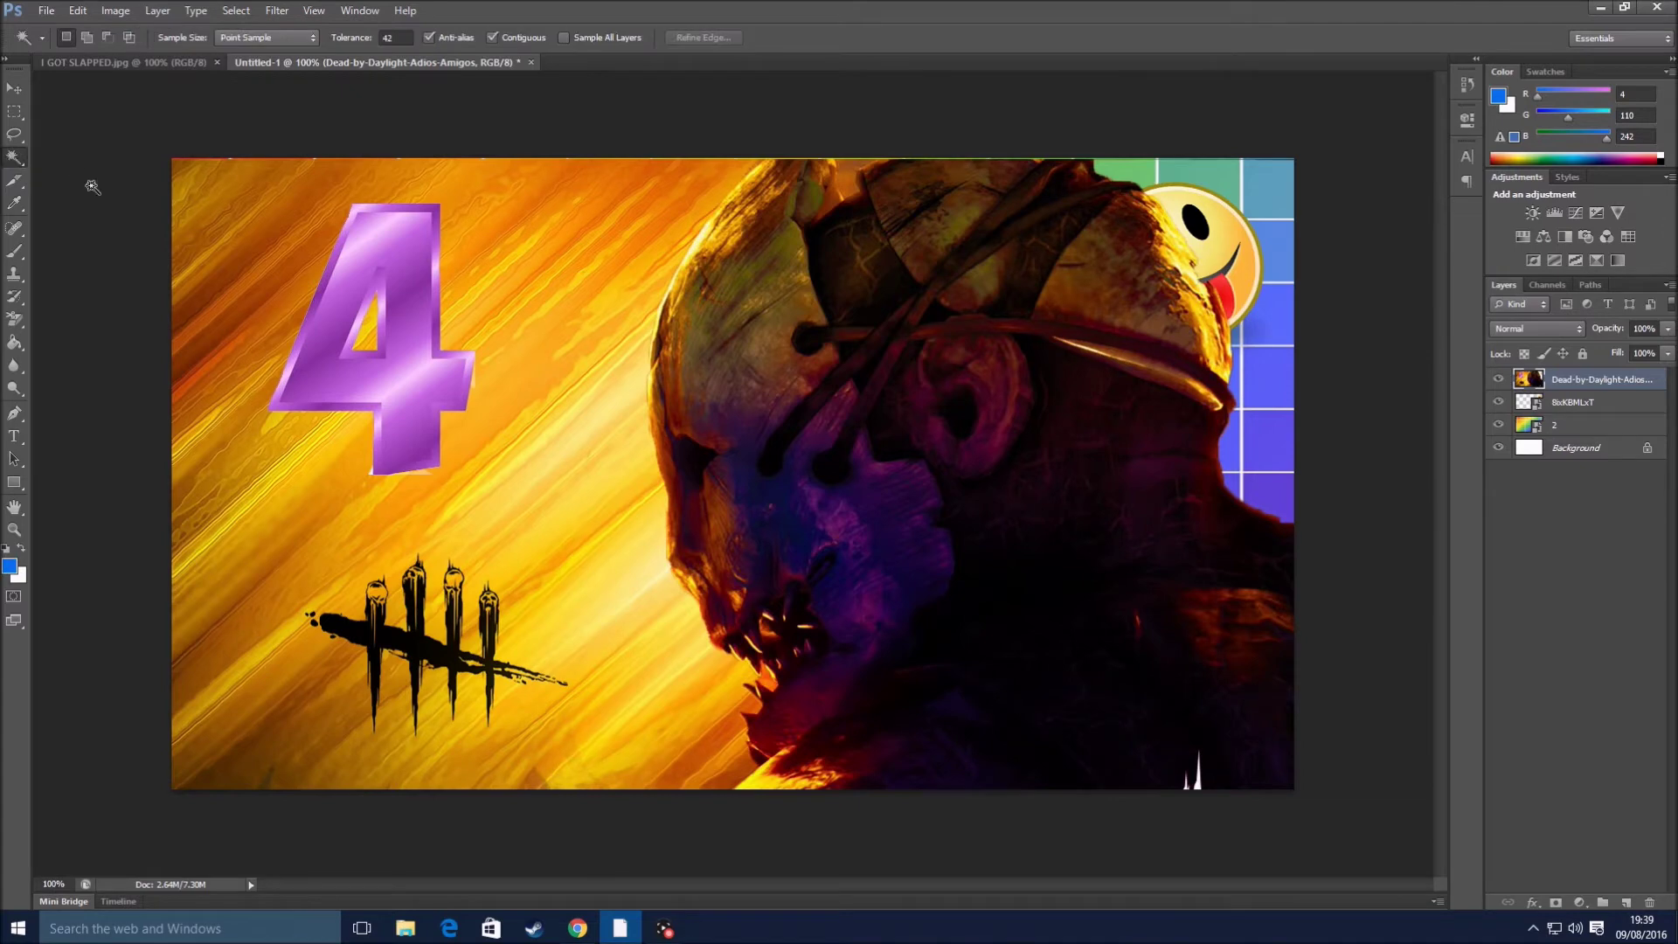
click(737, 697)
key(Delete)
click(732, 773)
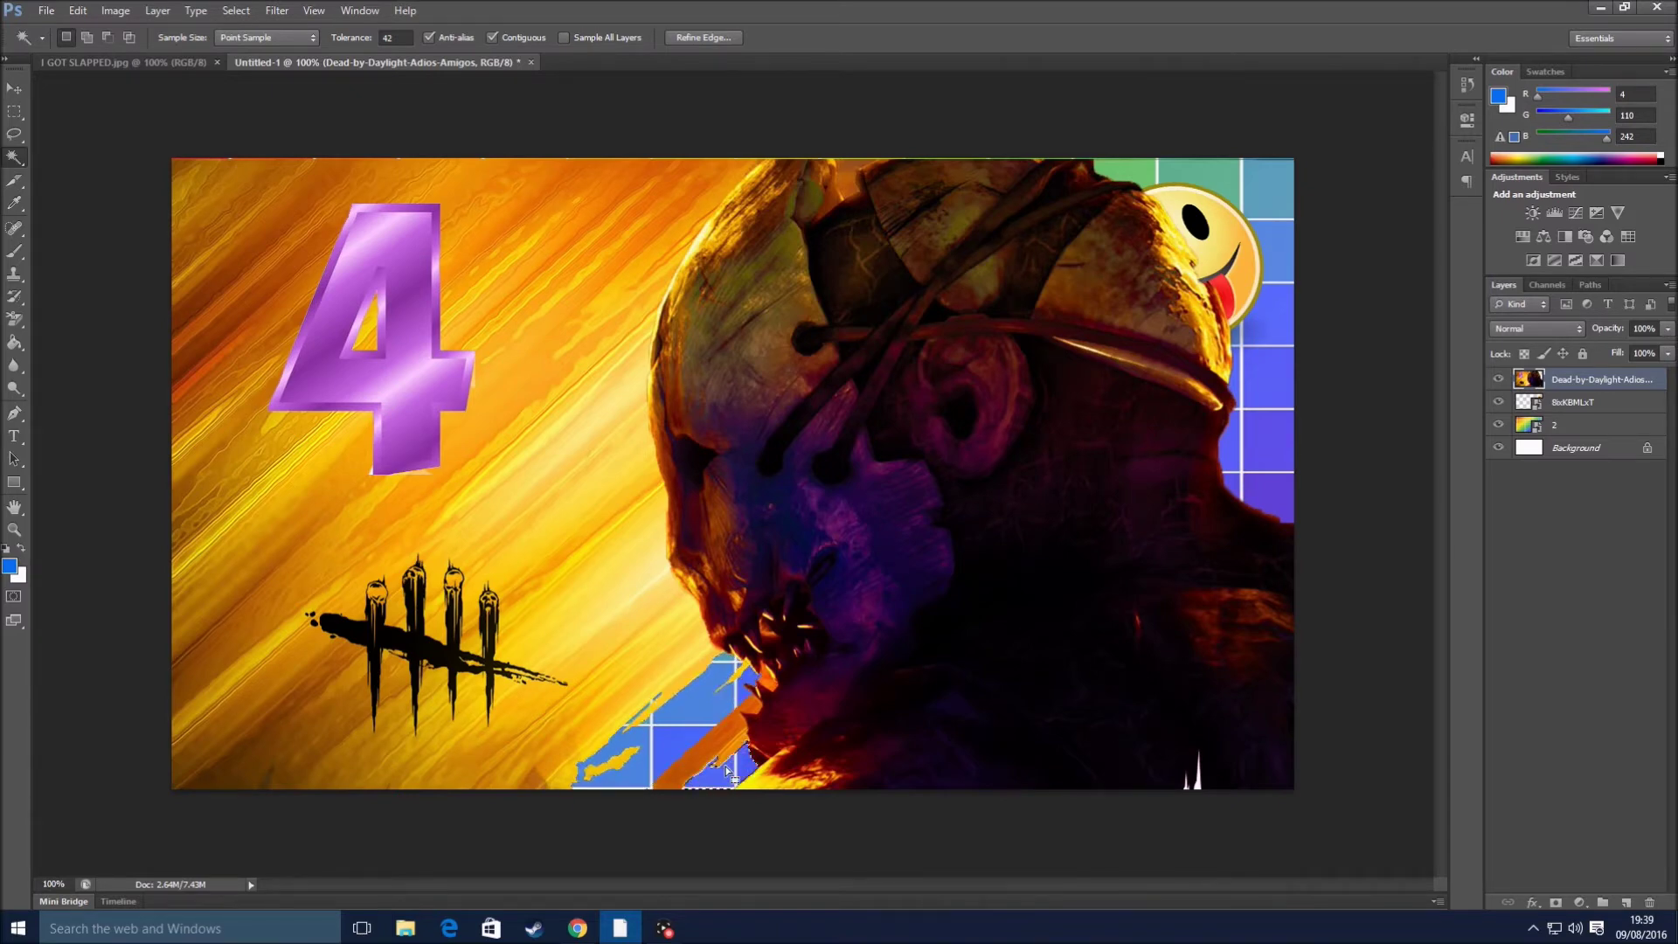
key(Delete)
click(714, 745)
key(Delete)
click(734, 758)
key(Delete)
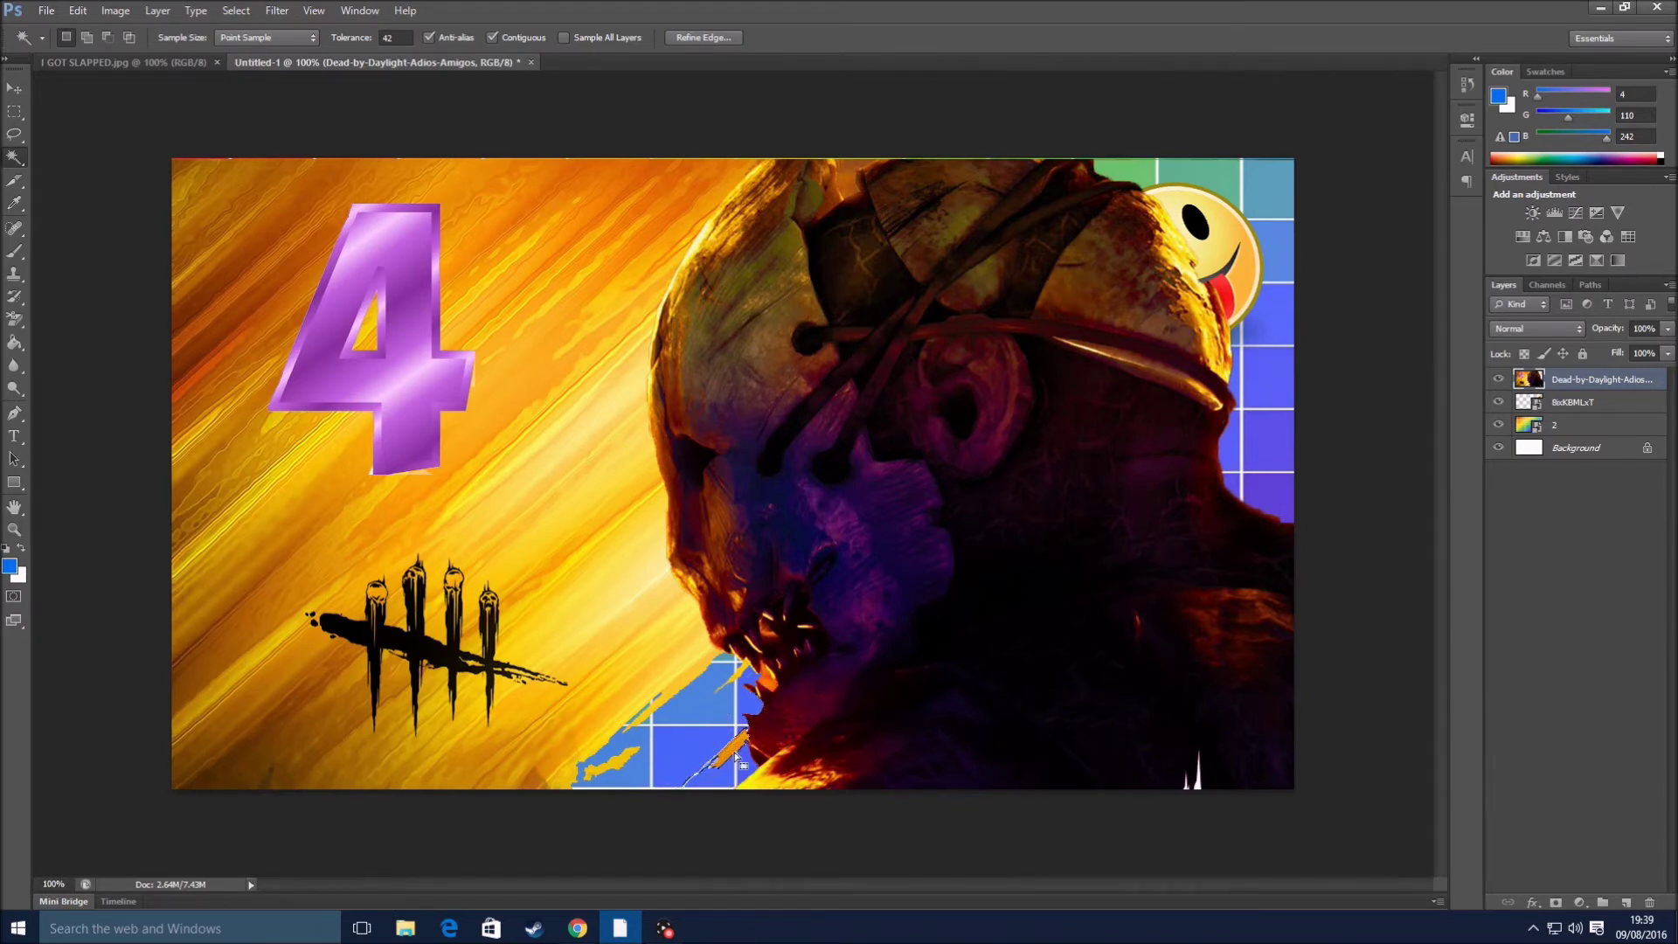
- Clear the leftover orange patches beside the chest, around the teeth and in the area below the chin using Magic Wand selections
click(737, 759)
key(Delete)
click(751, 682)
key(Delete)
click(773, 687)
key(Delete)
click(768, 687)
key(Delete)
click(622, 760)
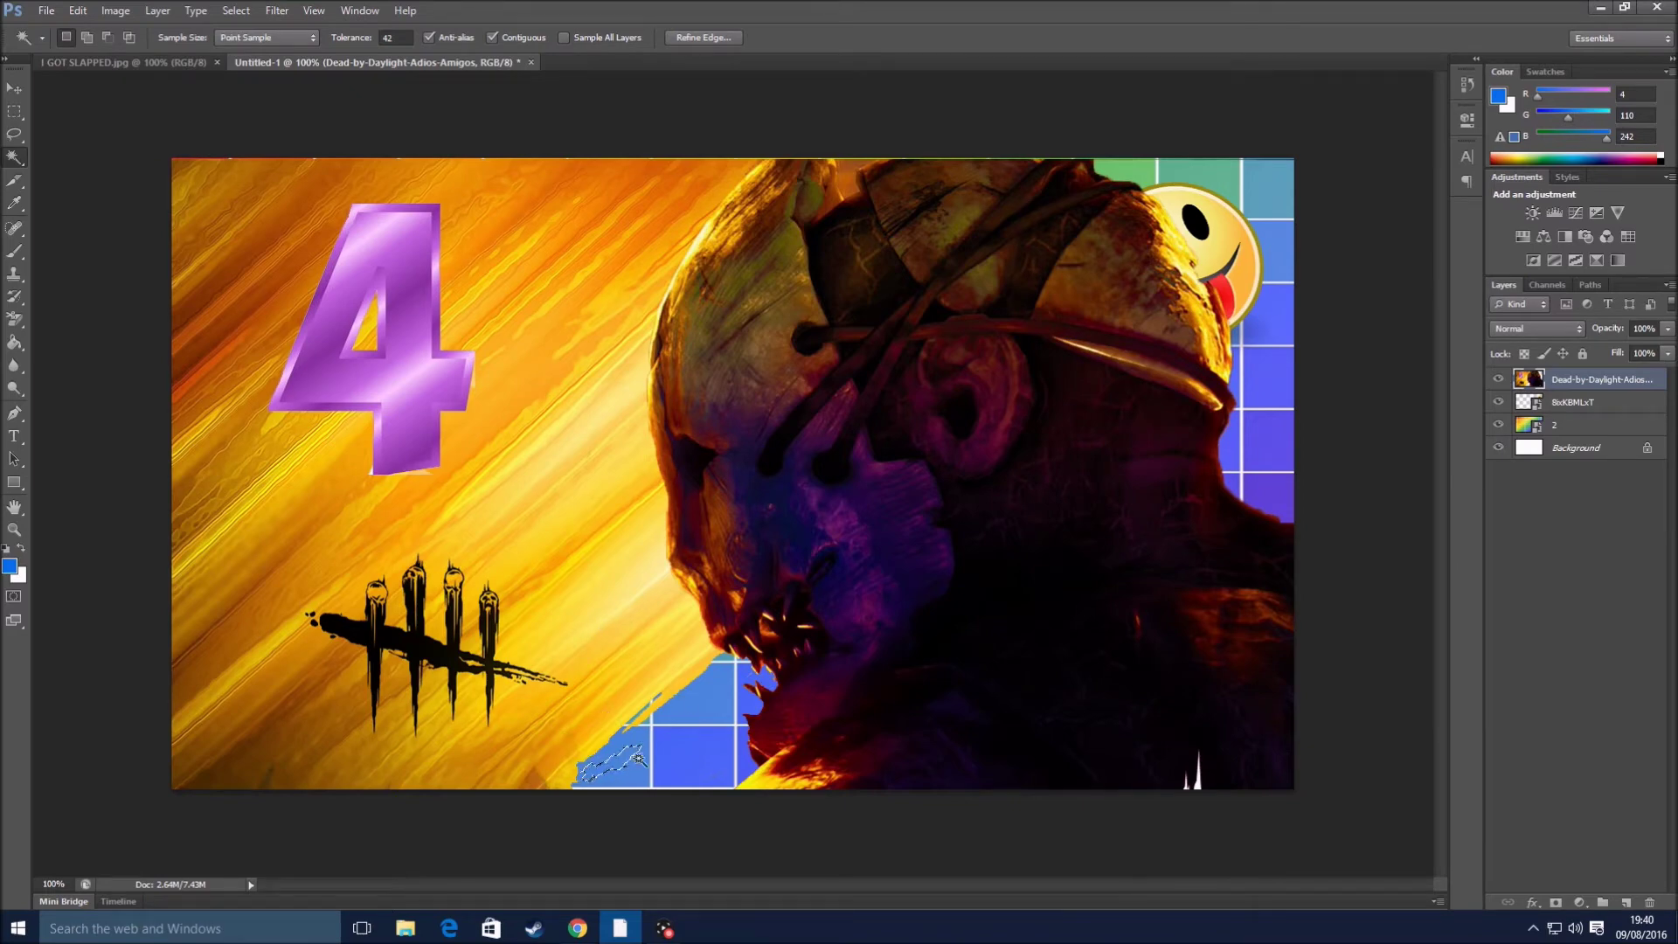
click(402, 380)
click(390, 233)
right_click(14, 158)
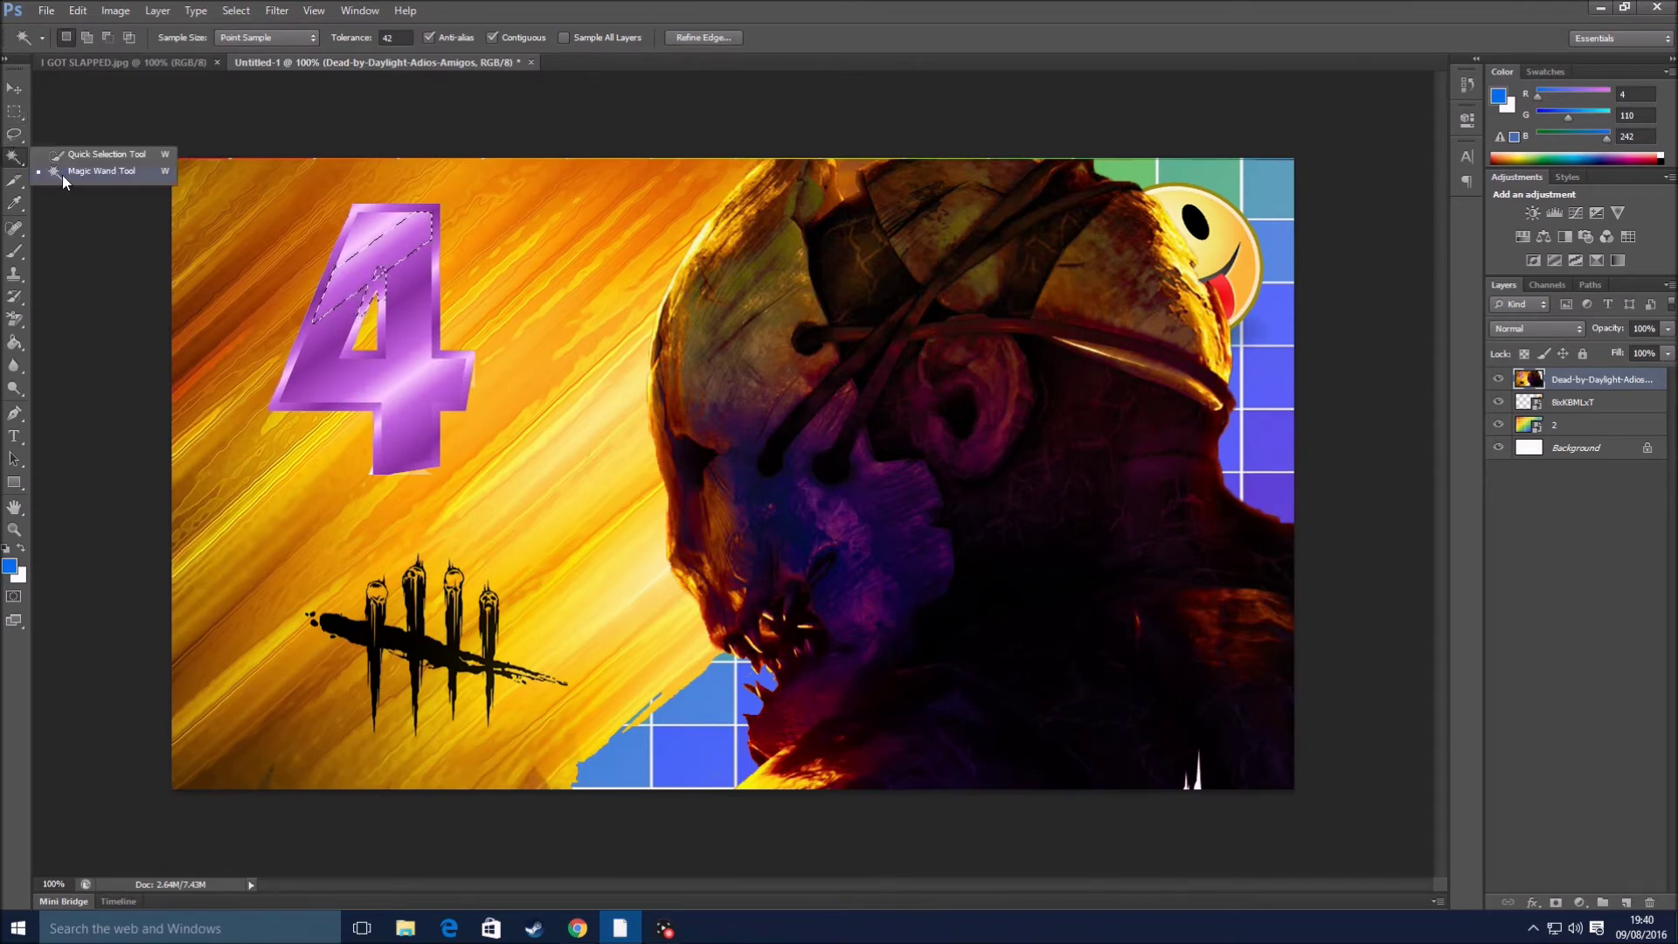
click(71, 171)
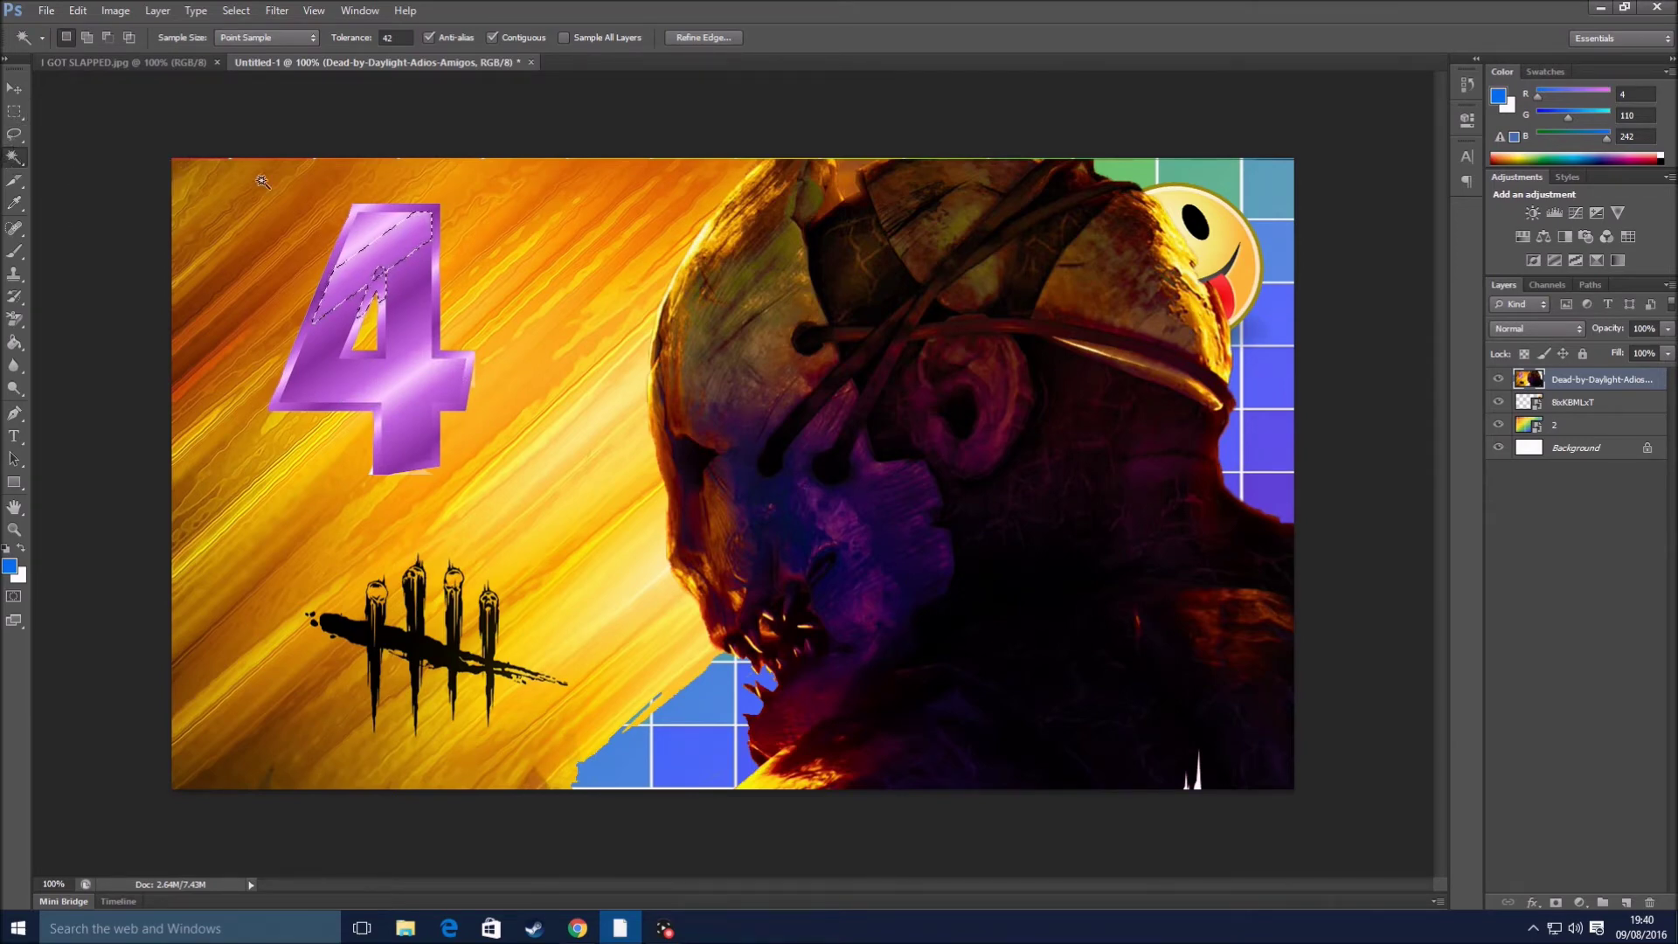
- Quick-select the remaining orange background in front of the face, including the number 4 and the logo, delete it, and deselect
right_click(14, 157)
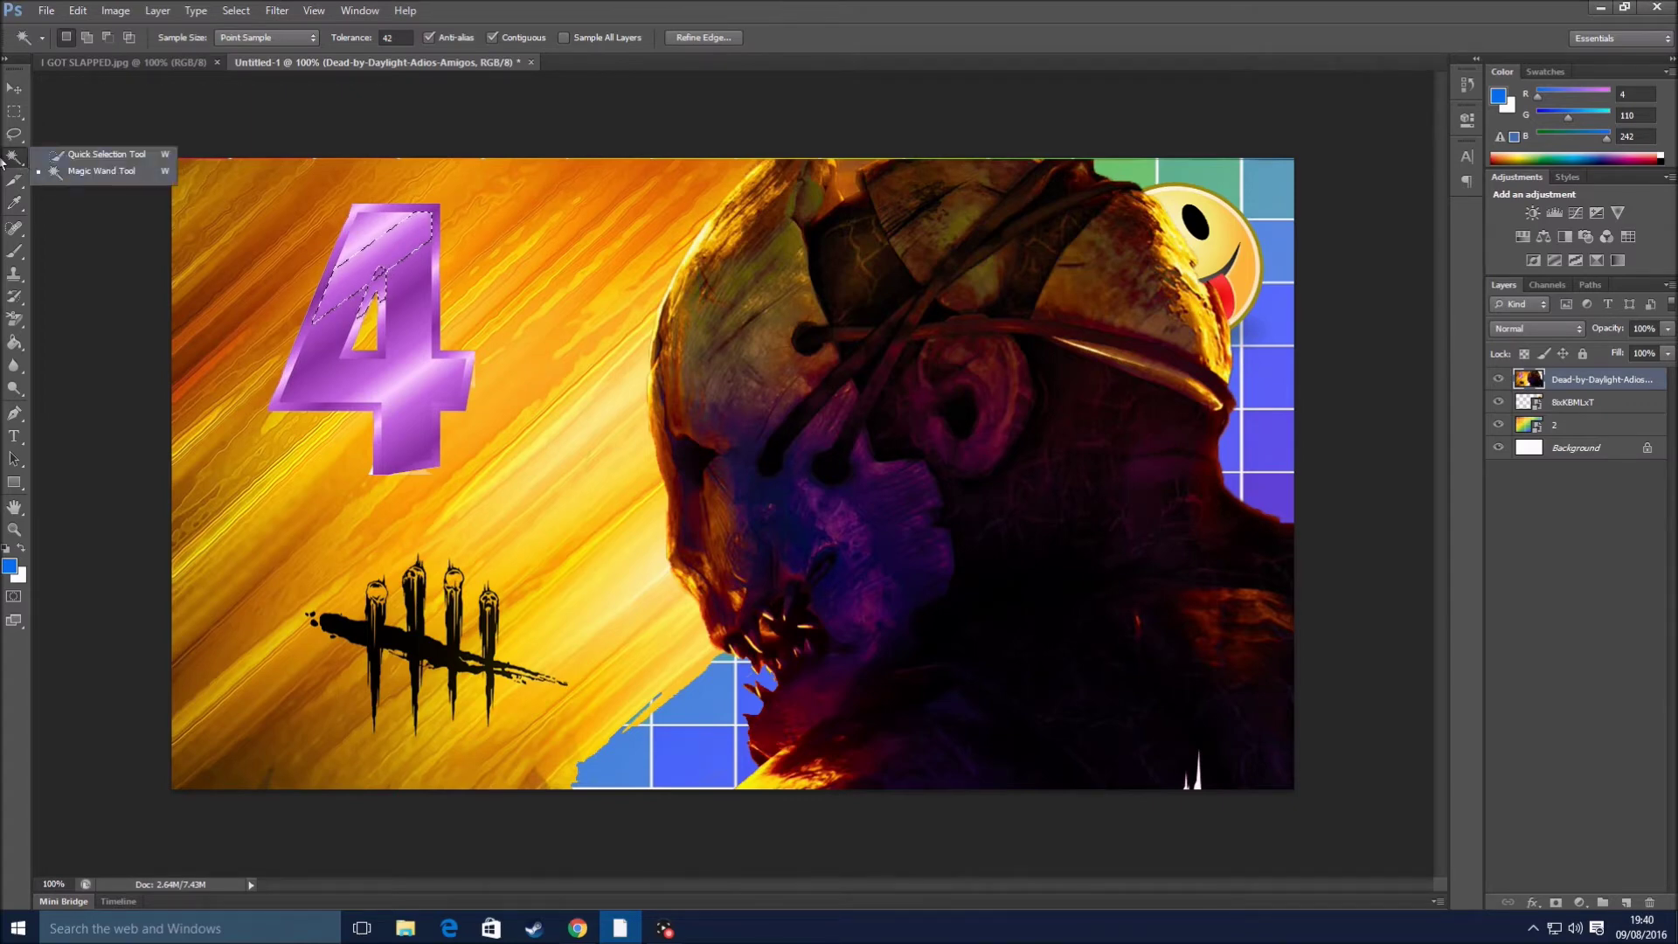
click(85, 156)
mouse_move(165, 169)
mouse_down()
mouse_move(349, 288)
mouse_move(415, 354)
mouse_move(502, 367)
mouse_move(547, 333)
mouse_move(565, 520)
mouse_move(586, 540)
mouse_move(607, 431)
mouse_move(678, 710)
mouse_move(580, 699)
mouse_move(515, 751)
mouse_move(201, 747)
mouse_up()
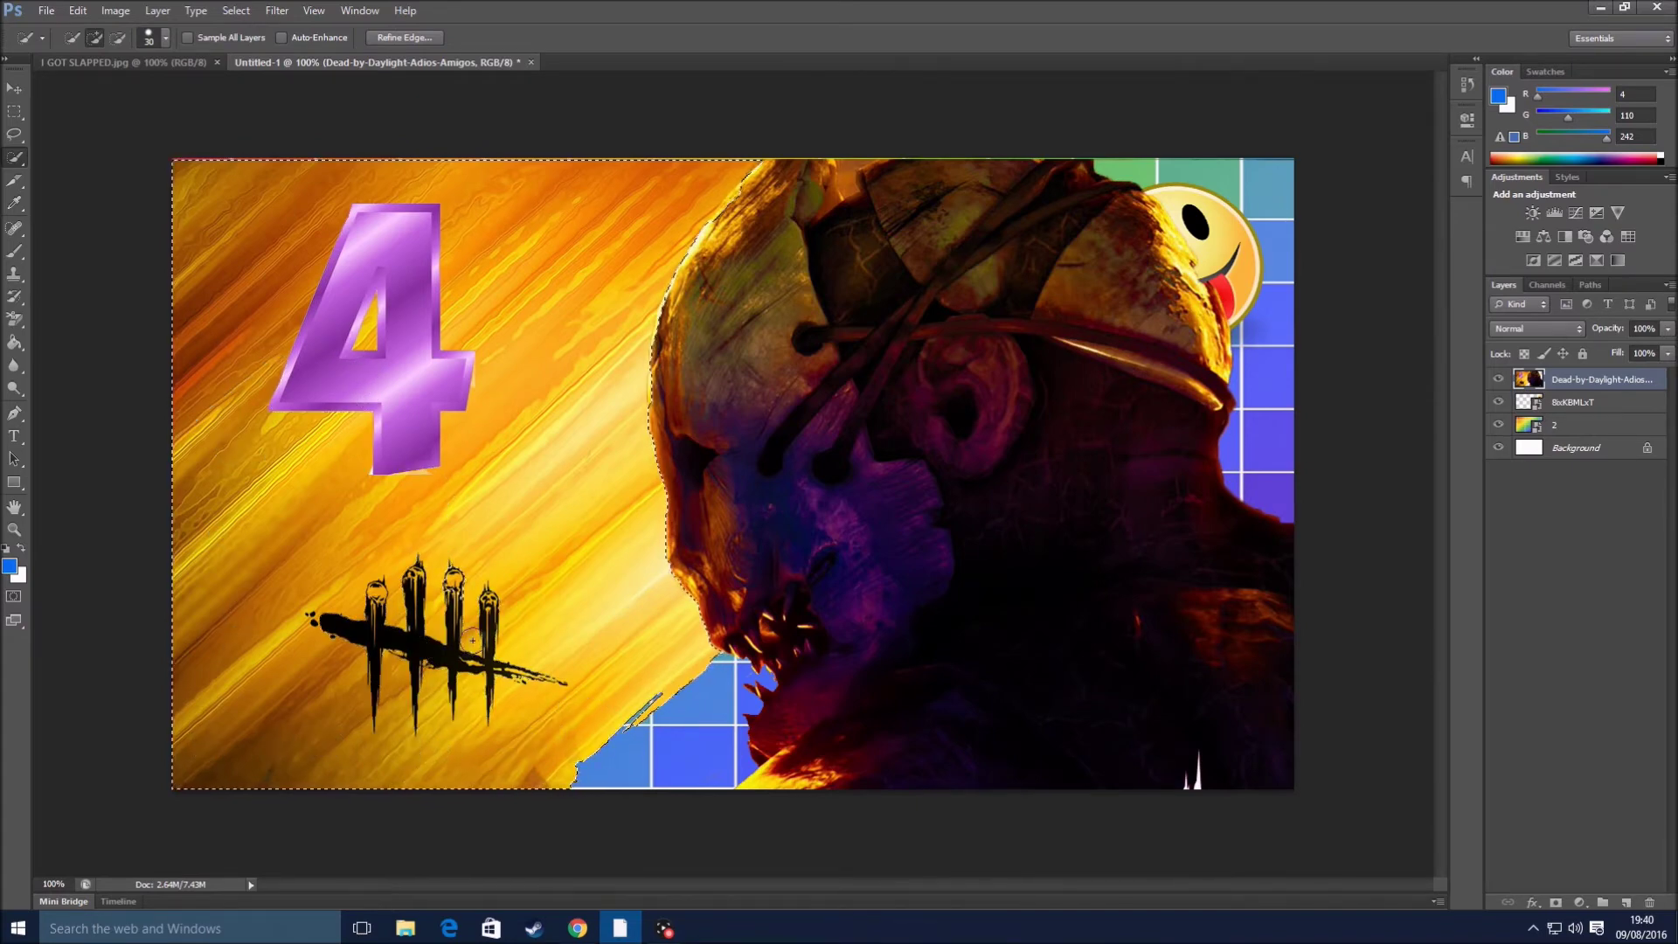
key(Delete)
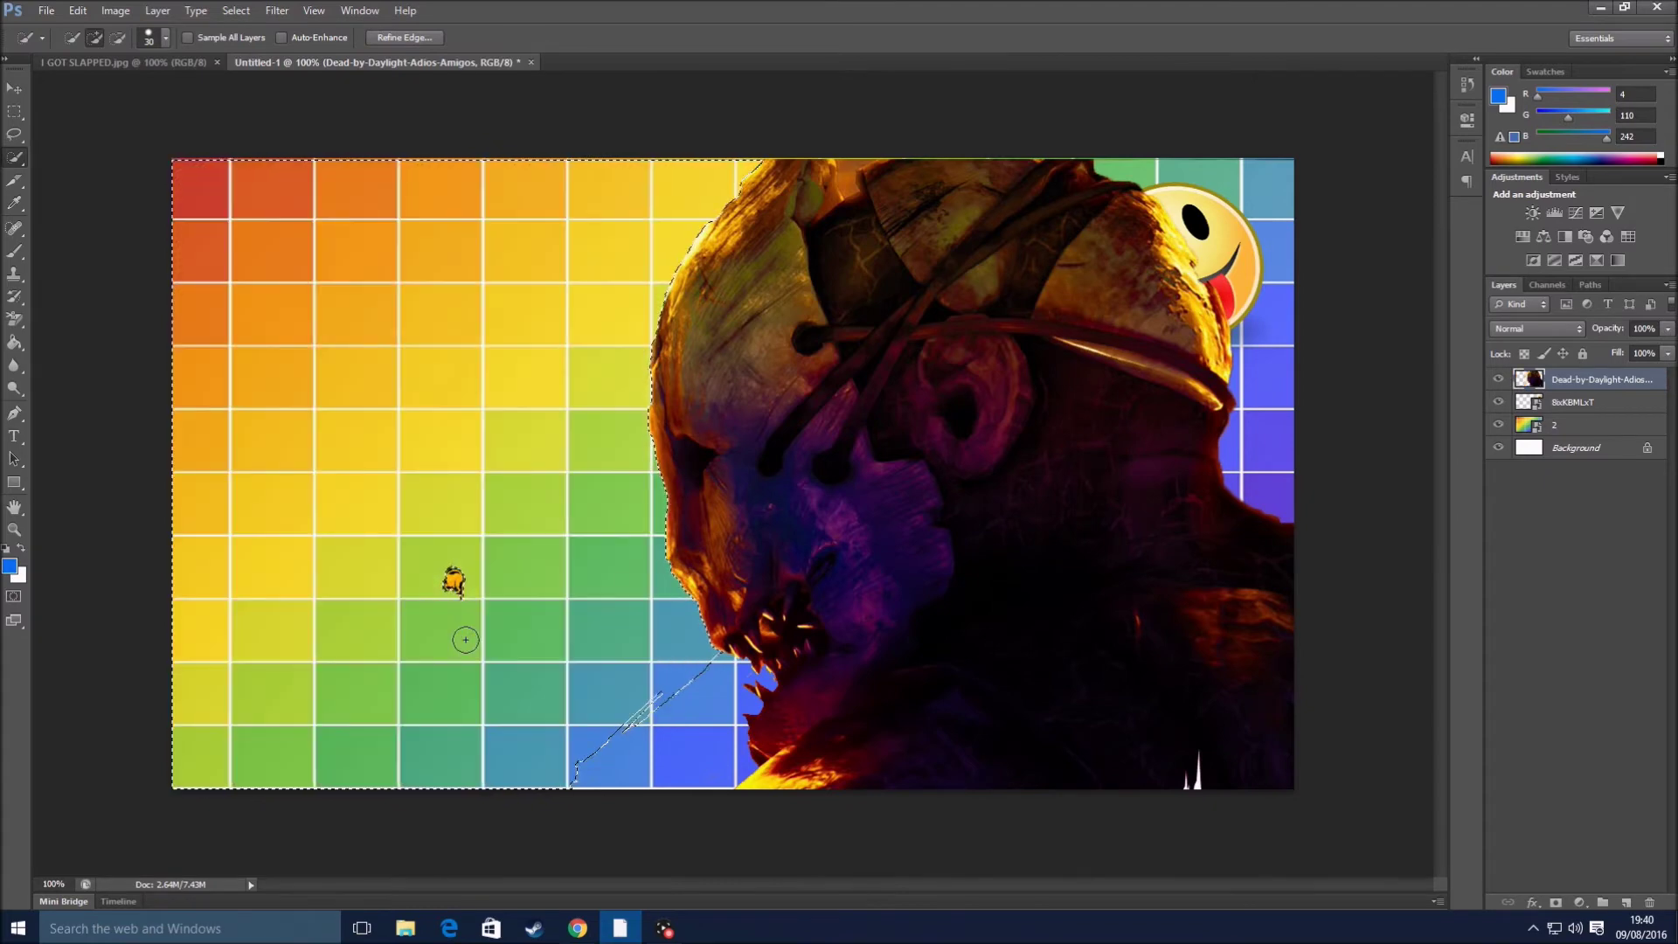
key(ctrl+d)
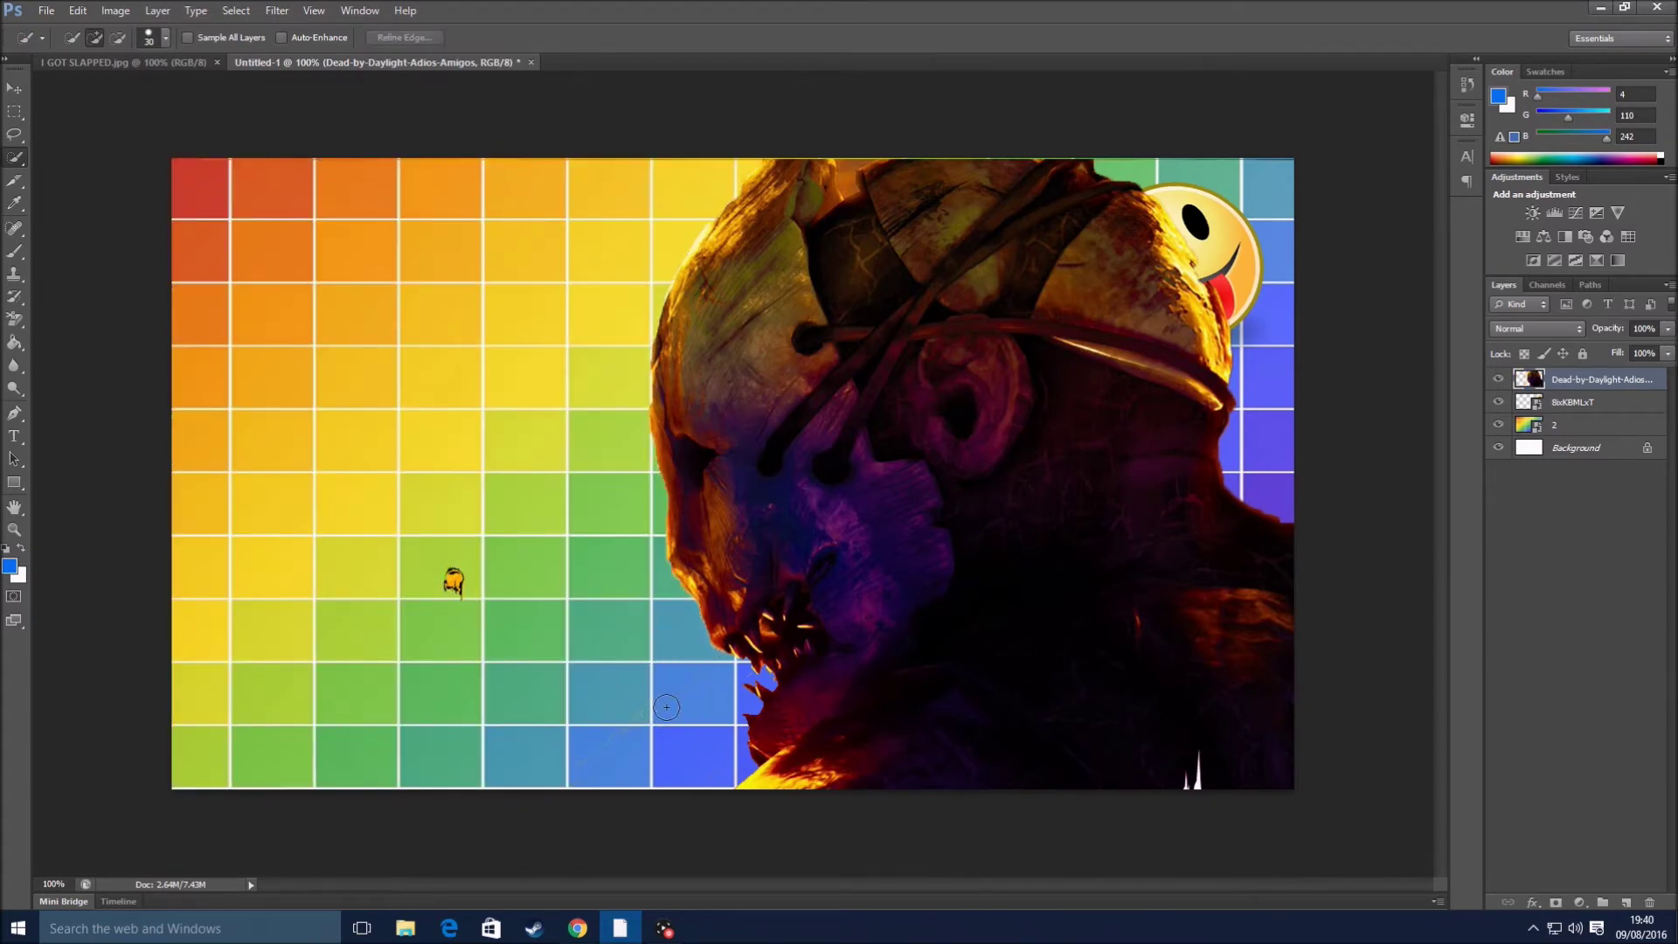
- Erase the leftover orange scrap and its faint outline in the cleared area with the Background Eraser and Eraser tools
click(474, 591)
click(14, 319)
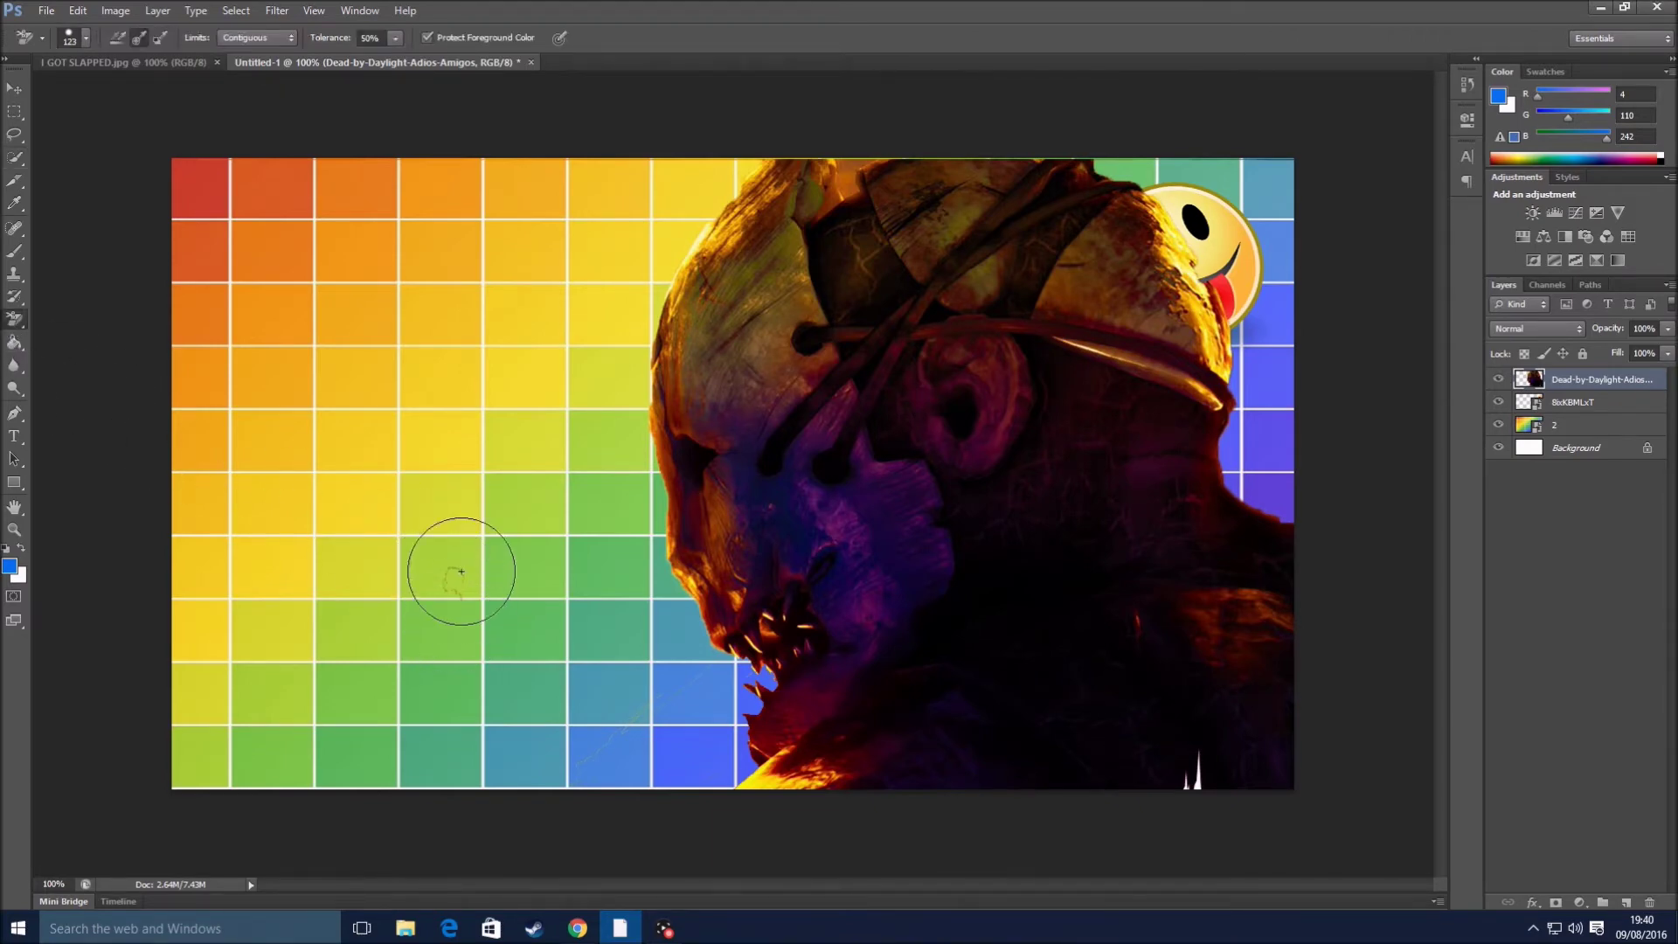
click(21, 323)
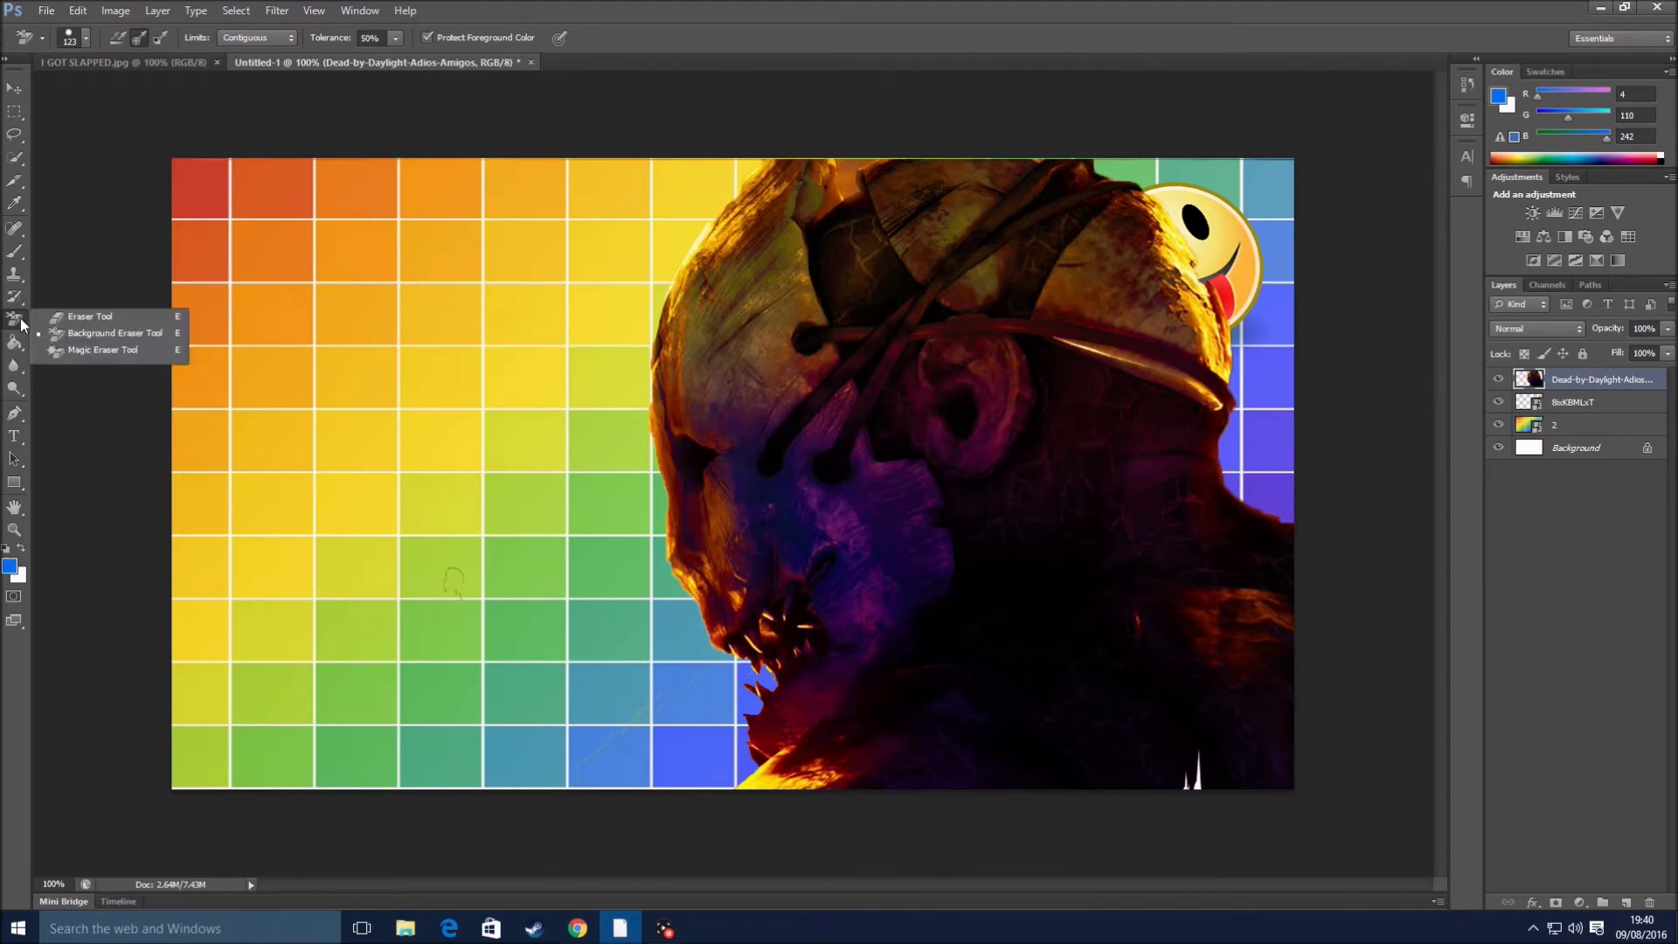
click(83, 320)
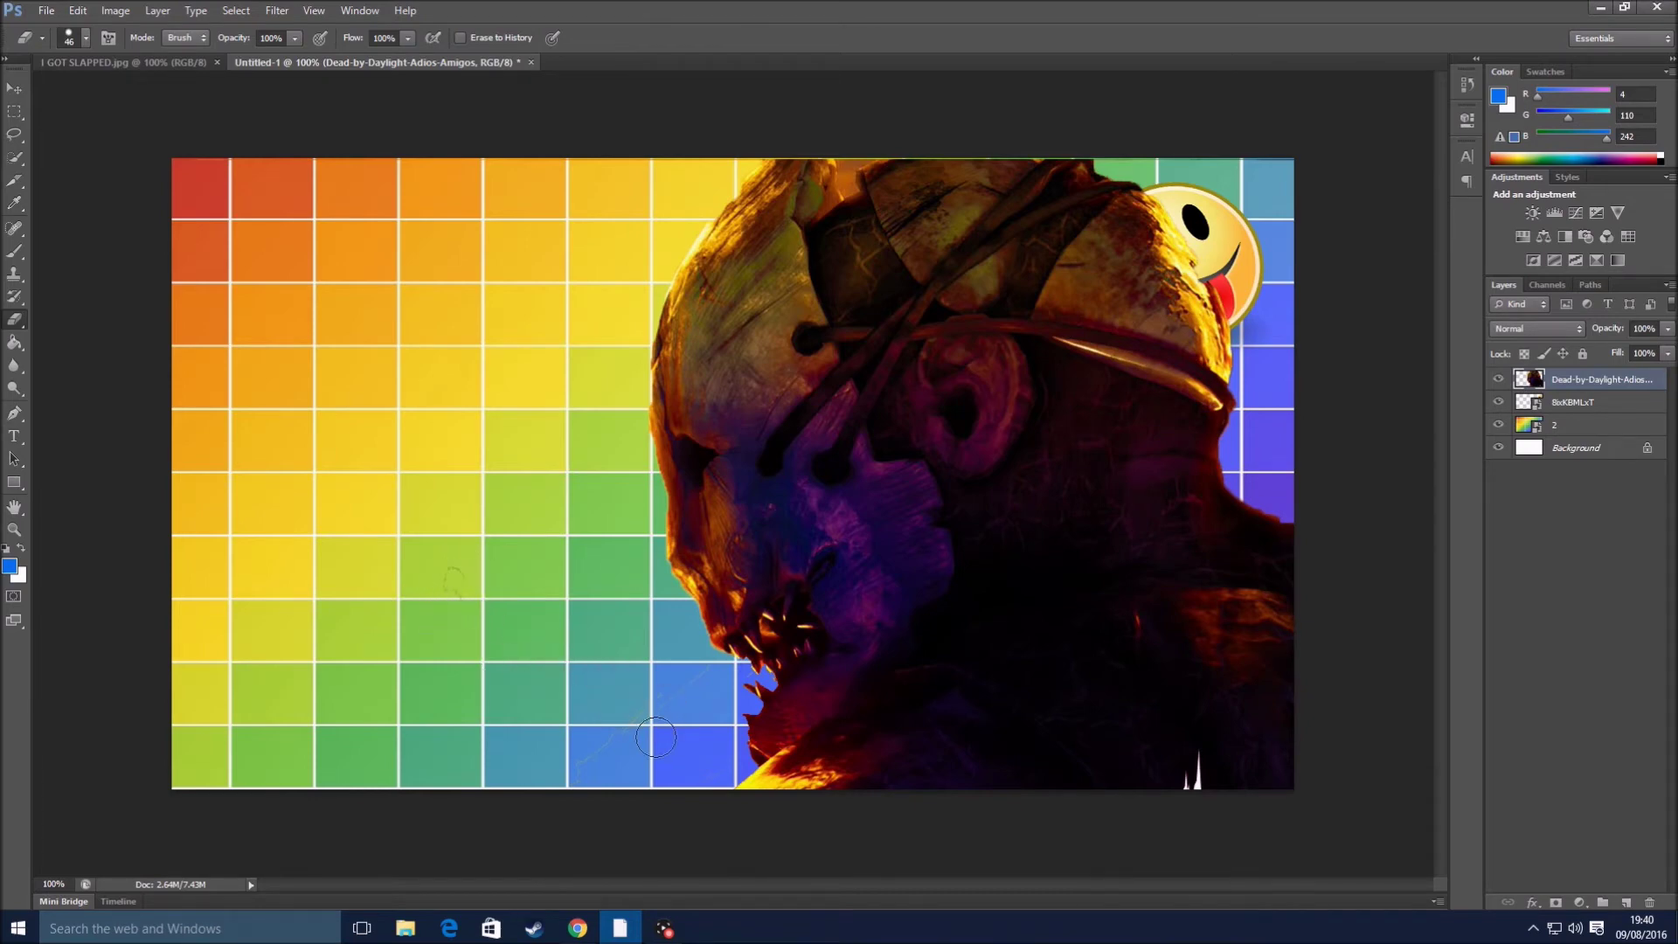
right_click(258, 487)
drag(344, 524, 365, 527)
click(349, 434)
click(15, 158)
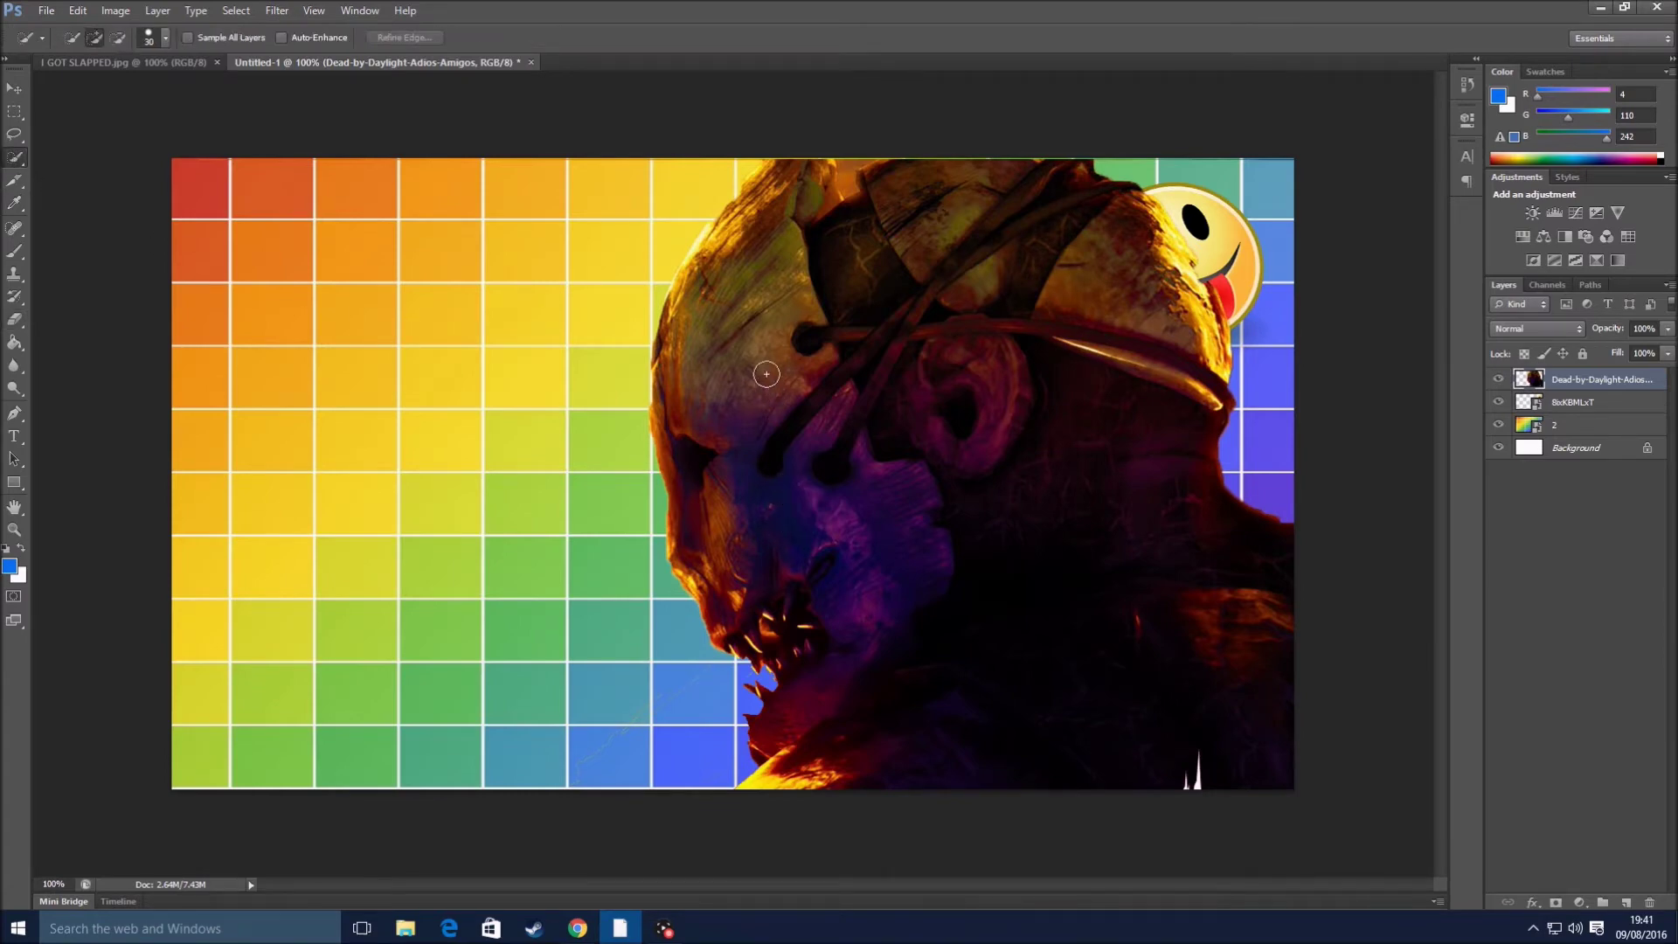
- Try to erase a small quick-selected spot on the character's forehead with the Eraser tool
click(730, 339)
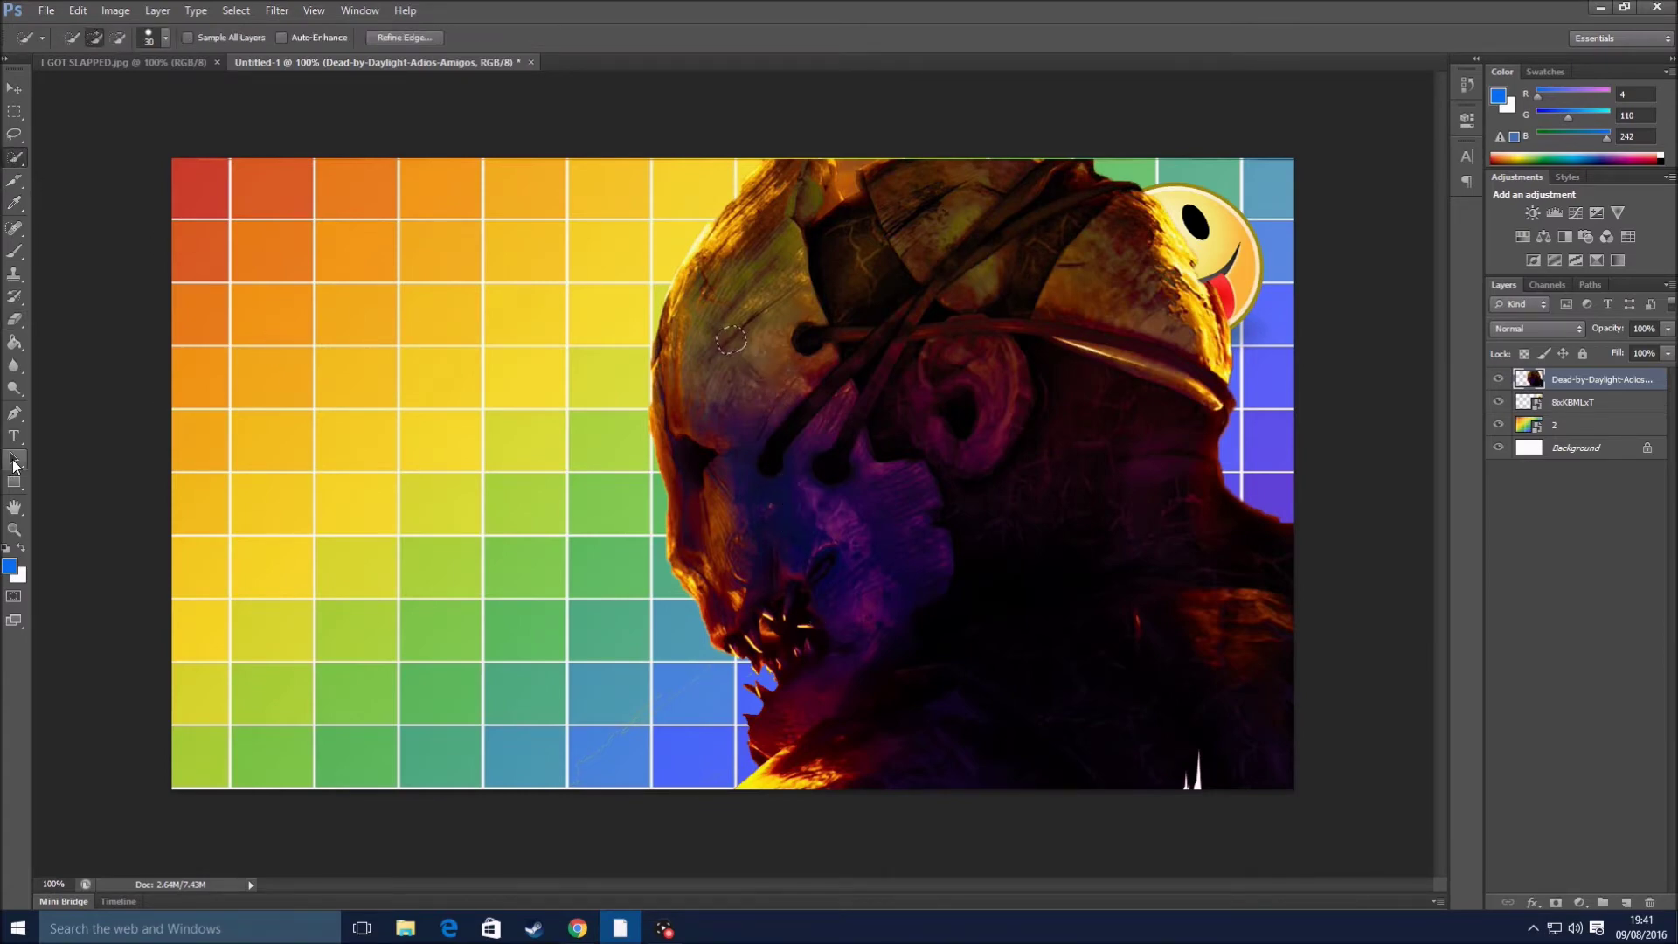
click(15, 319)
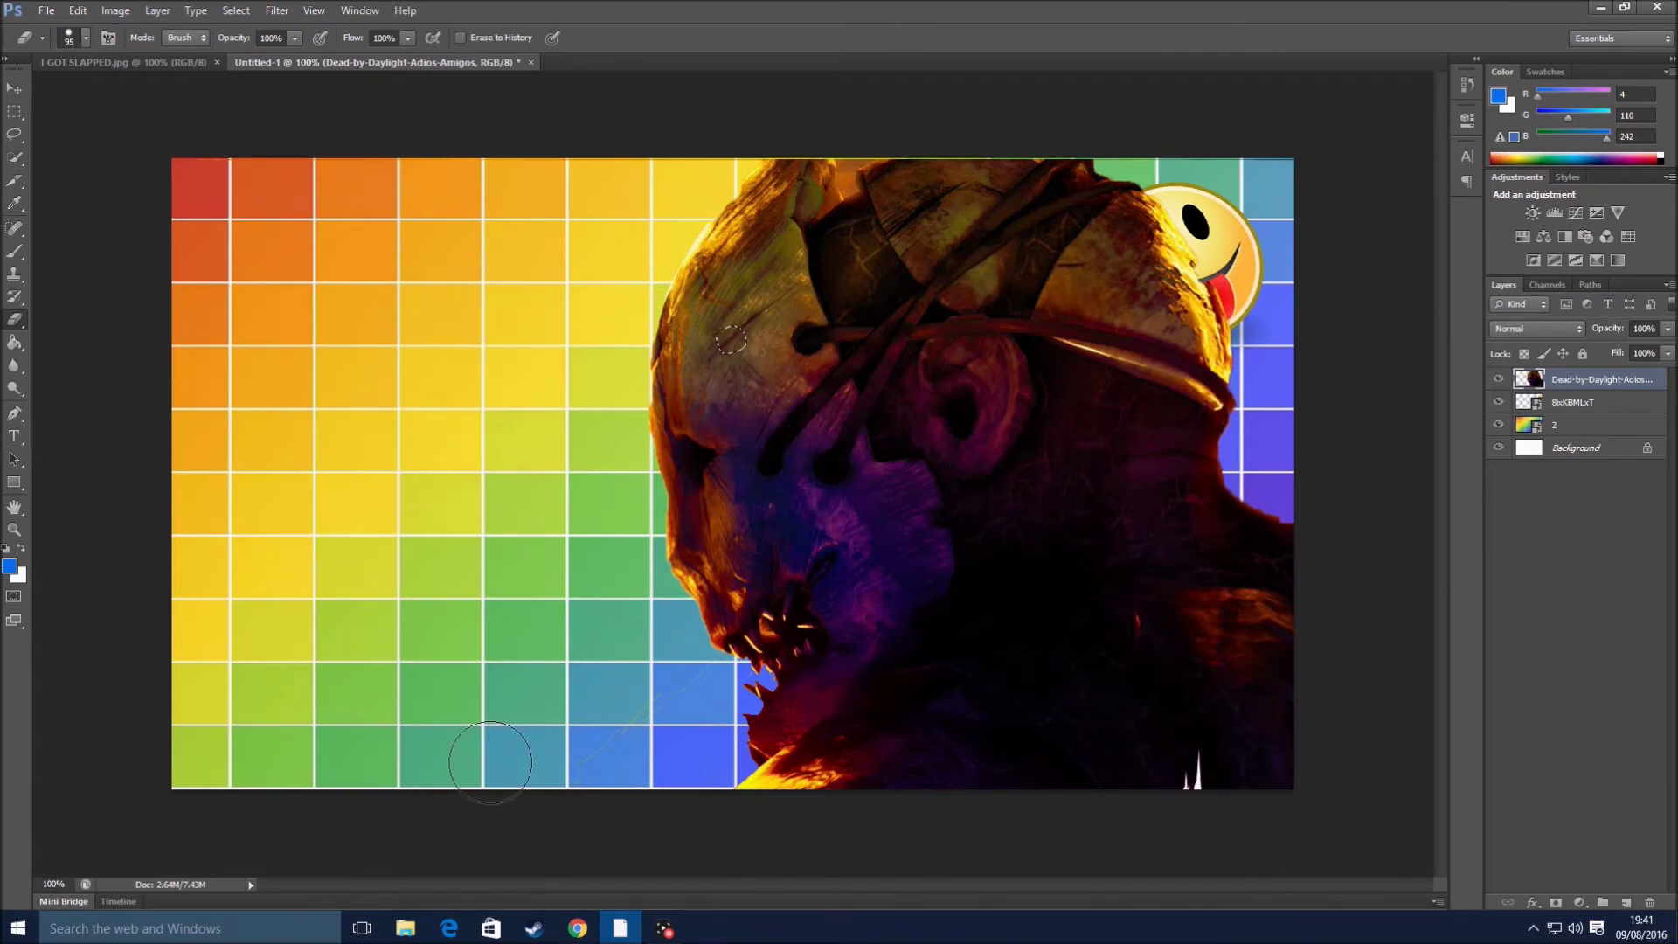
drag(712, 336, 721, 346)
- Reduce the Eraser's brush size to 20 px
right_click(400, 310)
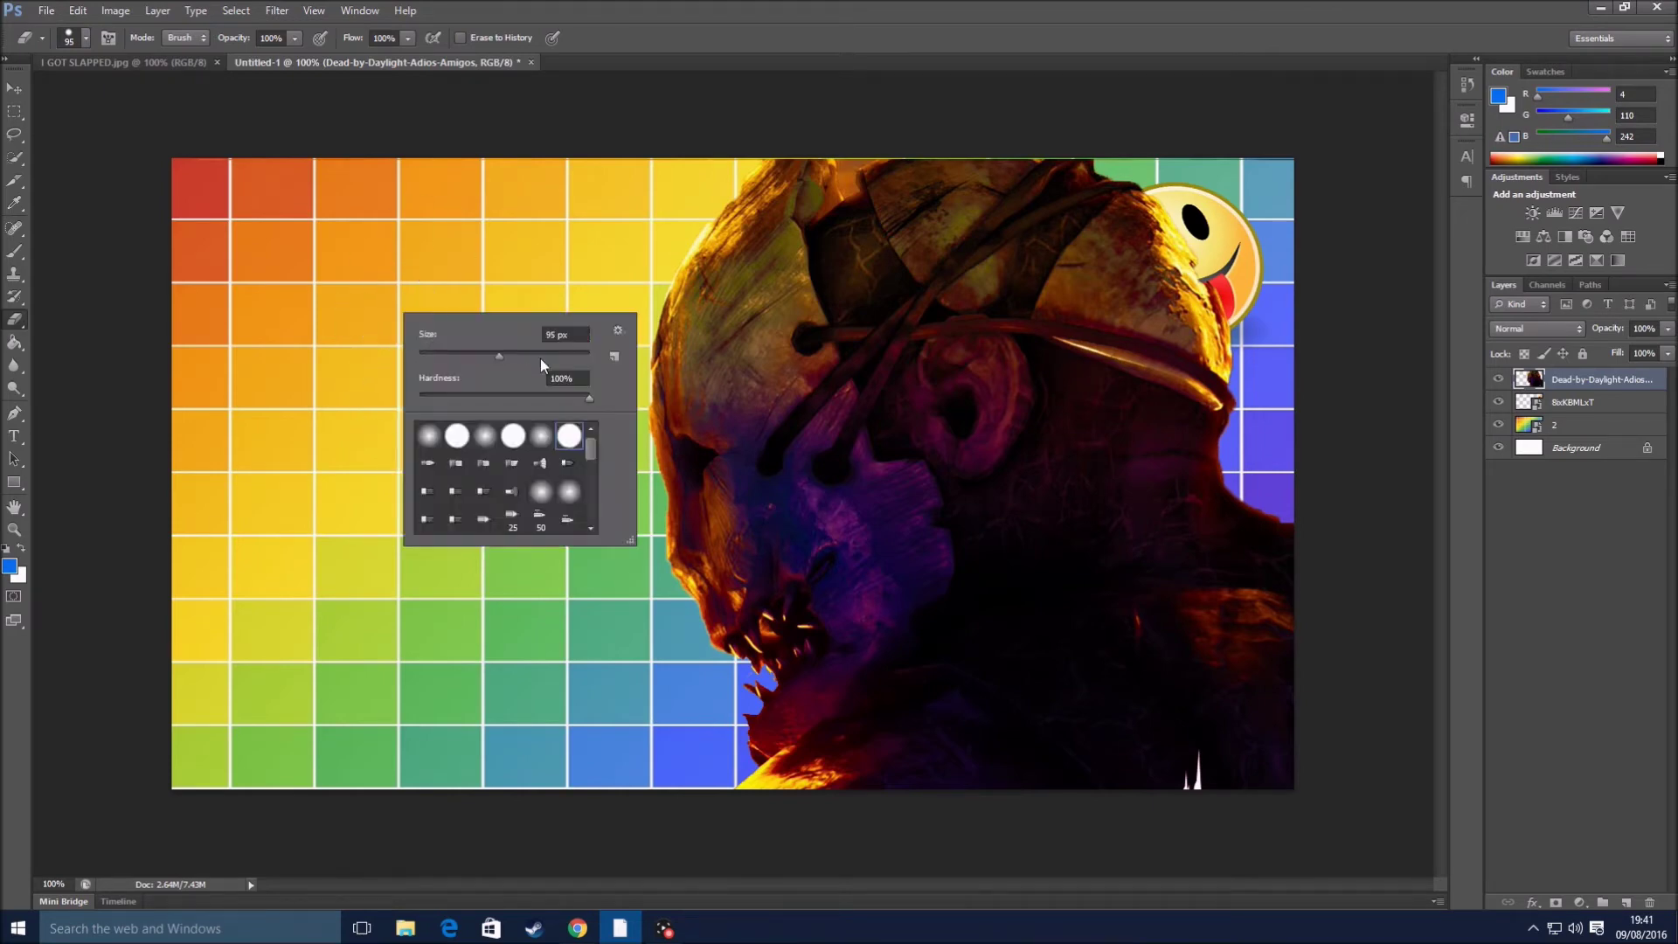
click(543, 351)
click(489, 353)
drag(488, 354, 448, 354)
click(438, 247)
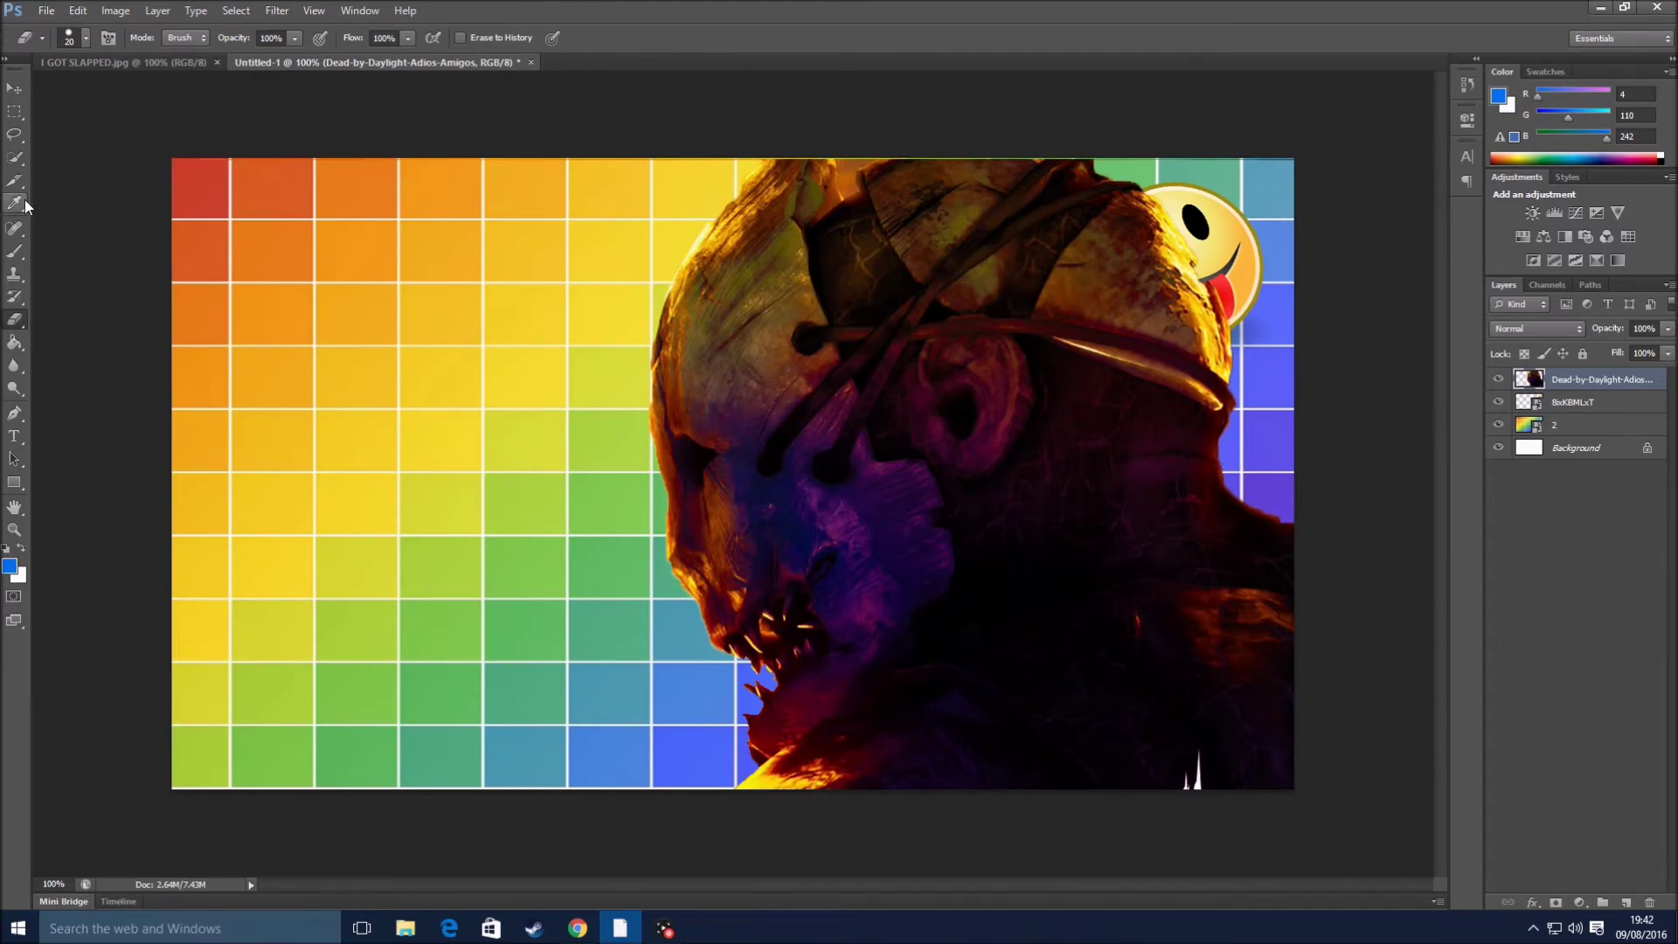
- Move the smiley to the canvas's upper-left corner, shifting the character layer left and back against the right edge
click(9, 90)
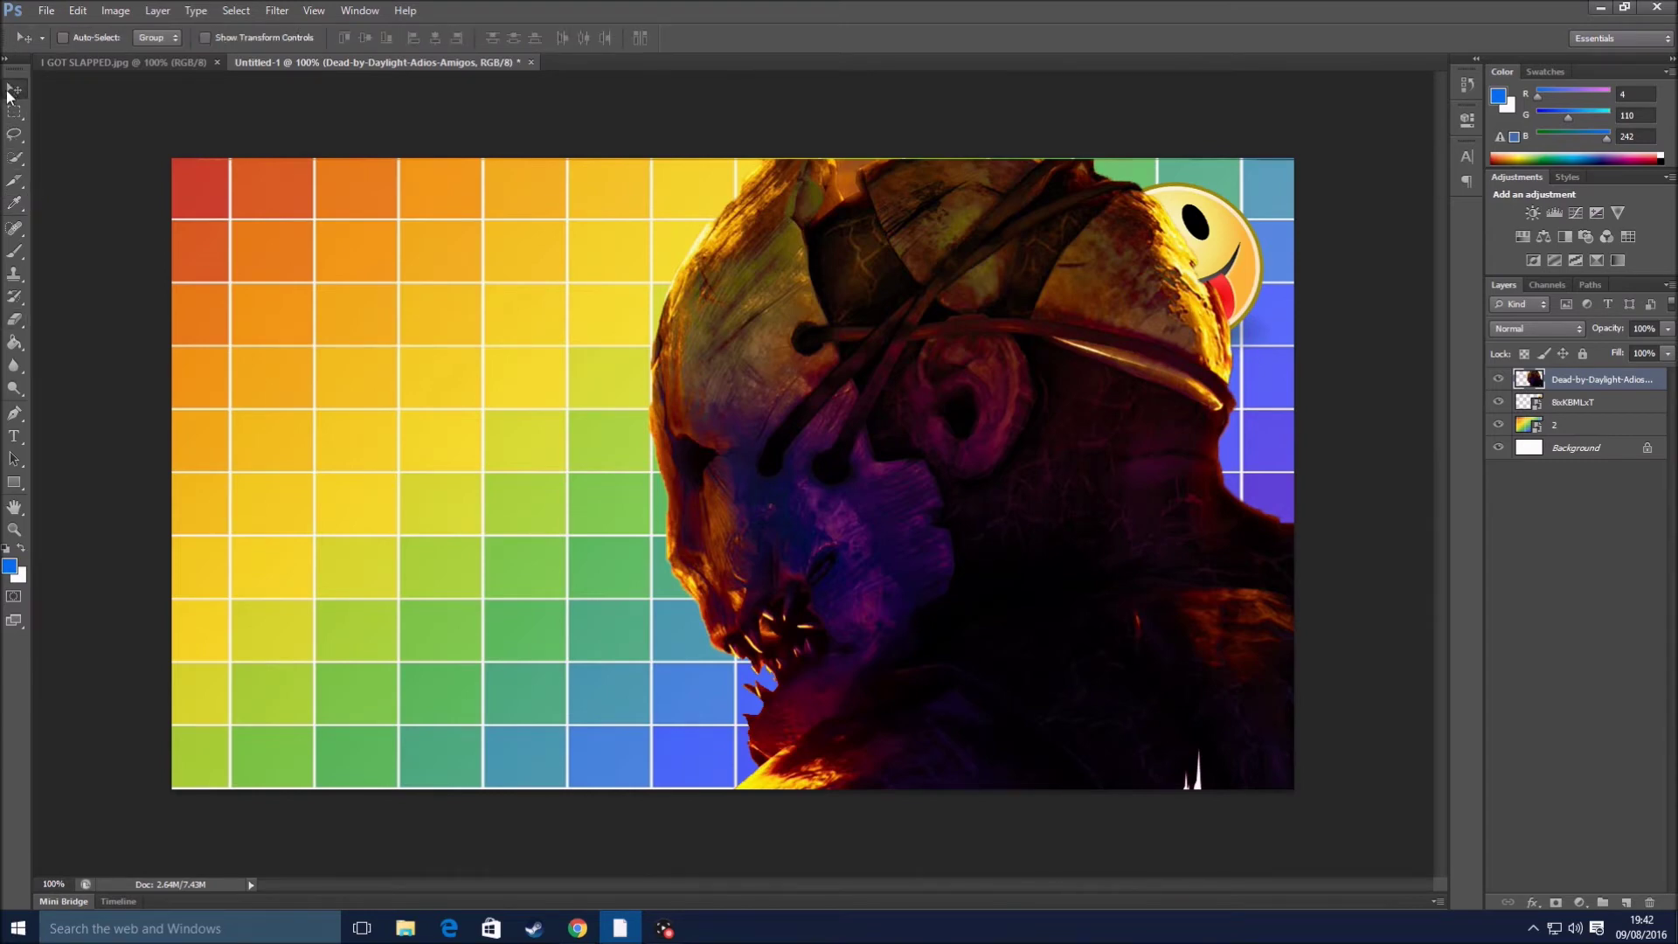
drag(915, 205, 489, 205)
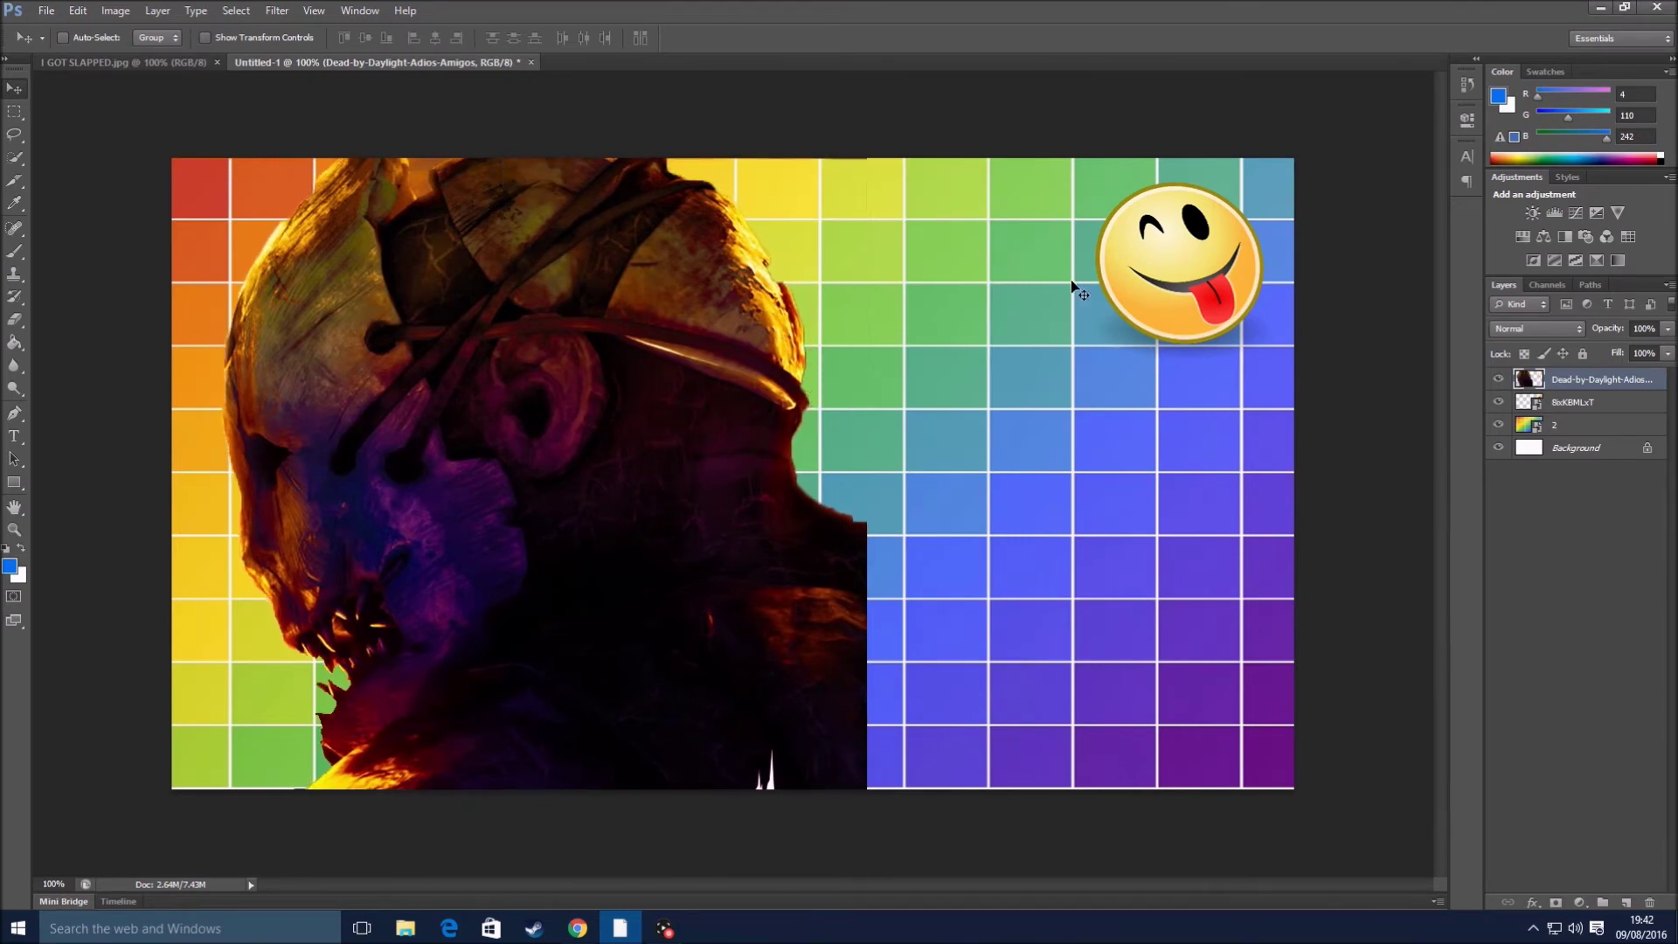
click(1576, 403)
drag(1188, 253, 264, 233)
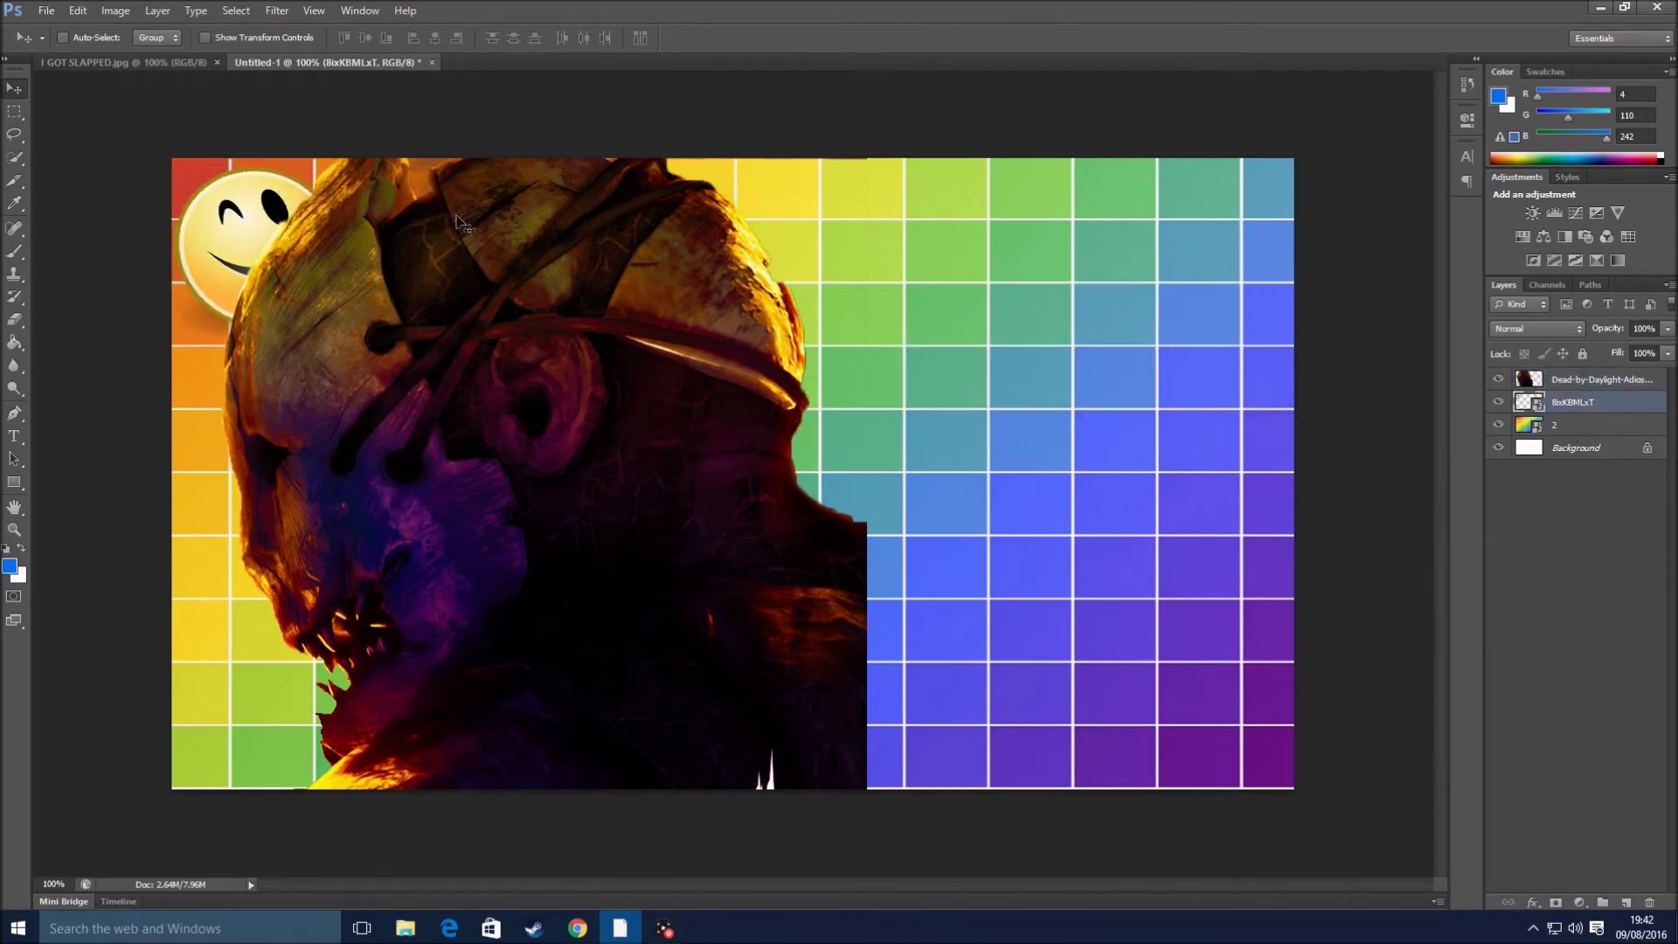
click(1625, 379)
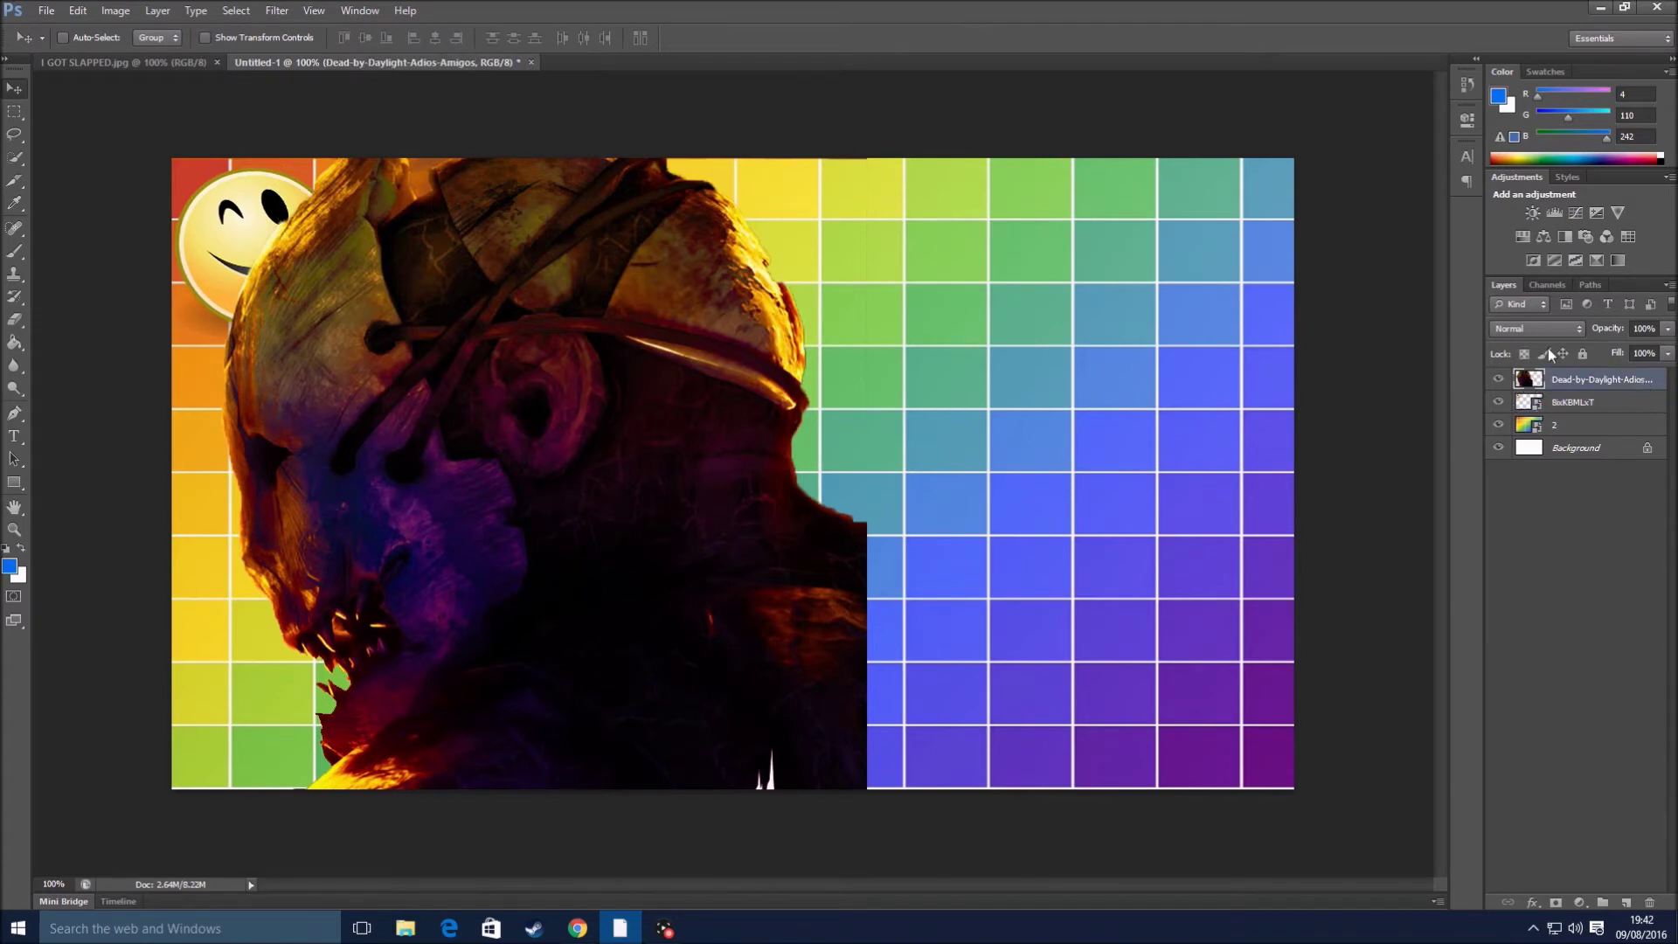
drag(463, 210, 894, 198)
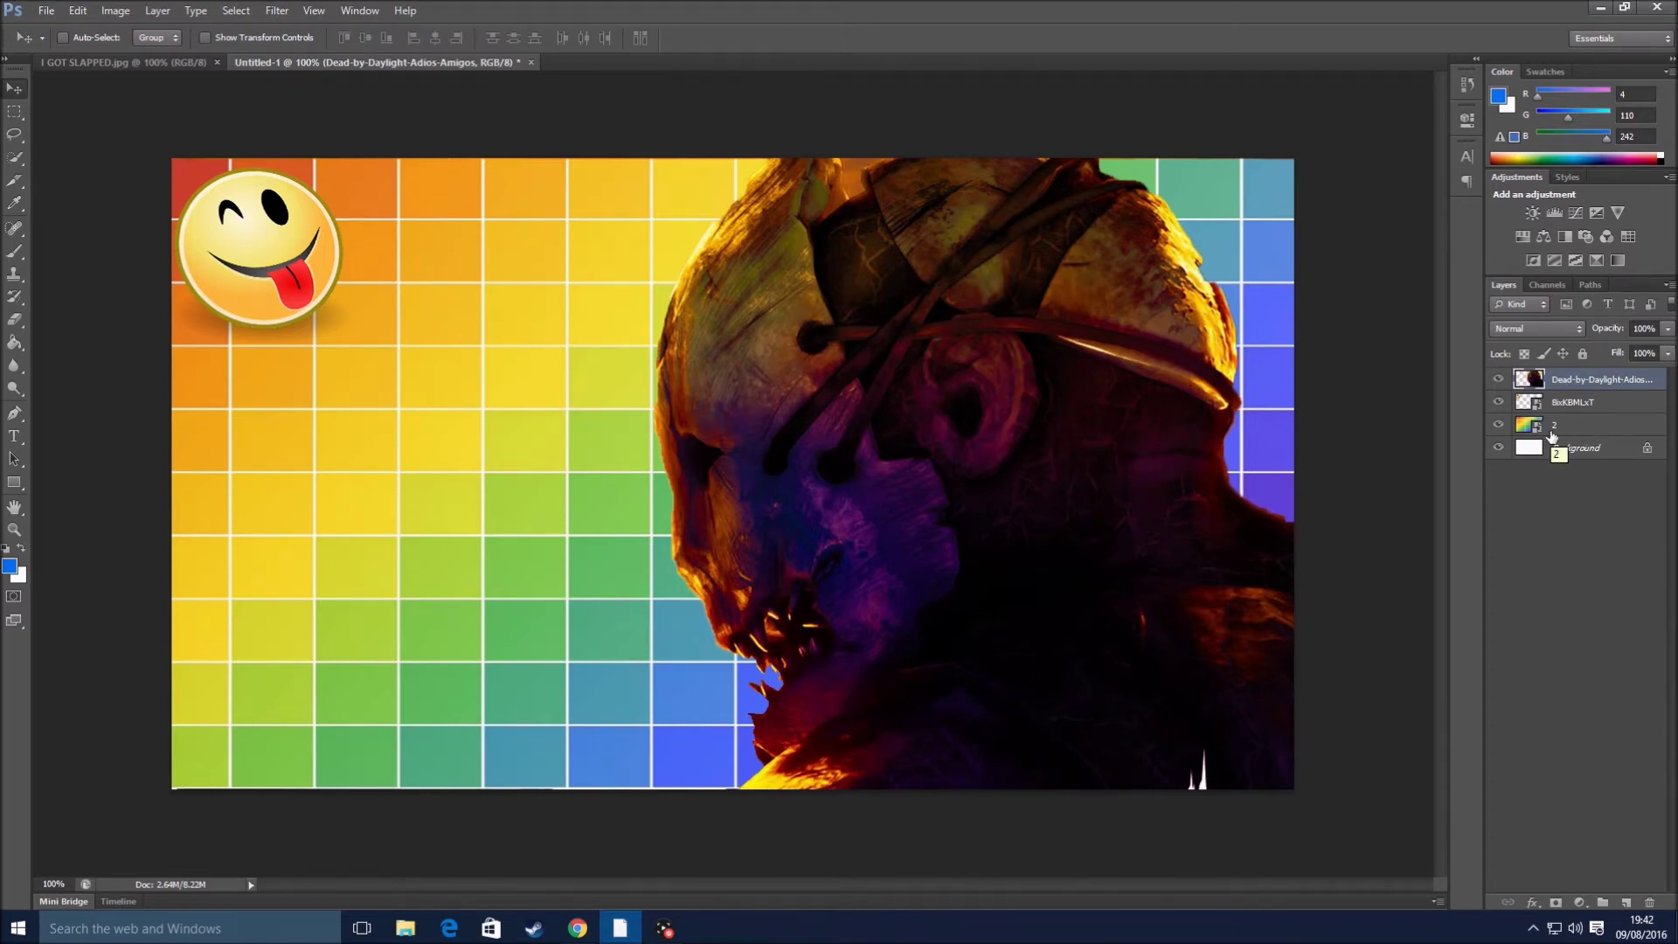
- Toggle the visibility of the rainbow grid, smiley and character layers off and on to check what each contains
click(1497, 426)
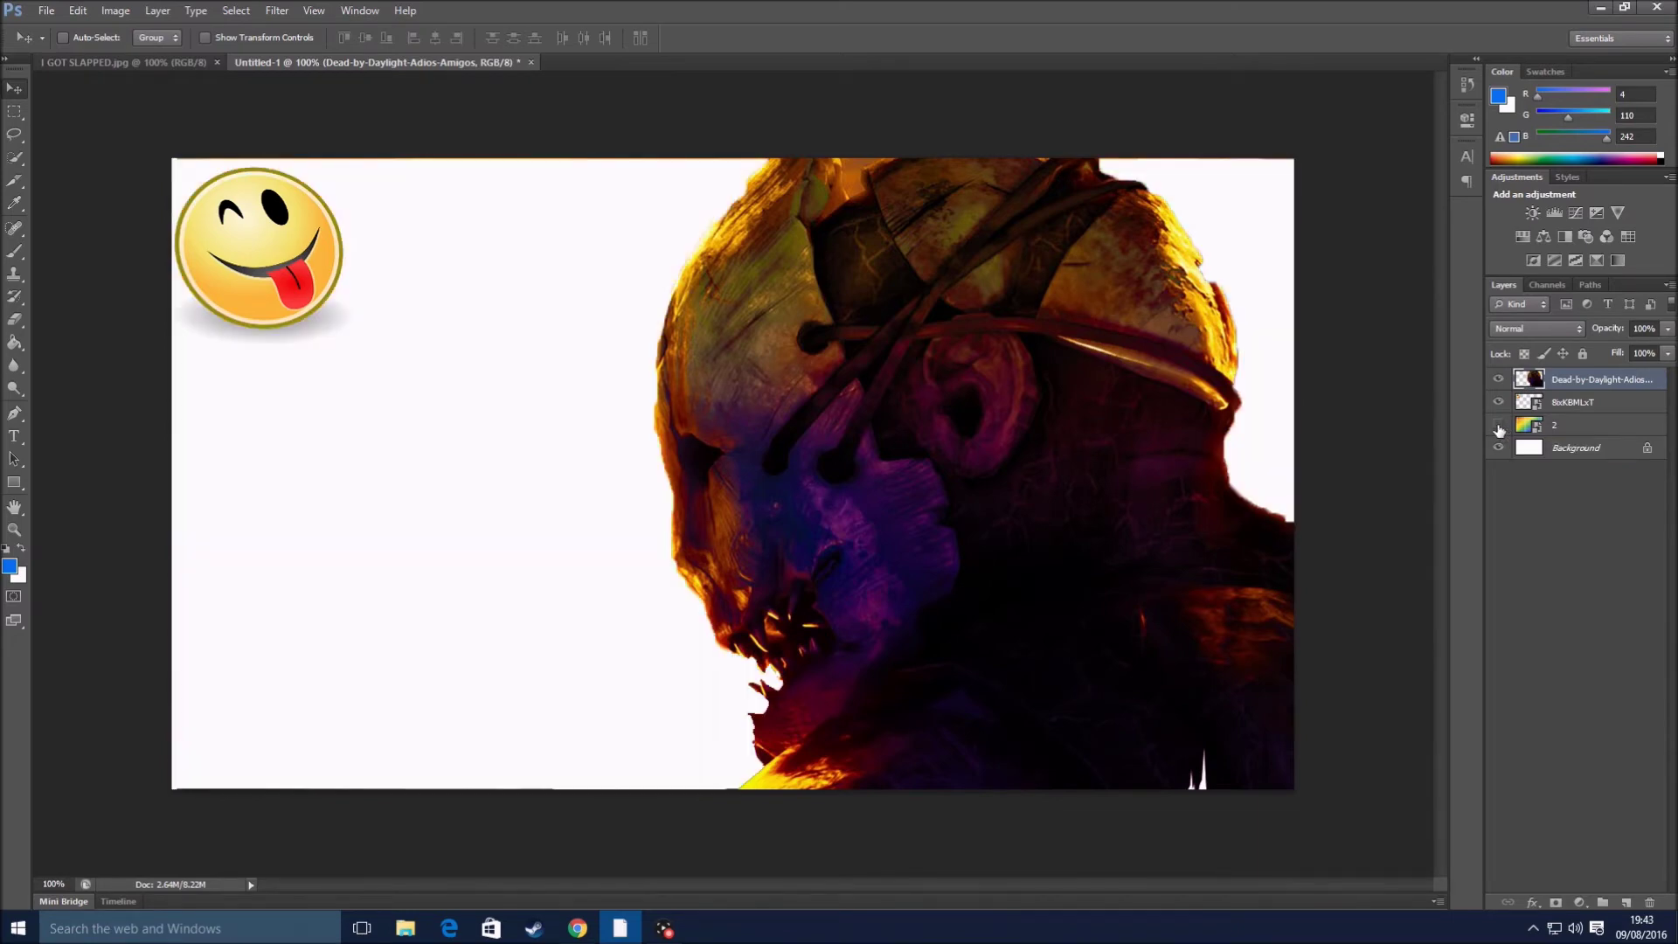
click(1498, 426)
click(1498, 402)
click(1498, 402)
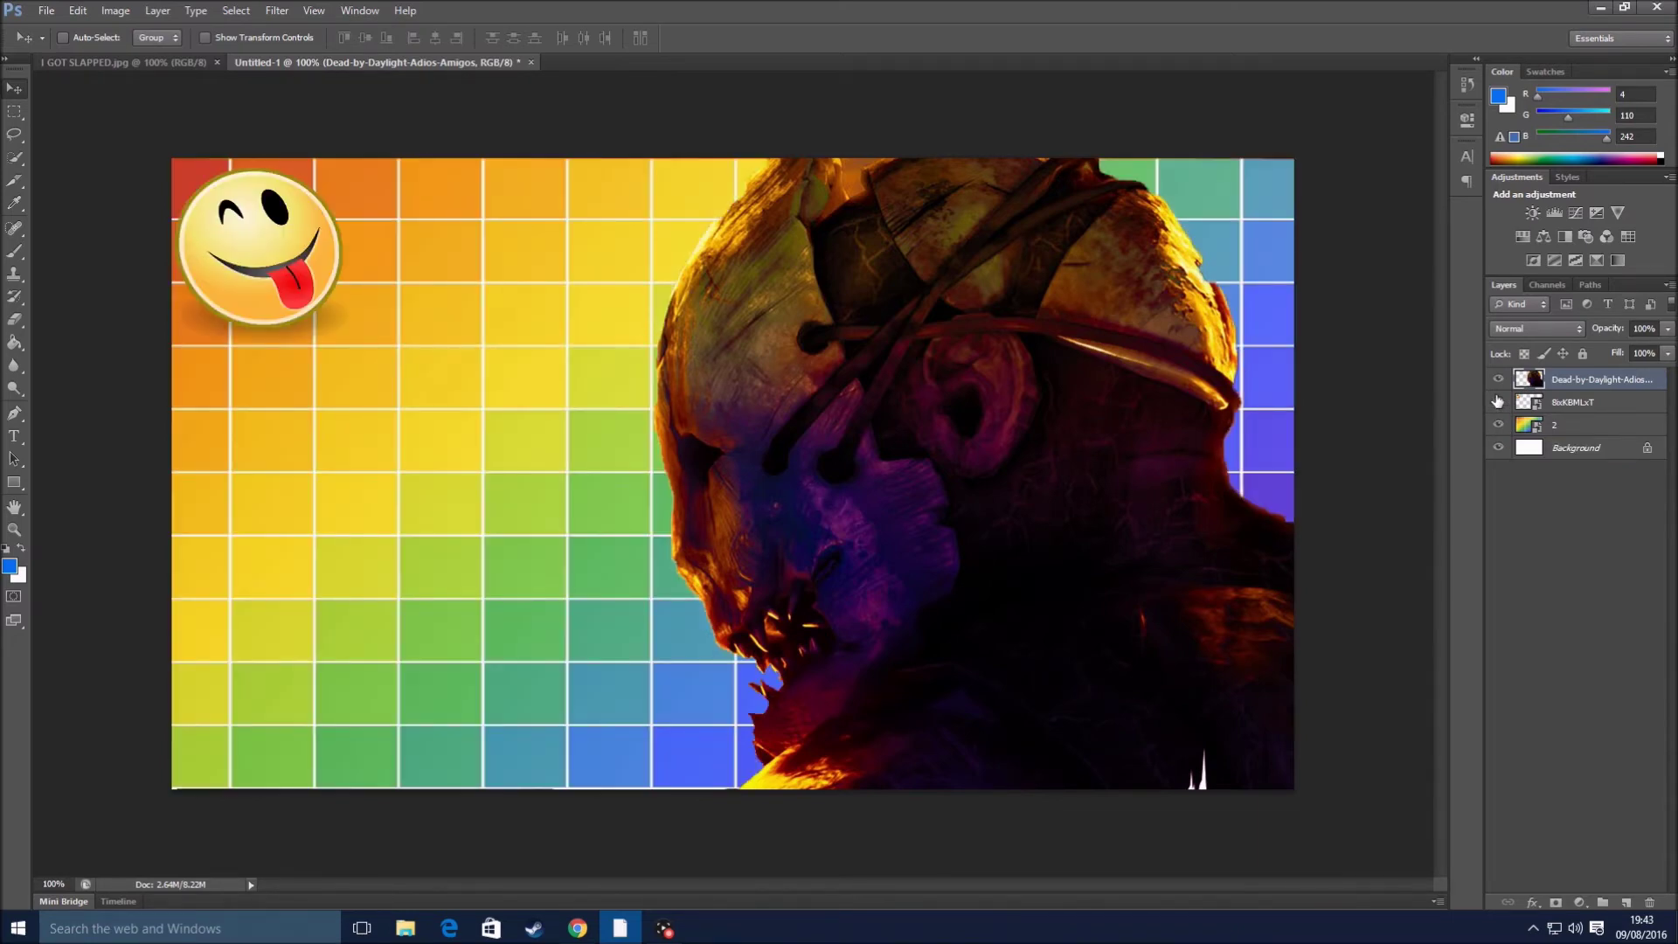
click(1497, 379)
click(1498, 379)
- Move the smiley slightly right and down, away from the canvas's upper-left corner
click(1587, 410)
drag(288, 223, 349, 232)
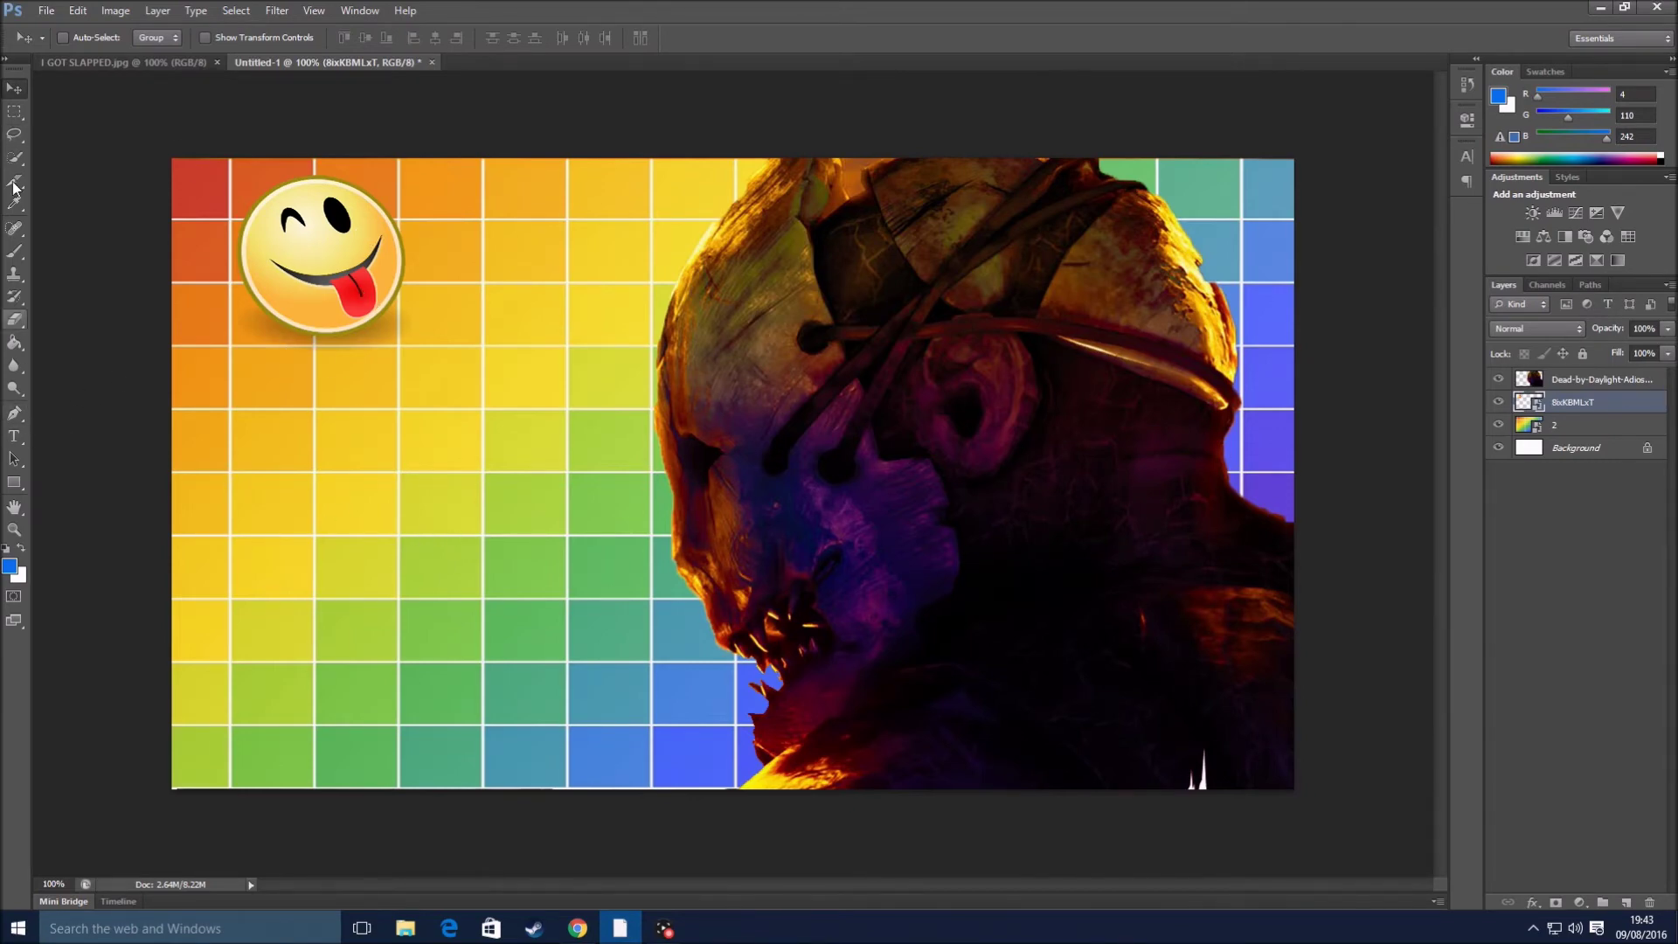
- Draw a text box below the smiley, enter TEST, and set the text size to 72 pt
click(14, 435)
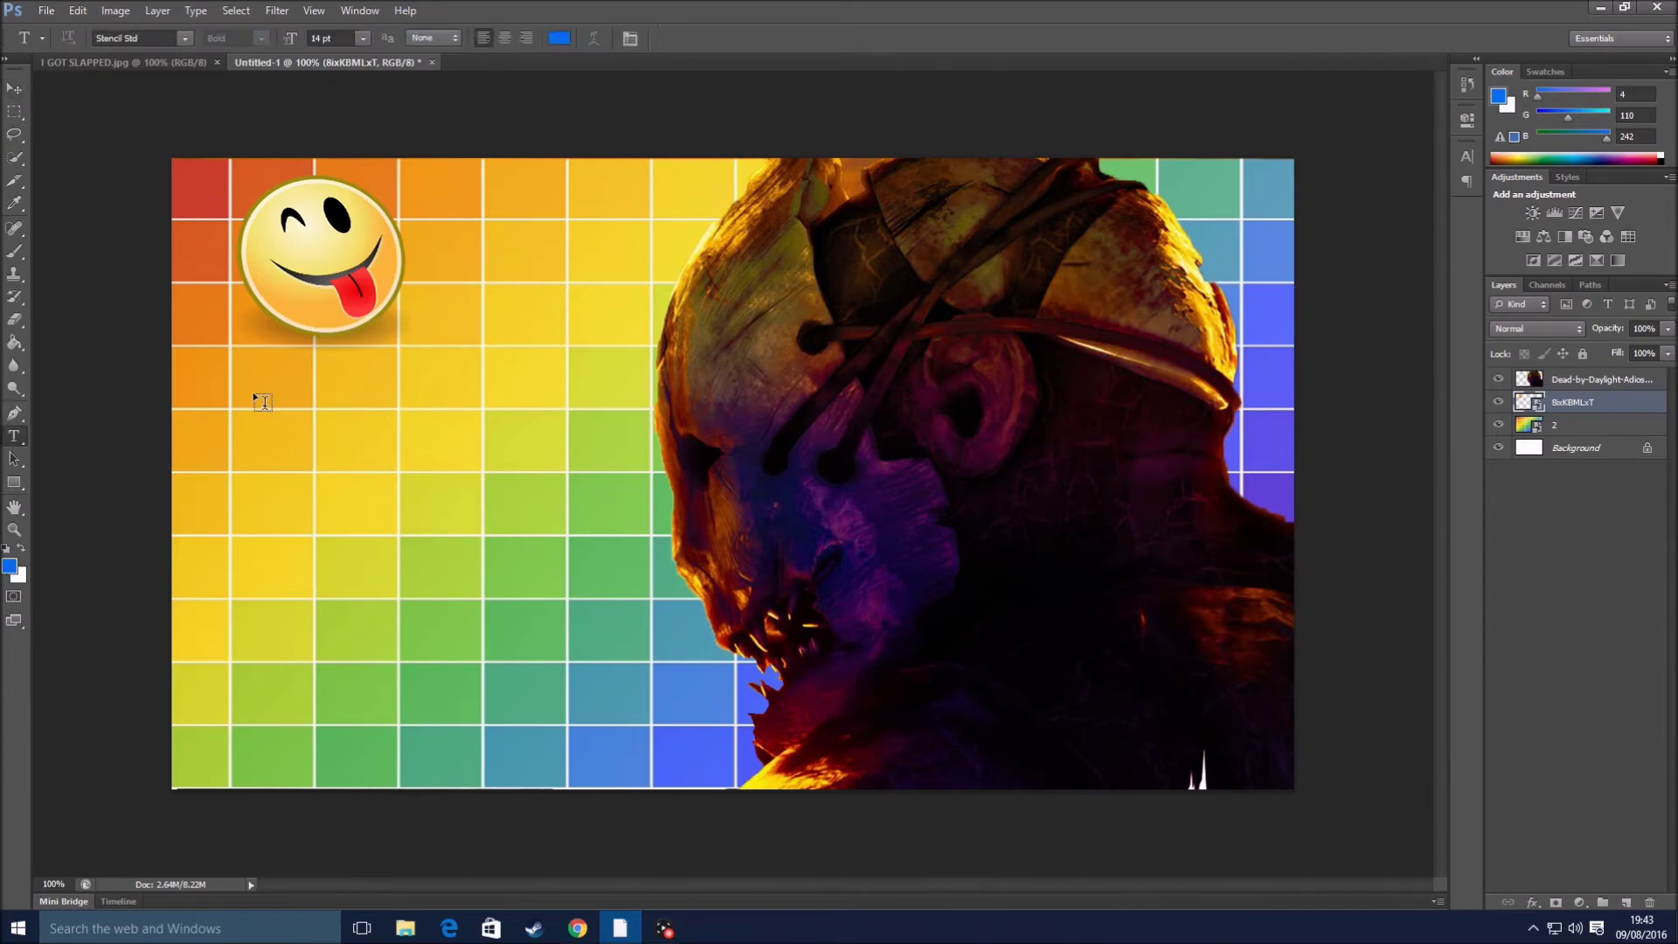
drag(226, 371, 616, 763)
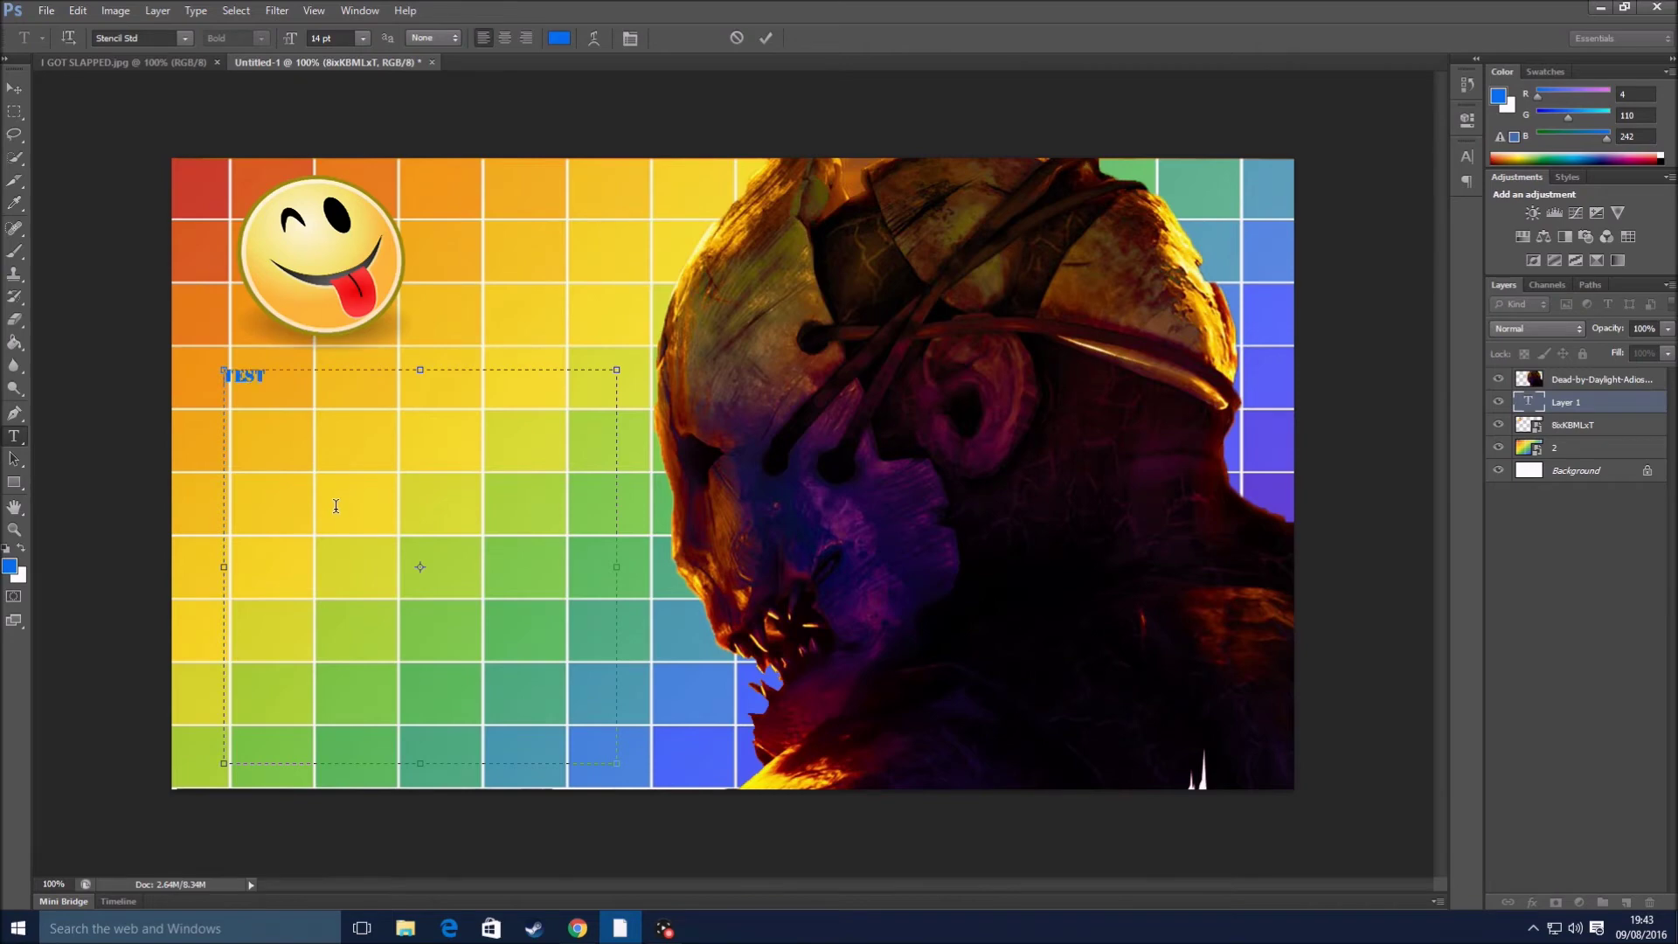
drag(263, 377, 225, 378)
click(363, 38)
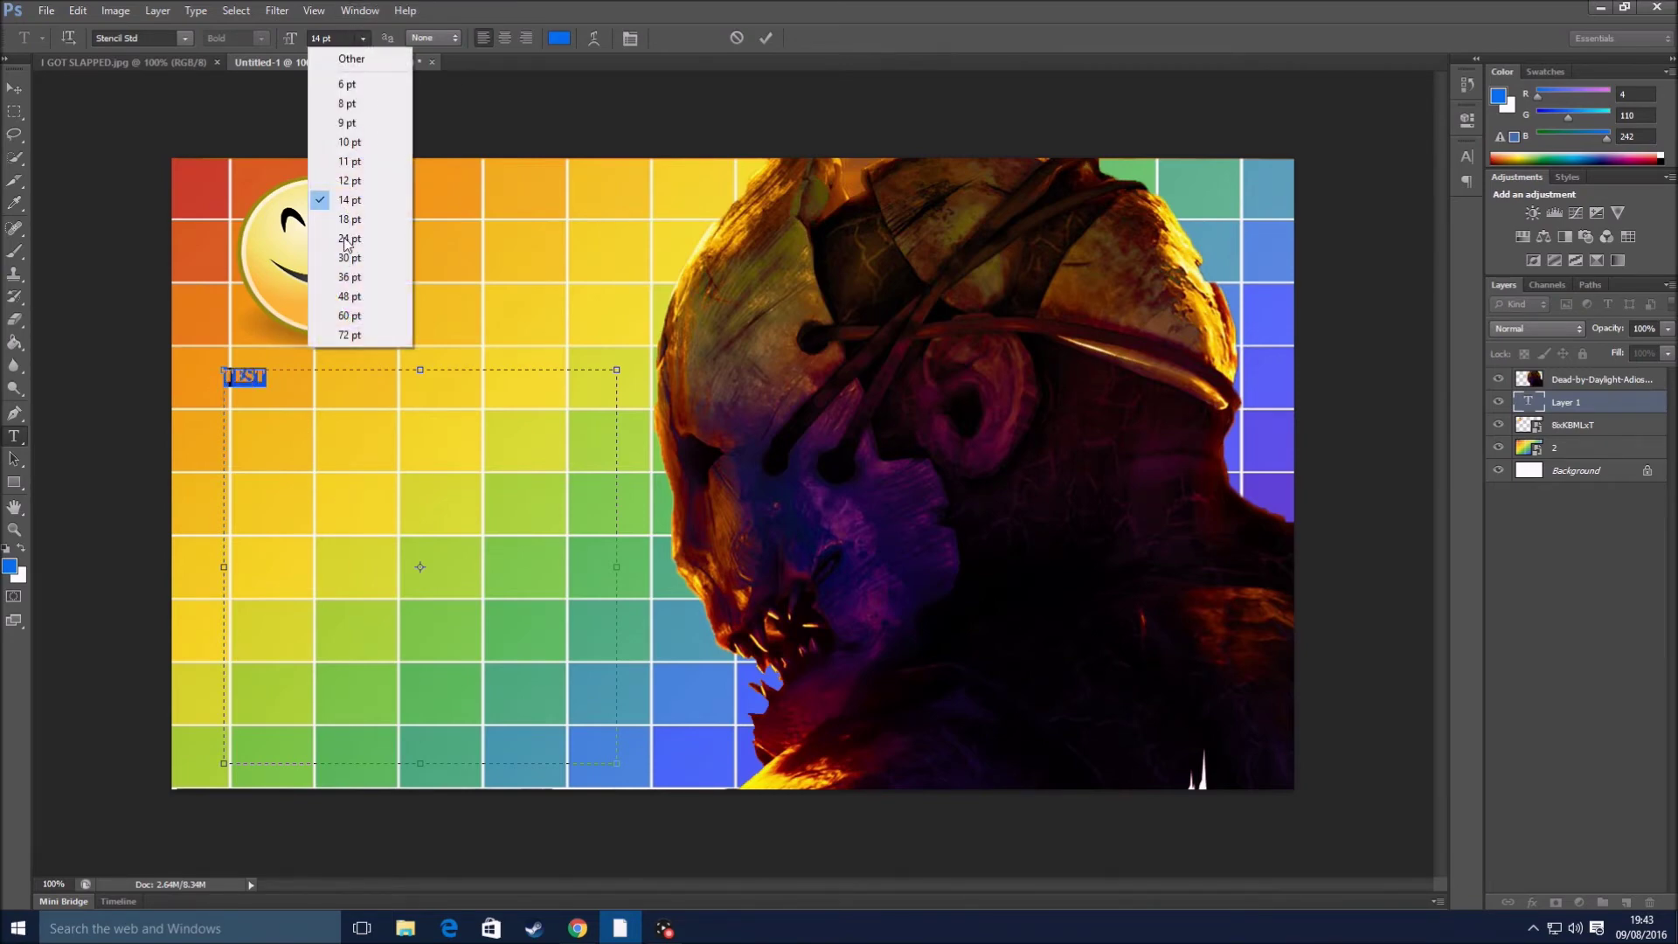
click(354, 335)
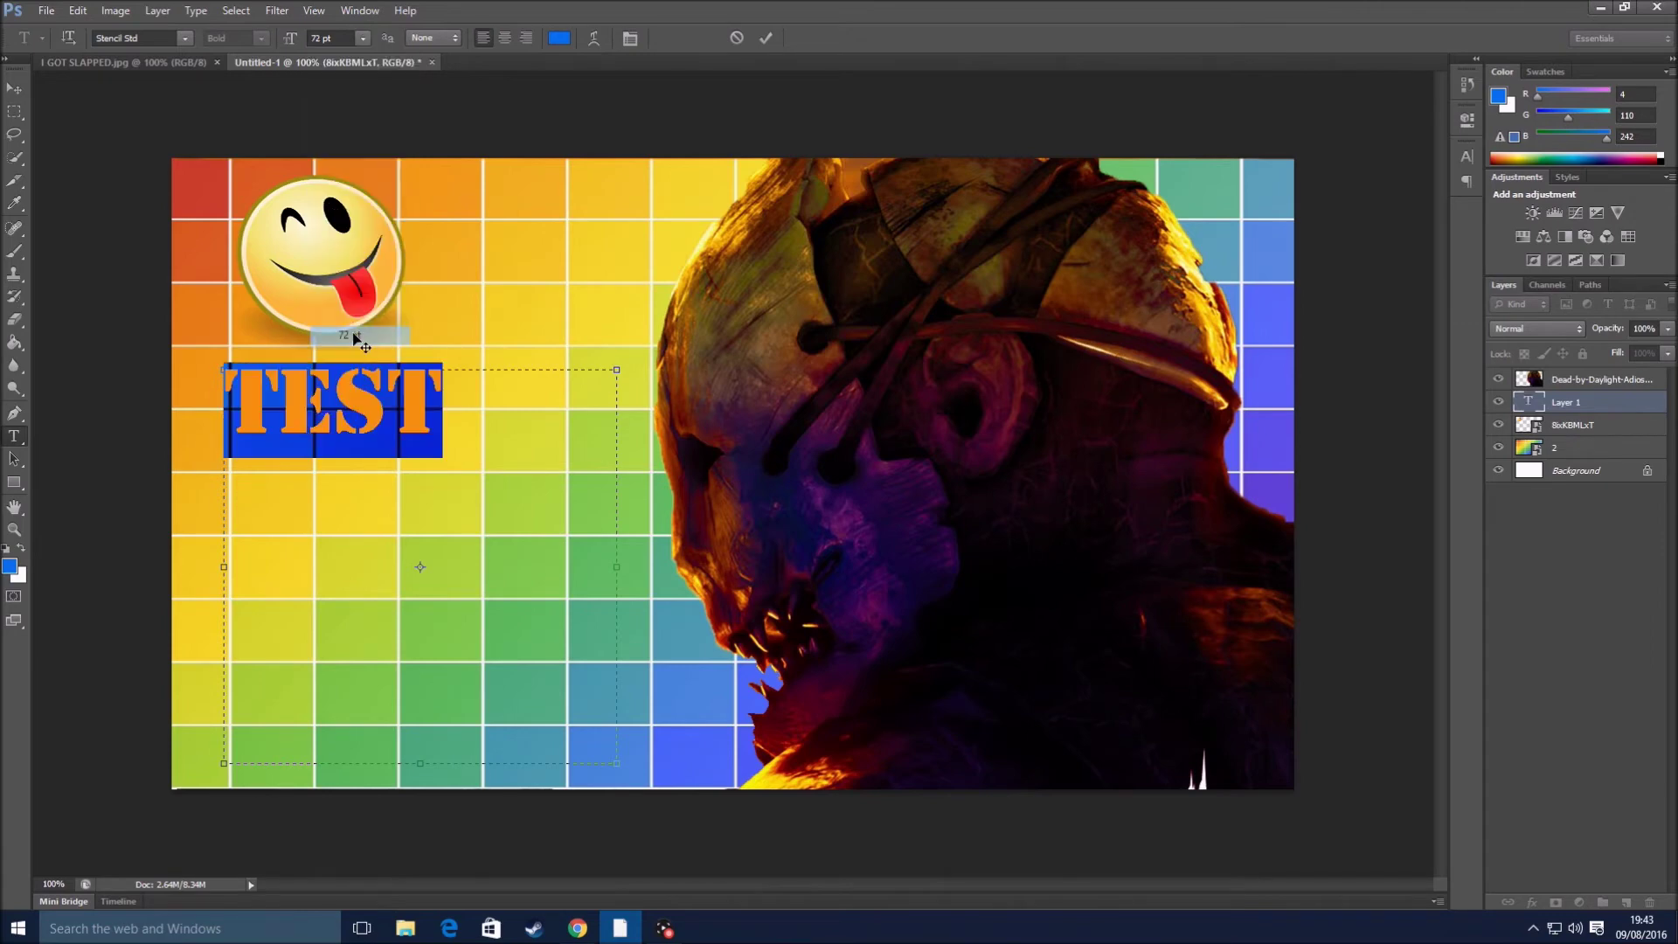
- Set the font size to 100 pt and re-enter TEST in the text box
click(359, 39)
click(333, 37)
double_click(324, 37)
text(100)
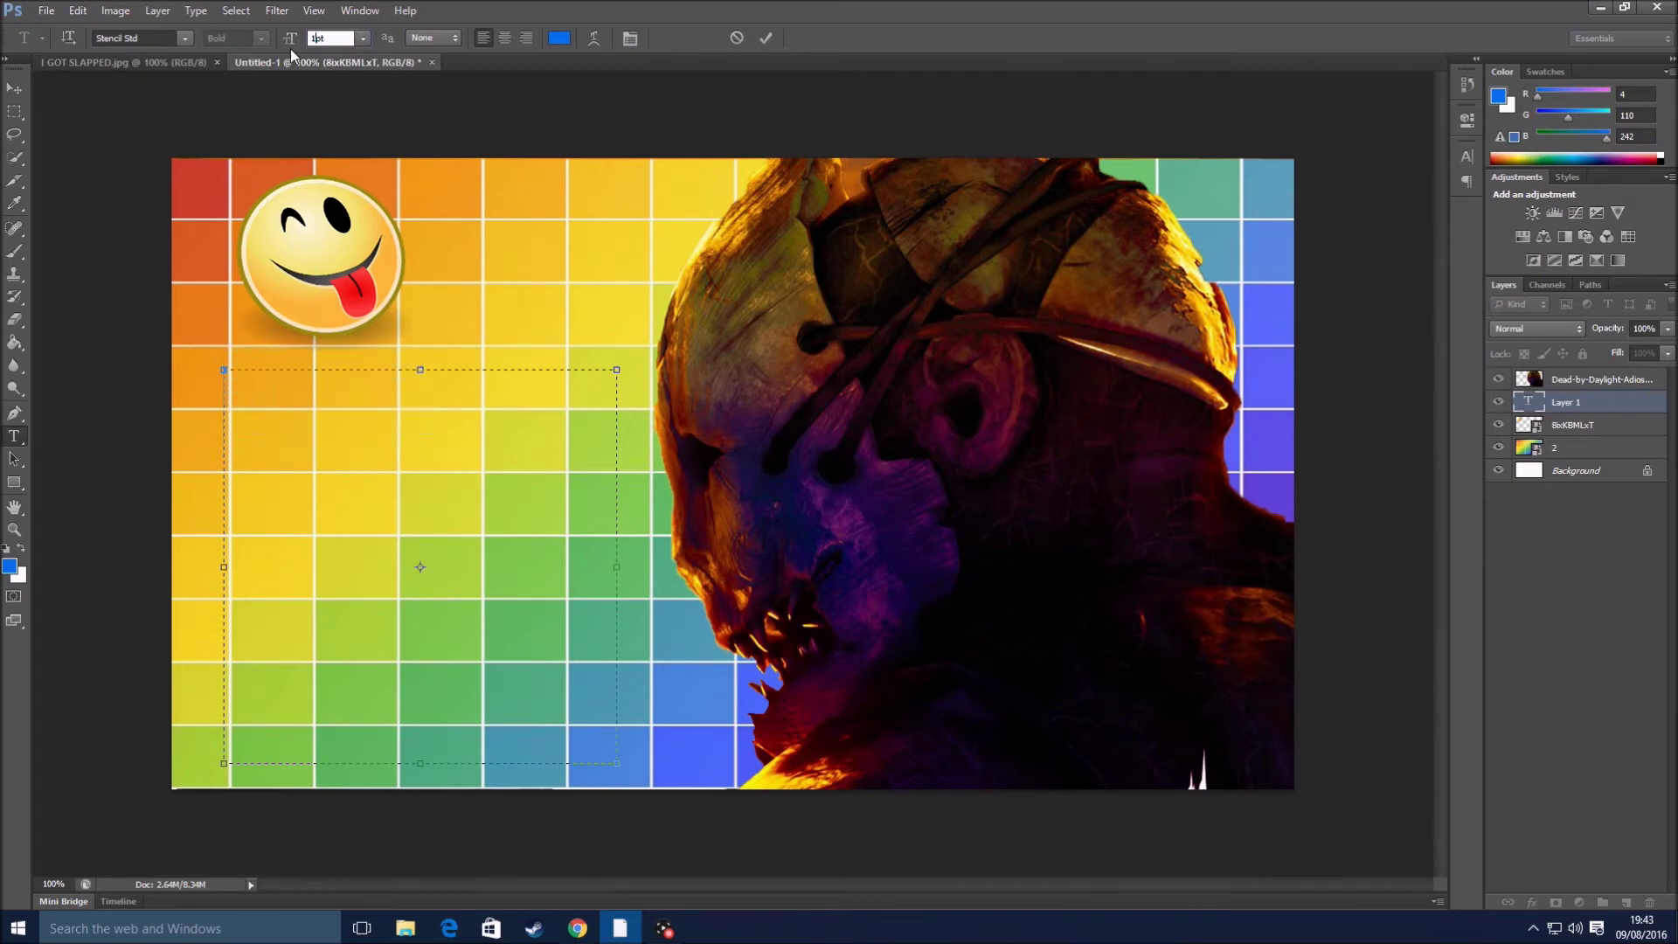
click(553, 396)
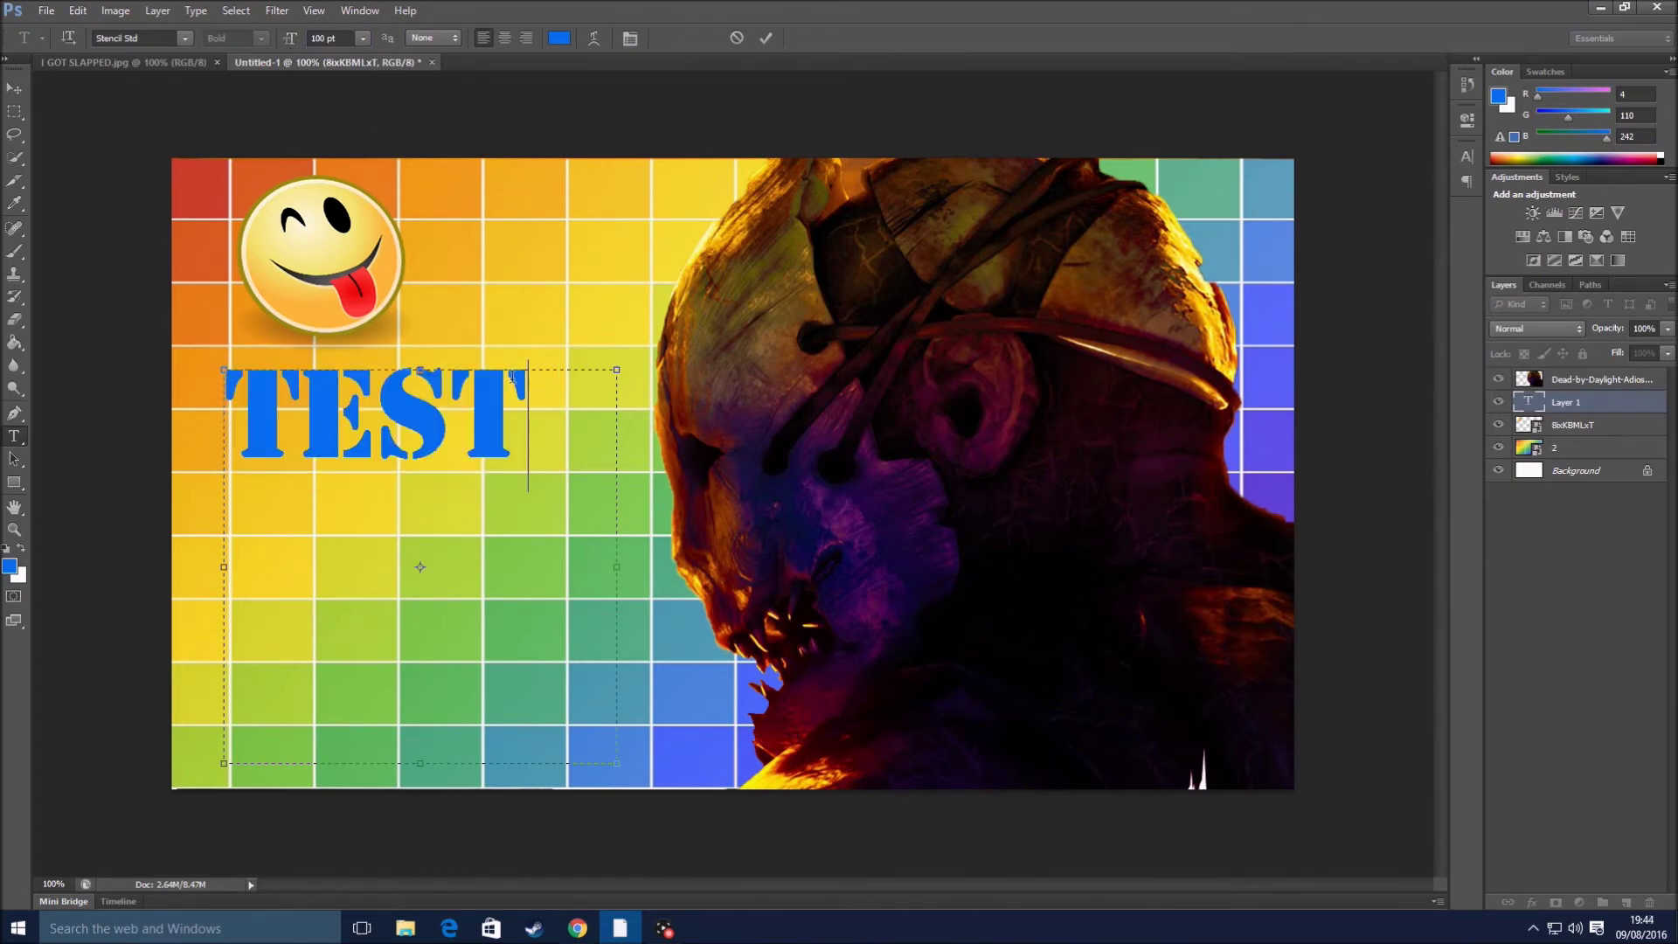
- Move the TEST text box down and slightly right, leaving a gap below the smiley
drag(447, 342, 453, 339)
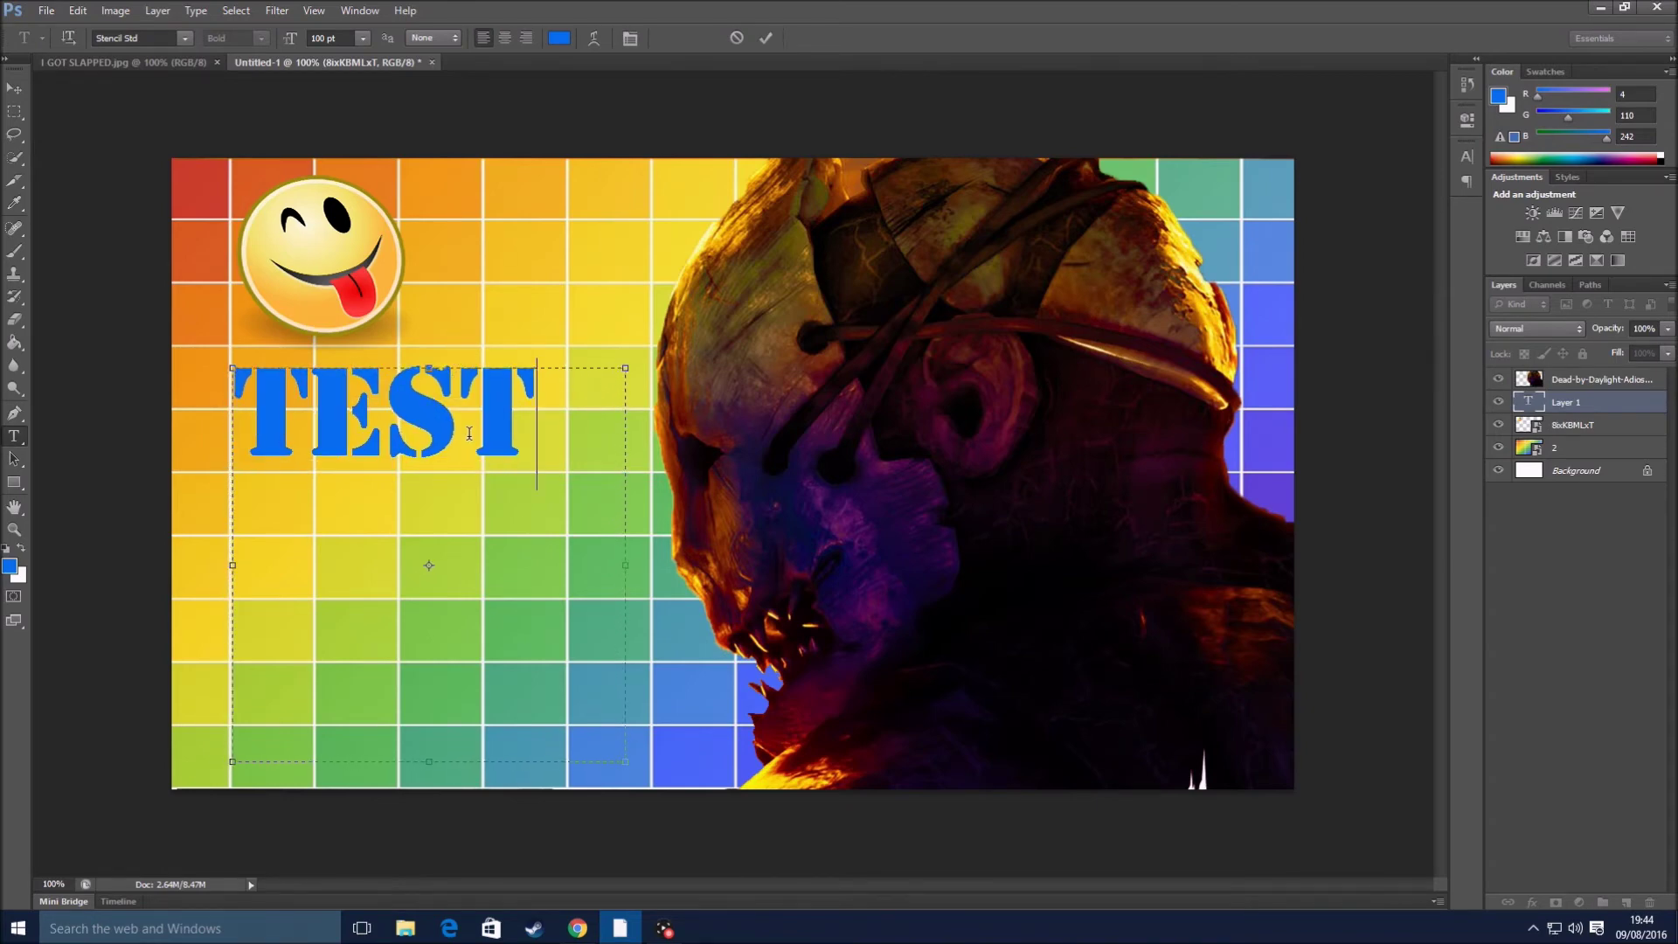
drag(457, 340, 492, 464)
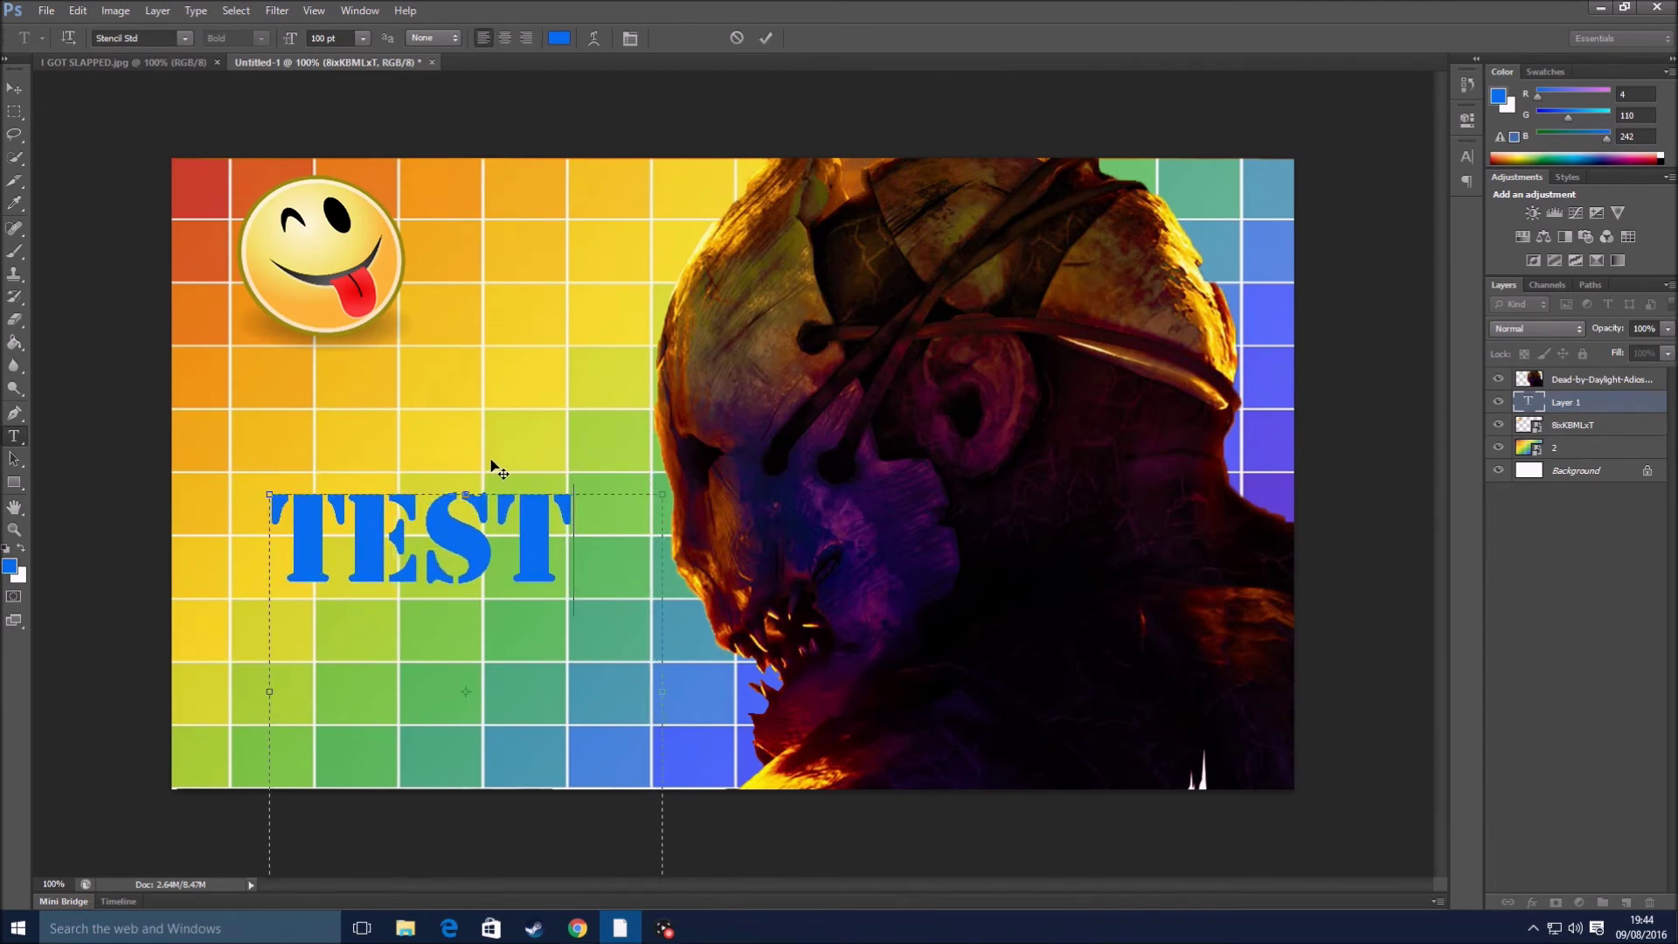
key(Left)
- Try to change the text colour to red d2071a without selecting the word TEST
click(559, 39)
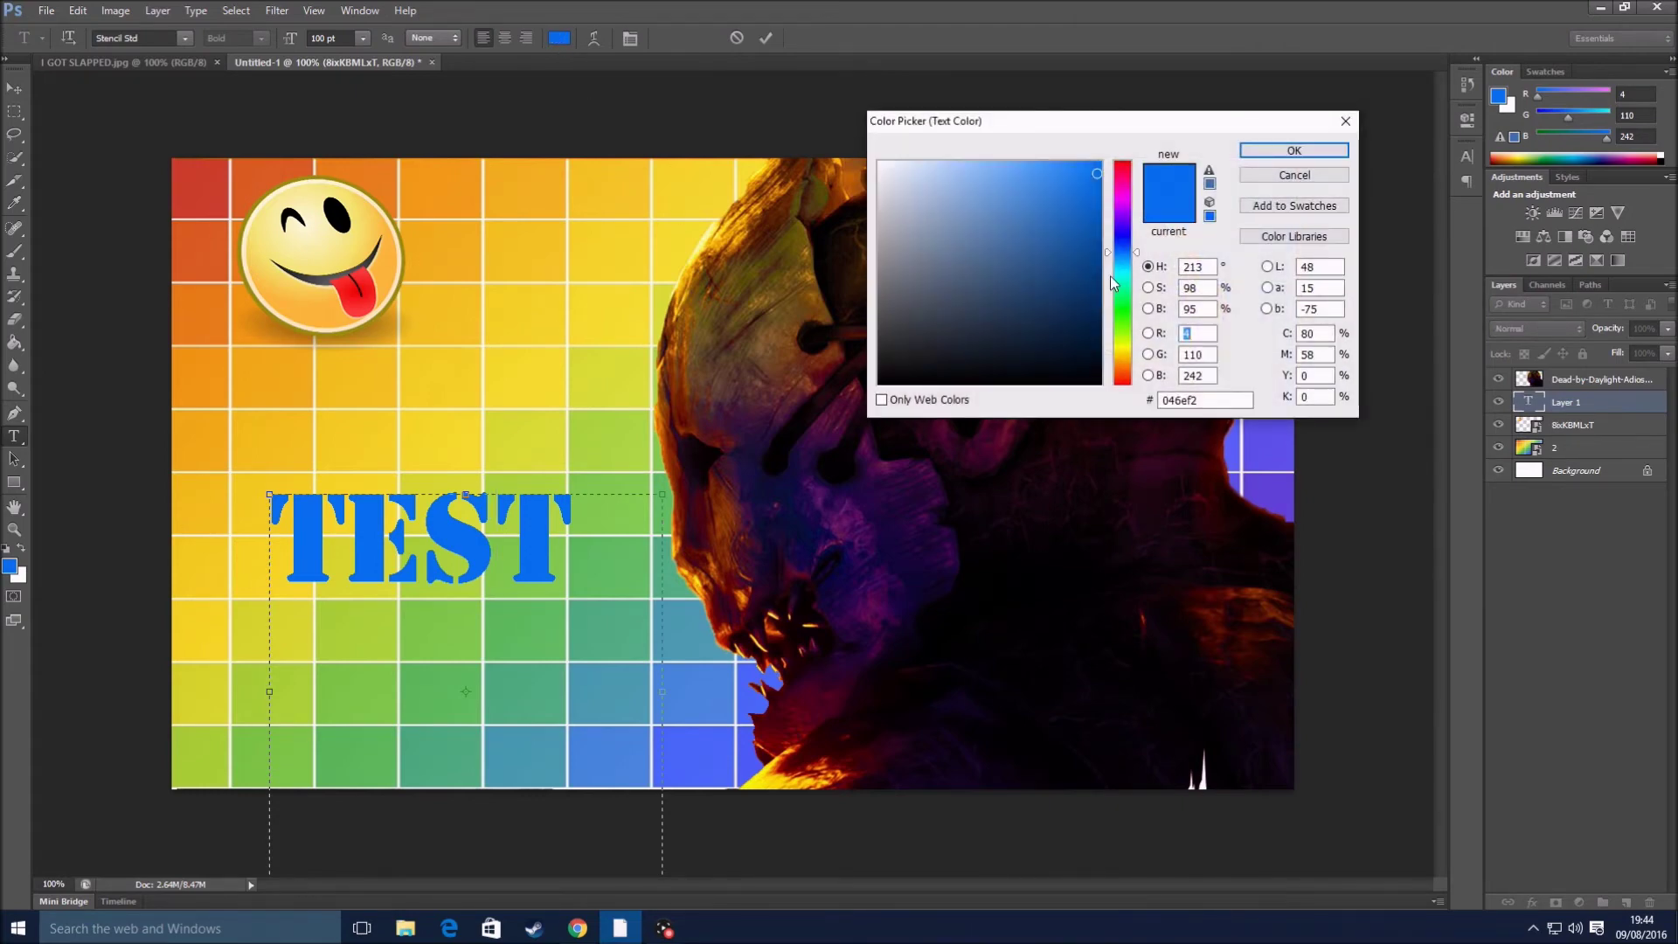
click(1120, 170)
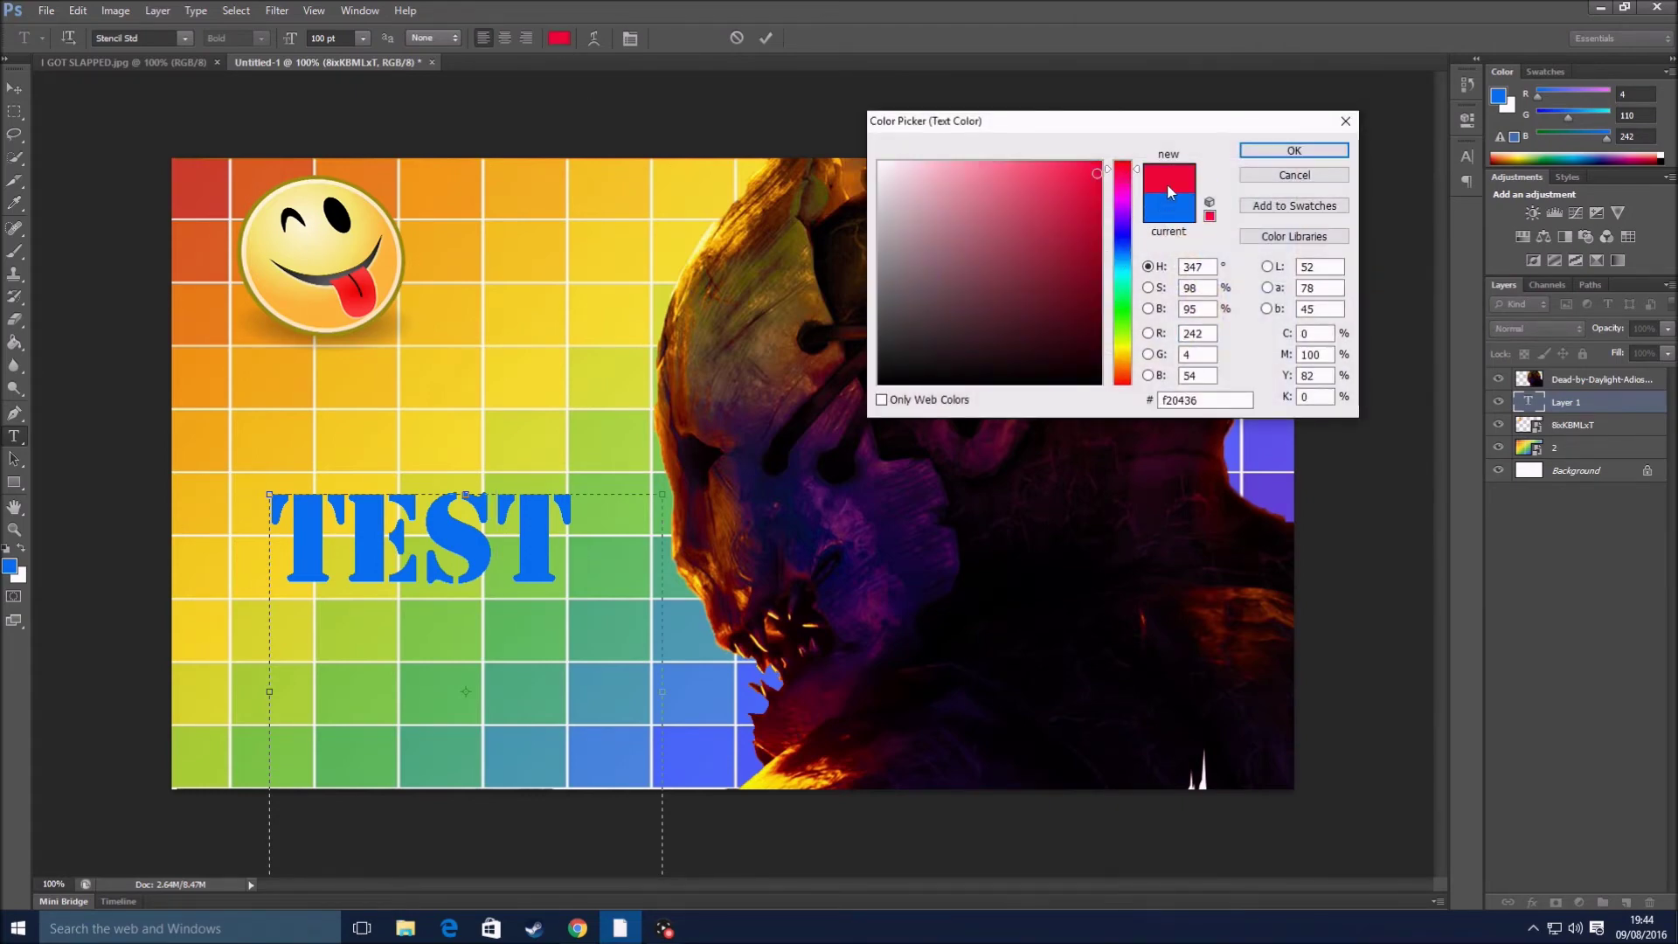
click(494, 552)
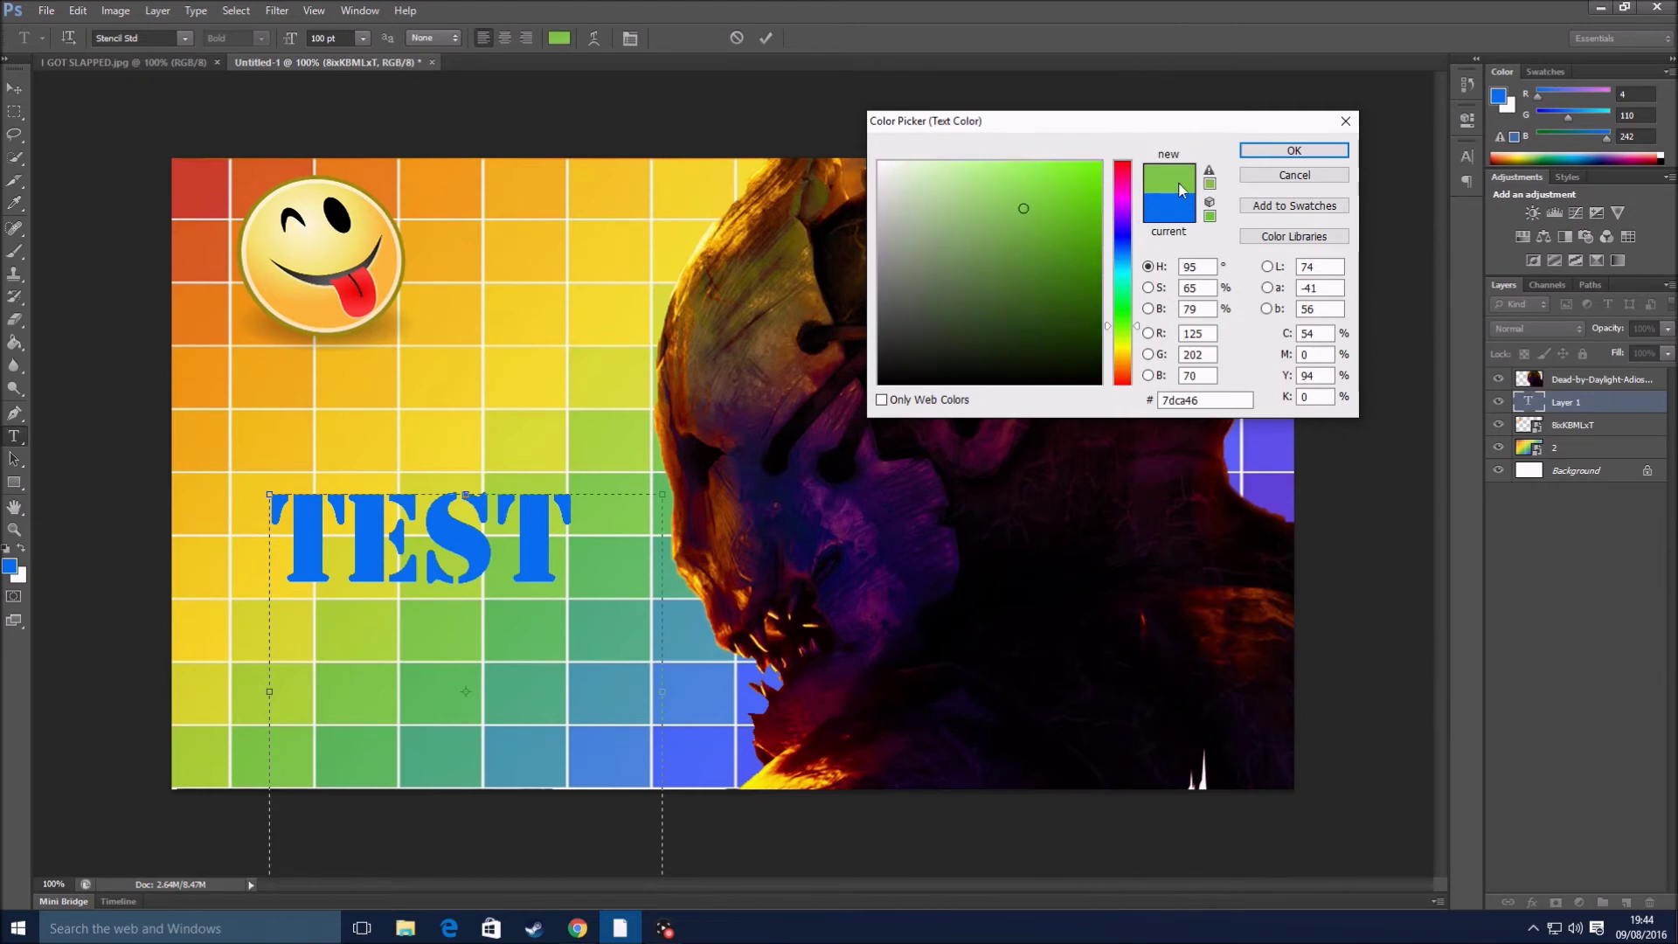
click(1122, 168)
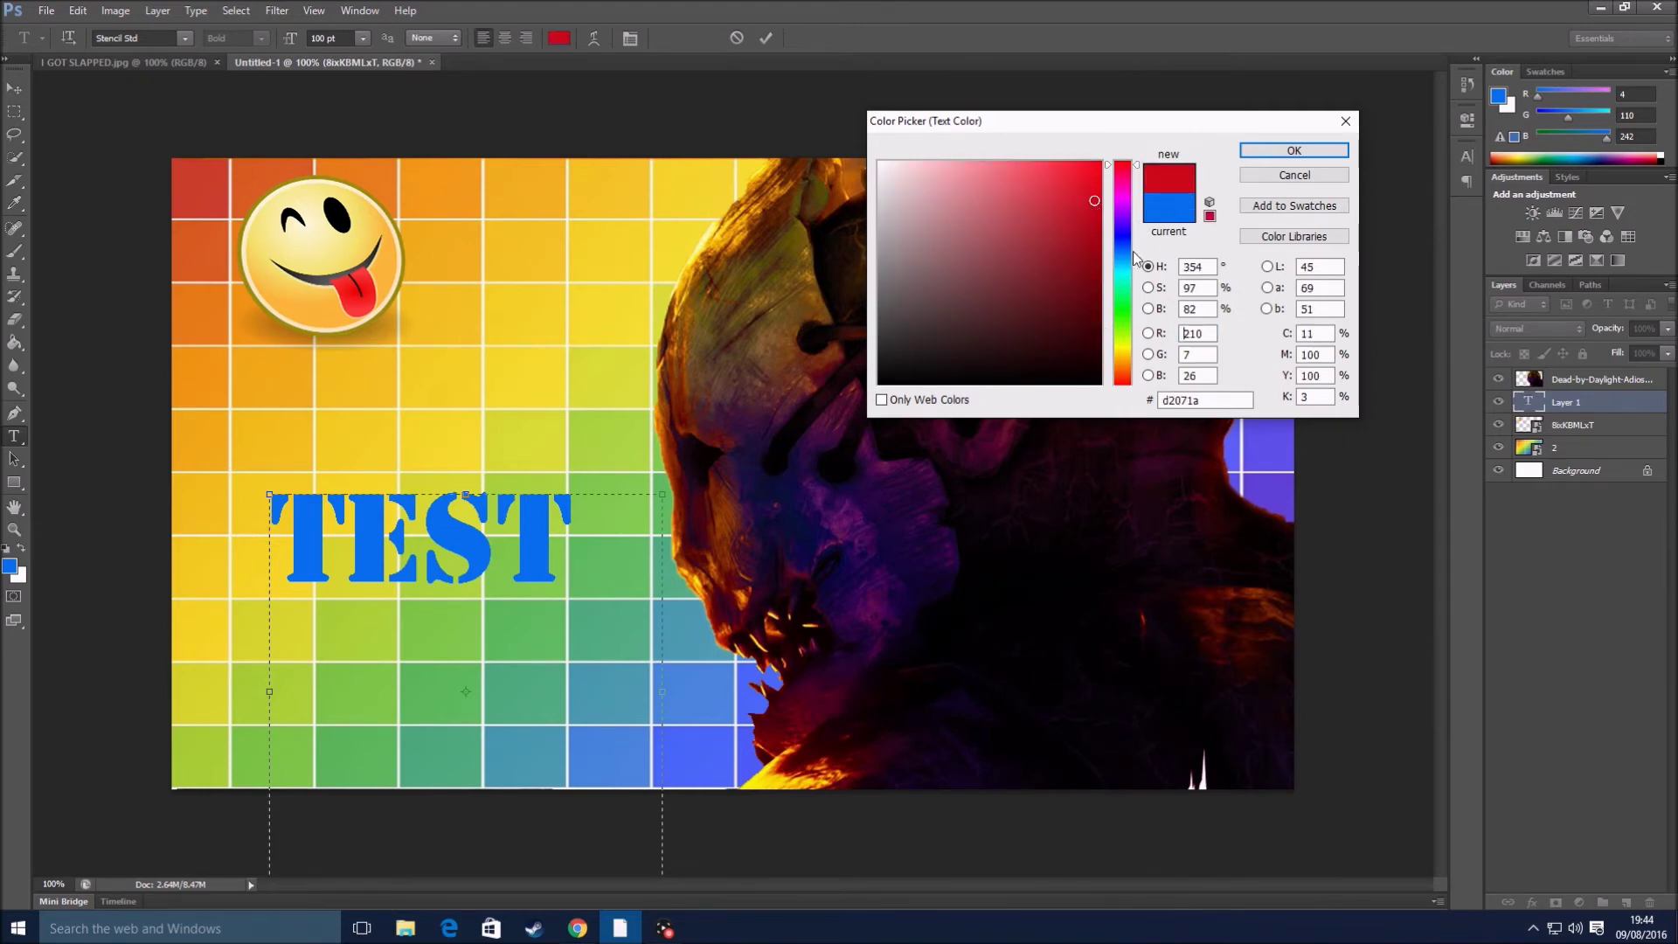
click(1320, 155)
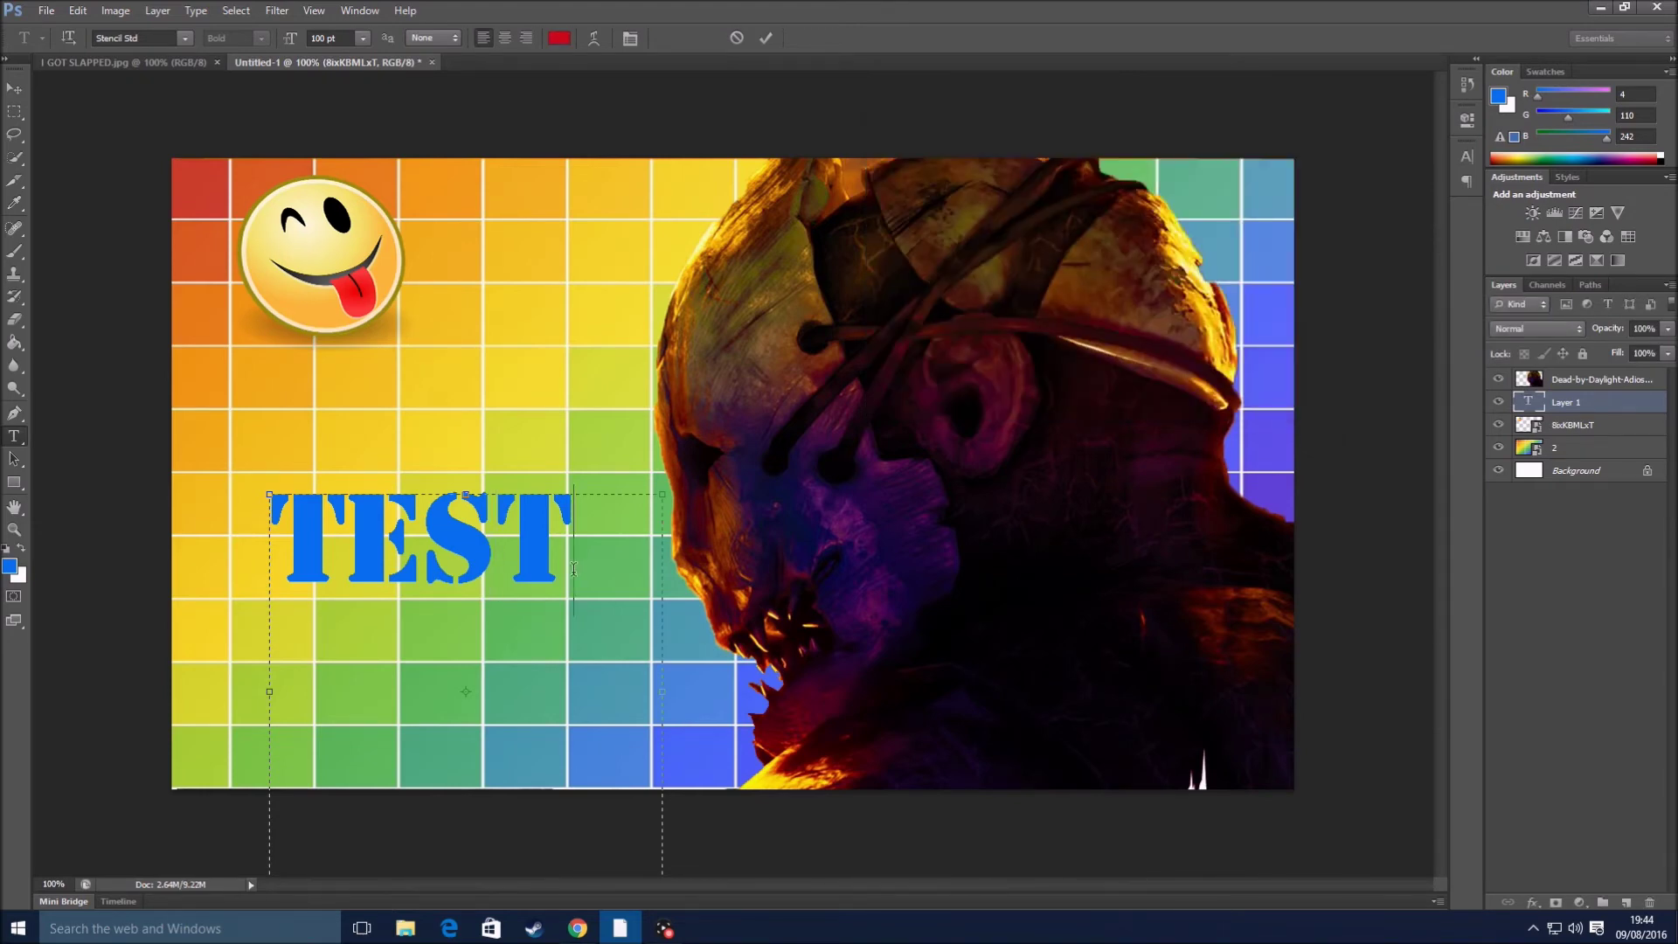
- Select the word TEST, set its colour to red f2043c, and commit the text
drag(575, 550, 297, 556)
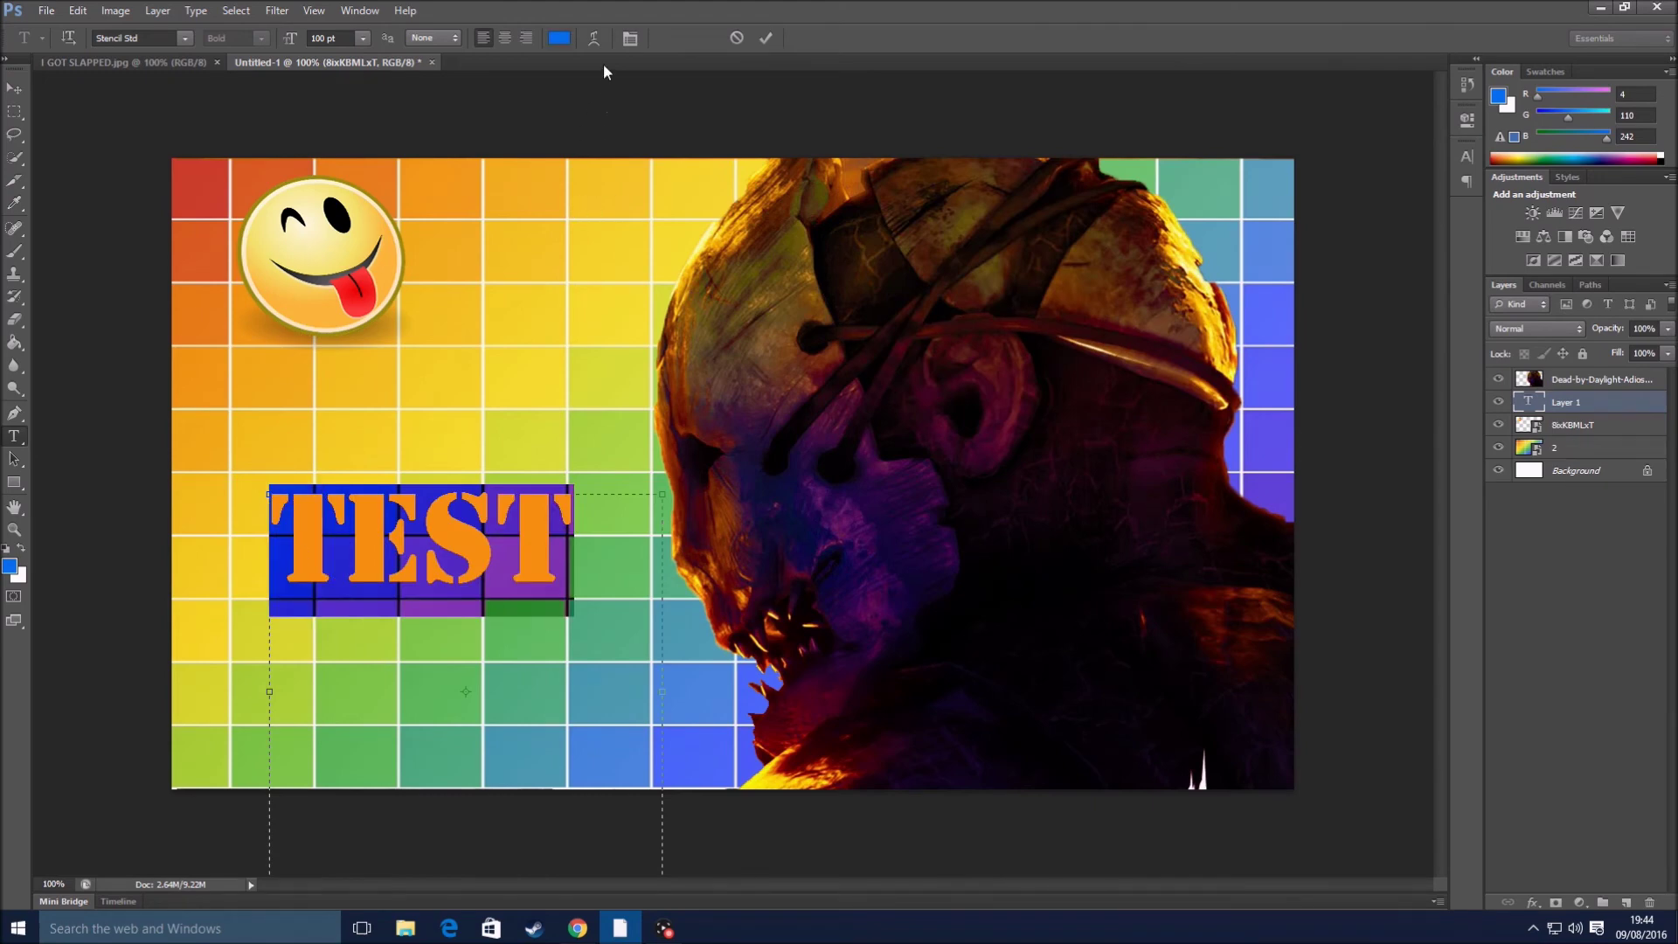
click(559, 38)
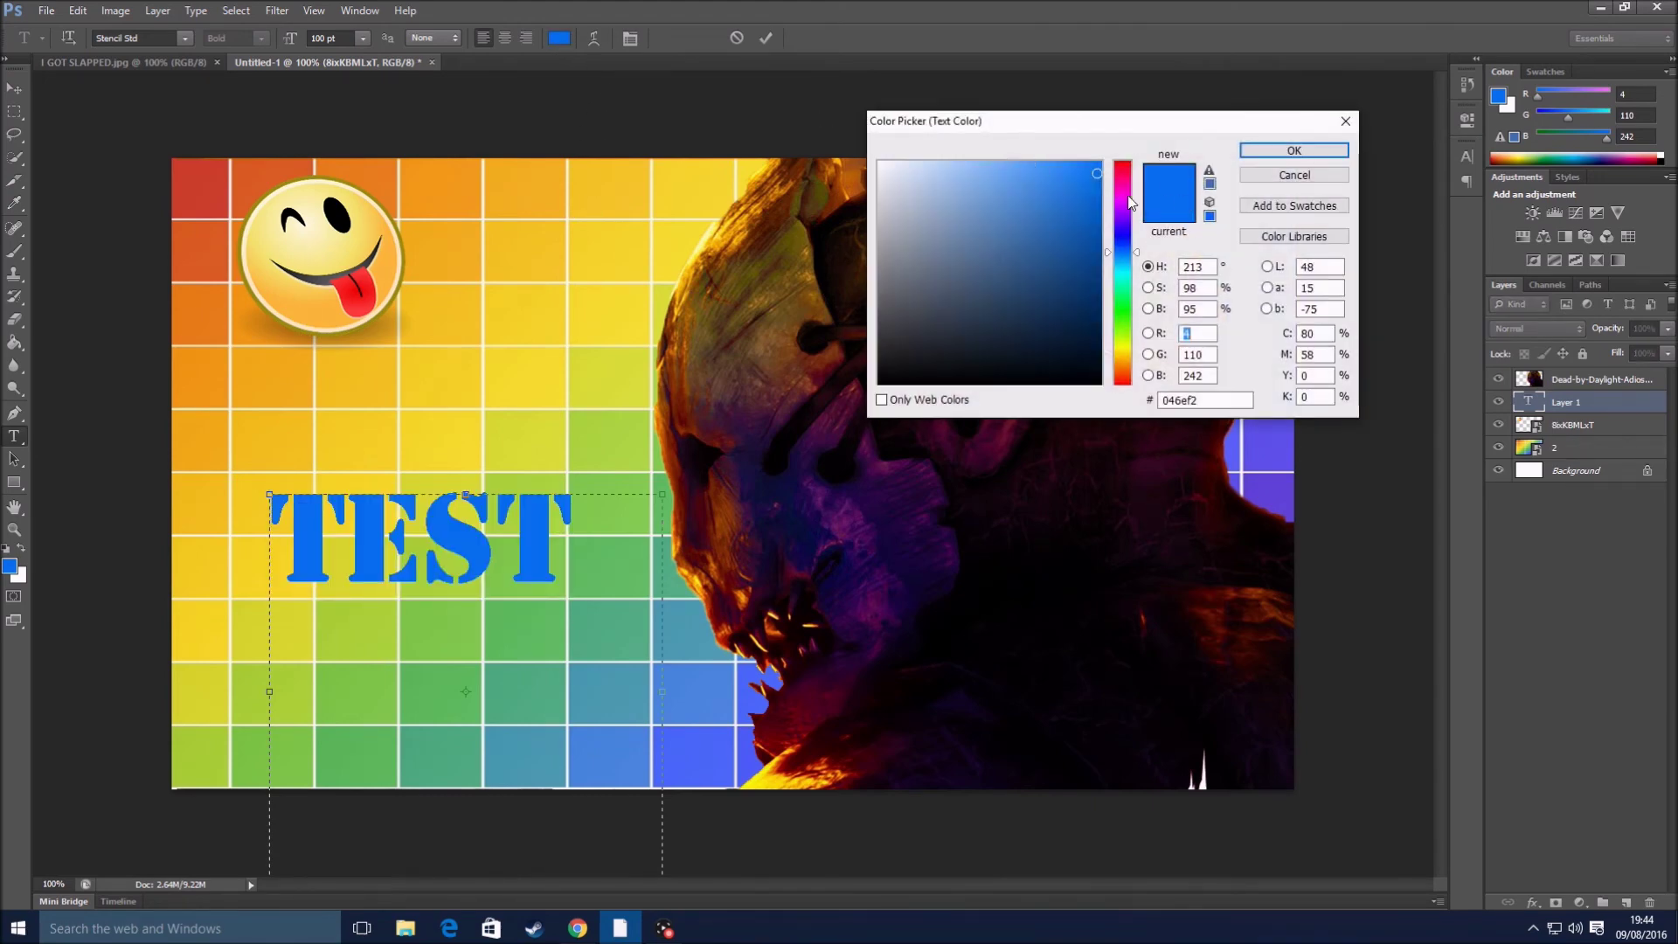
click(1122, 169)
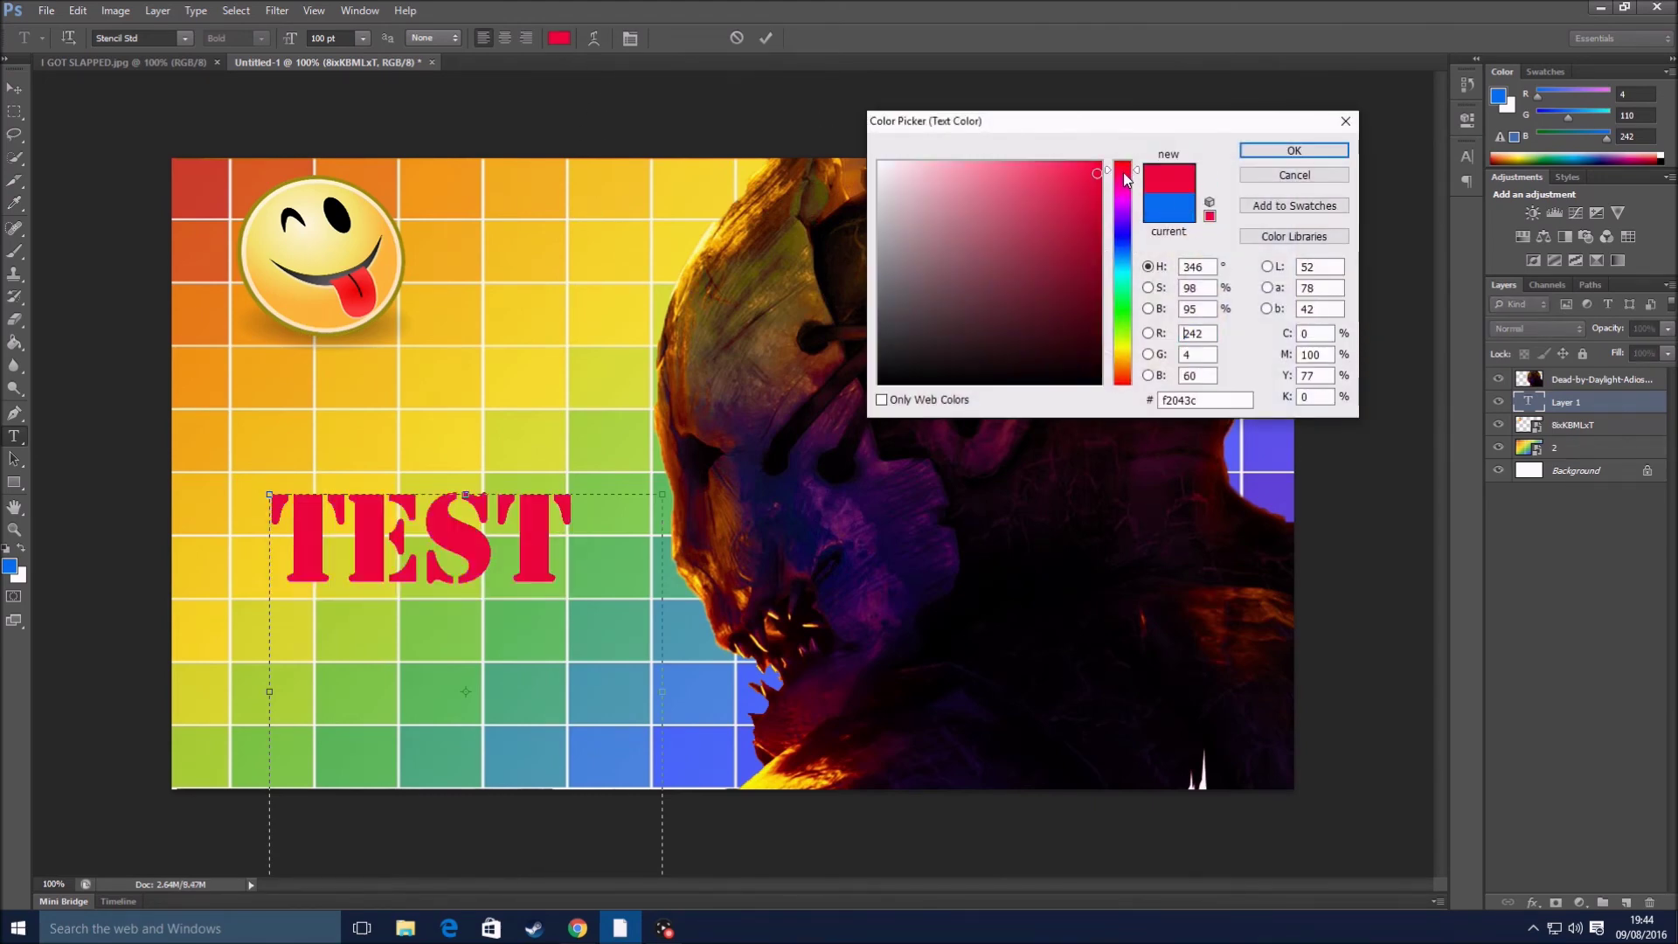
click(1266, 149)
click(622, 610)
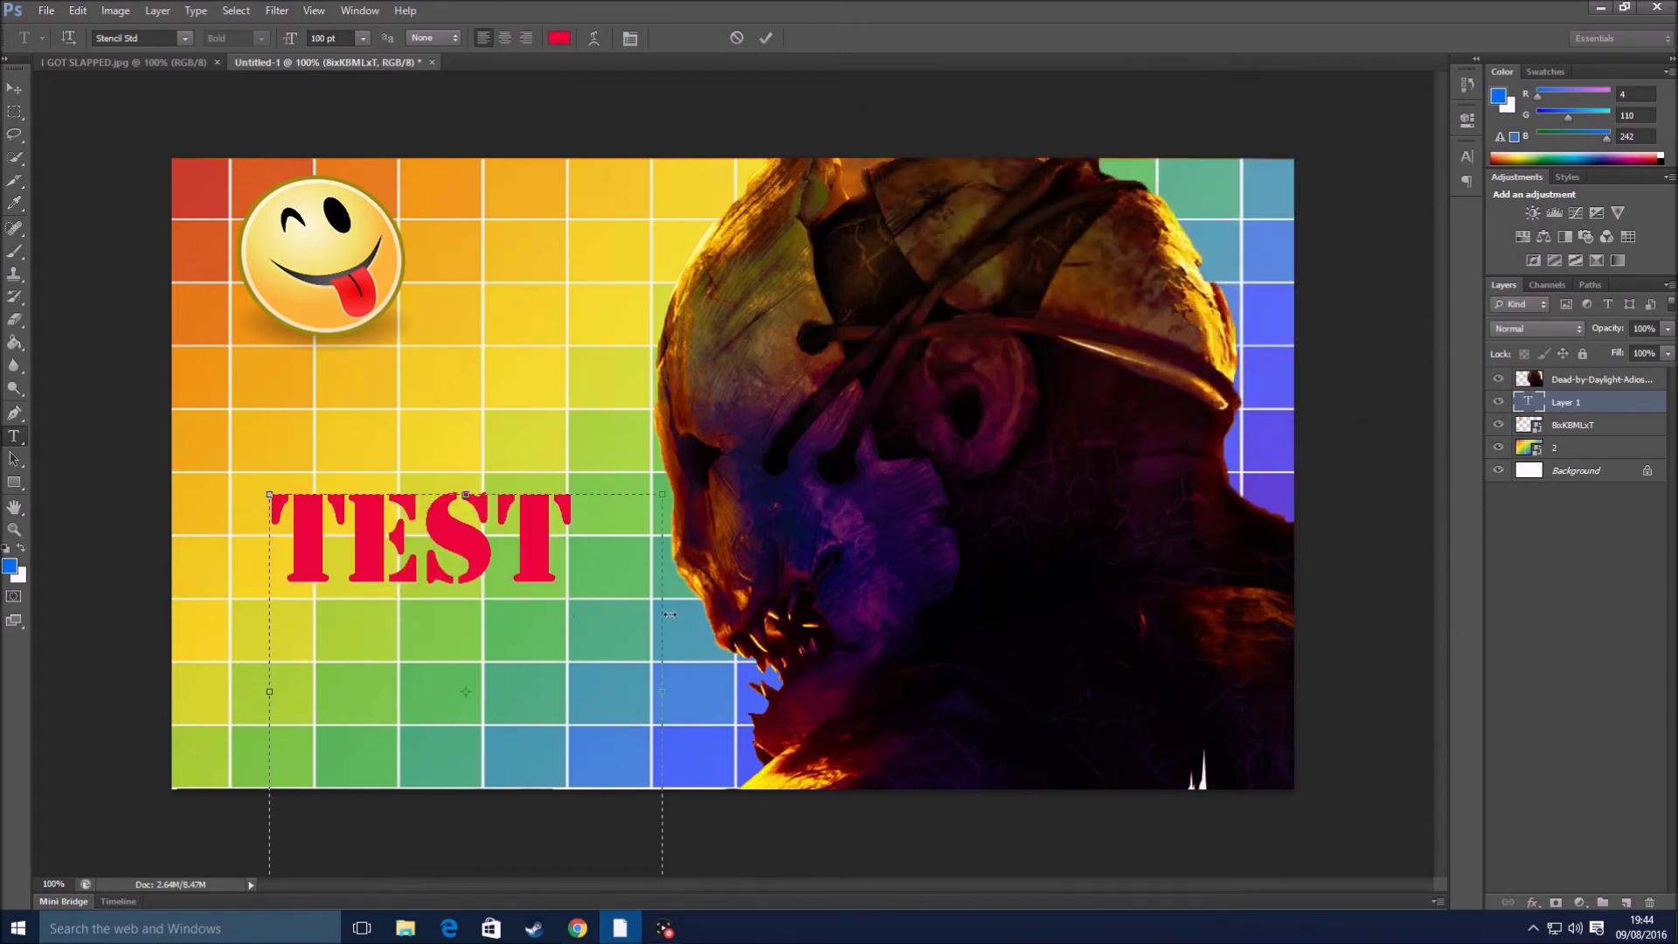
click(767, 37)
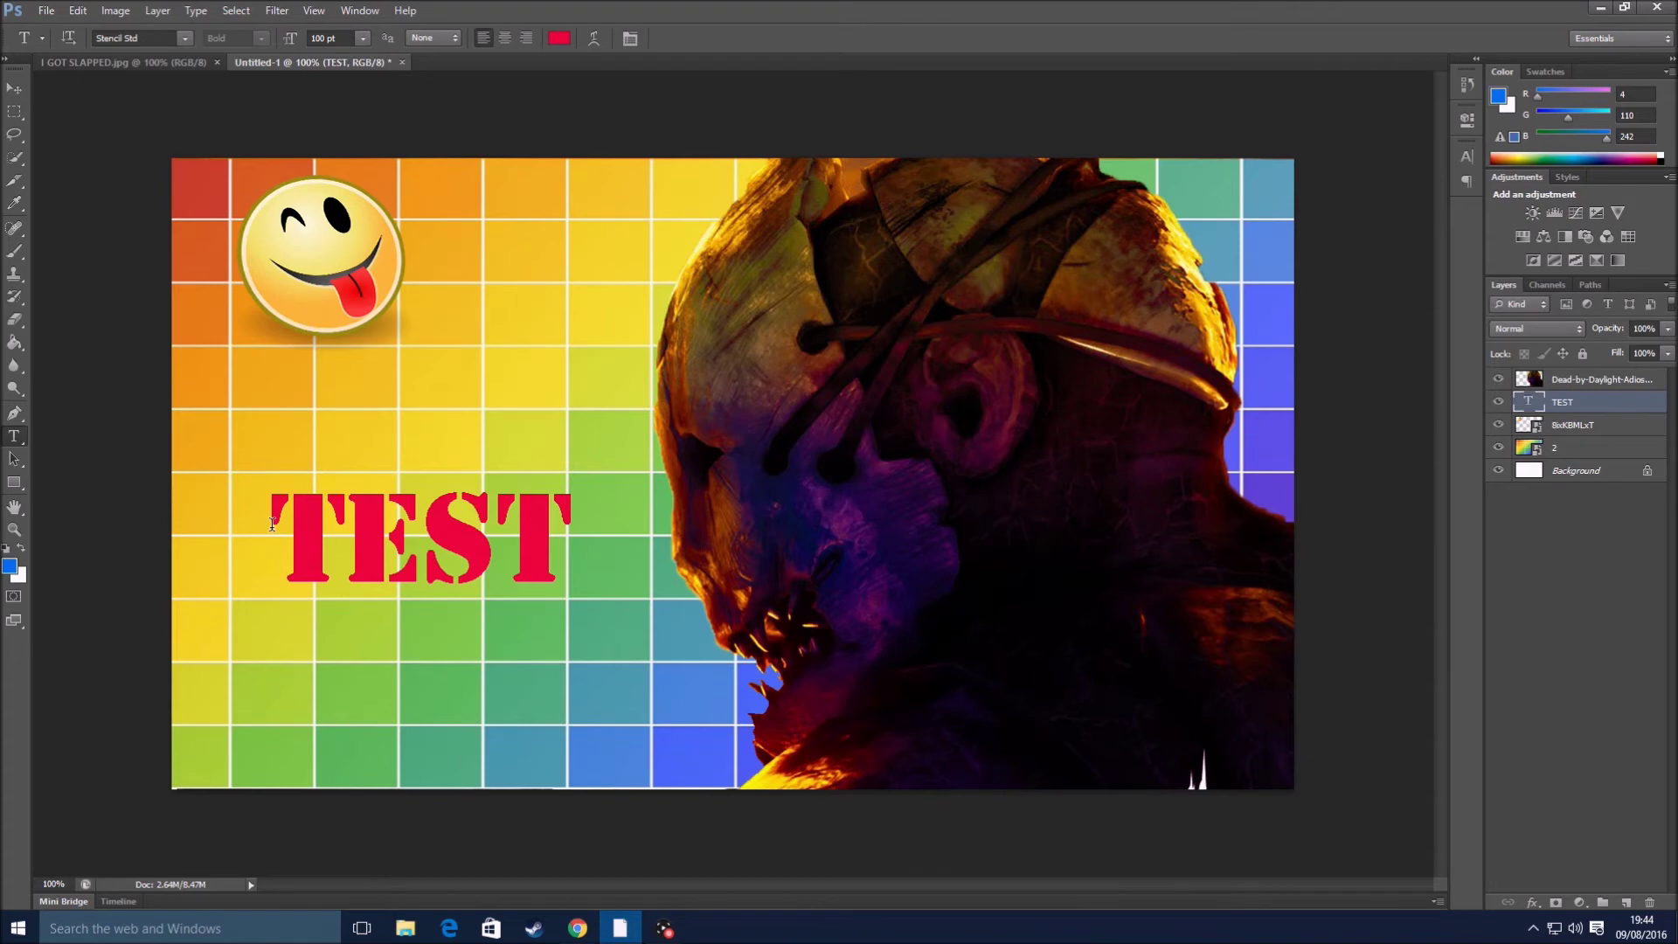
- Place the red bird logo image blogo from the Downloads folder into the thumbnail
click(48, 10)
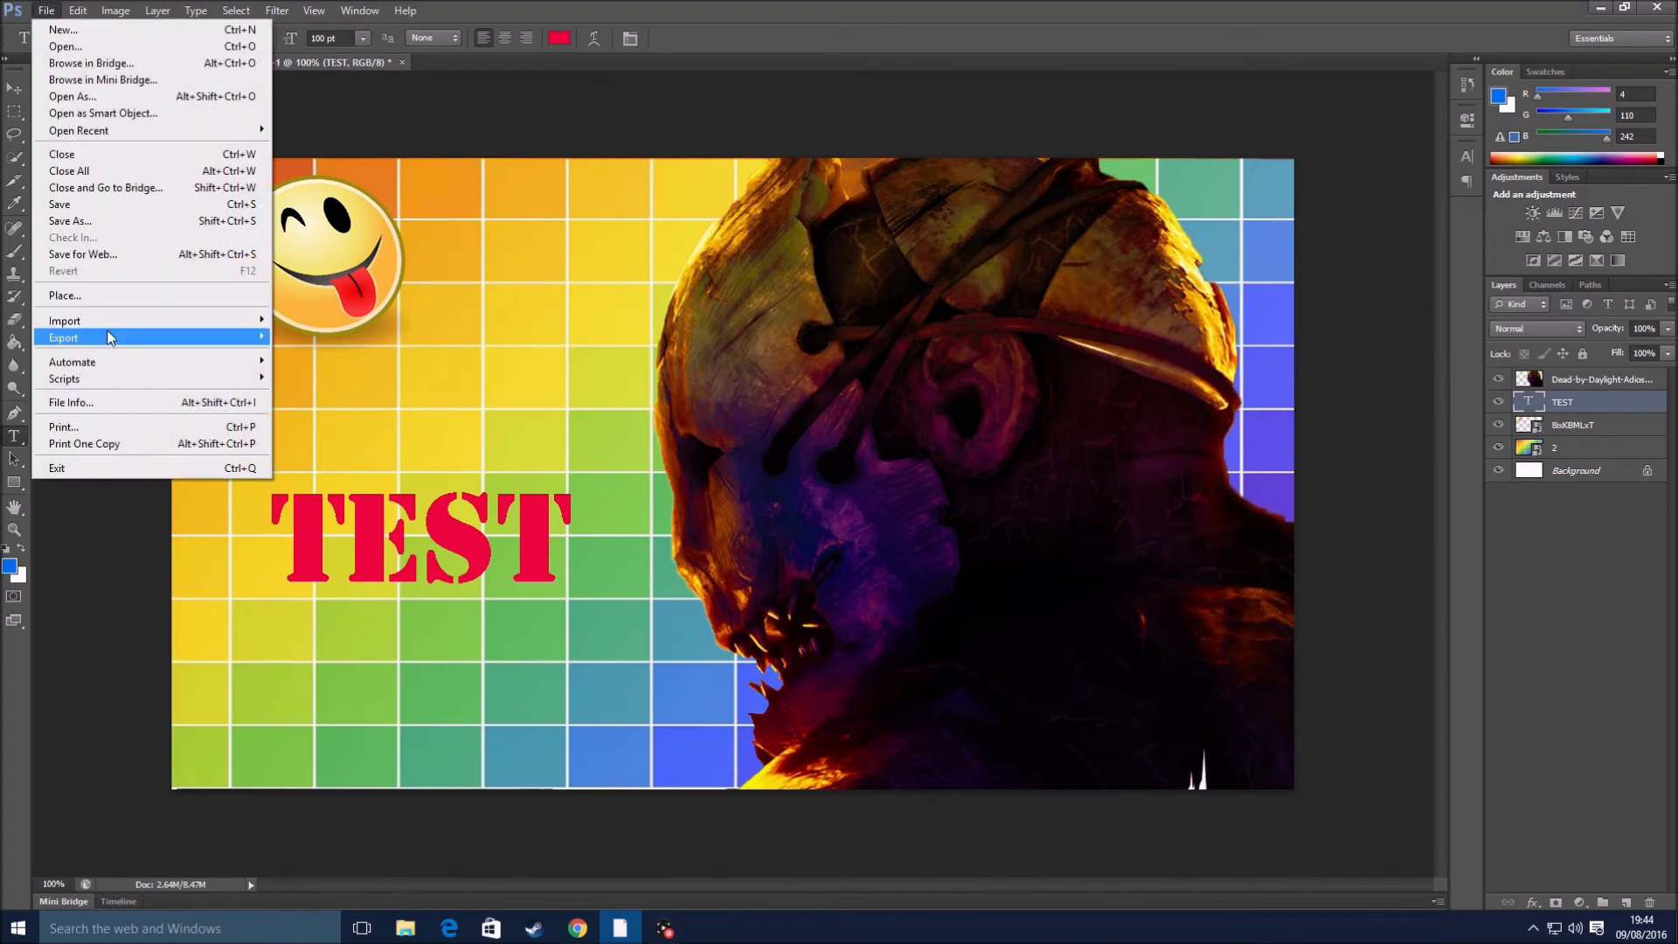
click(103, 294)
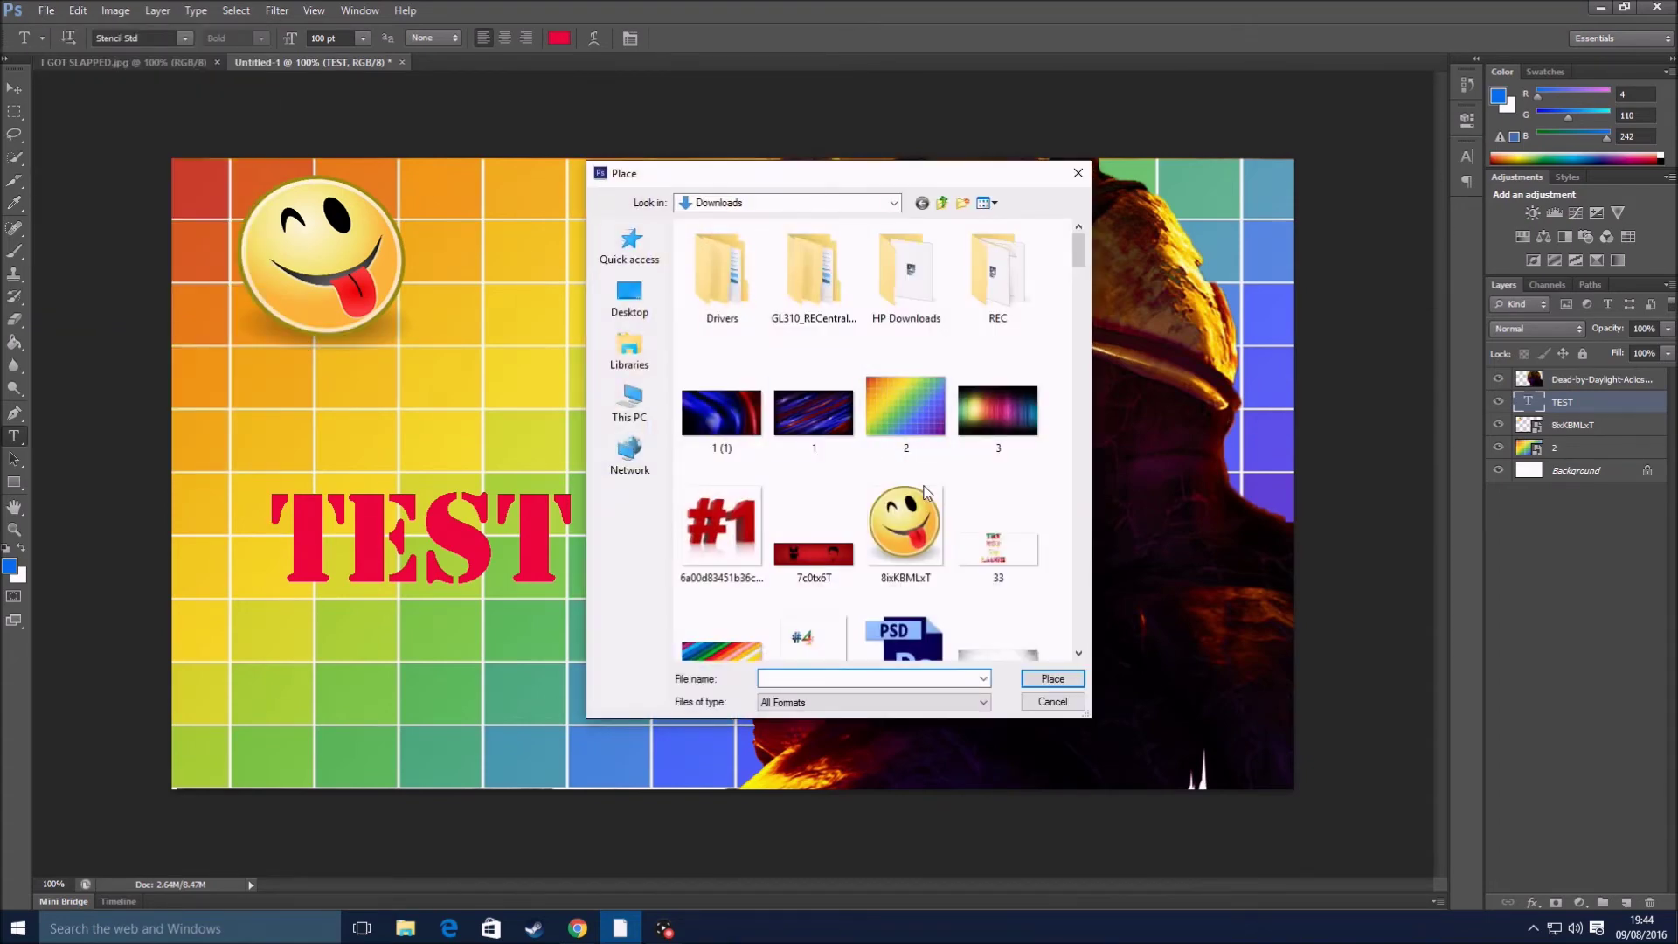
scroll(1001, 525, down, 5)
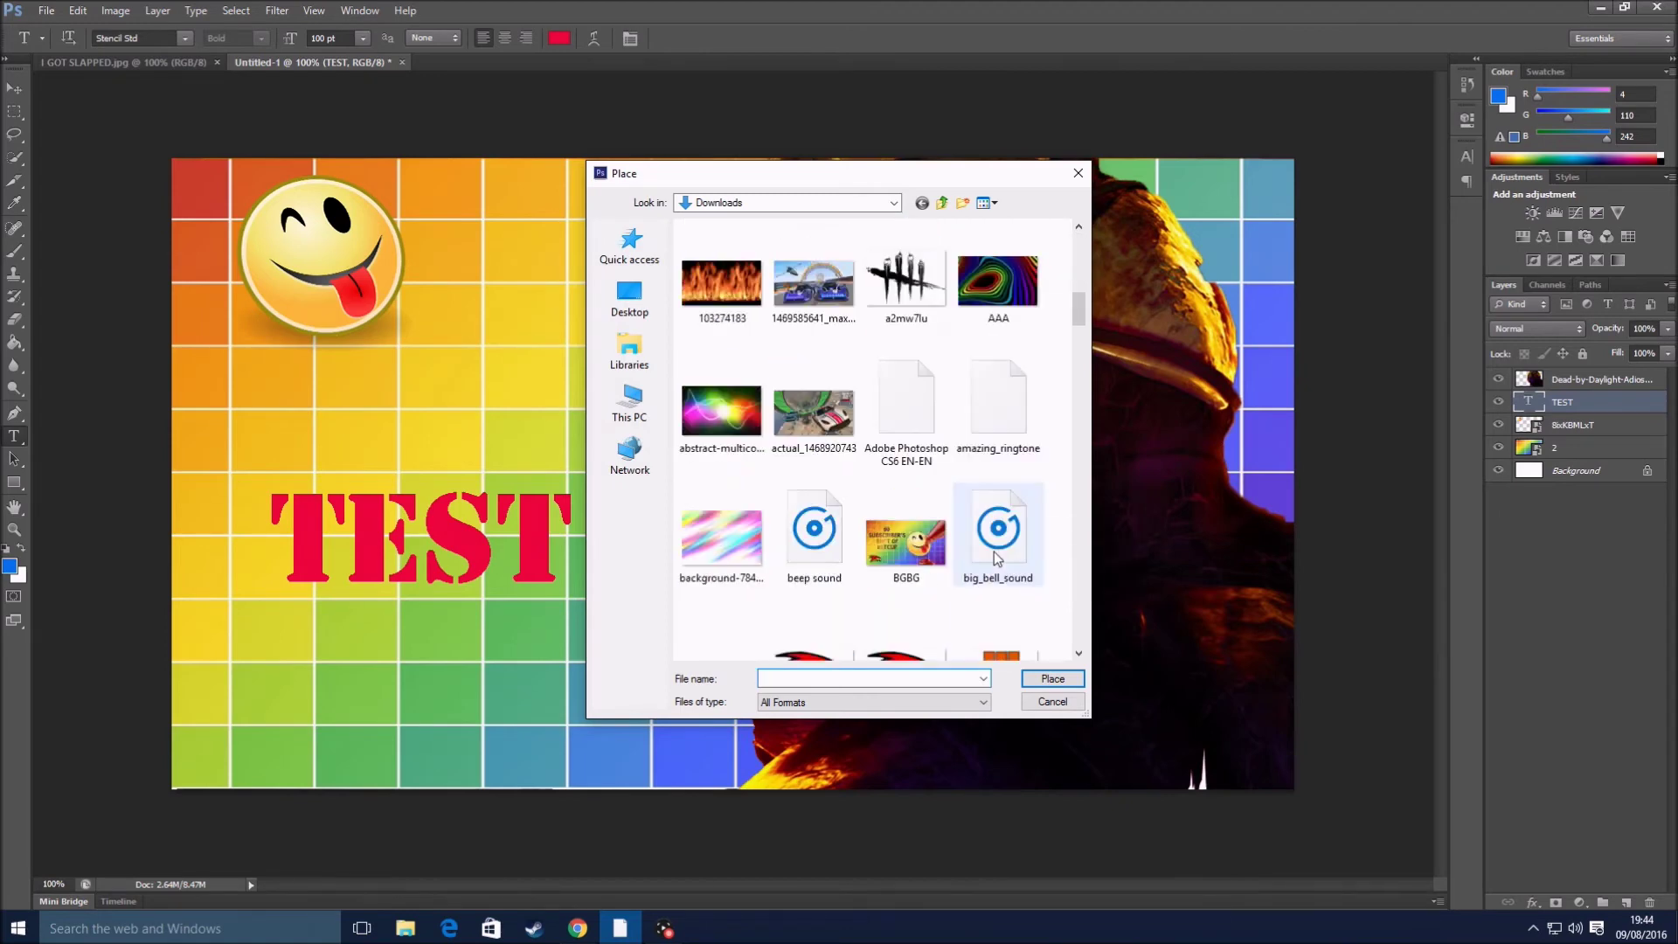
scroll(994, 560, down, 10)
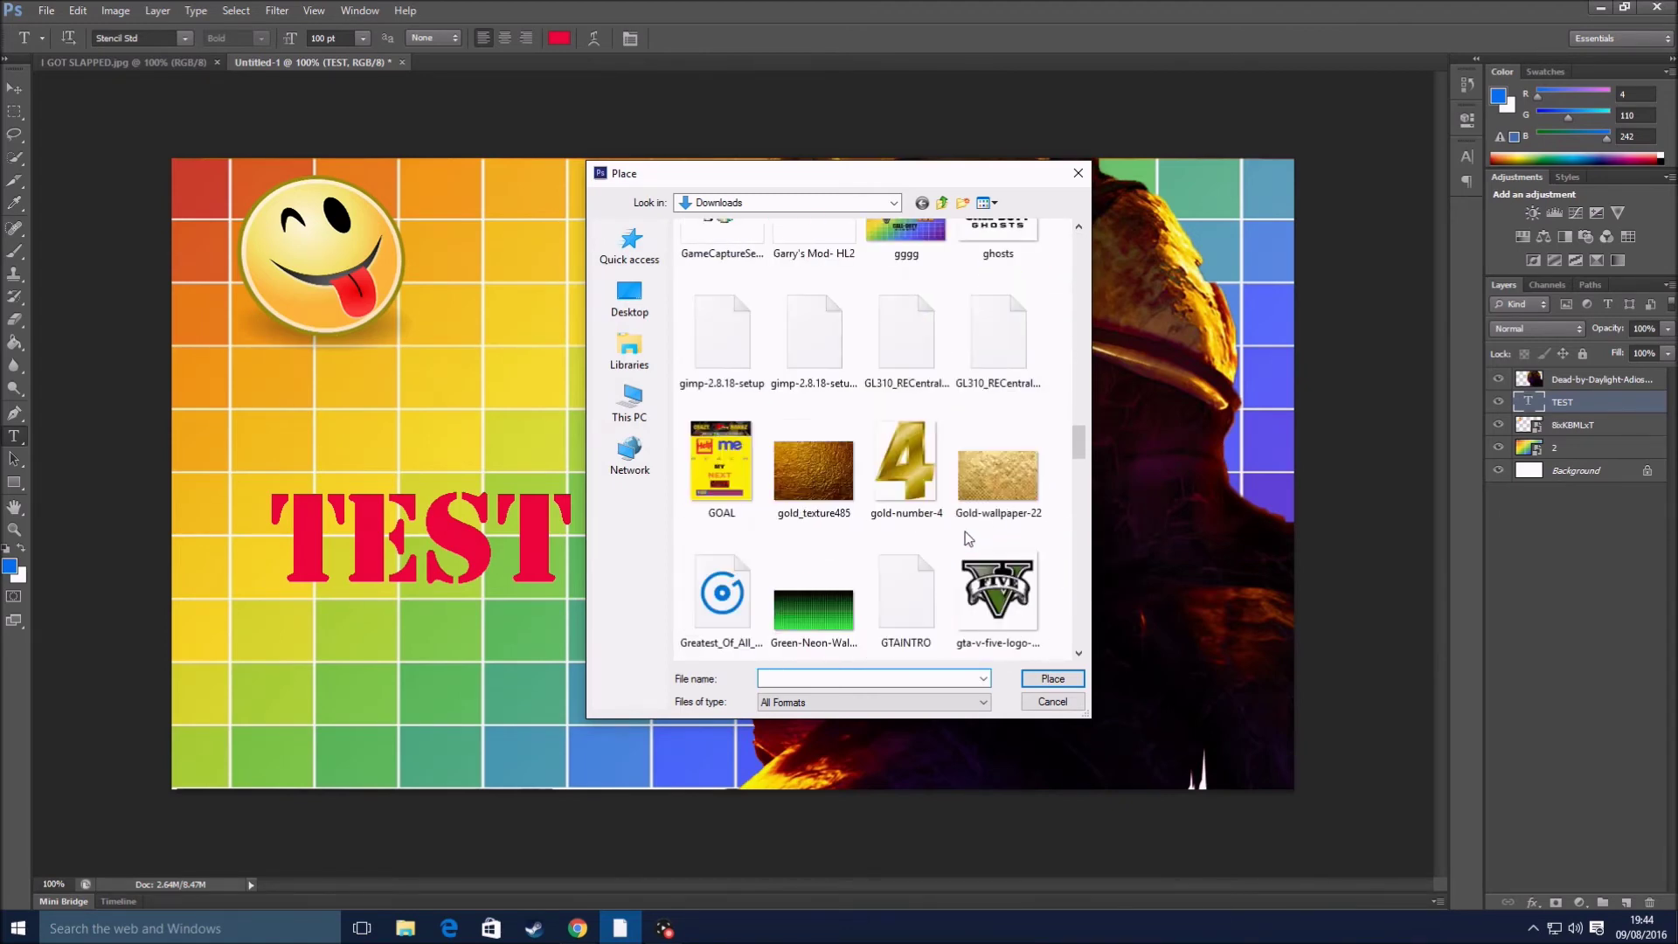
scroll(958, 533, down, 10)
scroll(920, 472, down, 10)
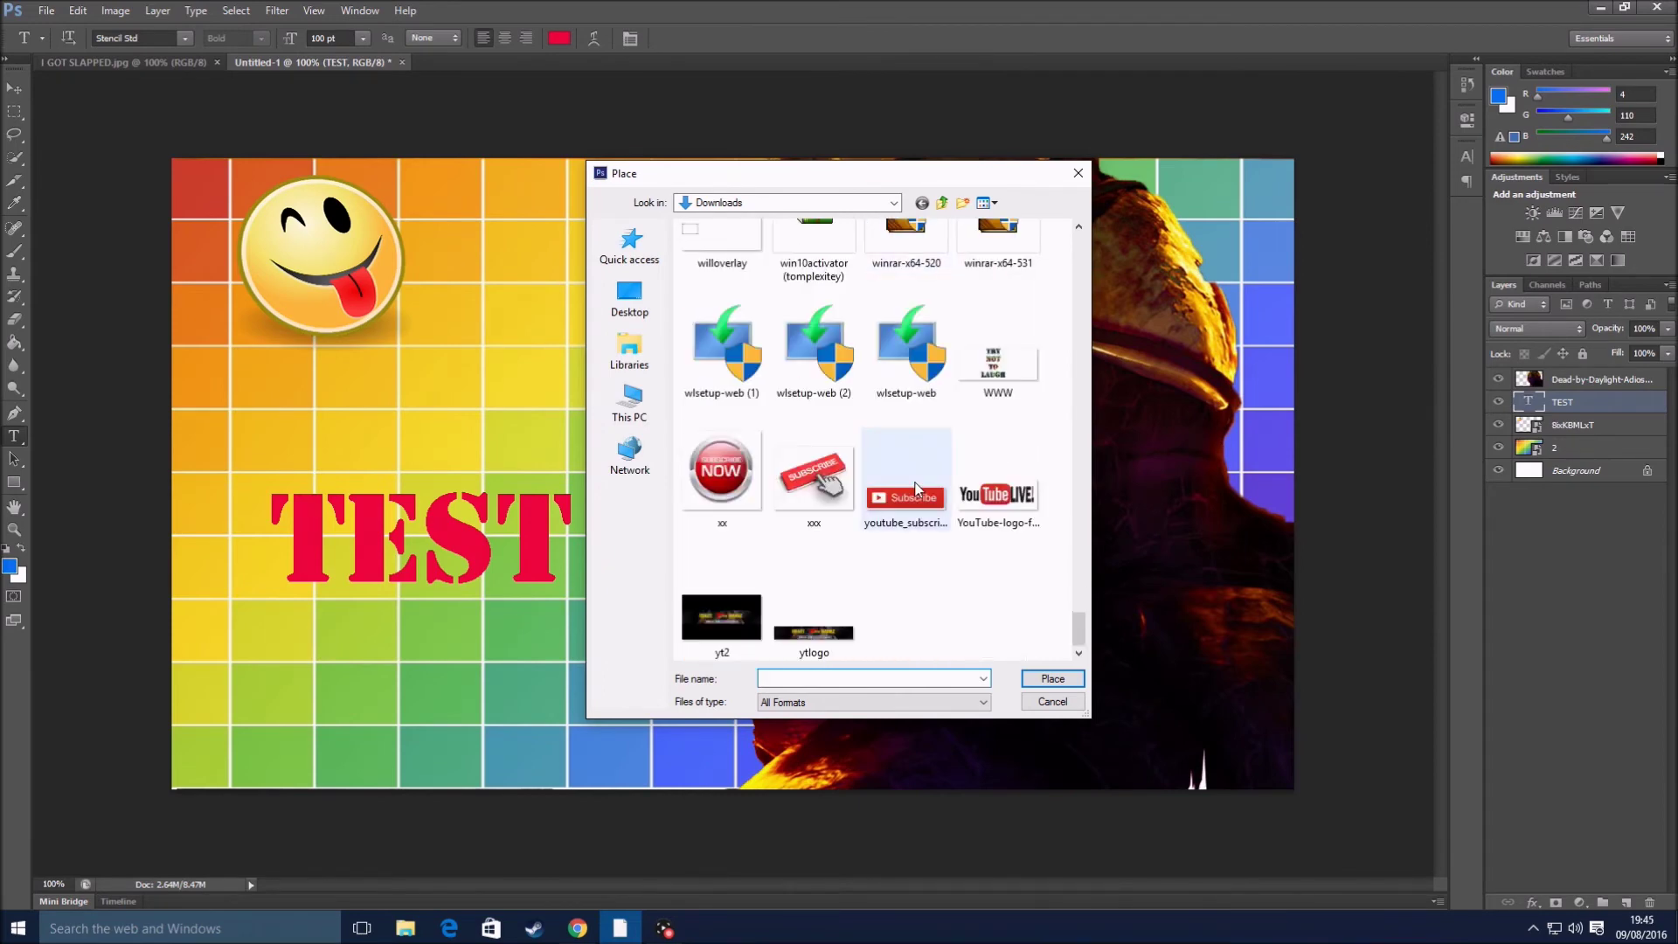
scroll(916, 485, up, 20)
scroll(918, 481, down, 5)
scroll(917, 479, up, 10)
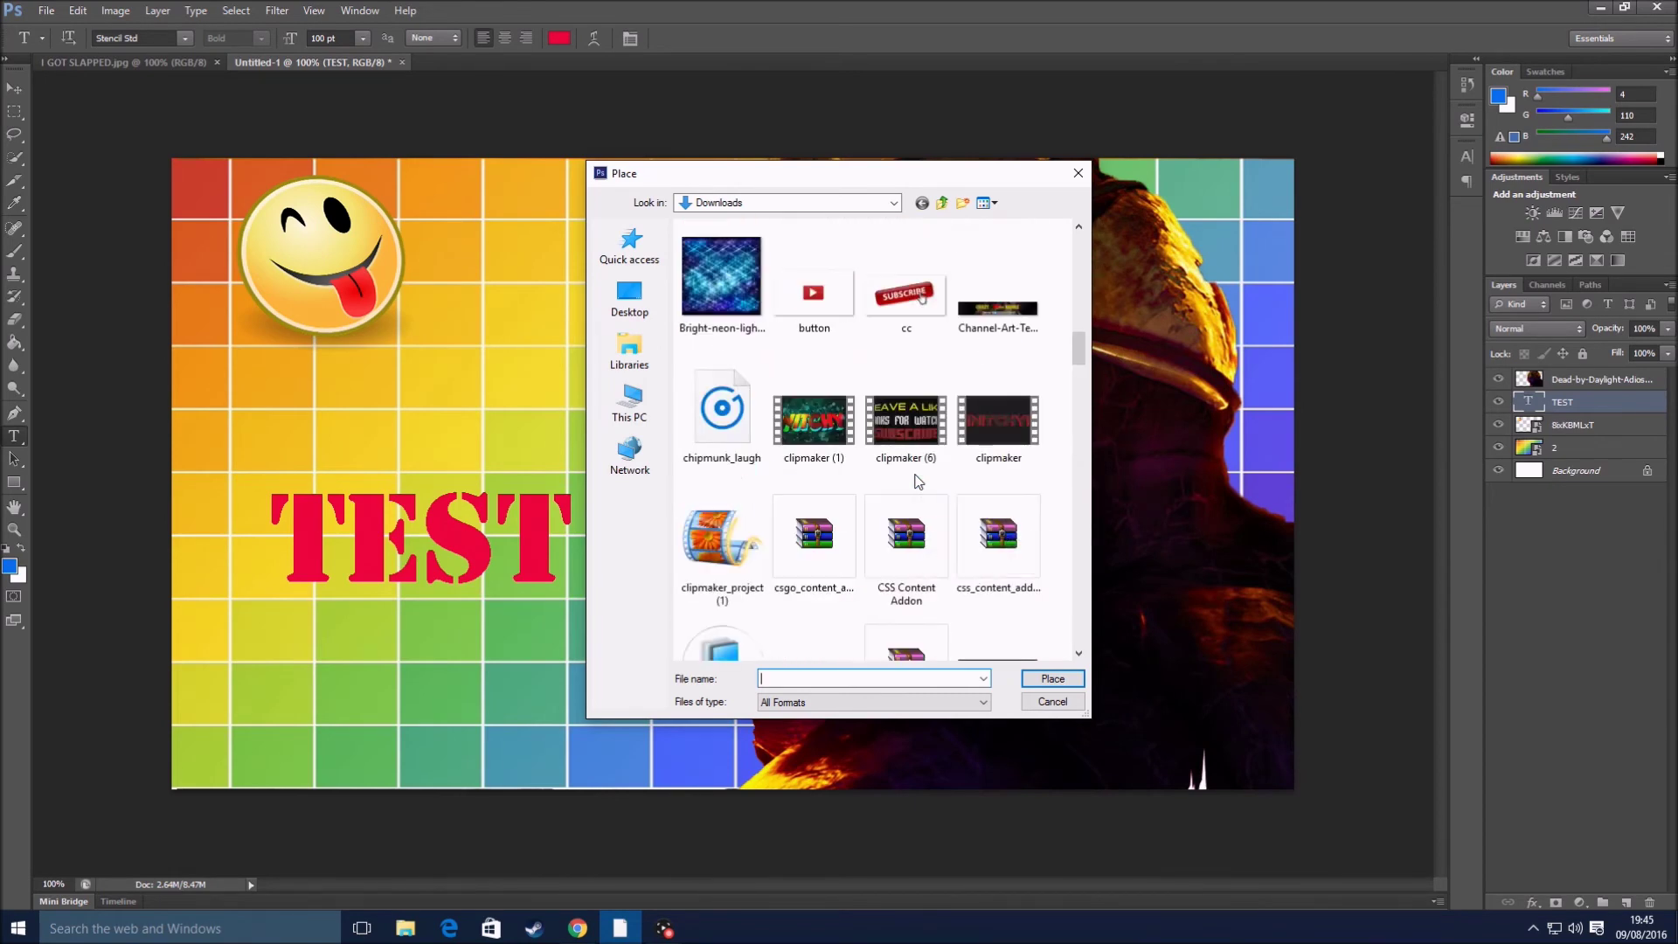
scroll(916, 480, up, 4)
double_click(813, 555)
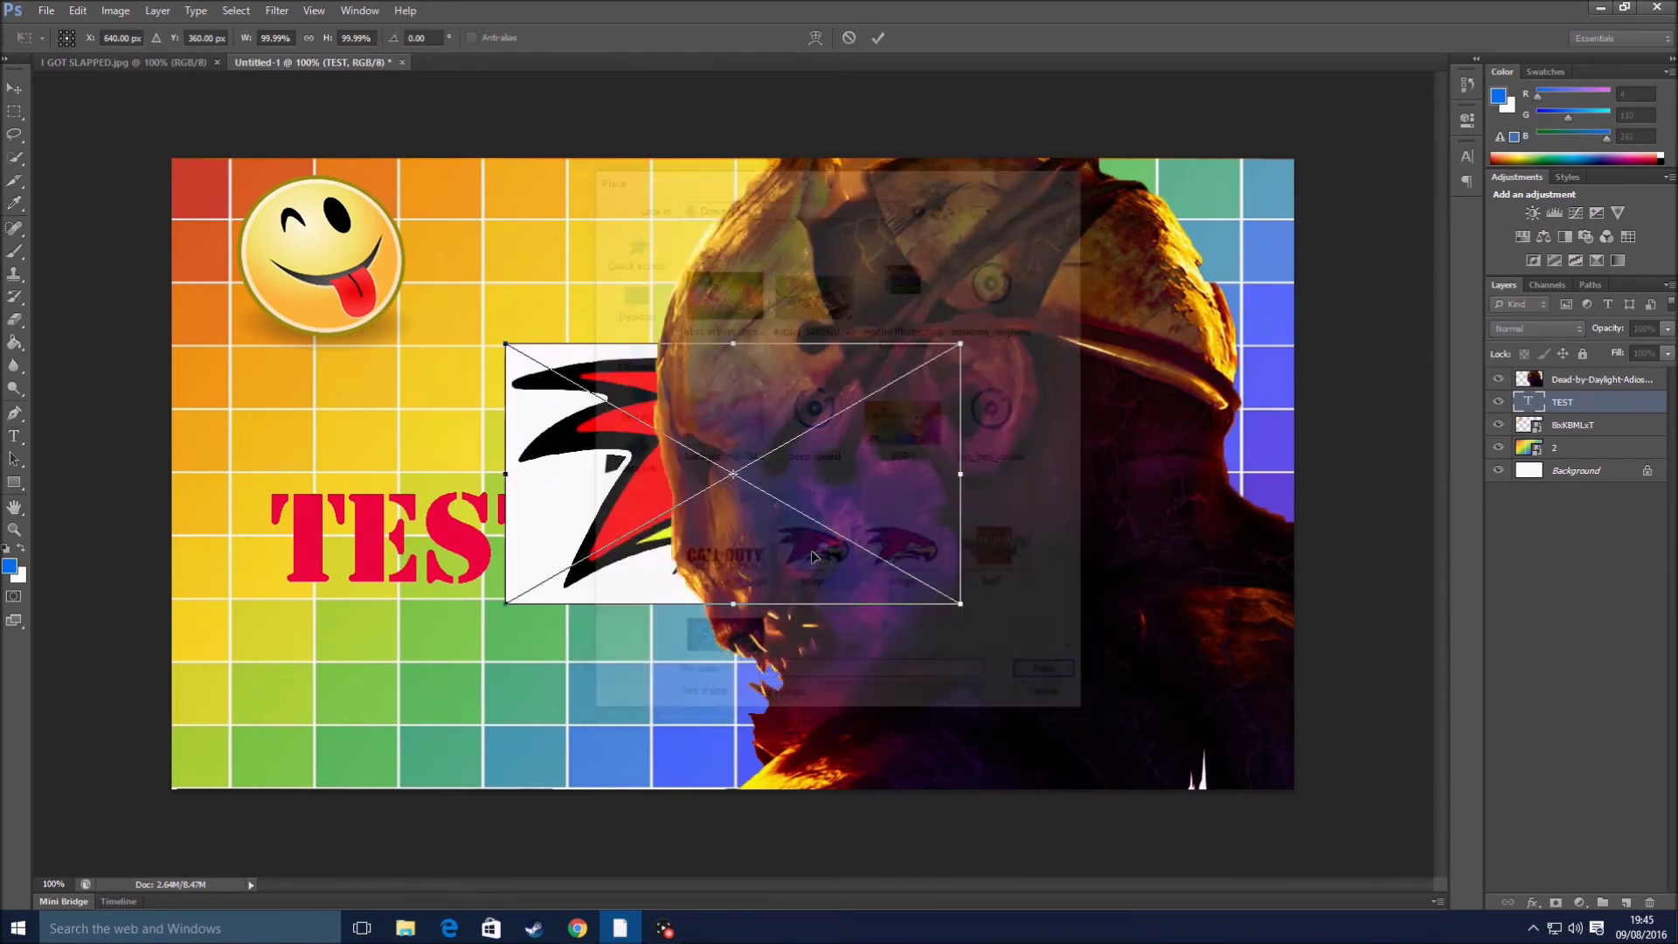
- Scale the placed bird logo to about 41%, position it below the TEST text, and commit the placement
drag(582, 393, 262, 507)
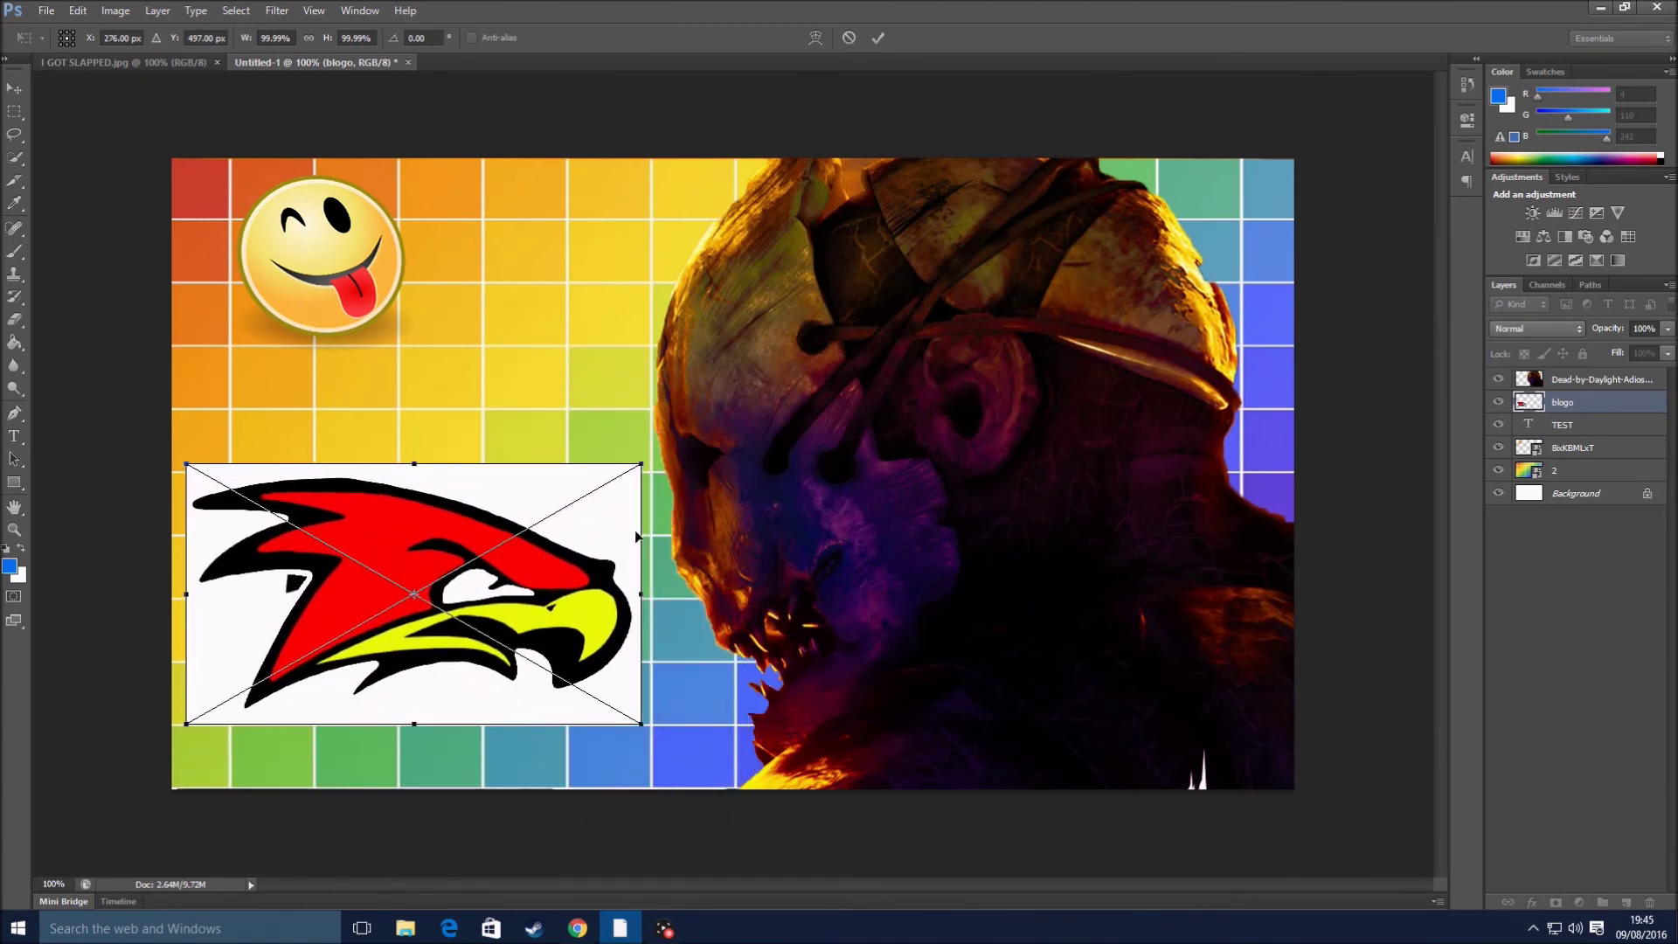
drag(642, 464, 402, 642)
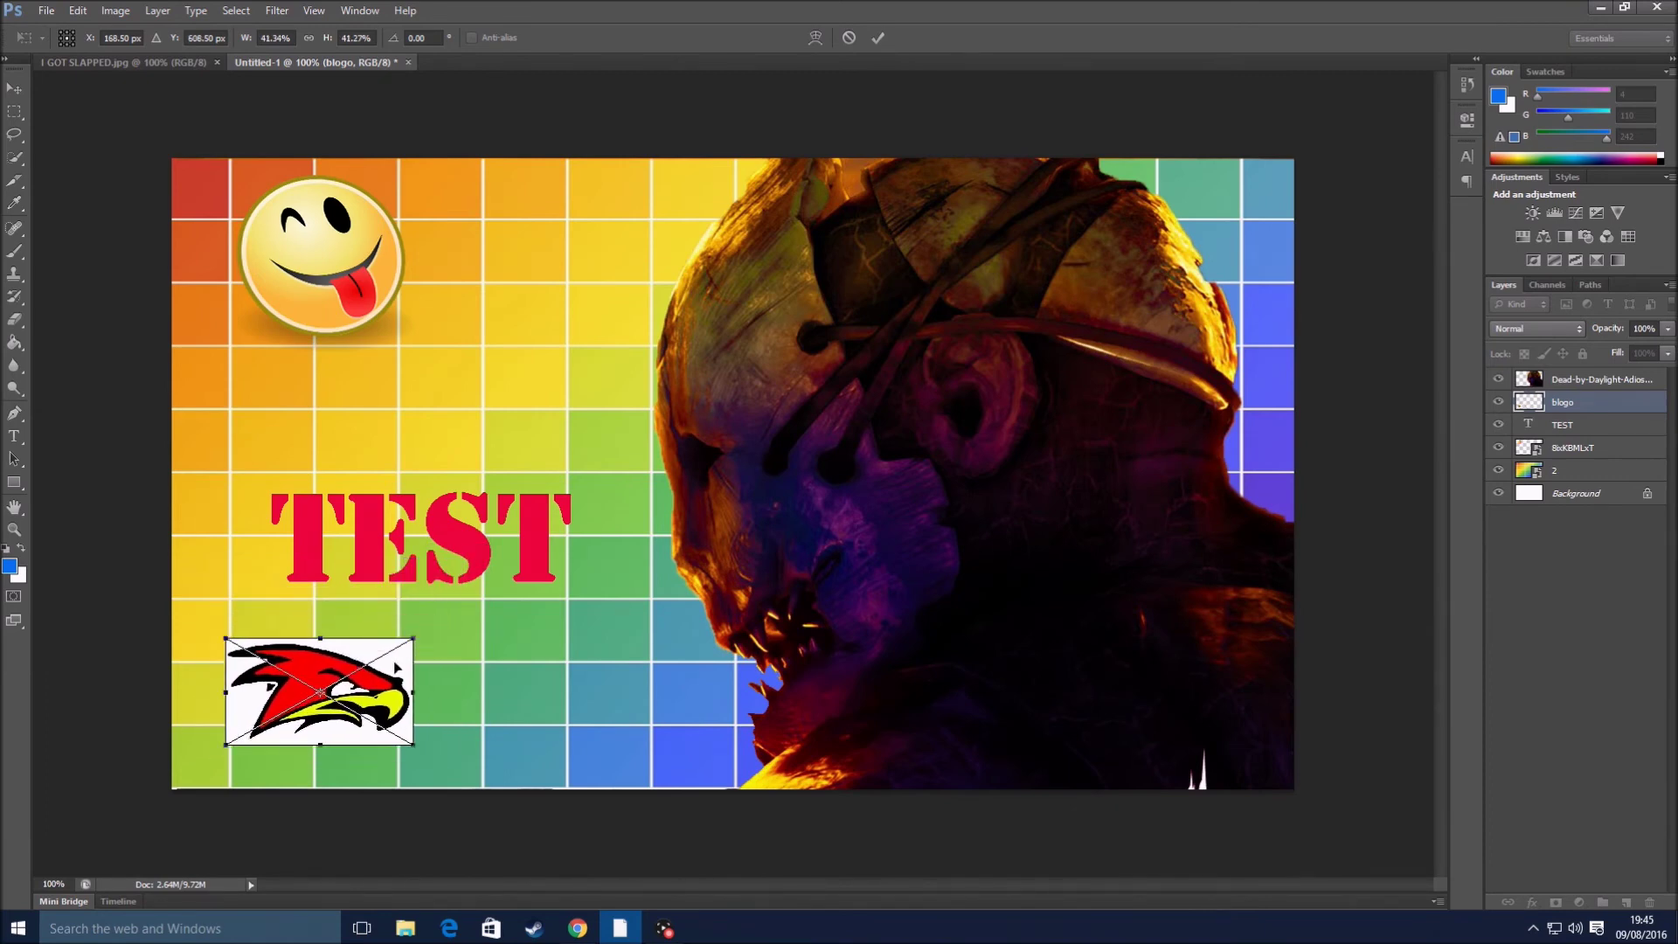
click(878, 38)
key(t)
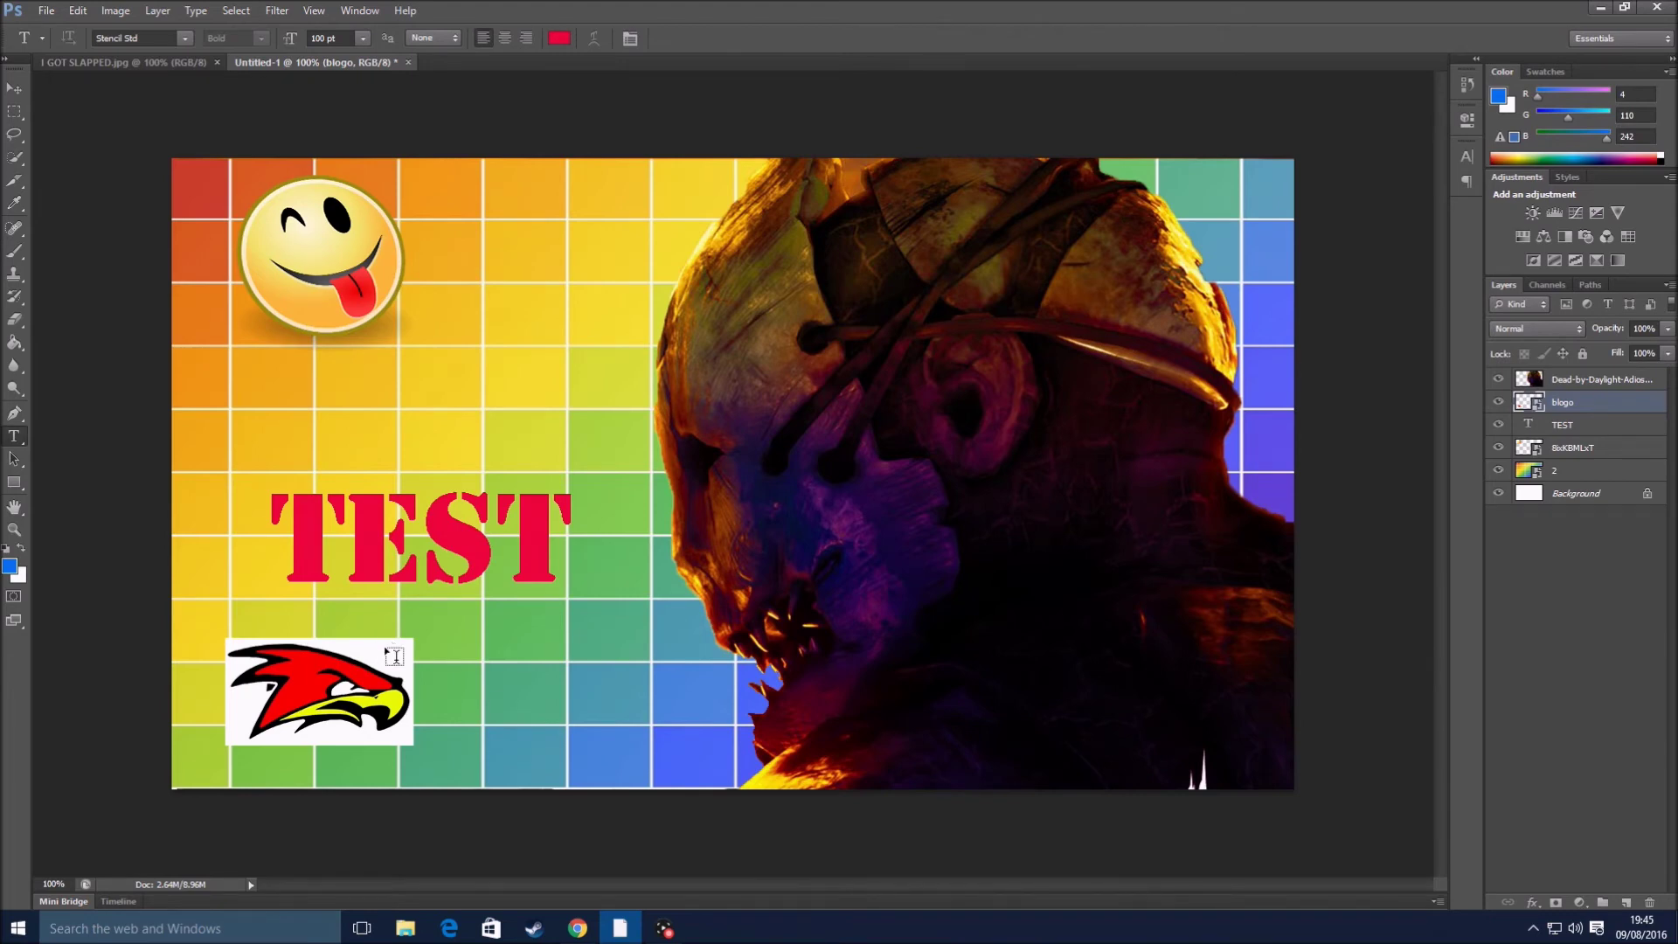
- Remove the white background around the bird logo with a Magic Wand selection, rasterizing its smart object, and deselect
click(17, 158)
right_click(16, 158)
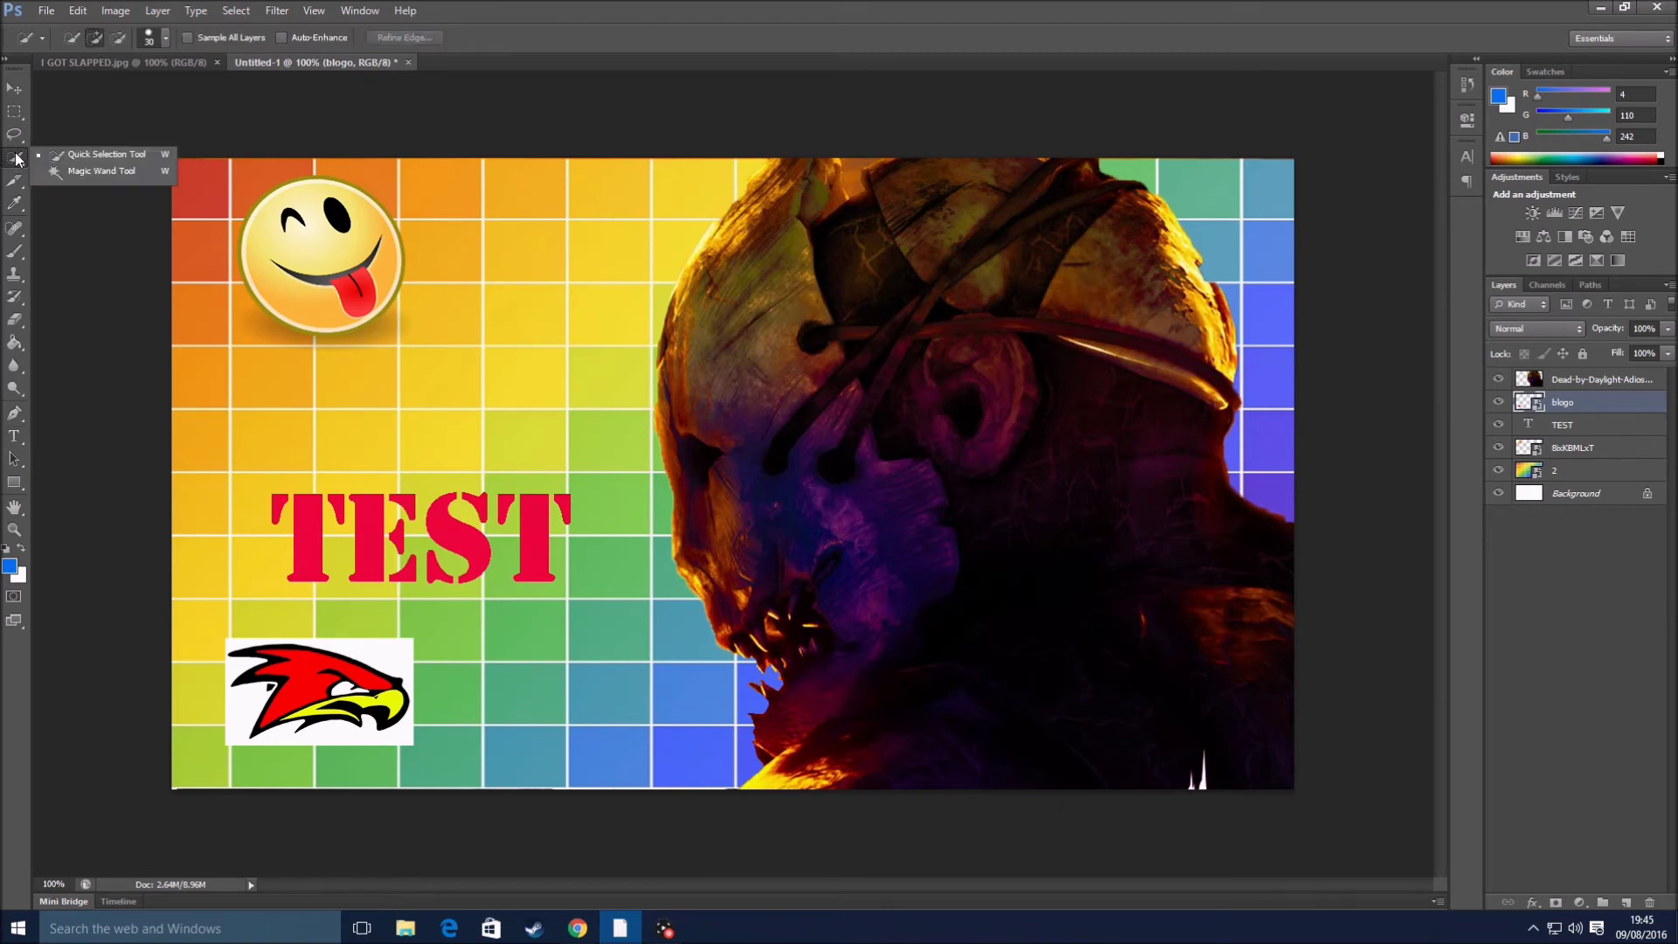
click(94, 171)
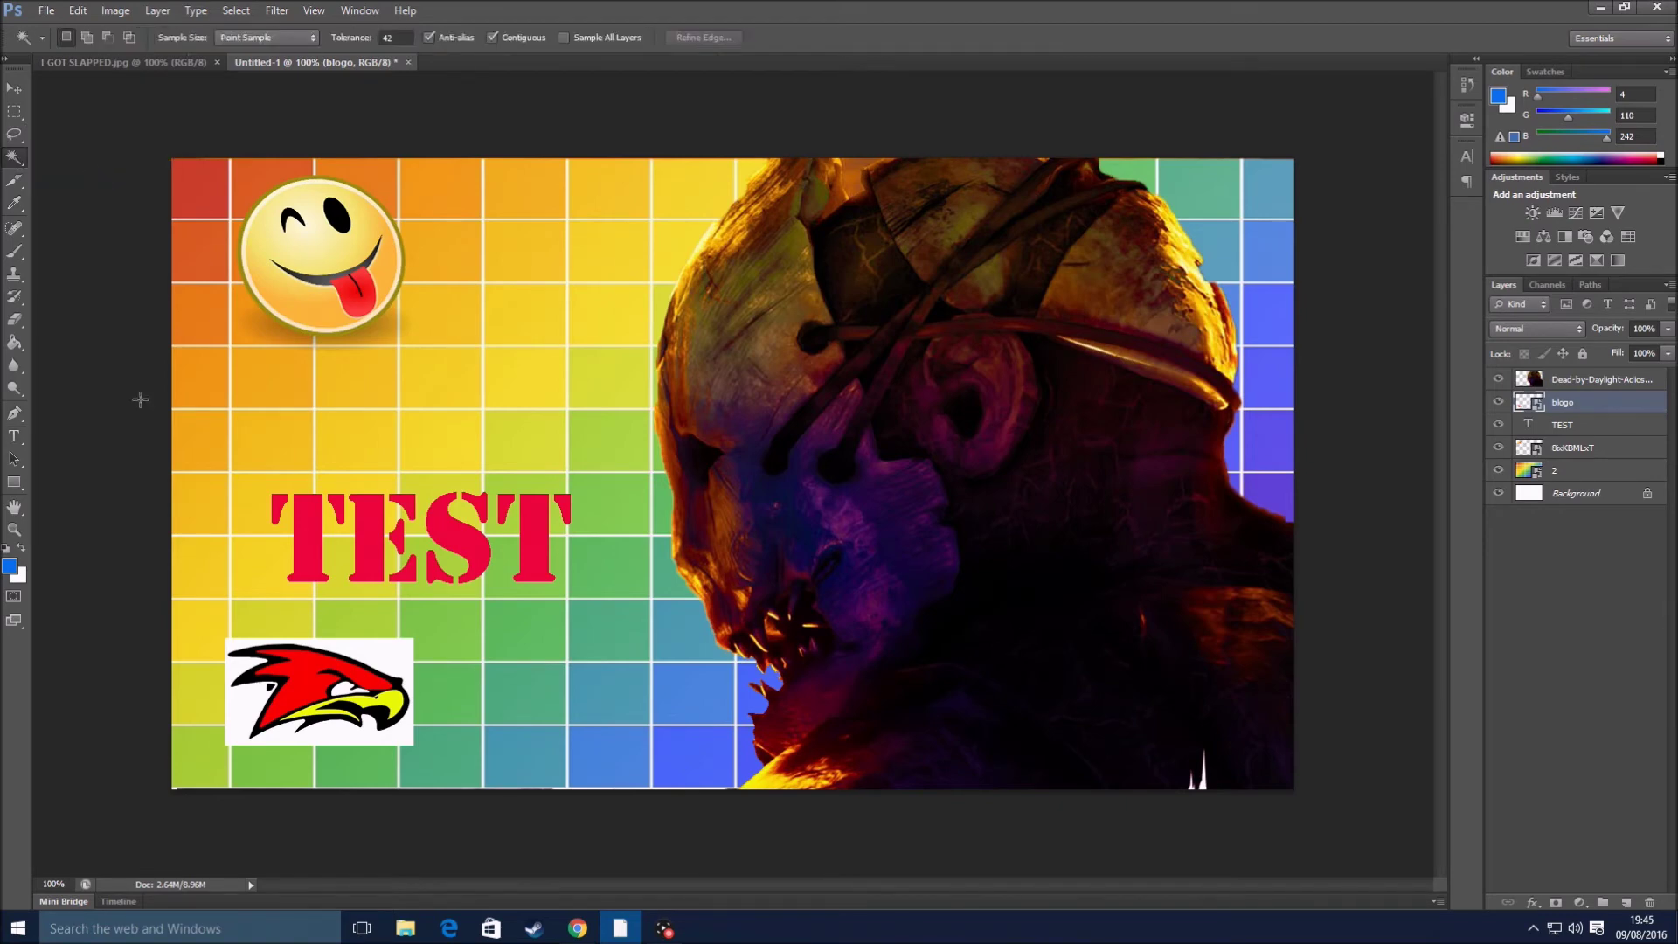
click(383, 648)
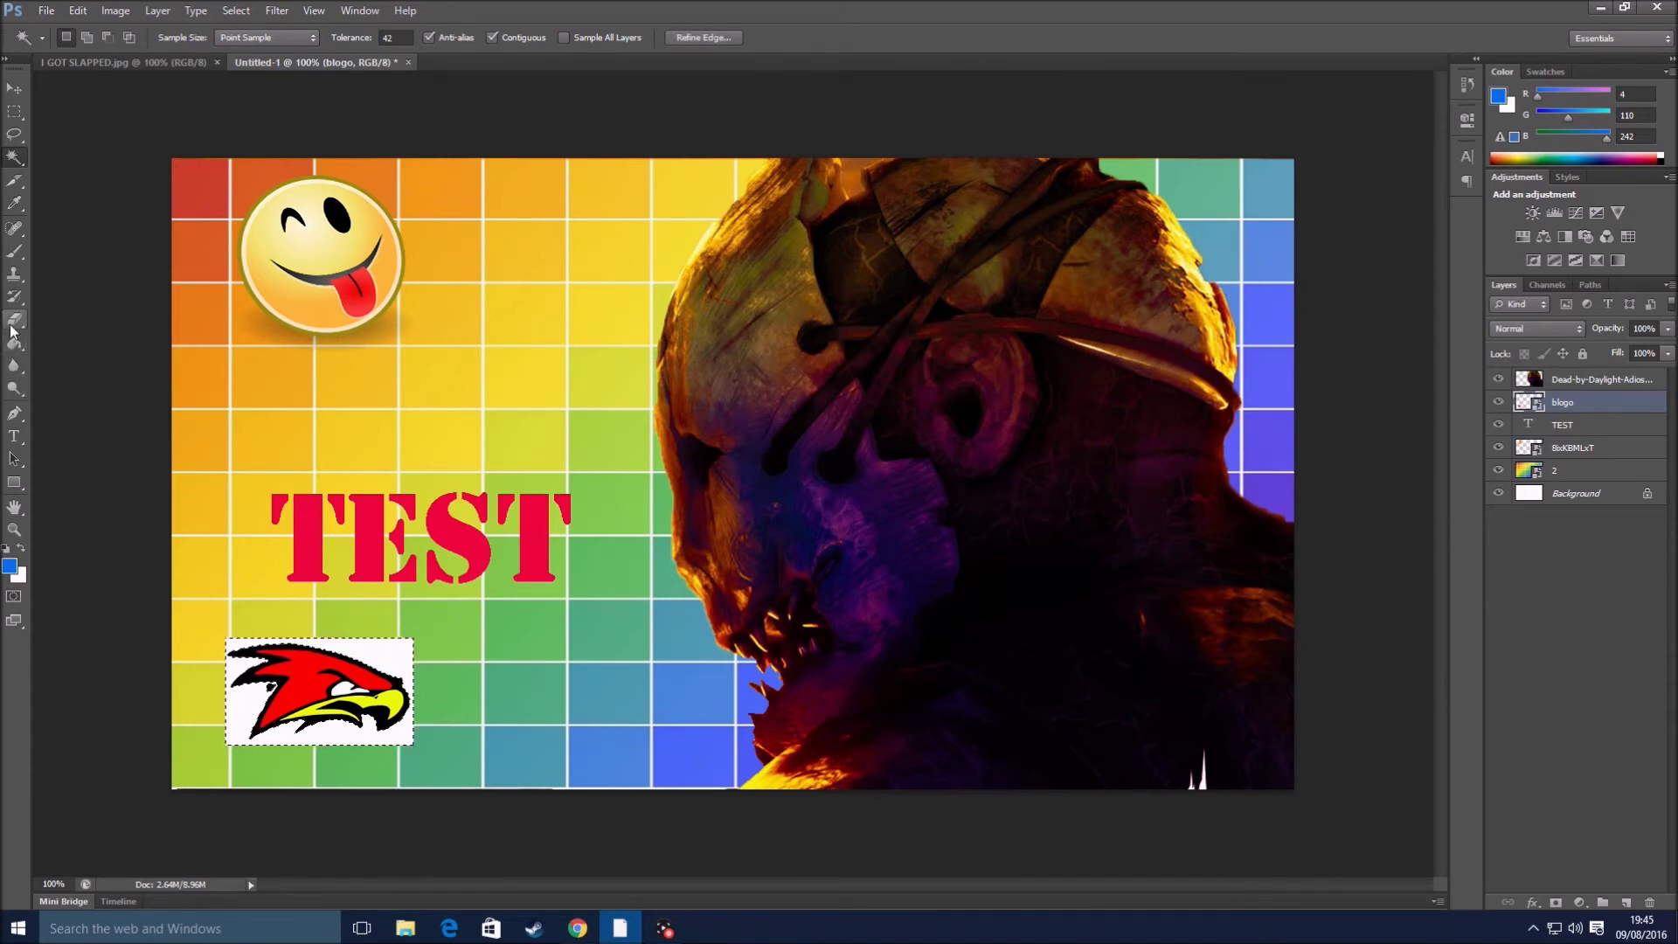
key(e)
click(403, 669)
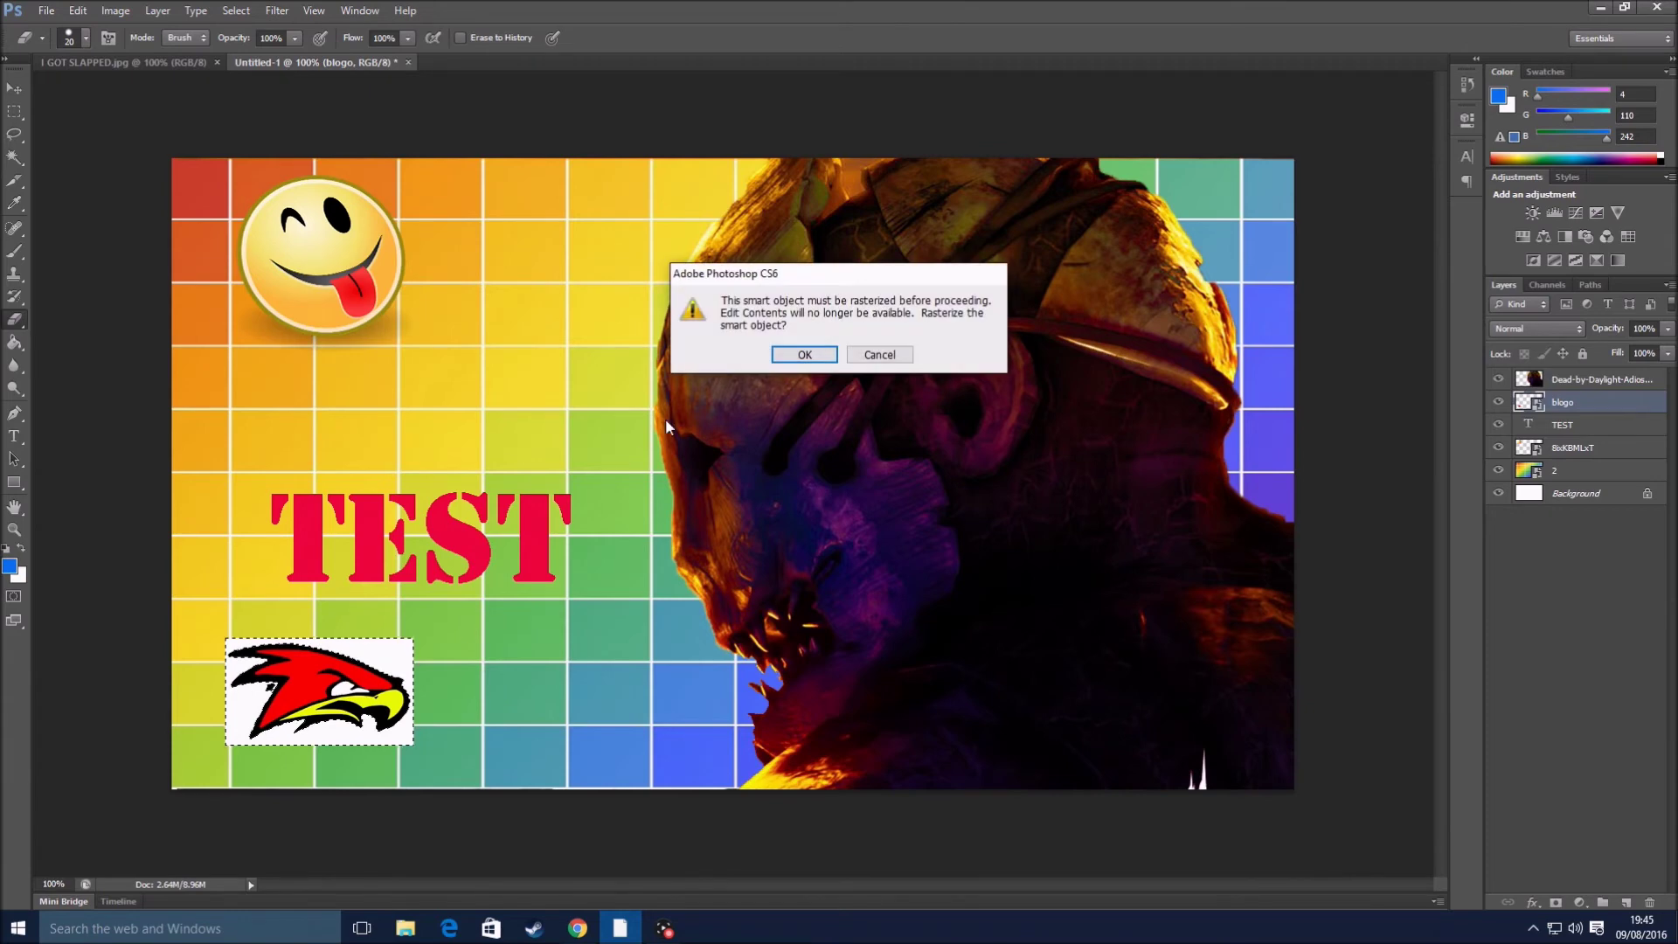
click(797, 355)
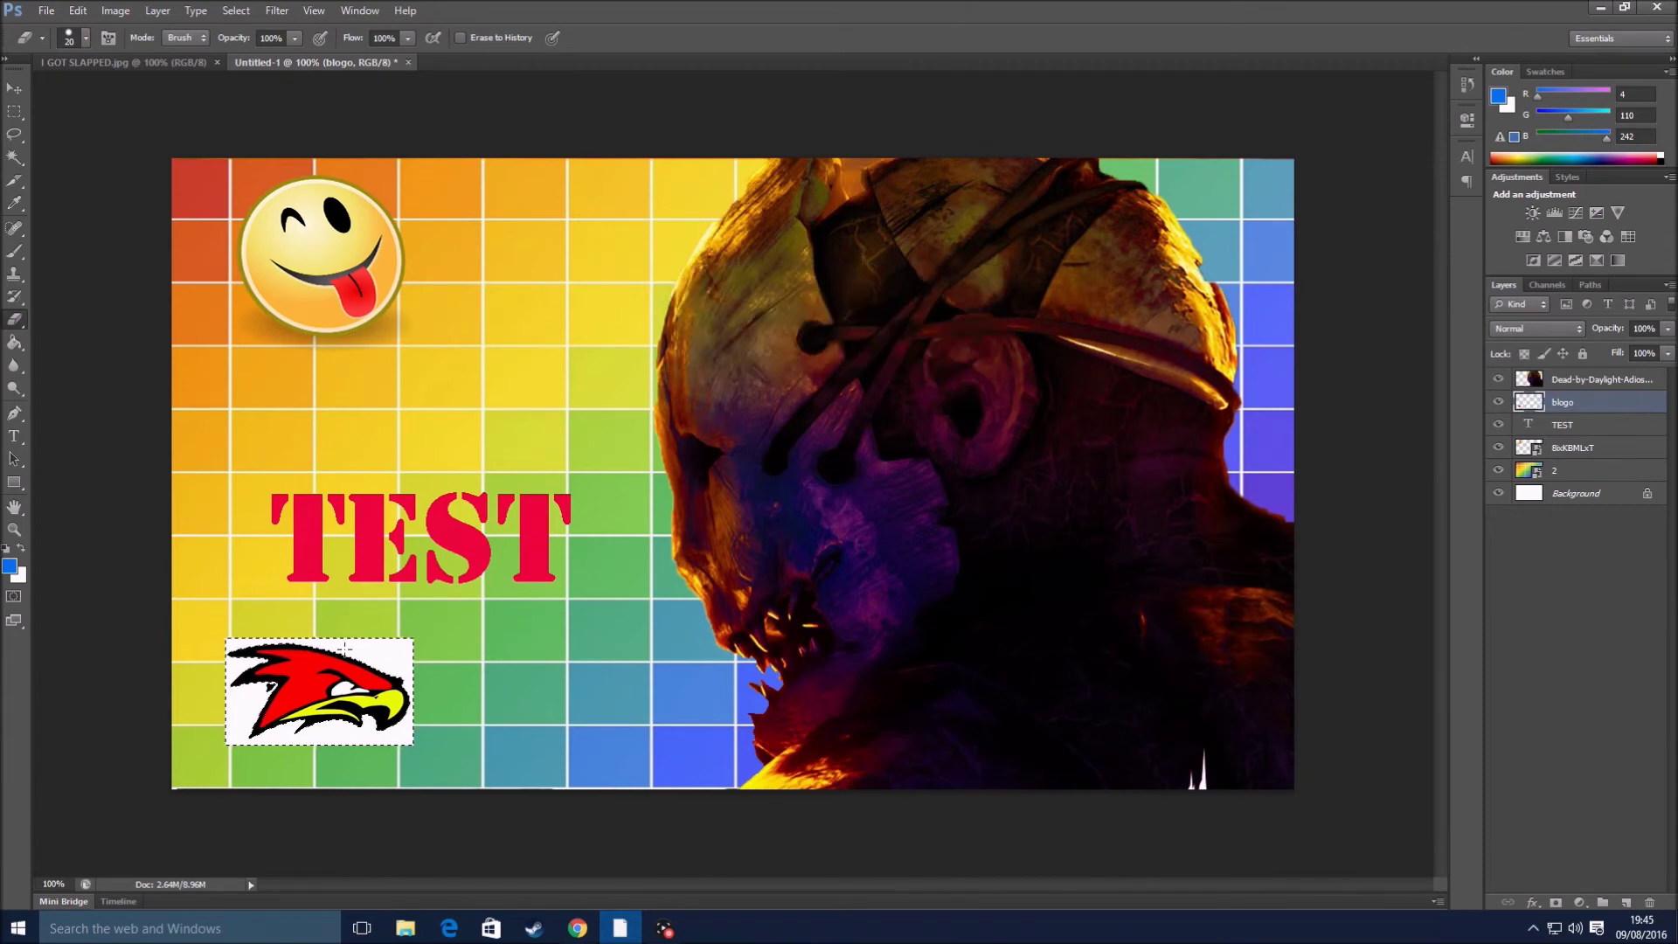
key(Delete)
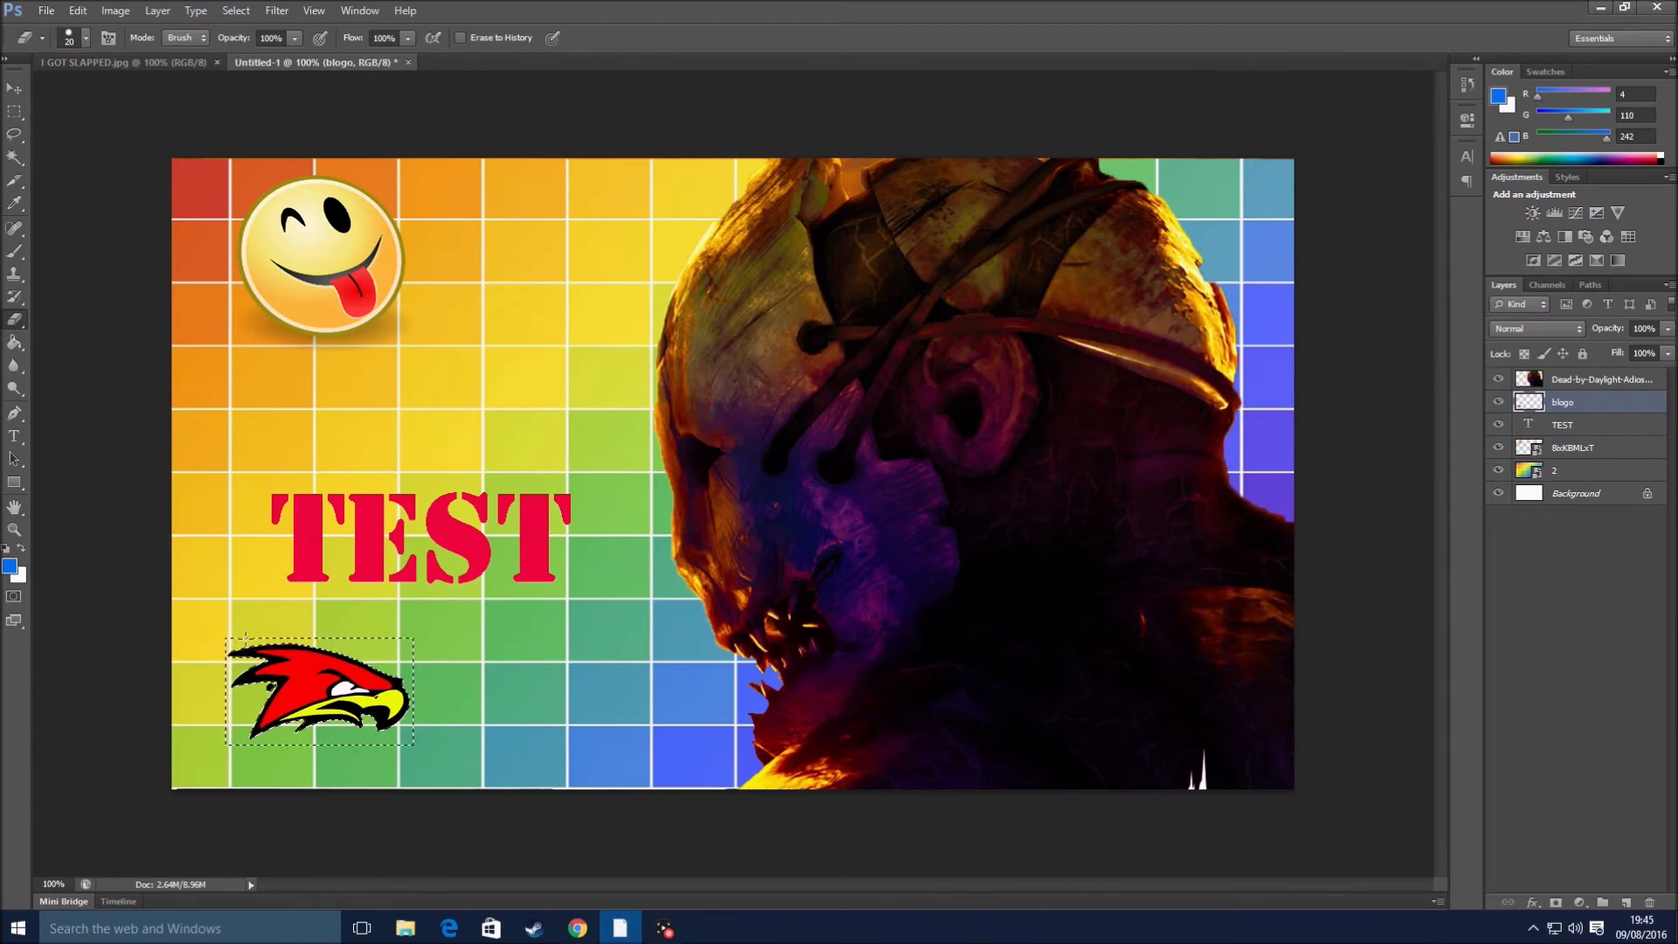
key(ctrl+d)
- Move the bird logo closer to the canvas's lower-left corner and raise the TEST text slightly
click(14, 88)
drag(304, 681, 273, 703)
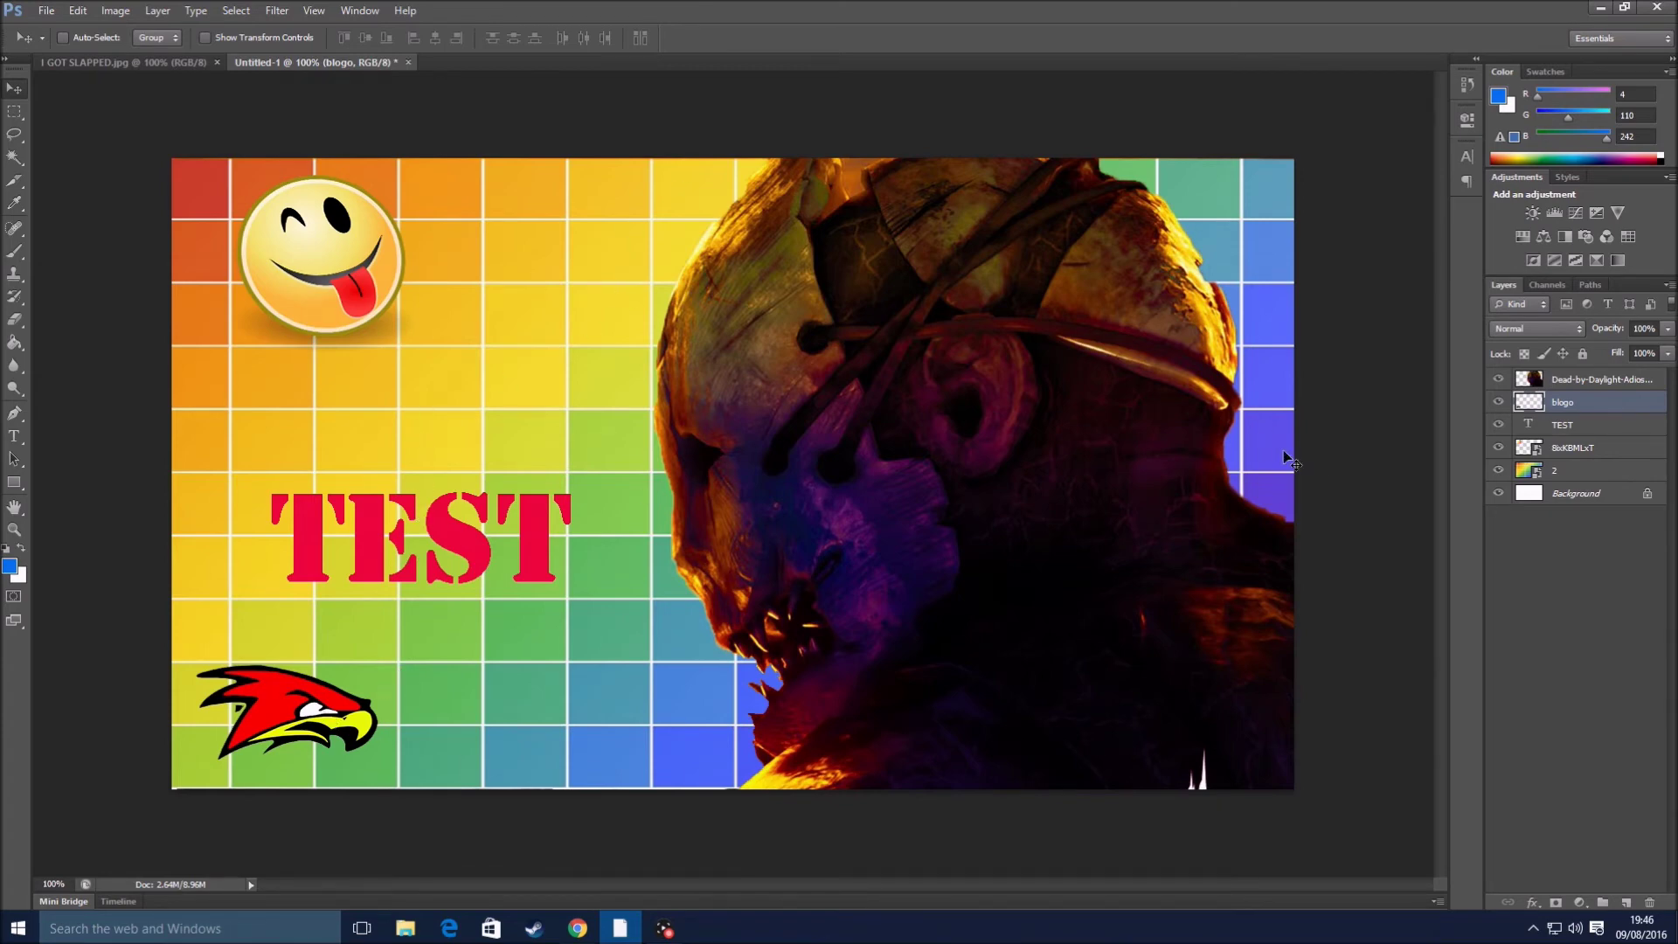
key(alt+bracketleft)
drag(425, 459, 430, 408)
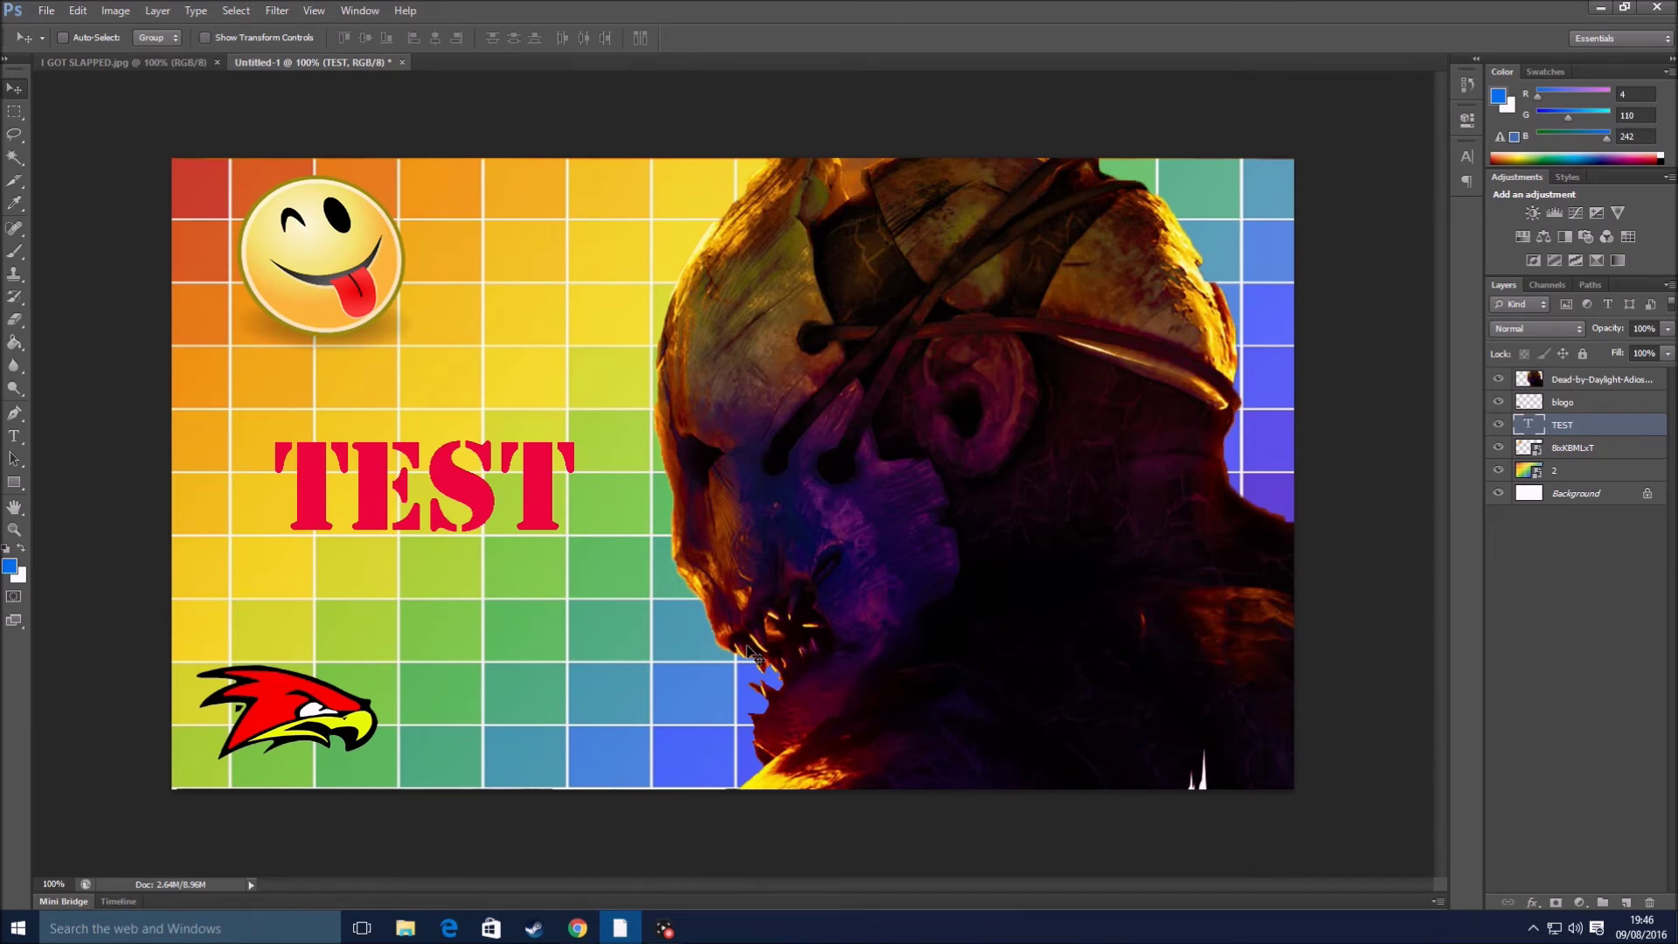
- Place the image gold_texture485.jpg from the Downloads folder directly above the TEST layer
click(47, 12)
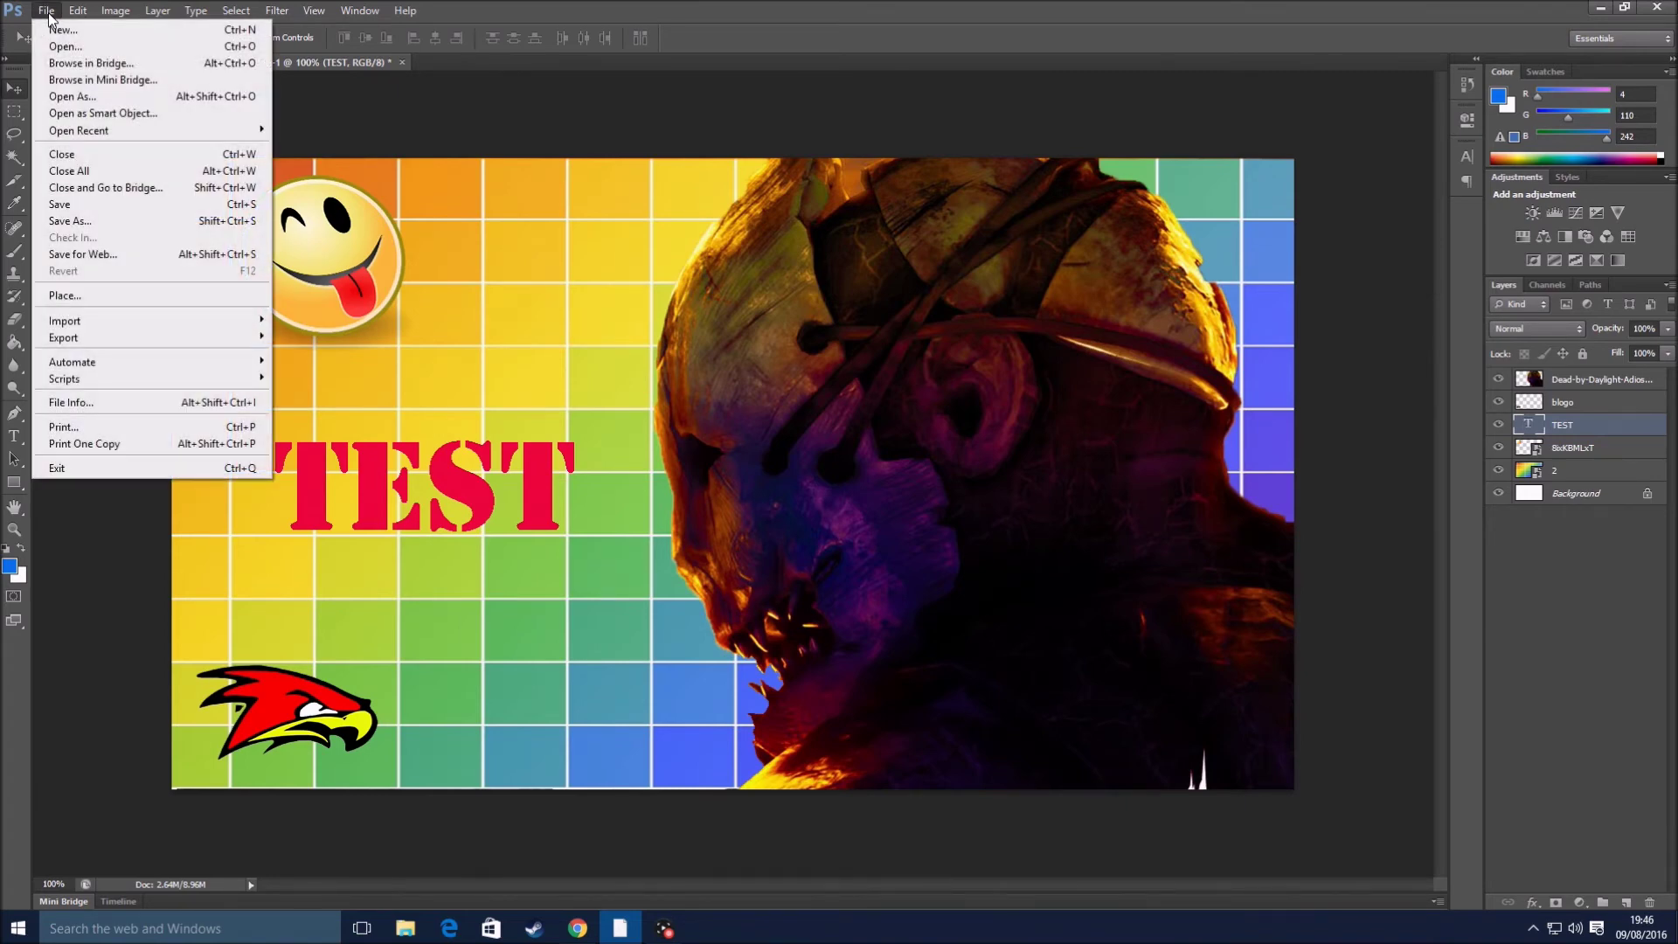
click(125, 302)
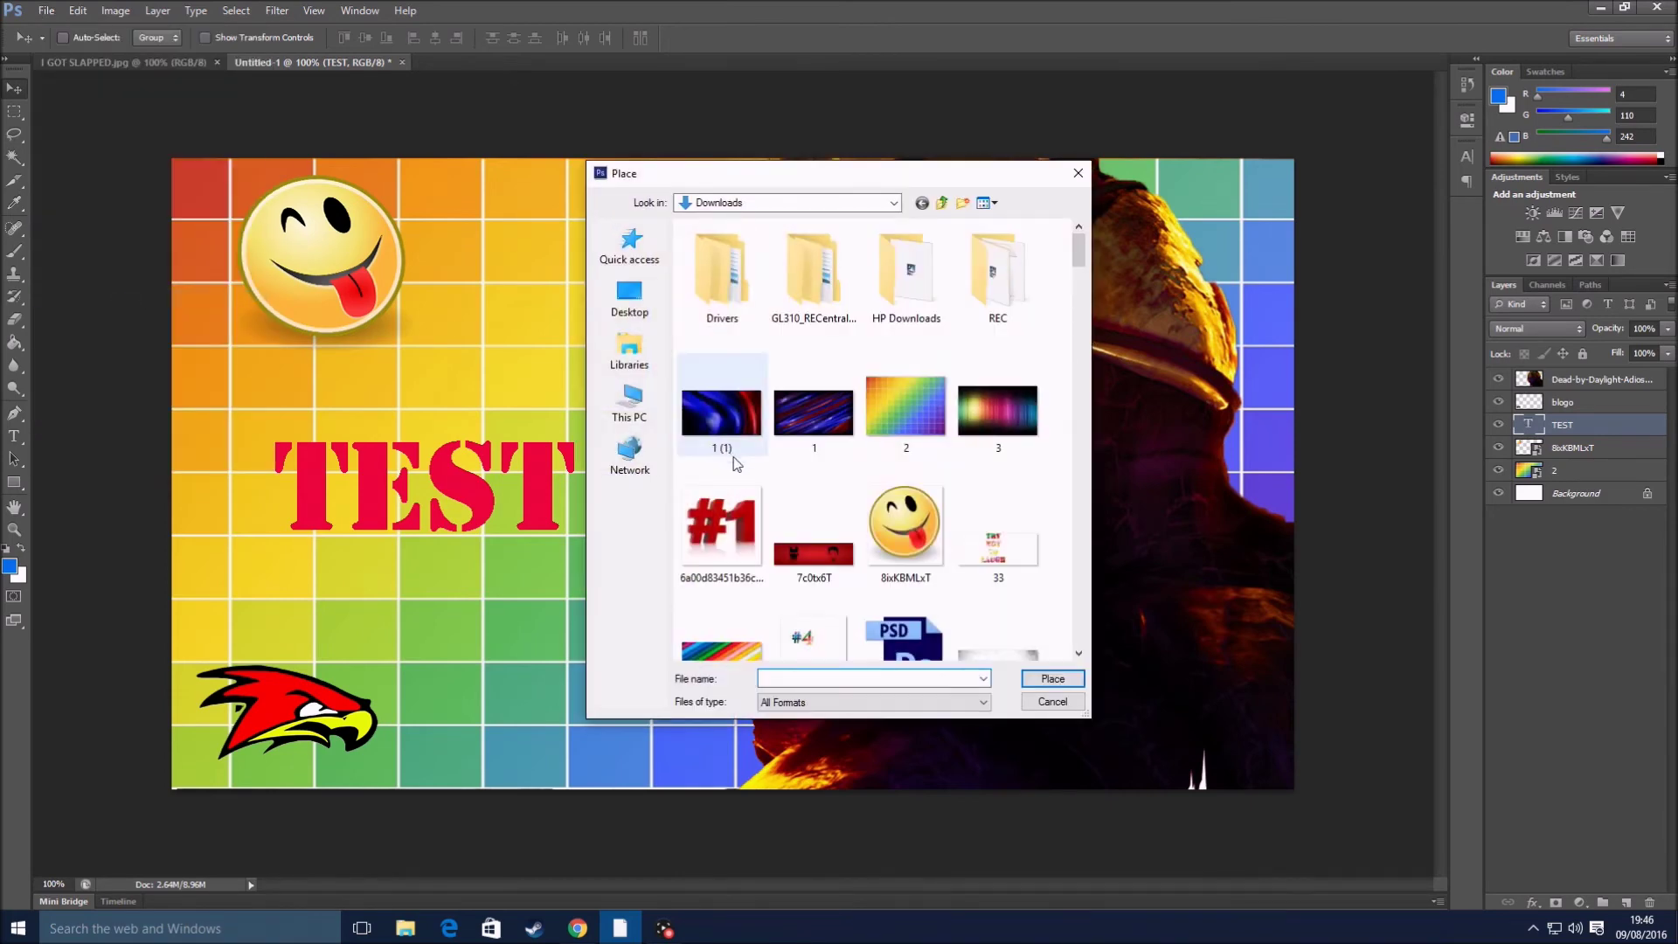
scroll(873, 489, down, 5)
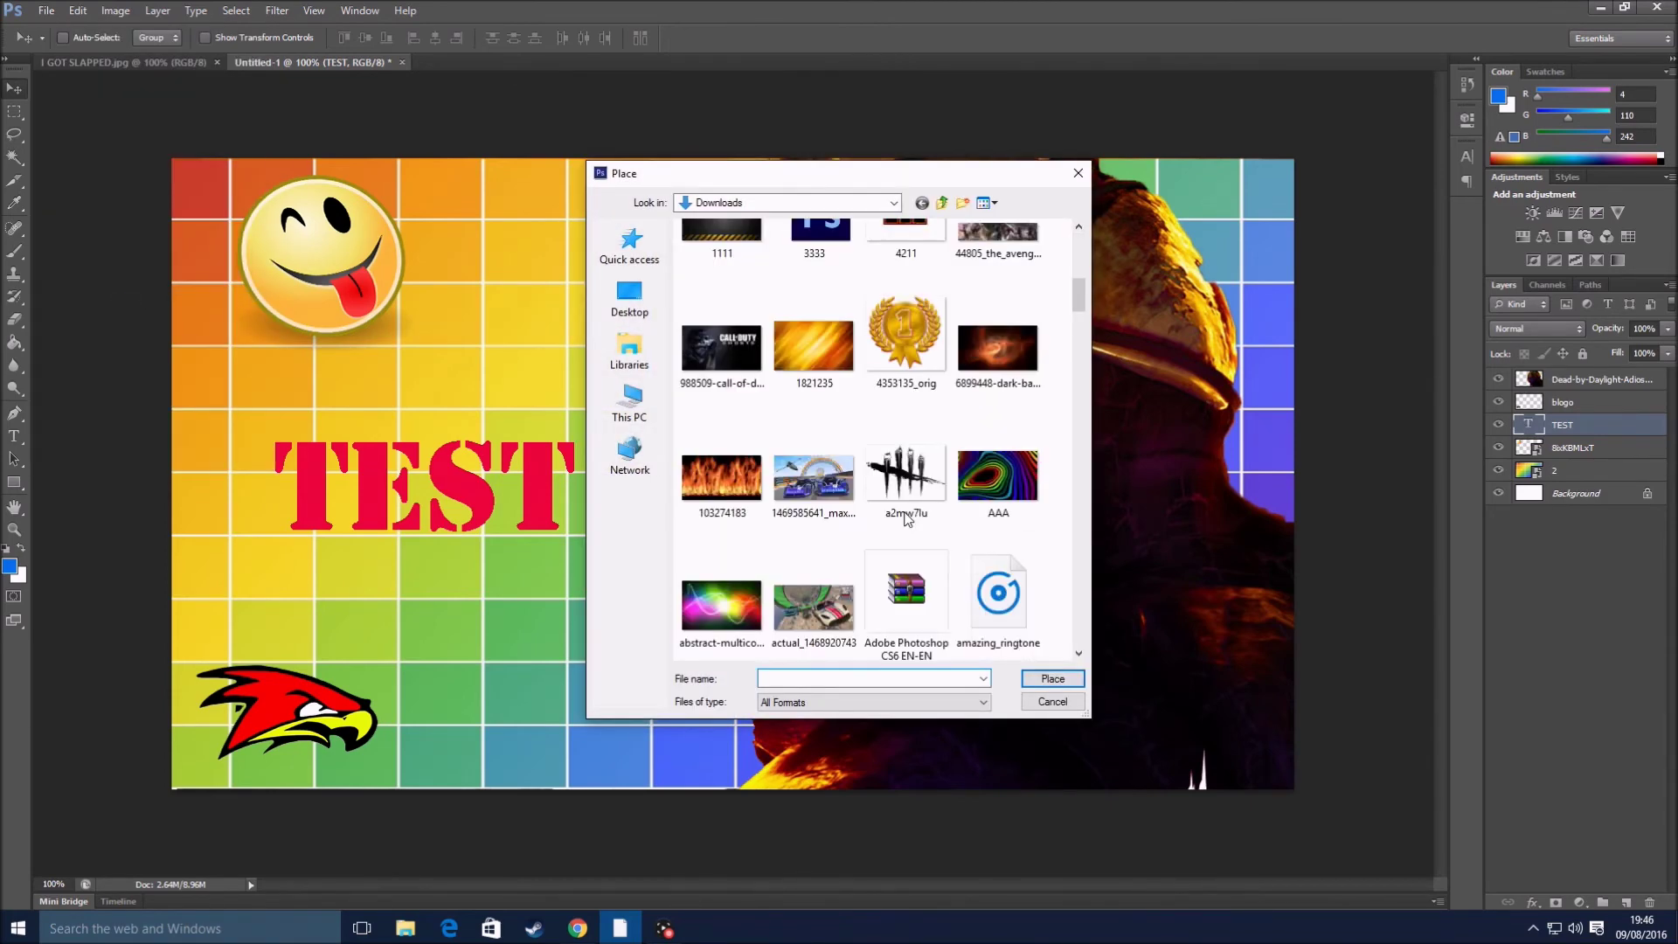
scroll(895, 506, down, 3)
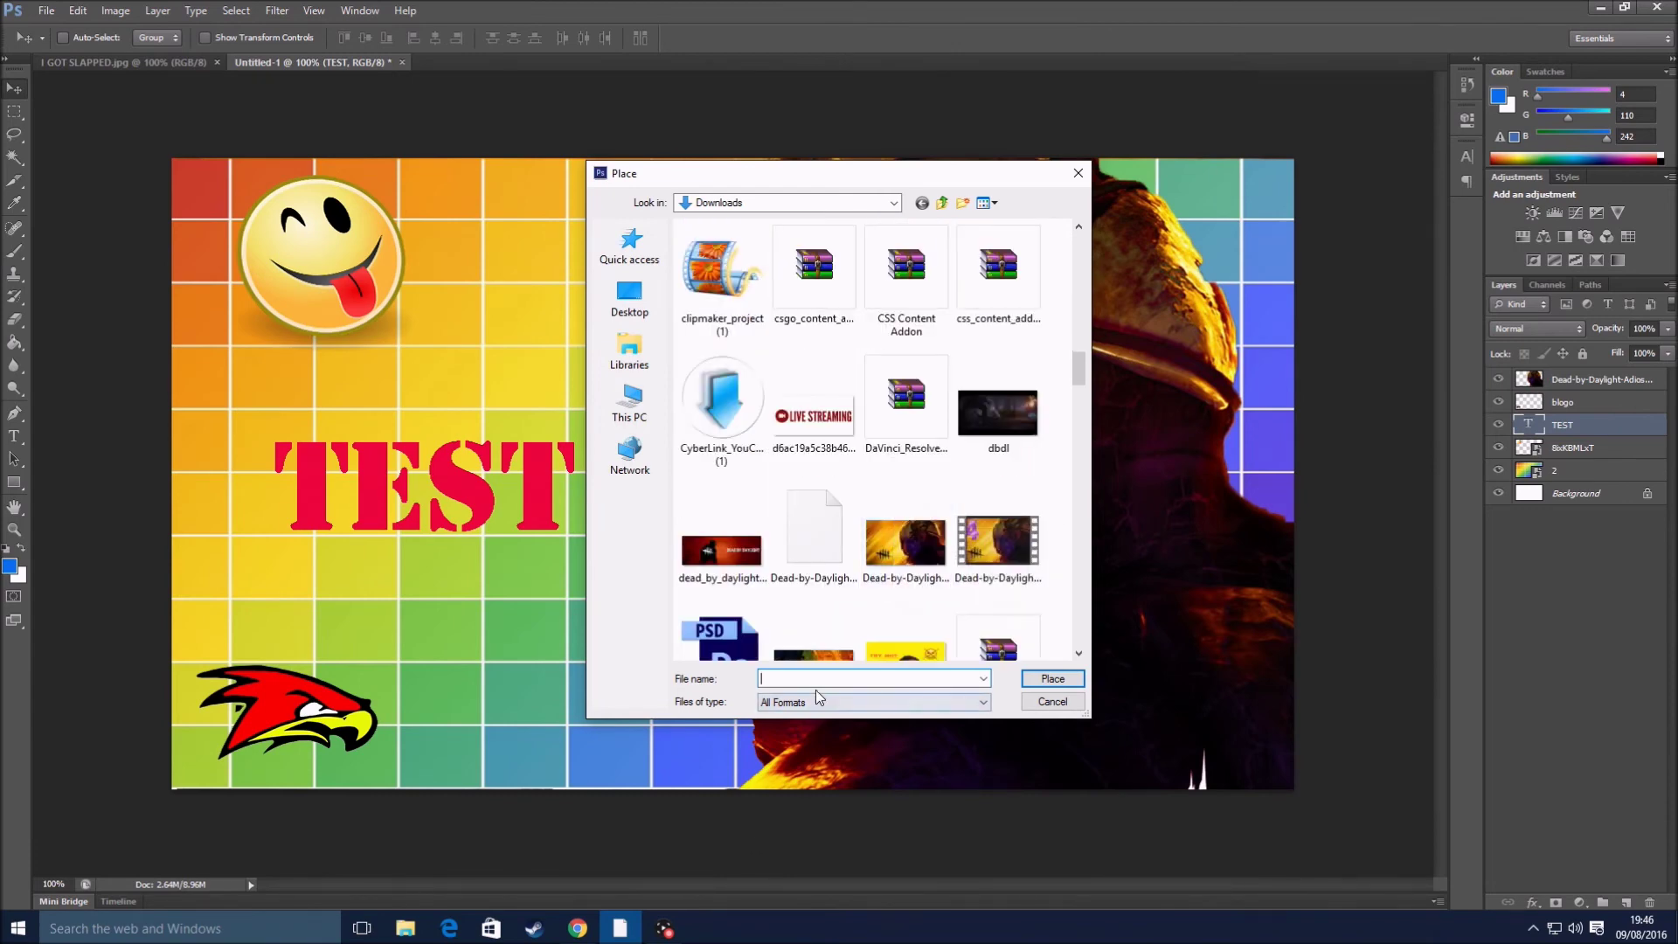
text(GOLD)
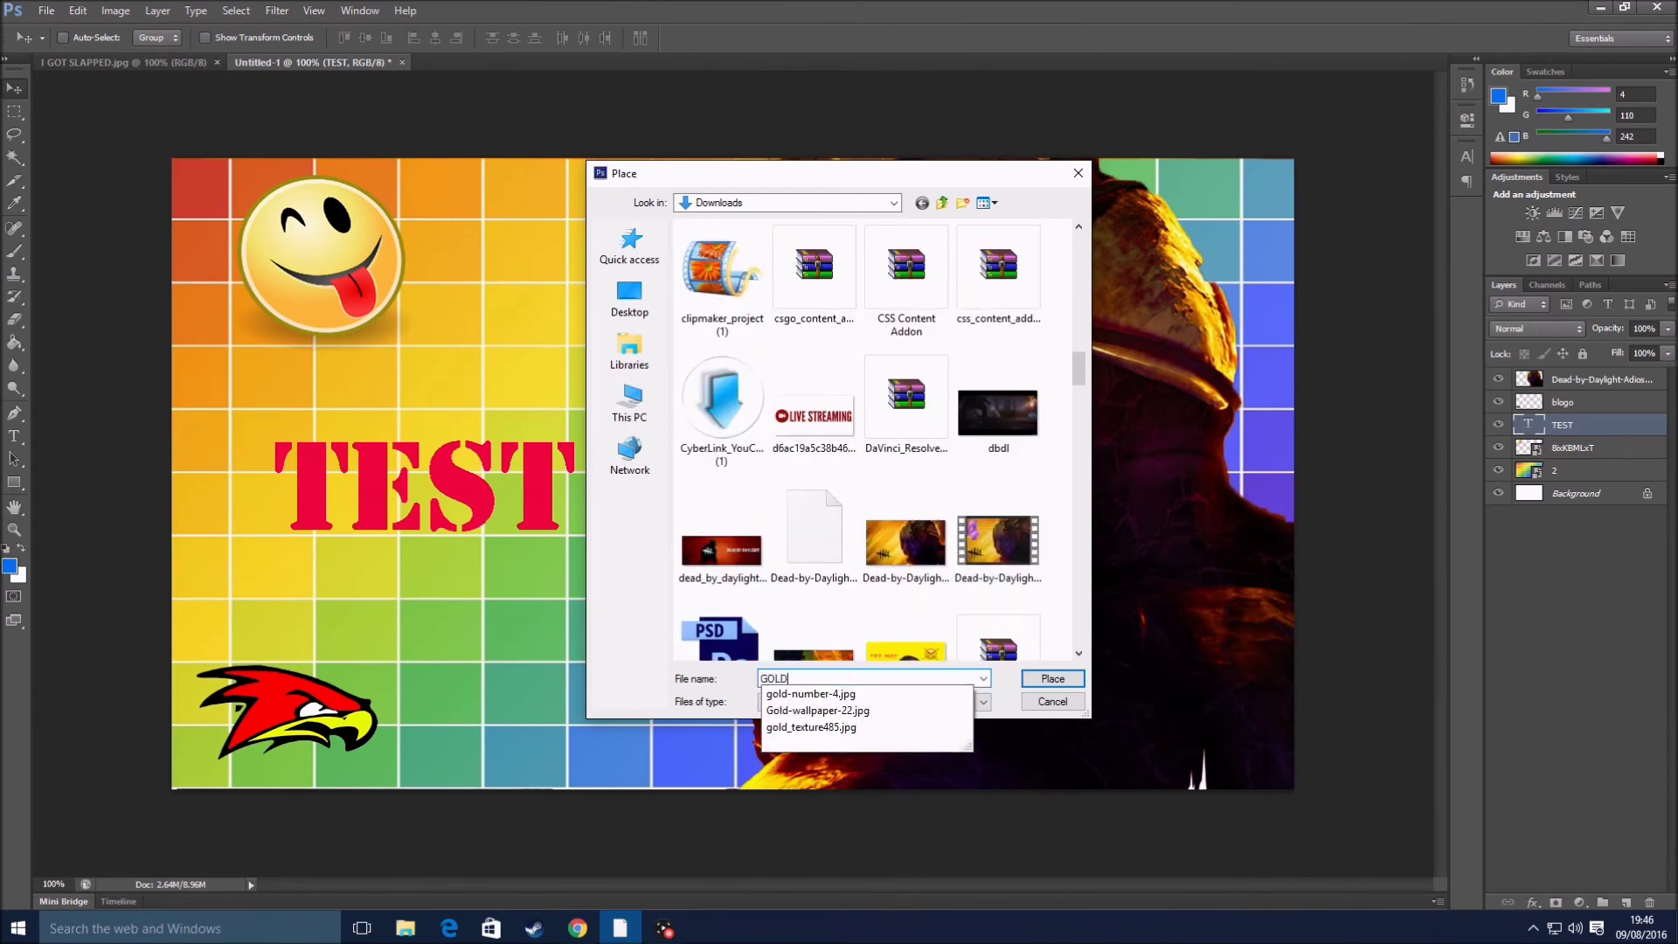
click(854, 727)
click(1052, 678)
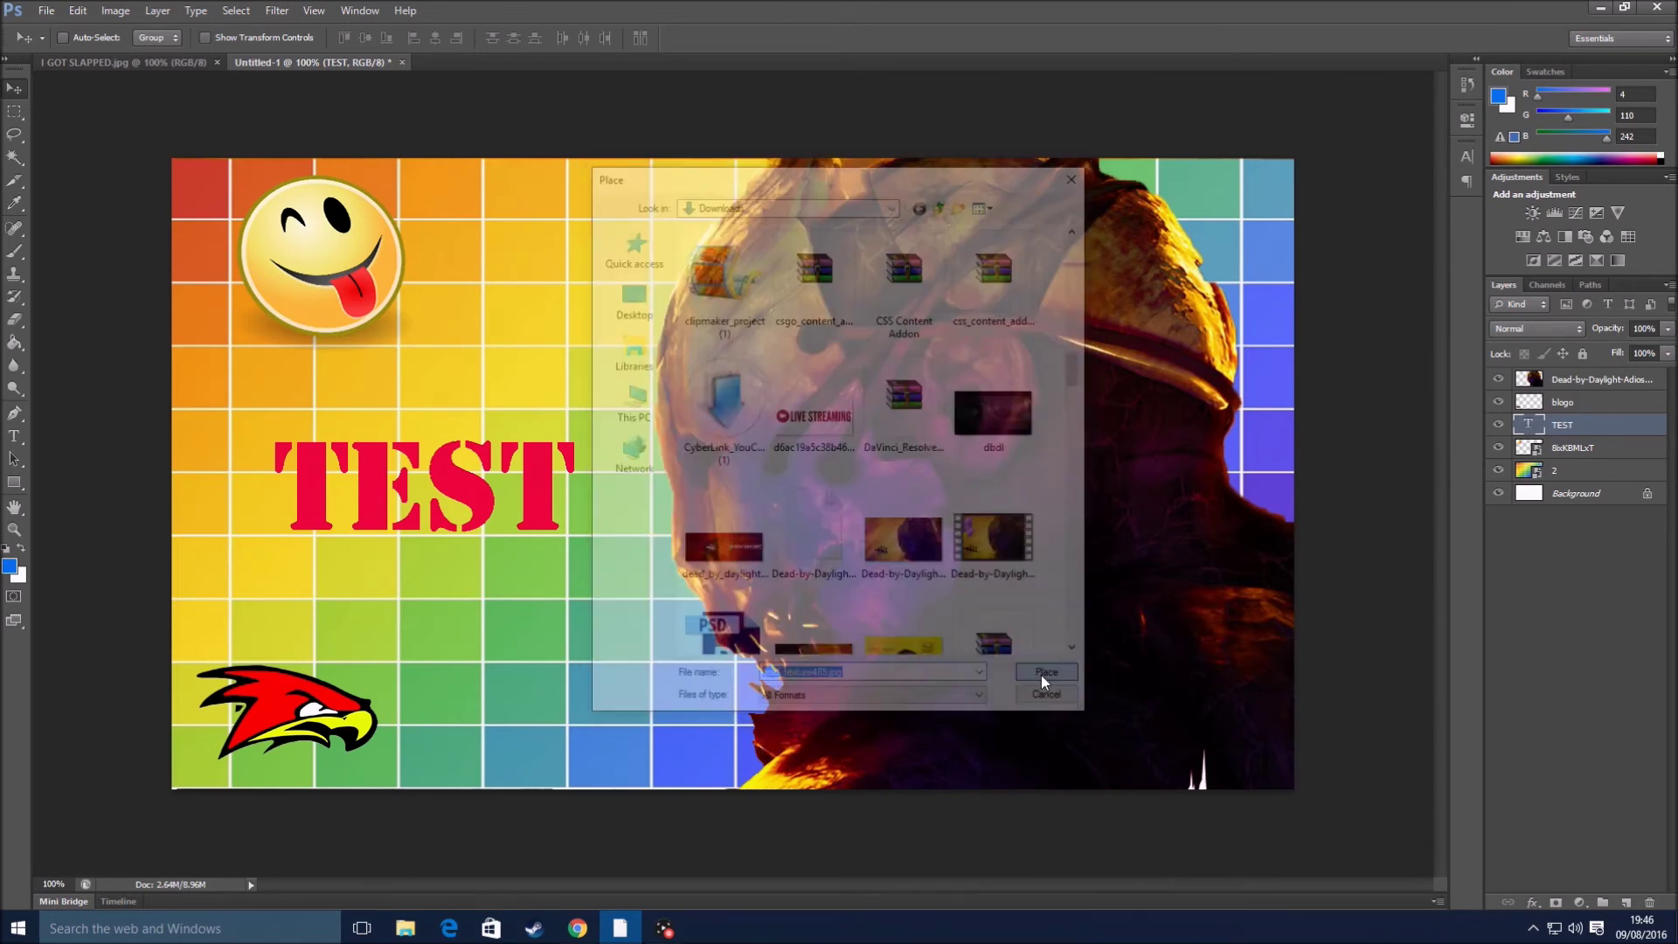
- Shrink the gold texture to about 18% width and 16.5% height, position it over the TEST text, and commit the placement
drag(516, 489, 428, 490)
key(shift+Left)
key(Left)
key(Left)
key(Left)
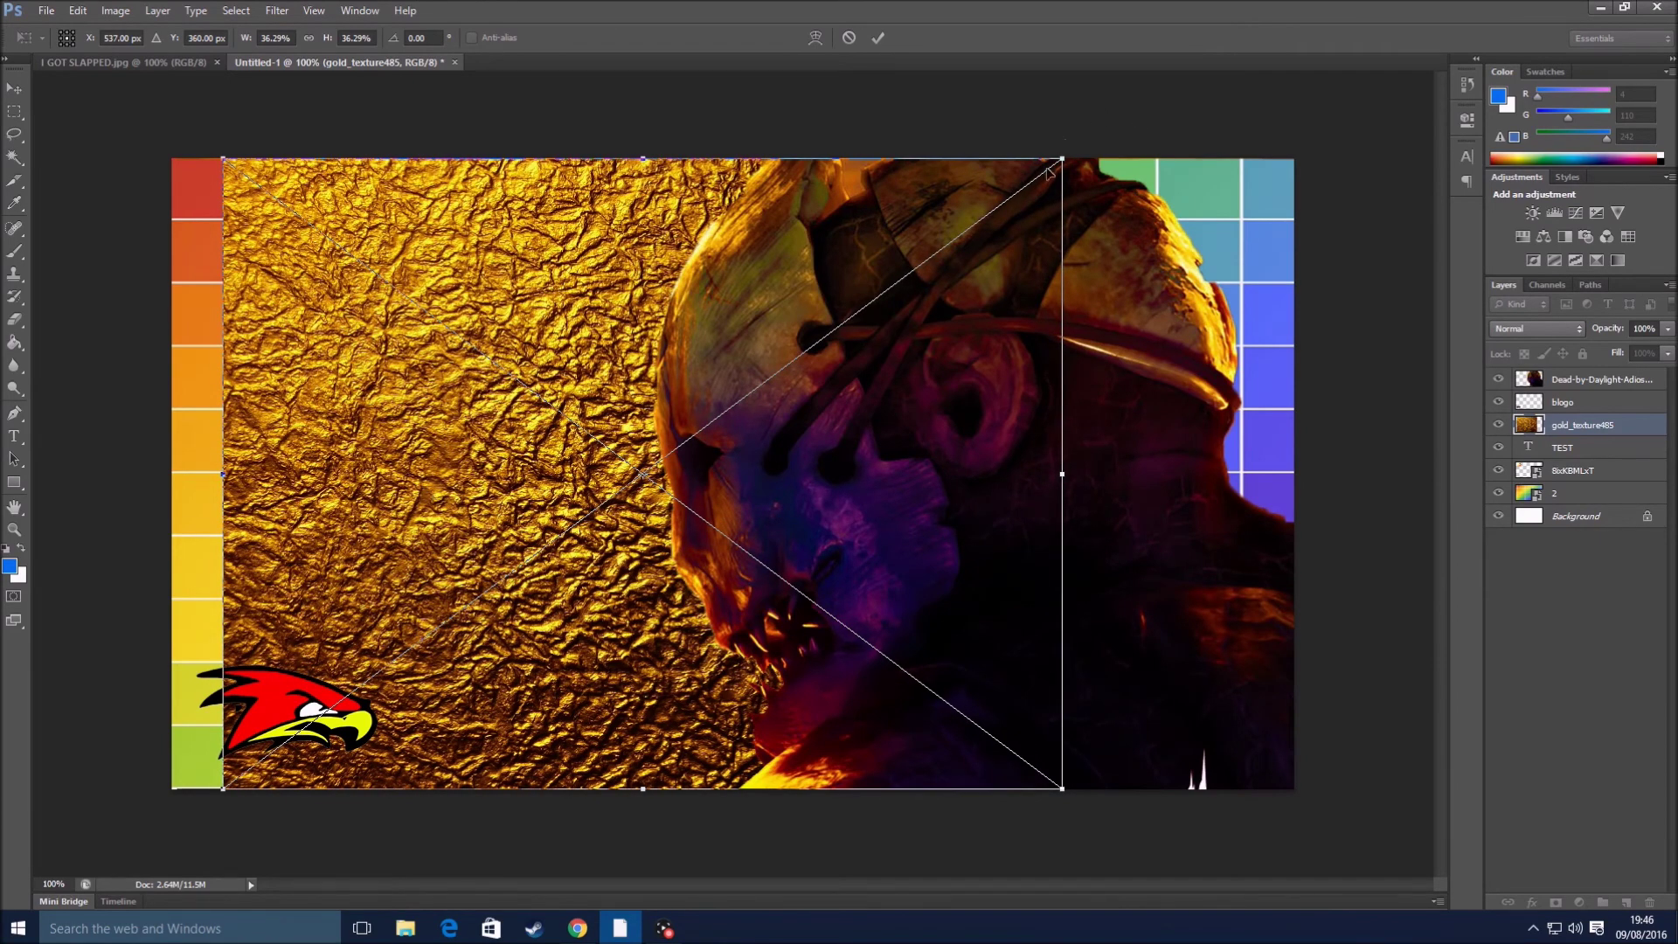
drag(1062, 159, 534, 446)
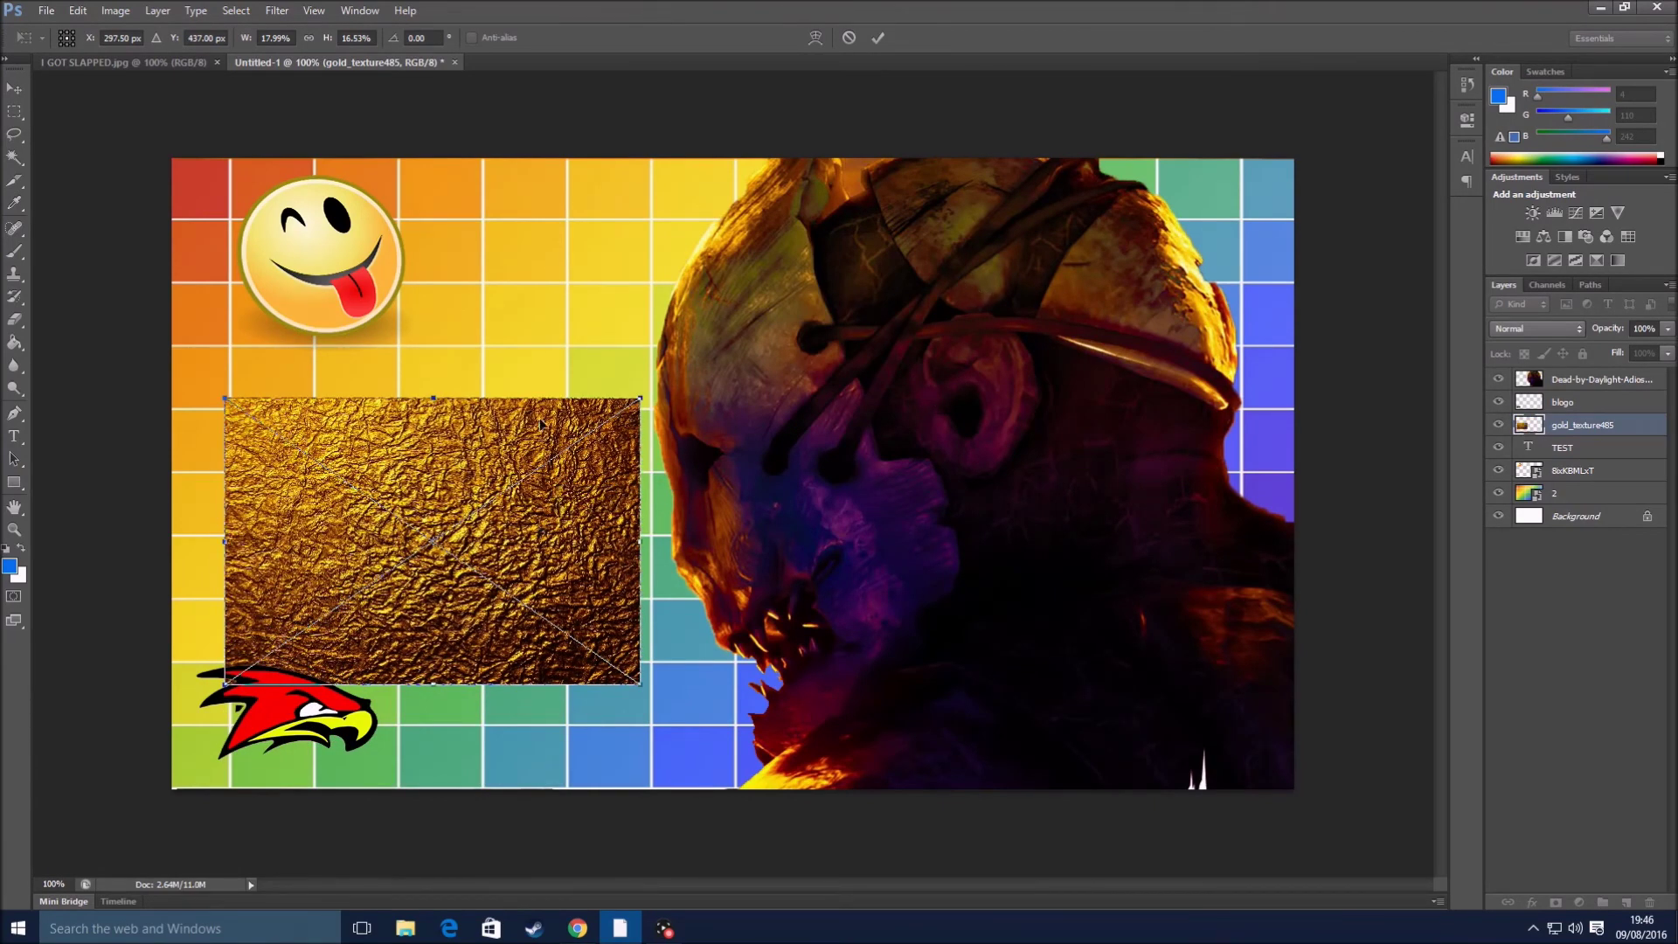
drag(435, 464, 434, 443)
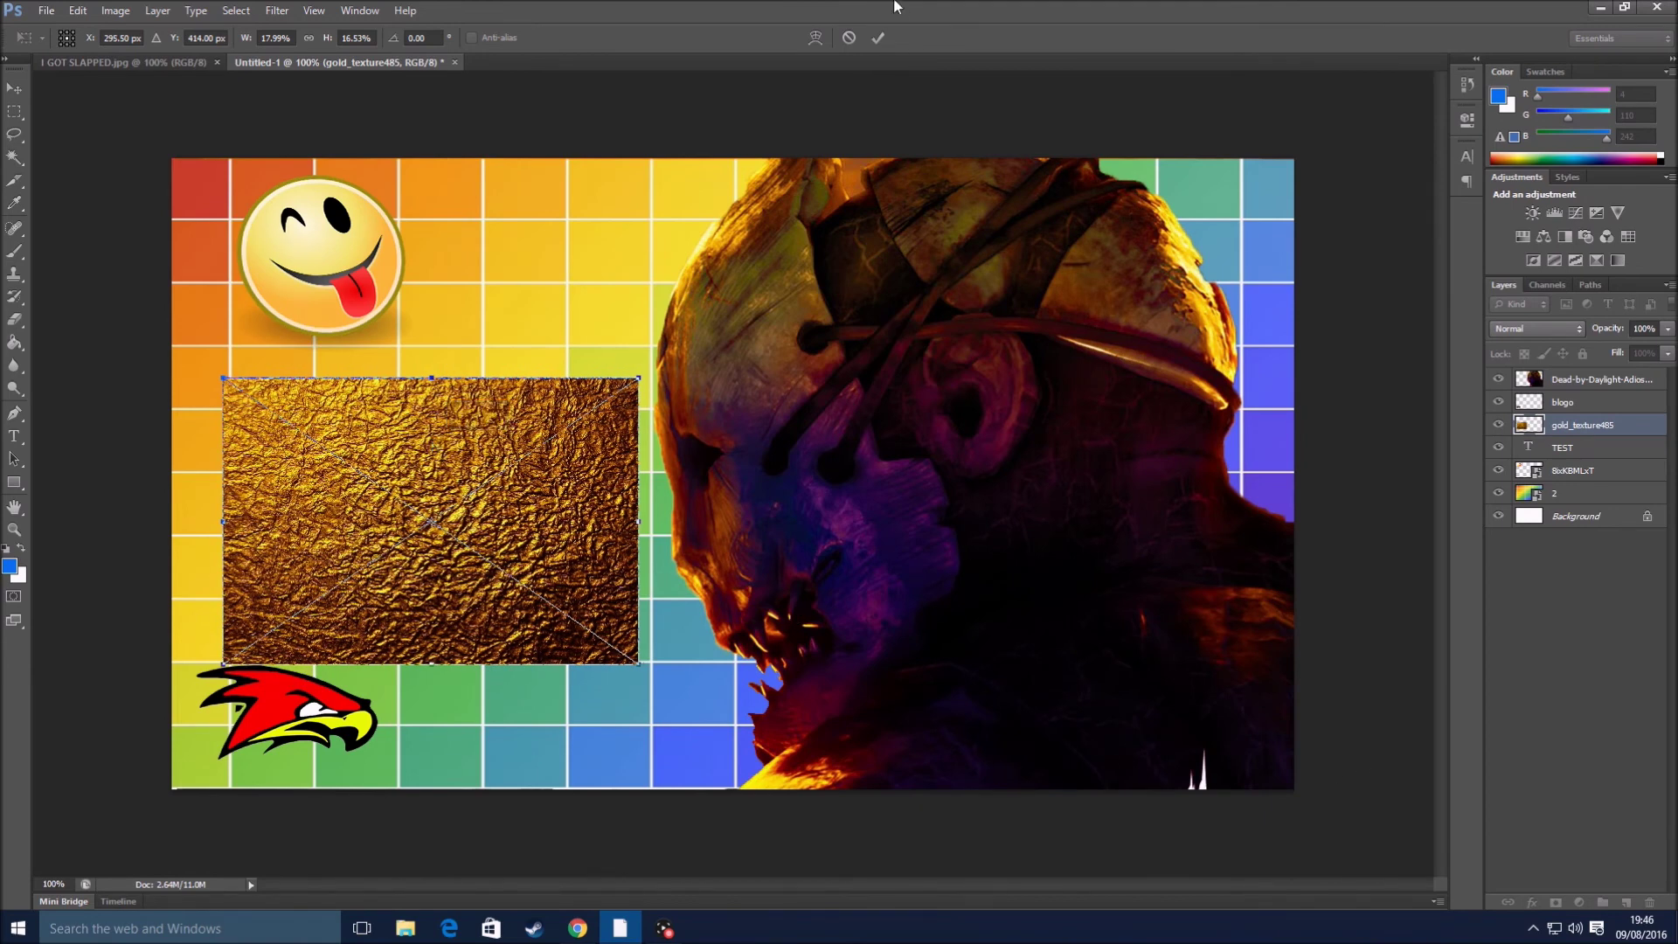
click(879, 37)
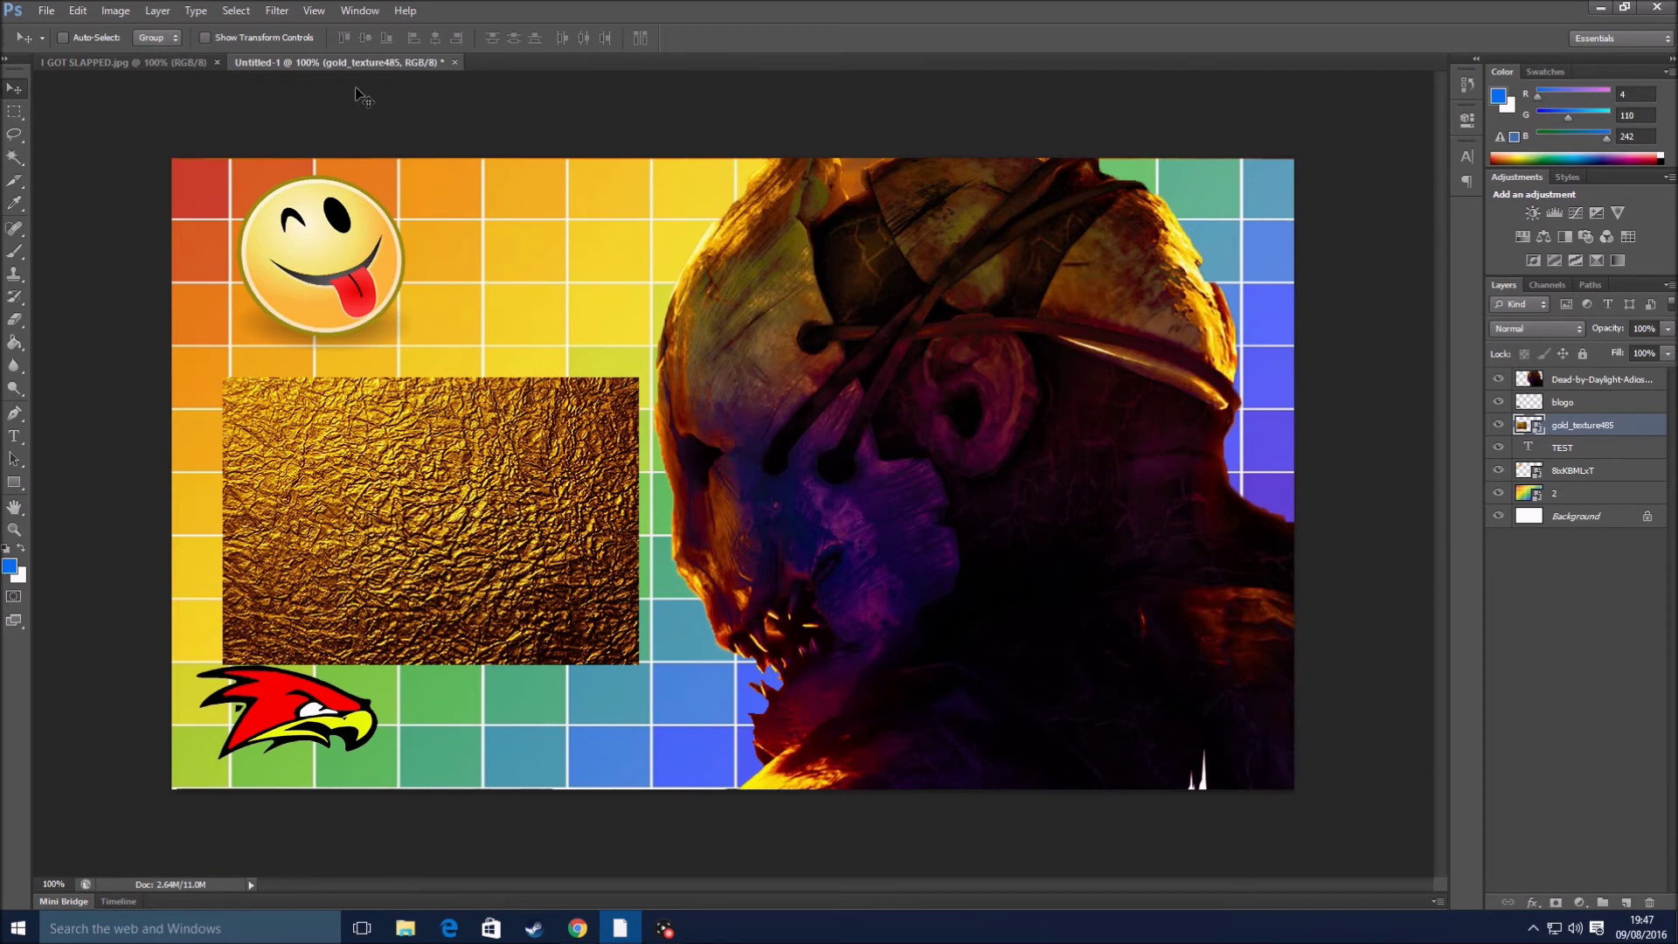
- Clip the gold texture layer to the TEST text with a clipping mask
click(168, 11)
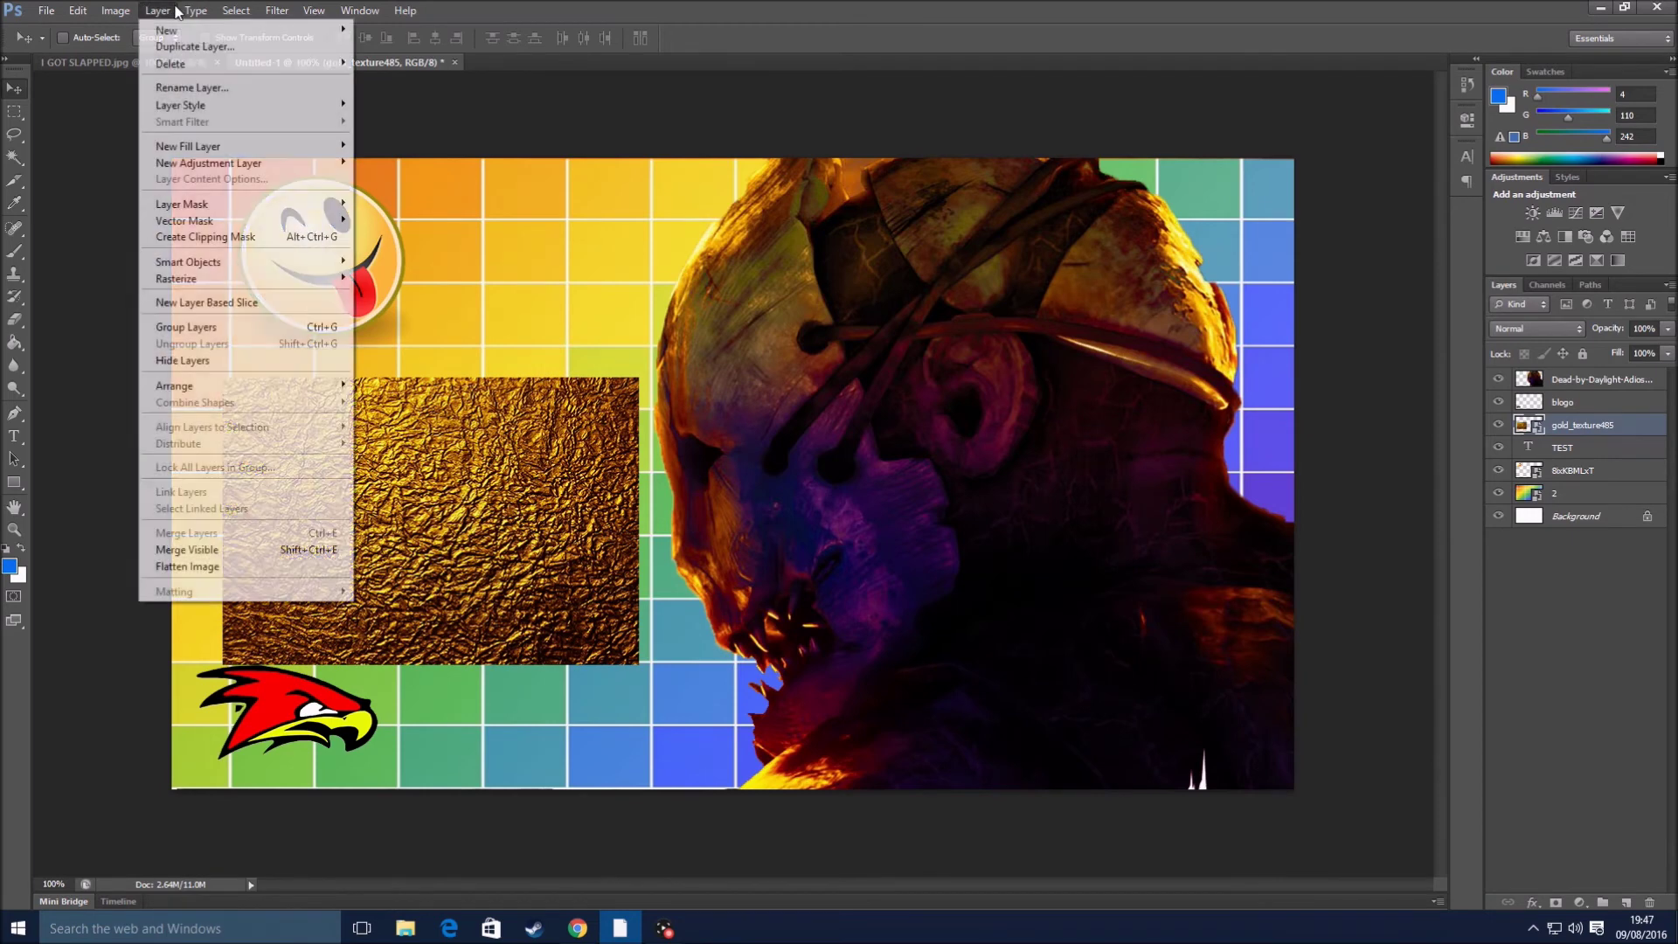
click(224, 239)
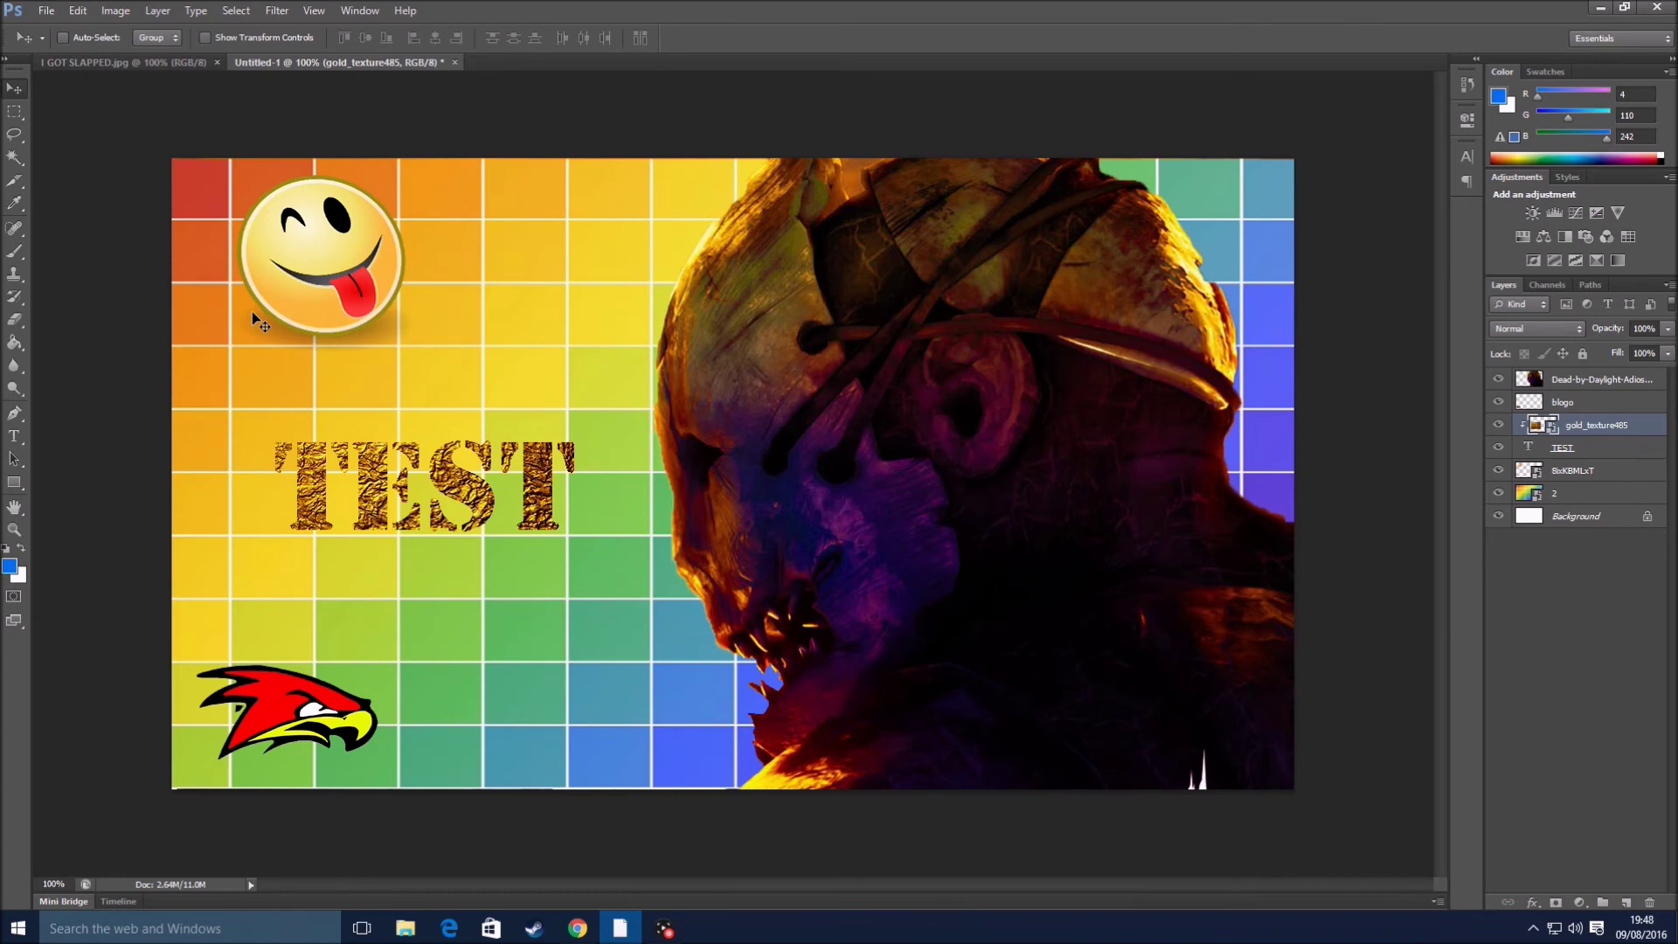
- Activate the Brush tool and rasterize the smiley layer 8ixKBMLxT so that it can be painted on
click(15, 255)
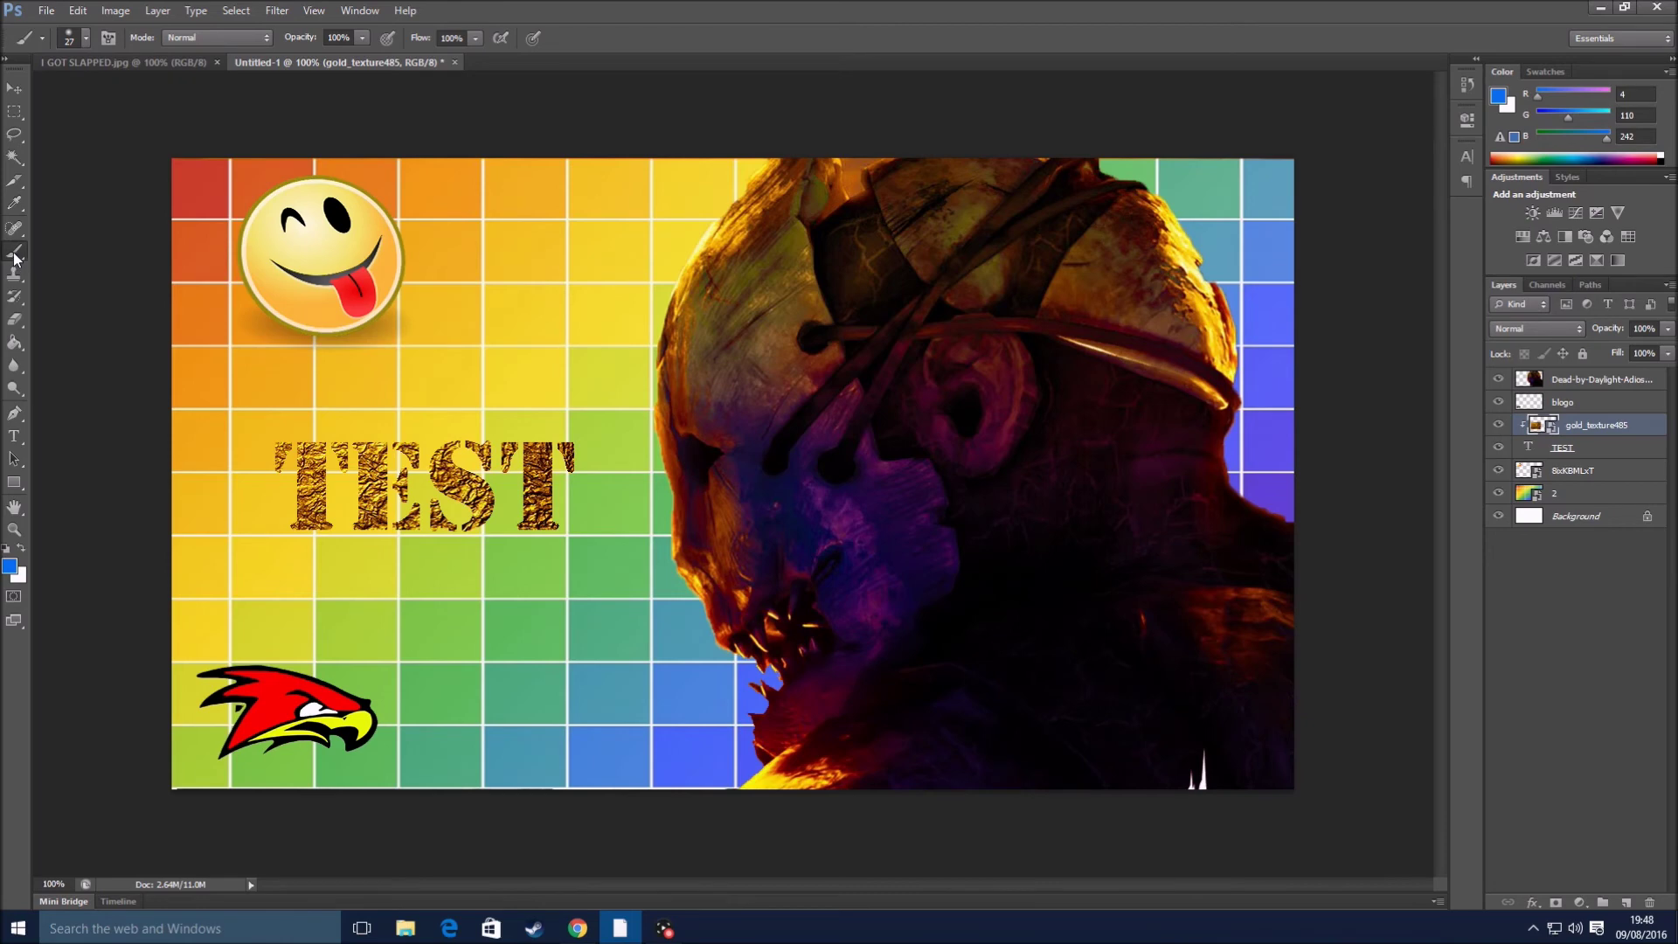
right_click(13, 253)
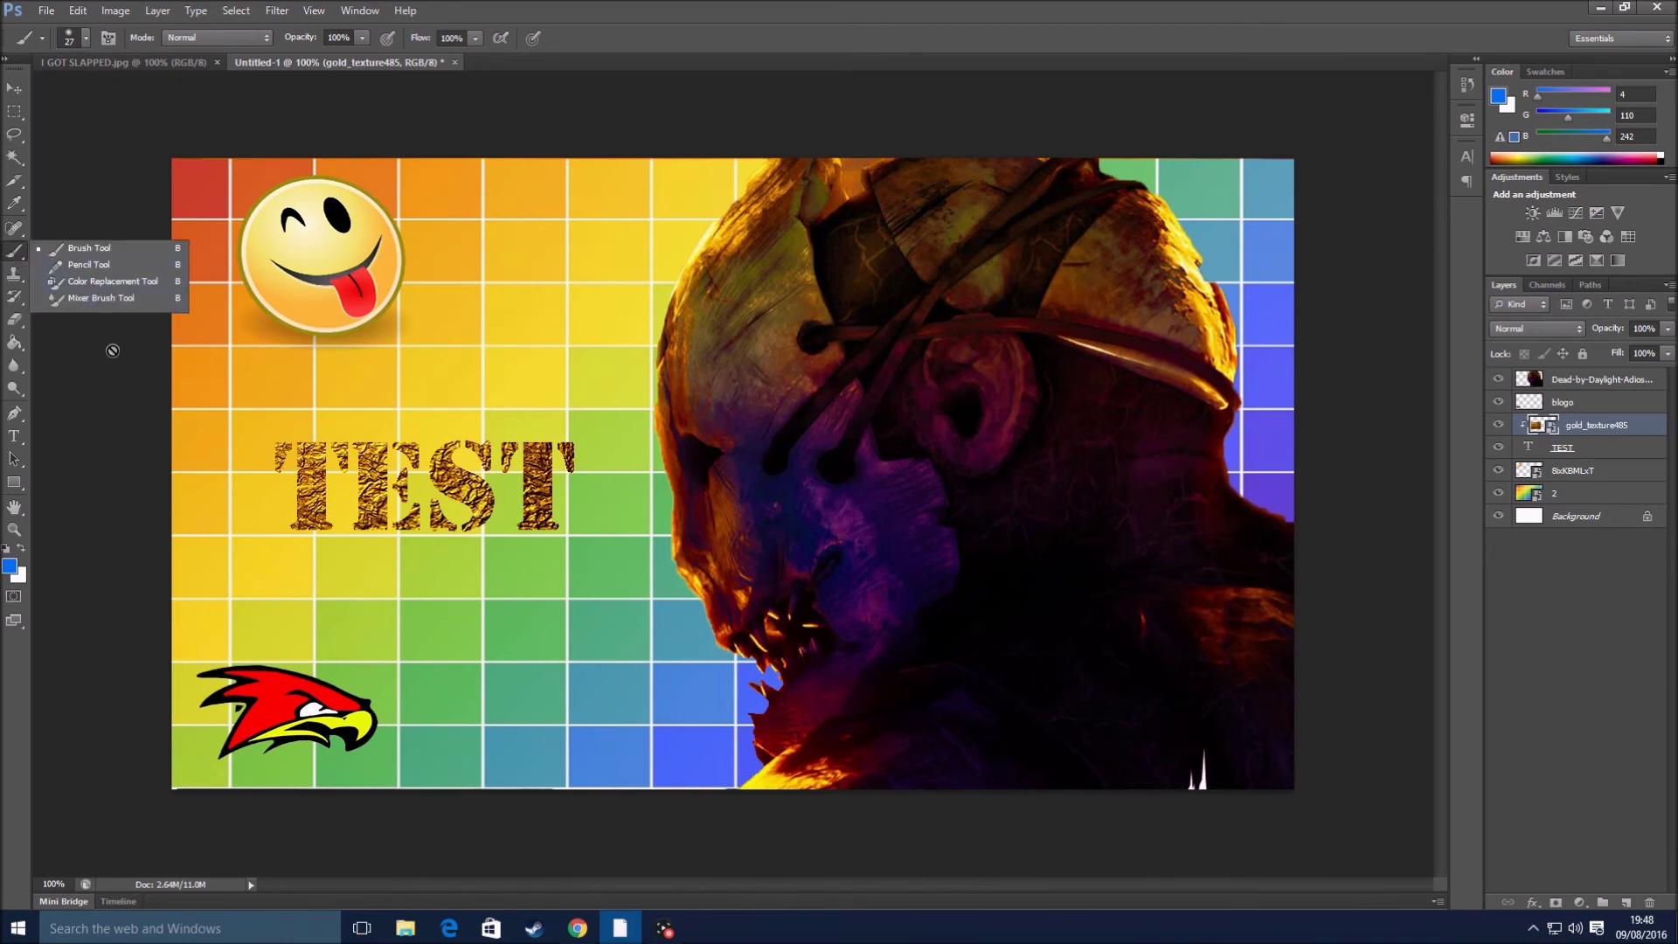
click(81, 248)
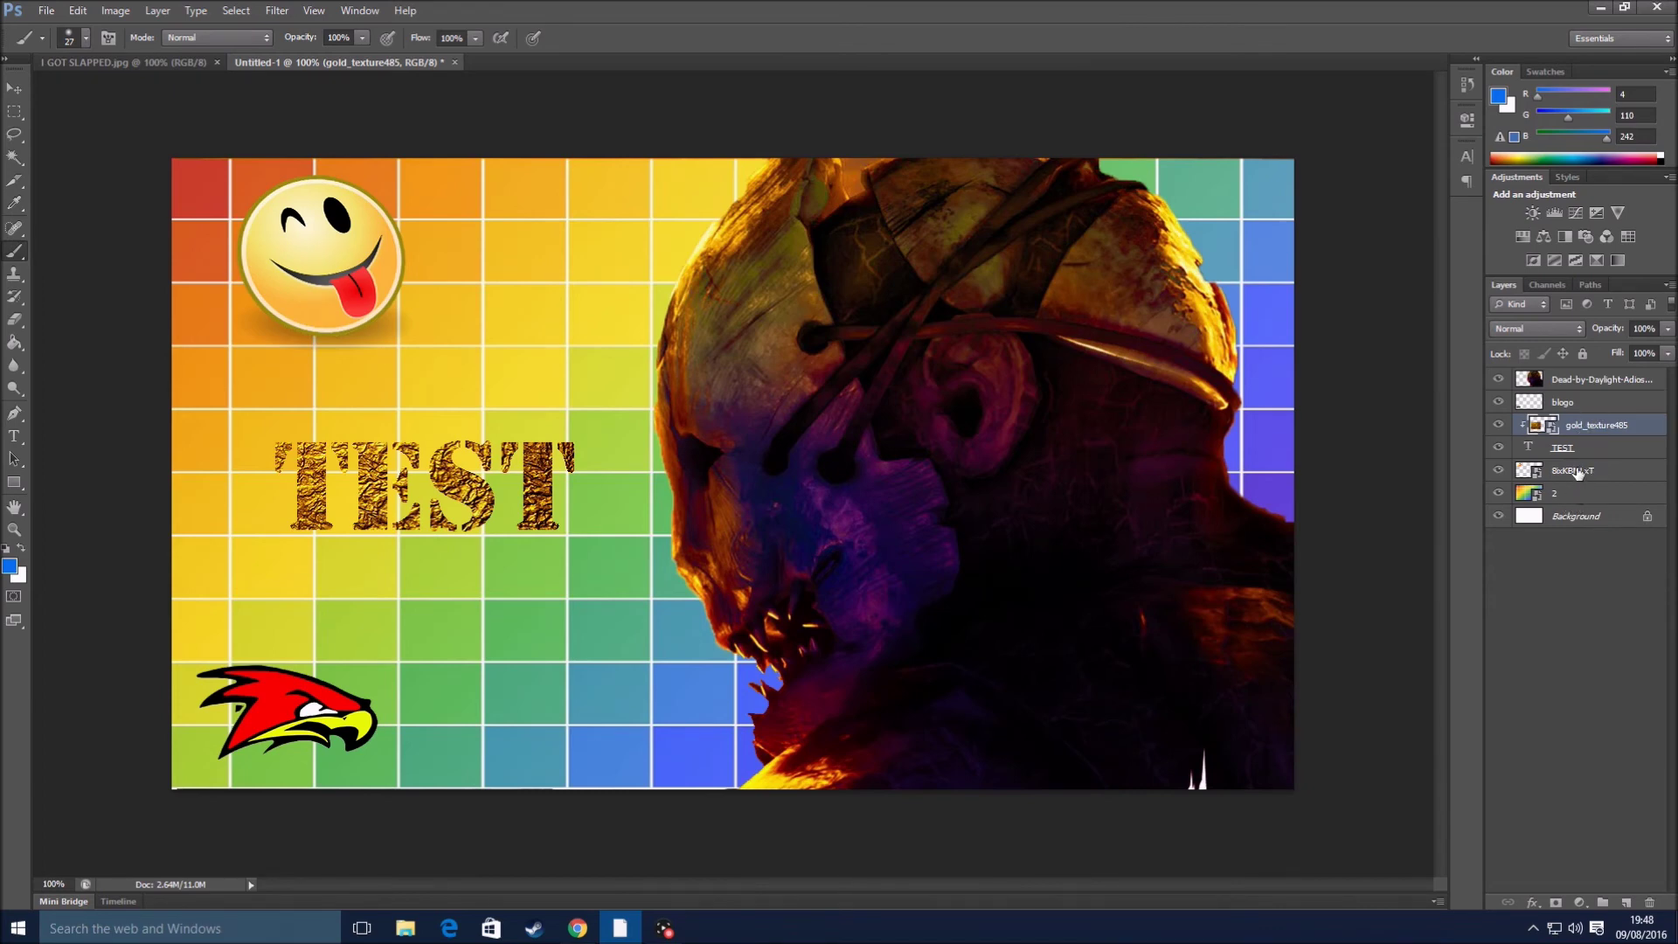
click(1612, 473)
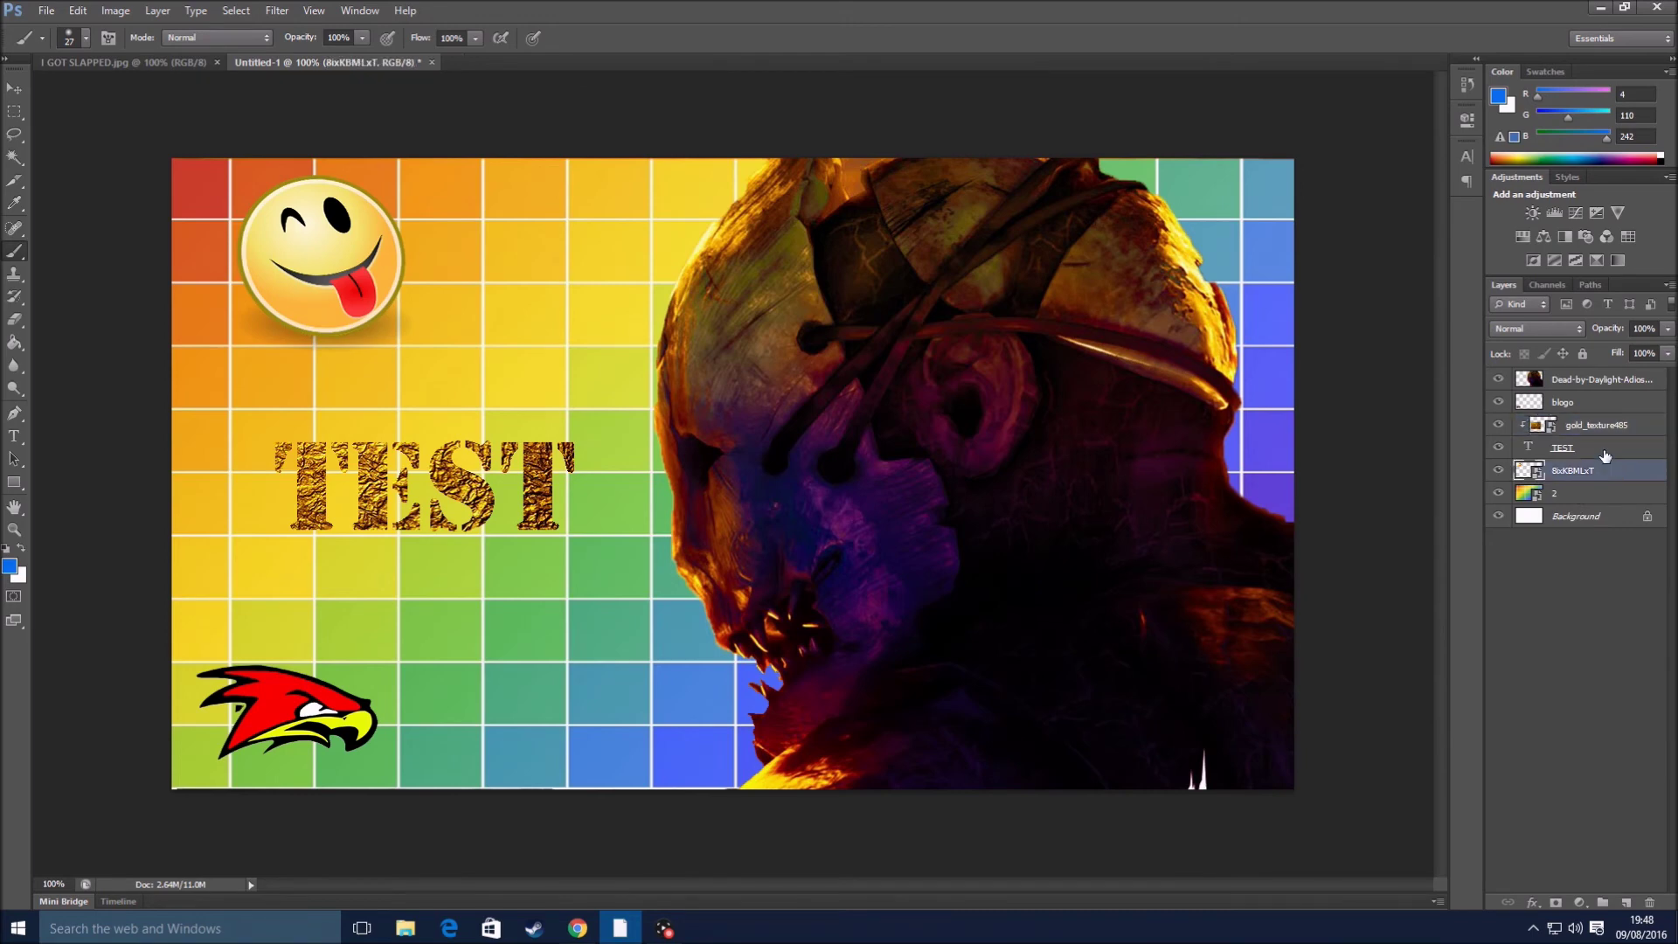
click(1606, 449)
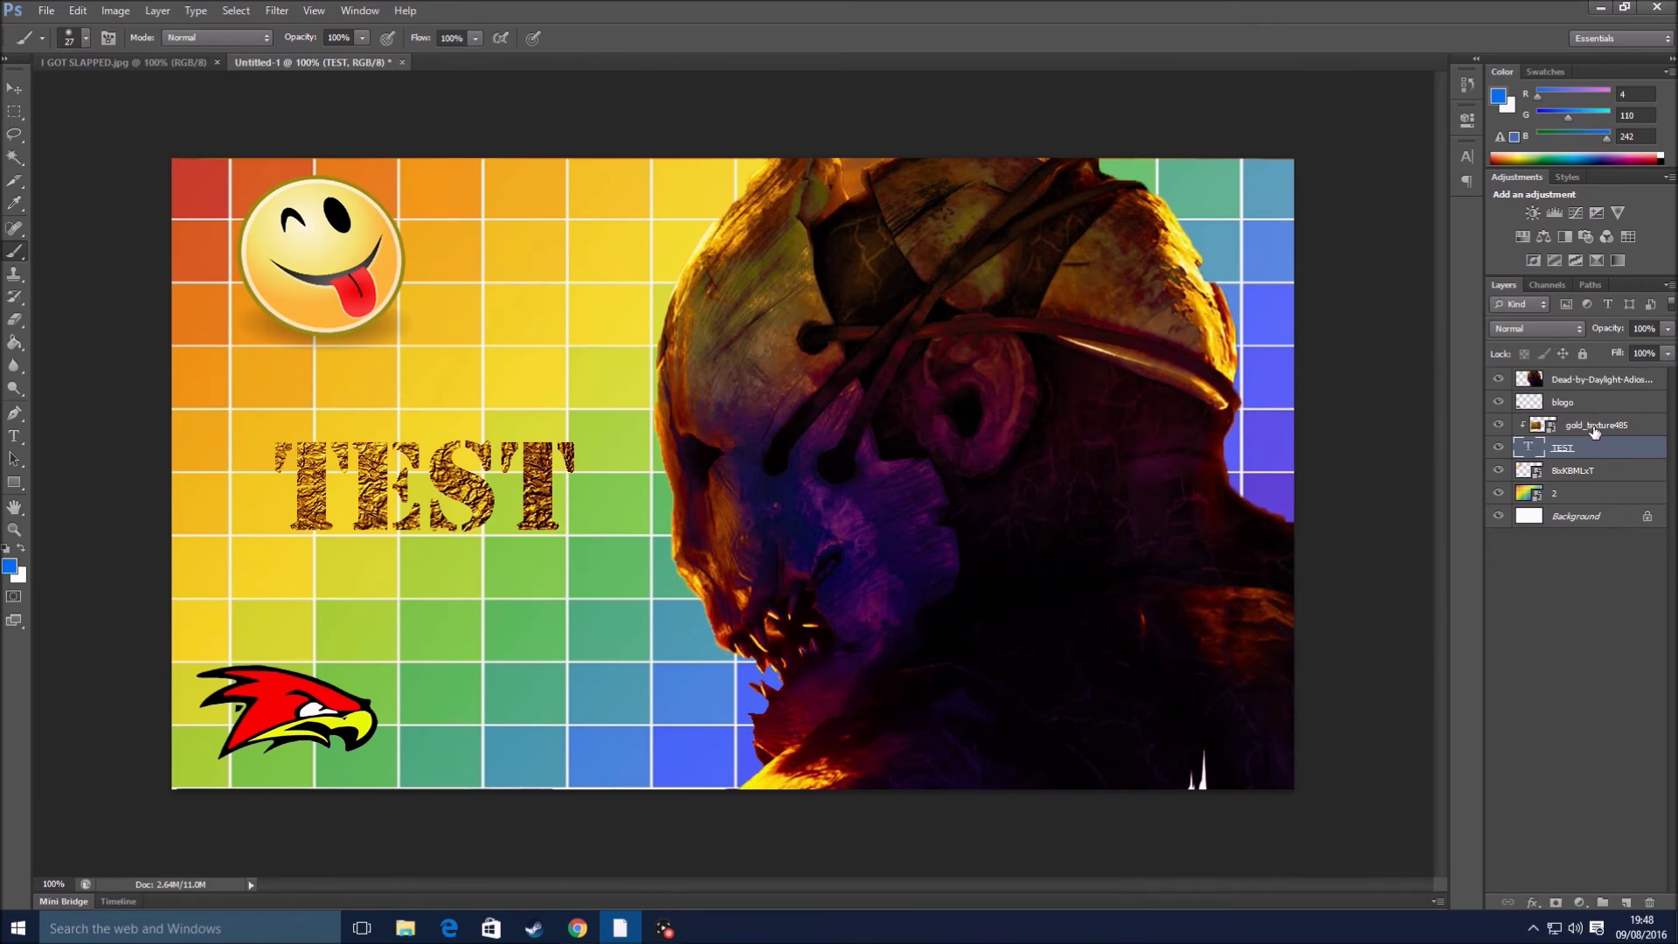
click(1596, 428)
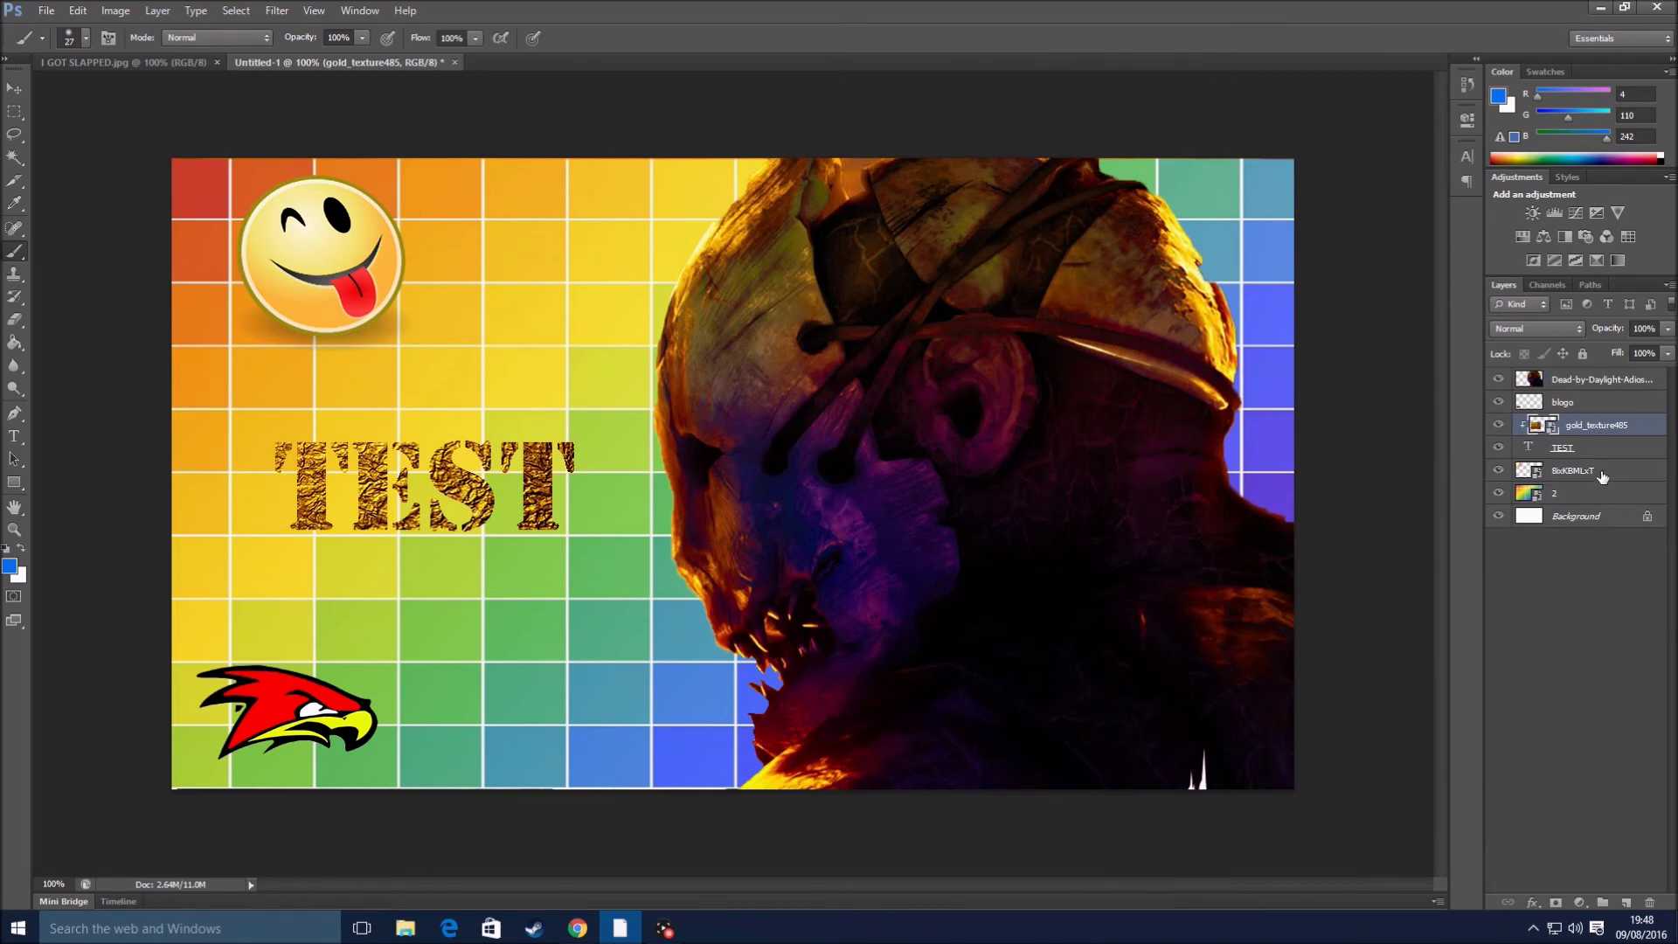
click(1602, 476)
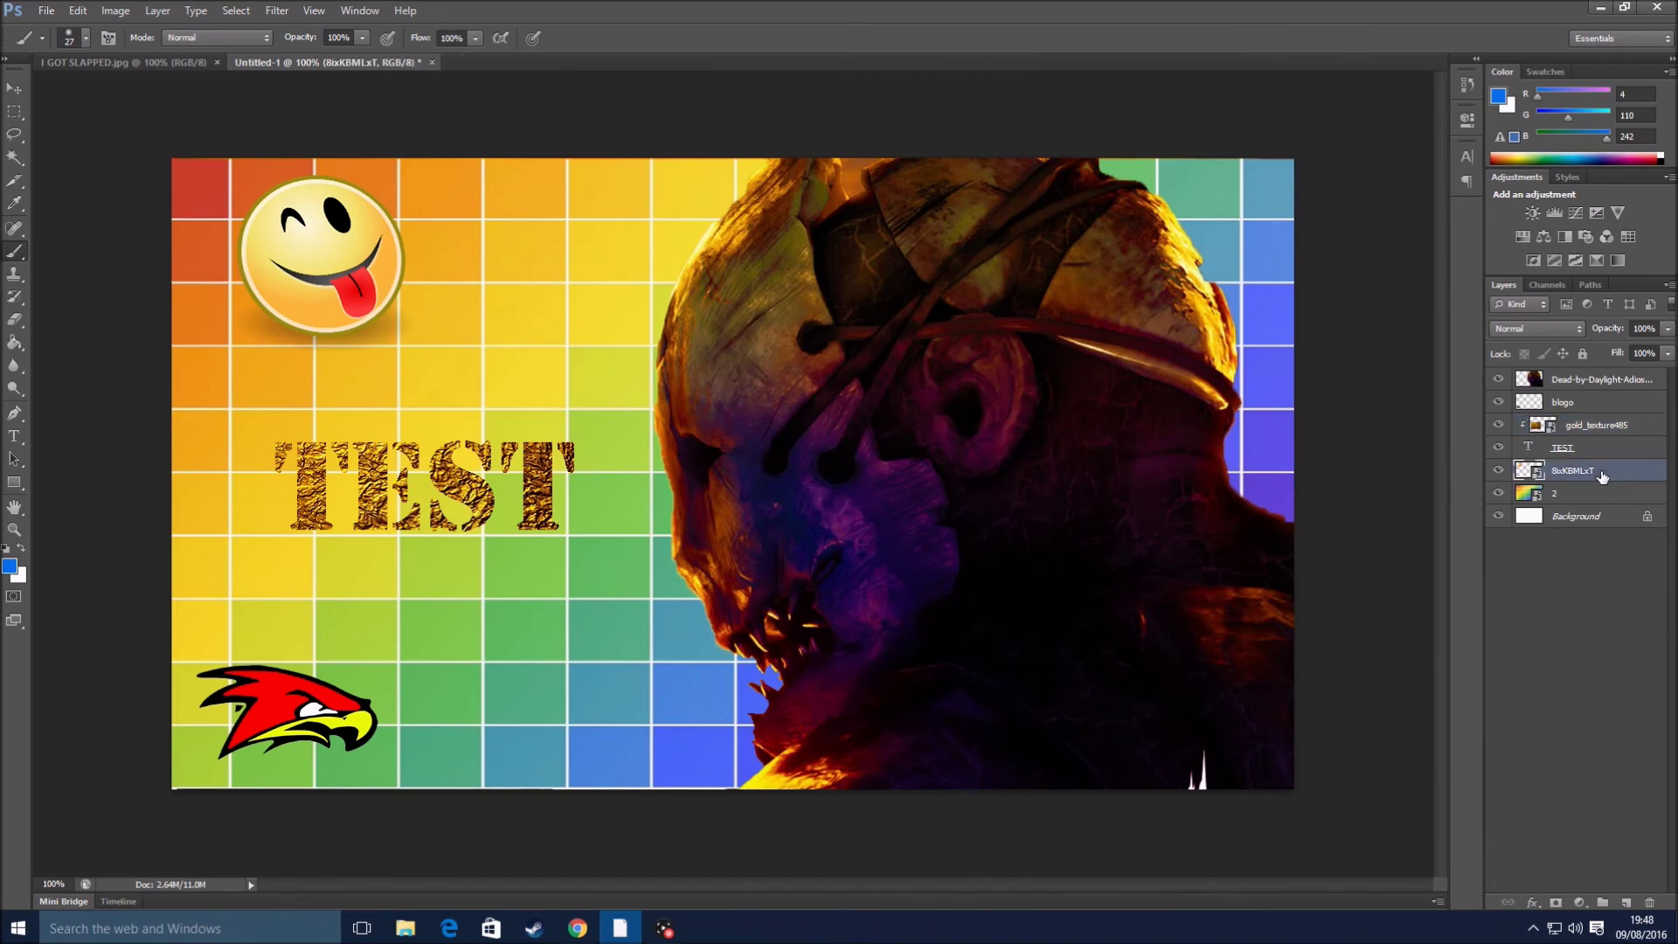
click(308, 210)
key(Return)
- Set the foreground colour to bright red, hex f2041a
click(10, 567)
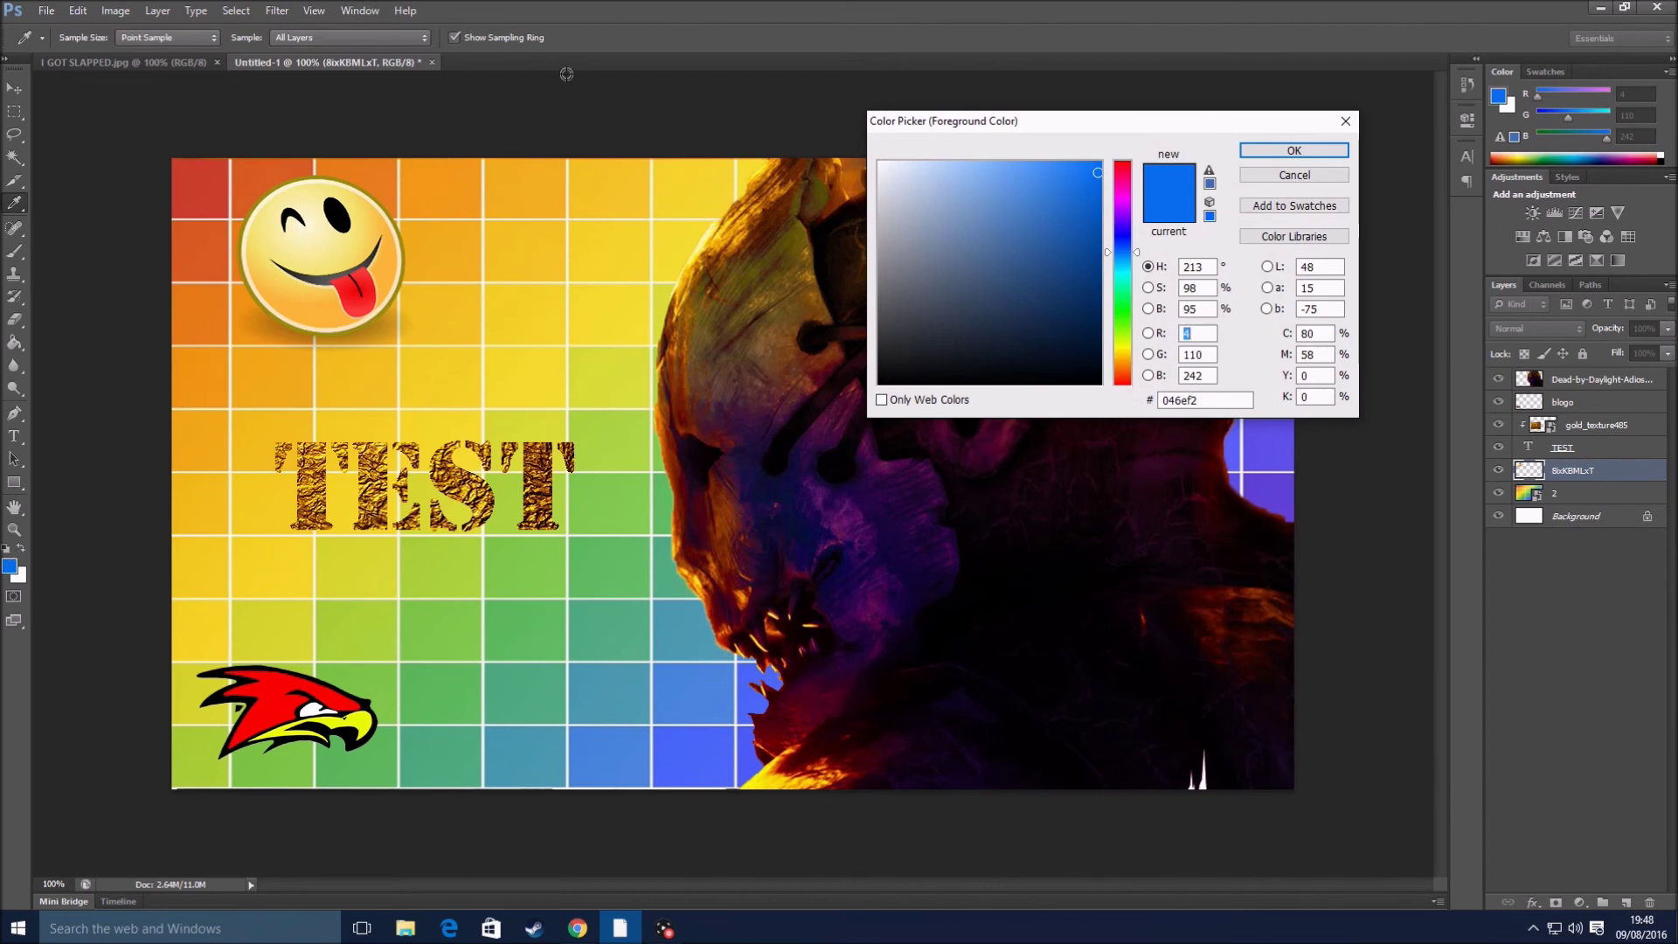
click(1126, 168)
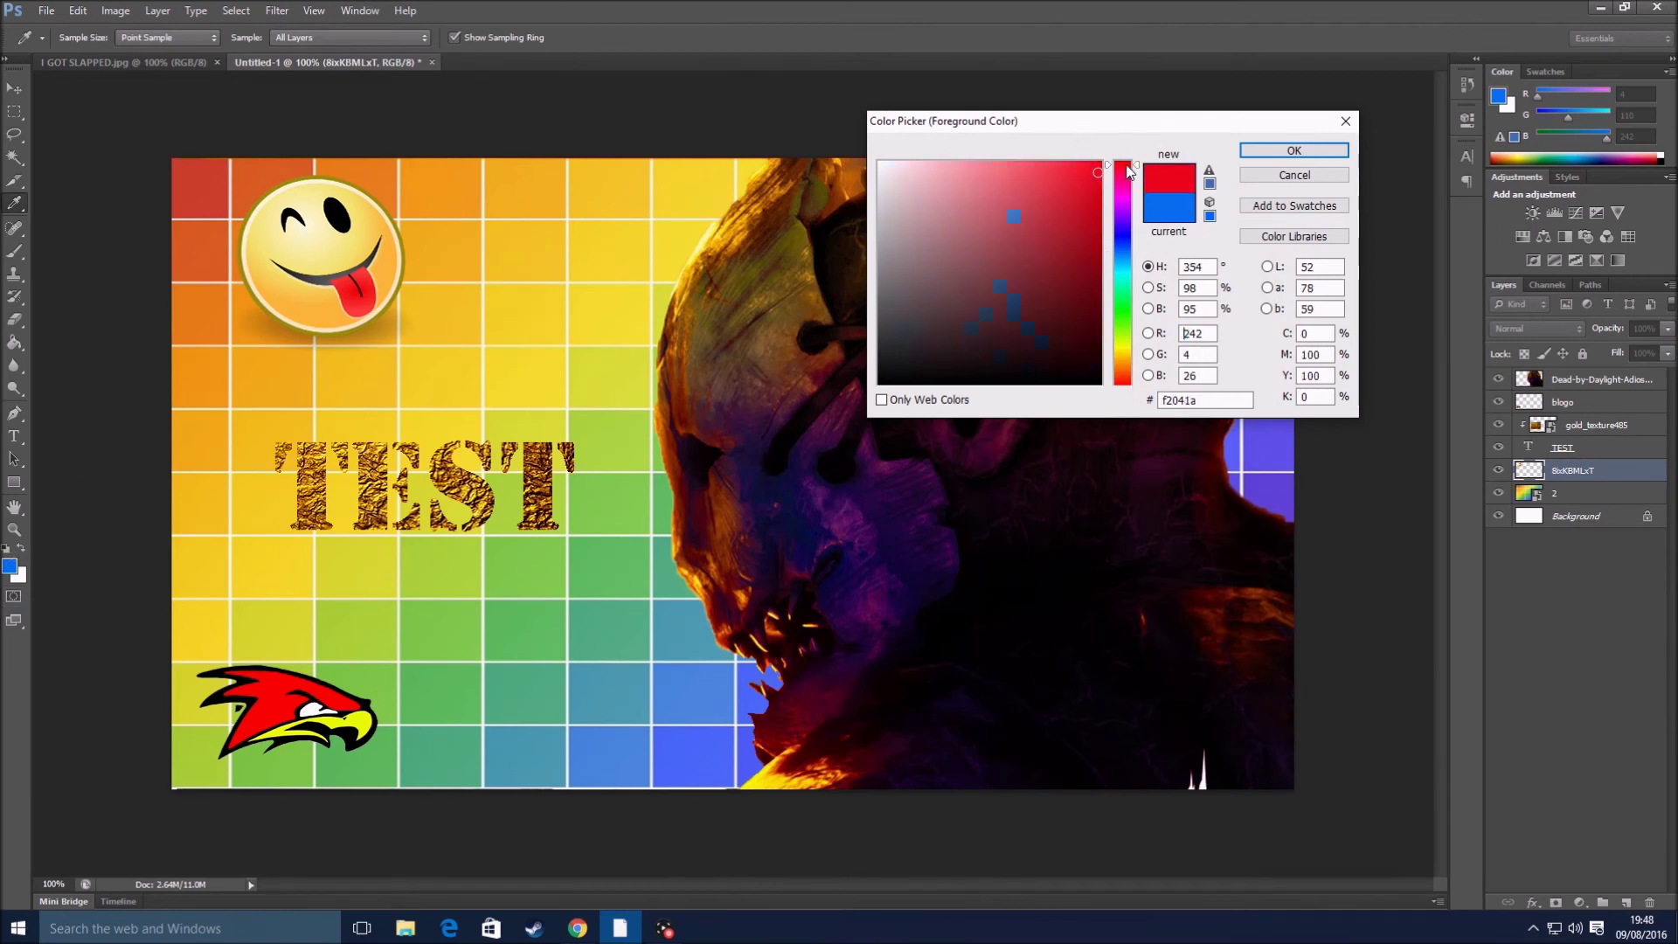
click(1293, 150)
- Paint a red X across the smiley and a red zigzag beneath the TEST text
mouse_move(225, 184)
mouse_down()
mouse_move(382, 312)
mouse_move(408, 361)
mouse_up()
mouse_move(236, 349)
mouse_down()
mouse_move(344, 242)
mouse_move(500, 188)
mouse_up()
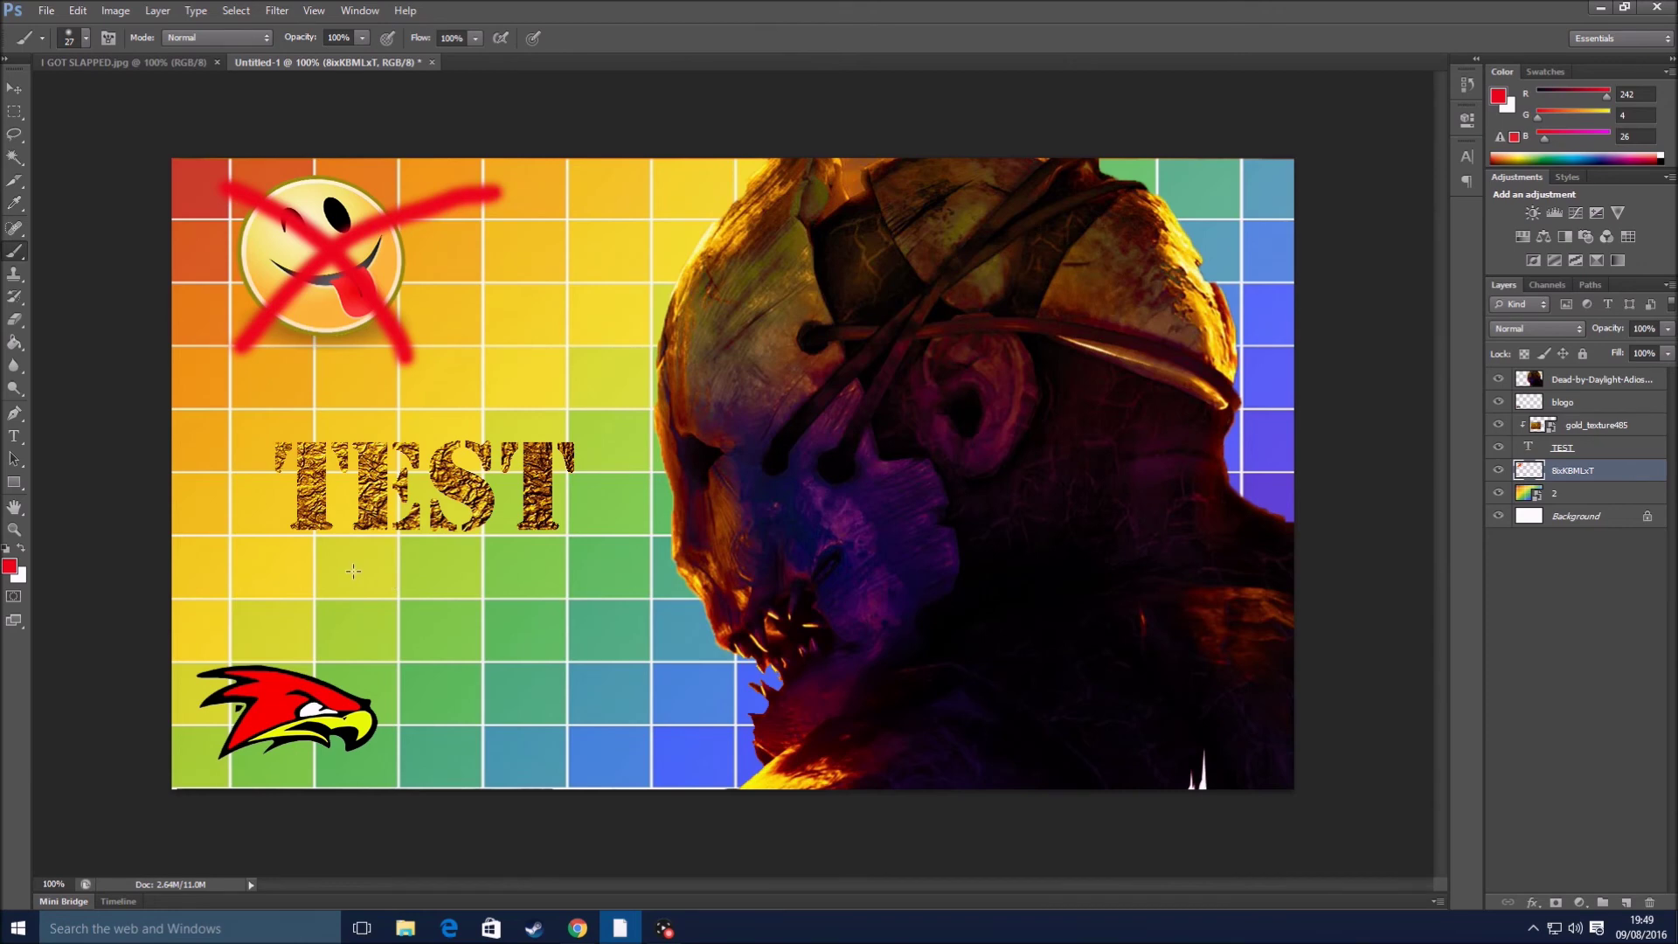
mouse_move(324, 554)
mouse_down()
mouse_move(489, 553)
mouse_move(477, 595)
mouse_move(533, 645)
mouse_move(612, 661)
mouse_up()
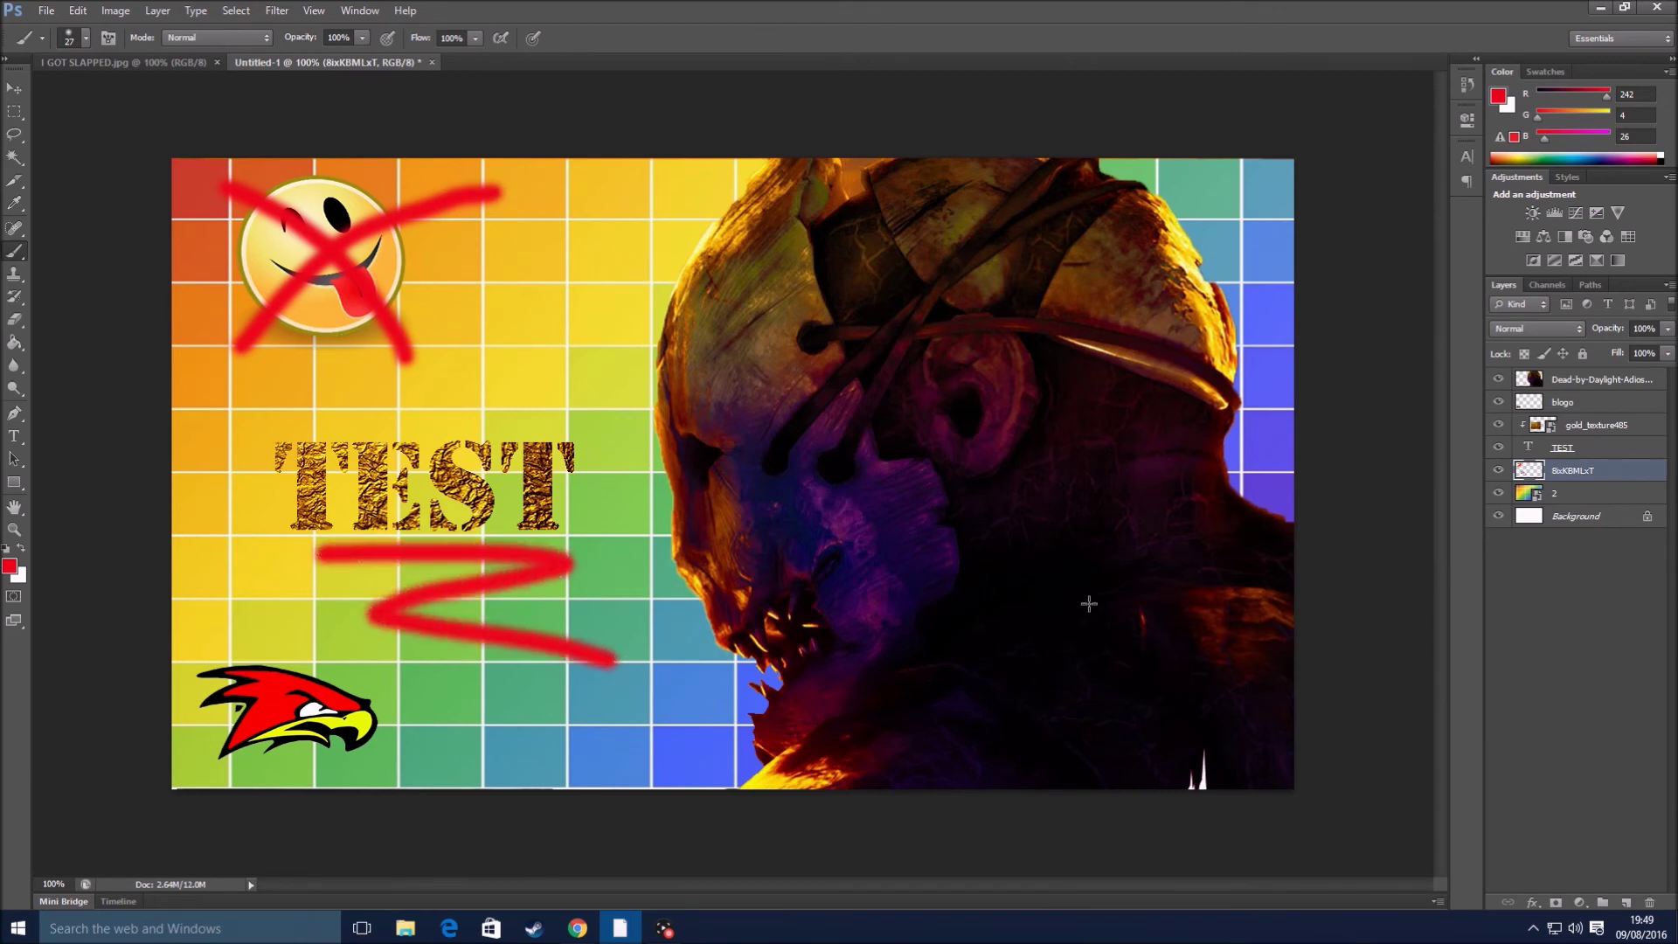
- With a 14 px soft round brush, paint a small red lightning bolt beside the smiley and a short stroke under the bird's beak
right_click(408, 236)
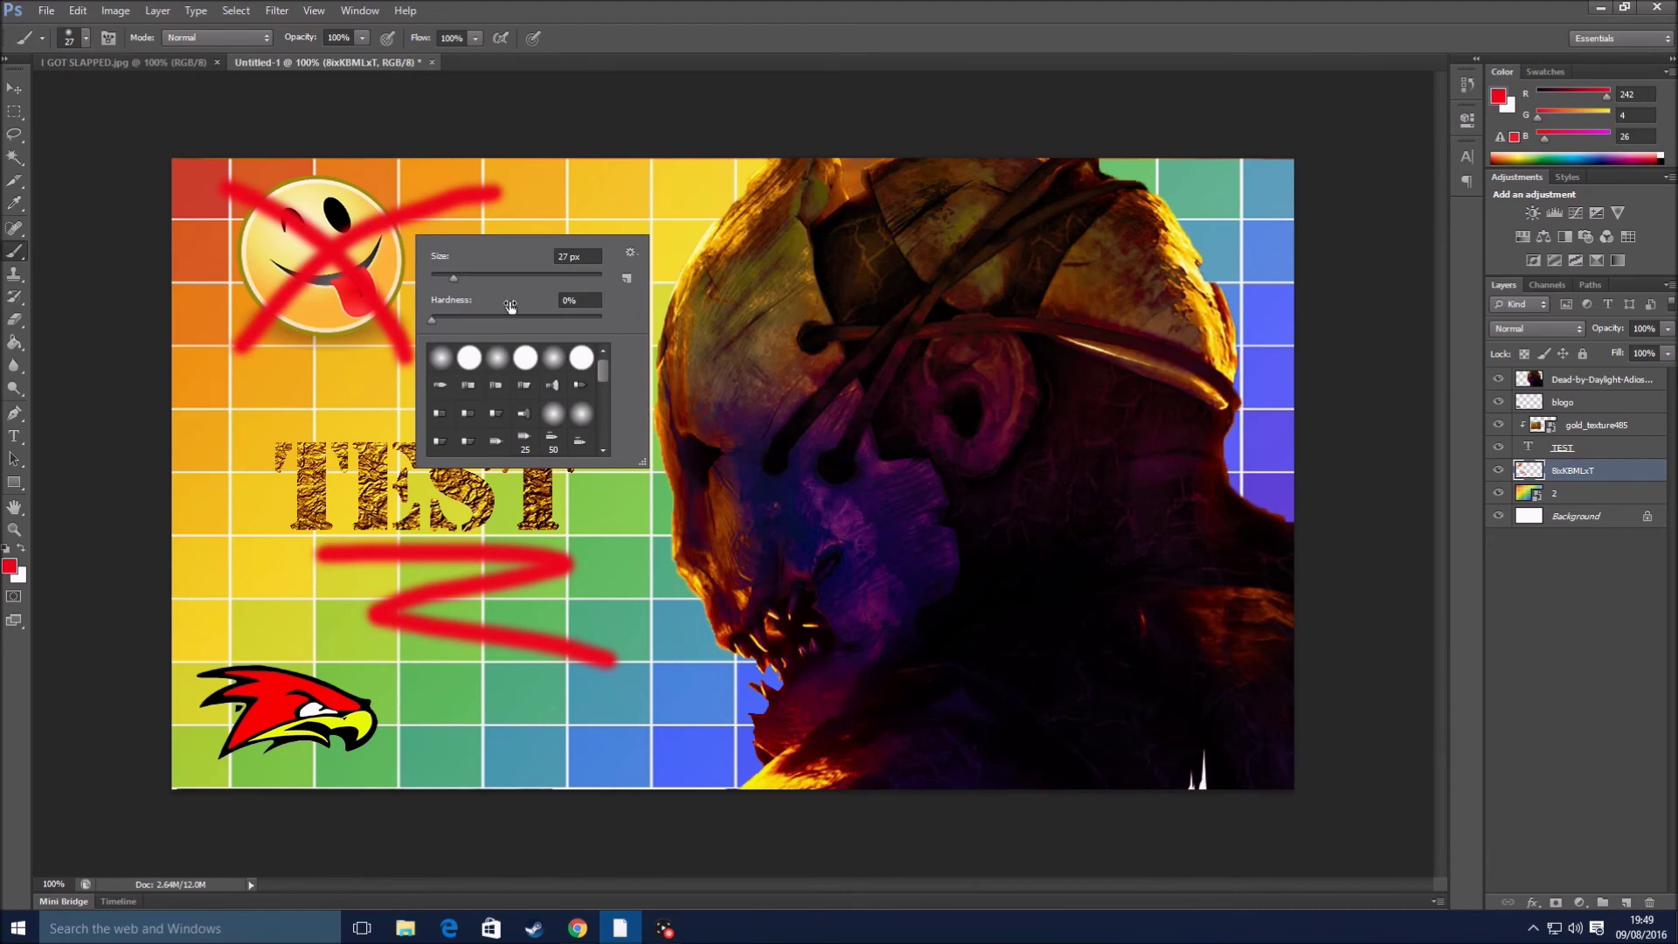
drag(452, 278, 446, 278)
click(441, 358)
click(543, 214)
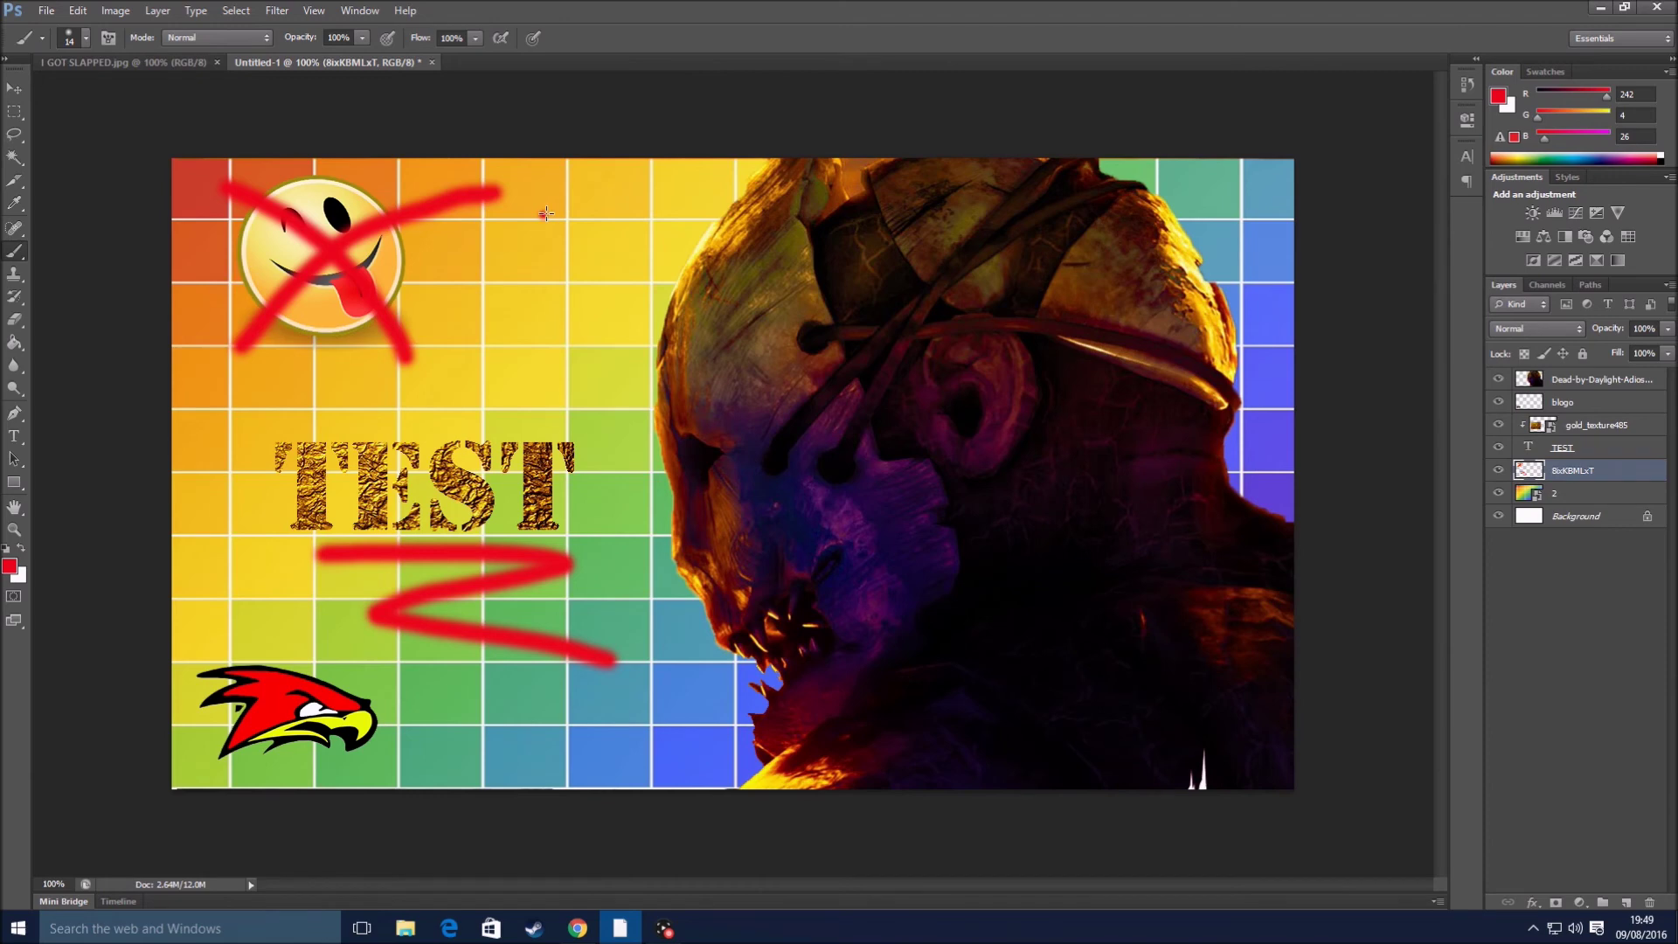
mouse_move(543, 213)
mouse_down()
mouse_move(535, 250)
mouse_move(595, 240)
mouse_move(524, 356)
mouse_up()
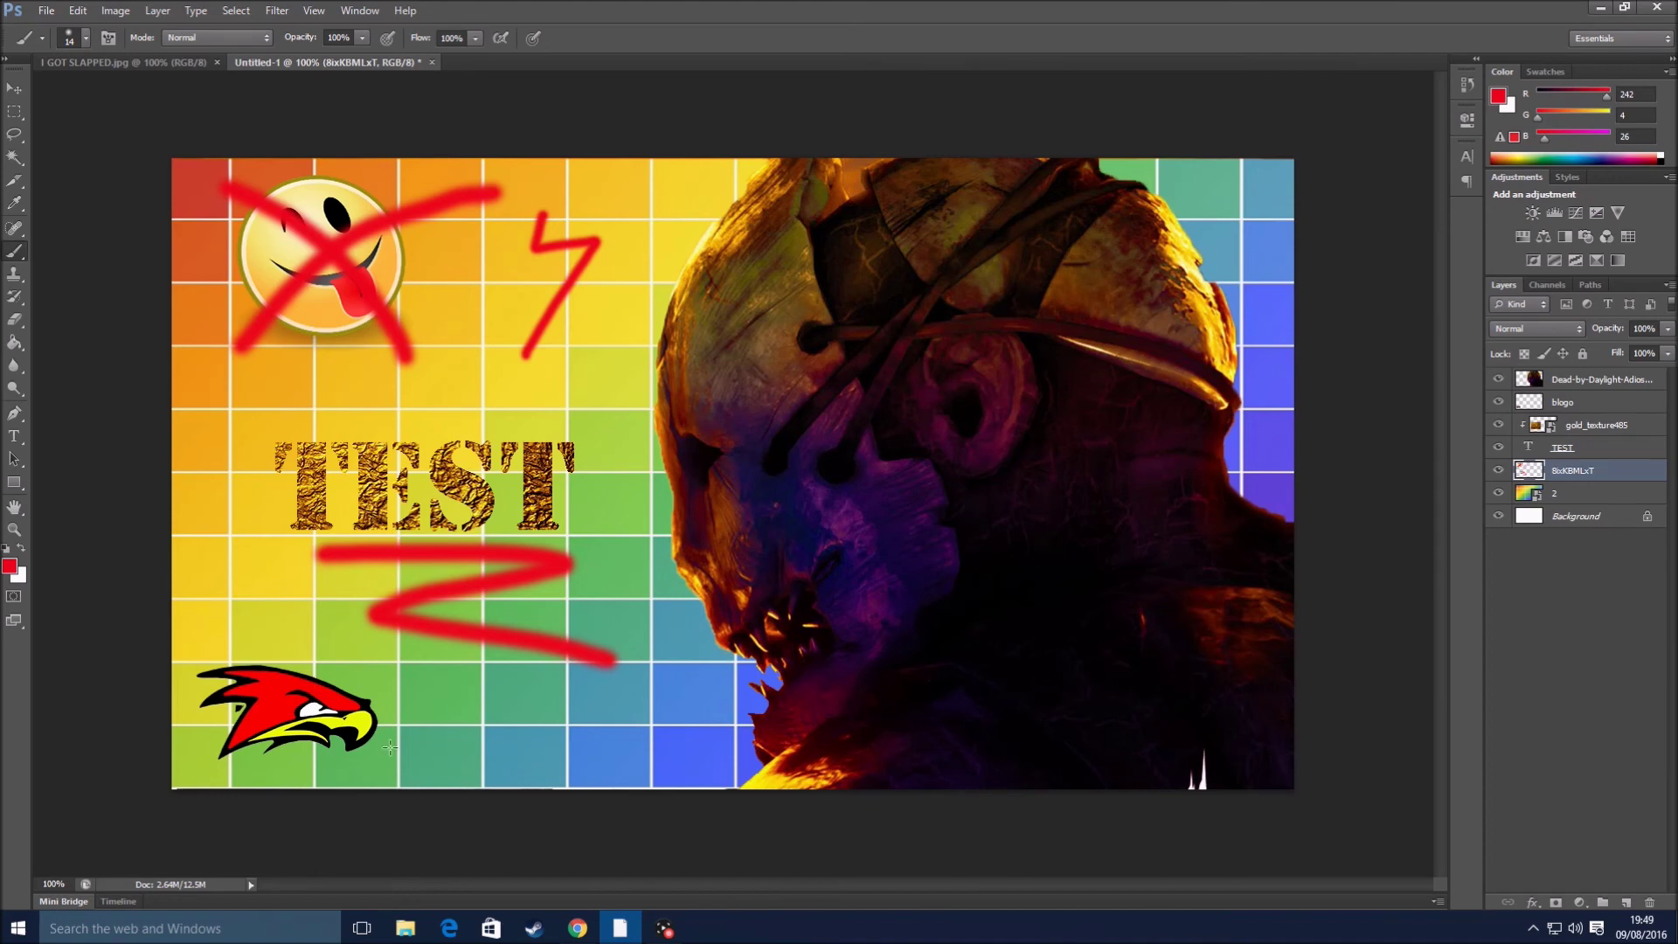
drag(334, 741, 338, 762)
- Start saving the thumbnail under a new name, entering TEST as the file name and choosing the JPEG format
click(48, 11)
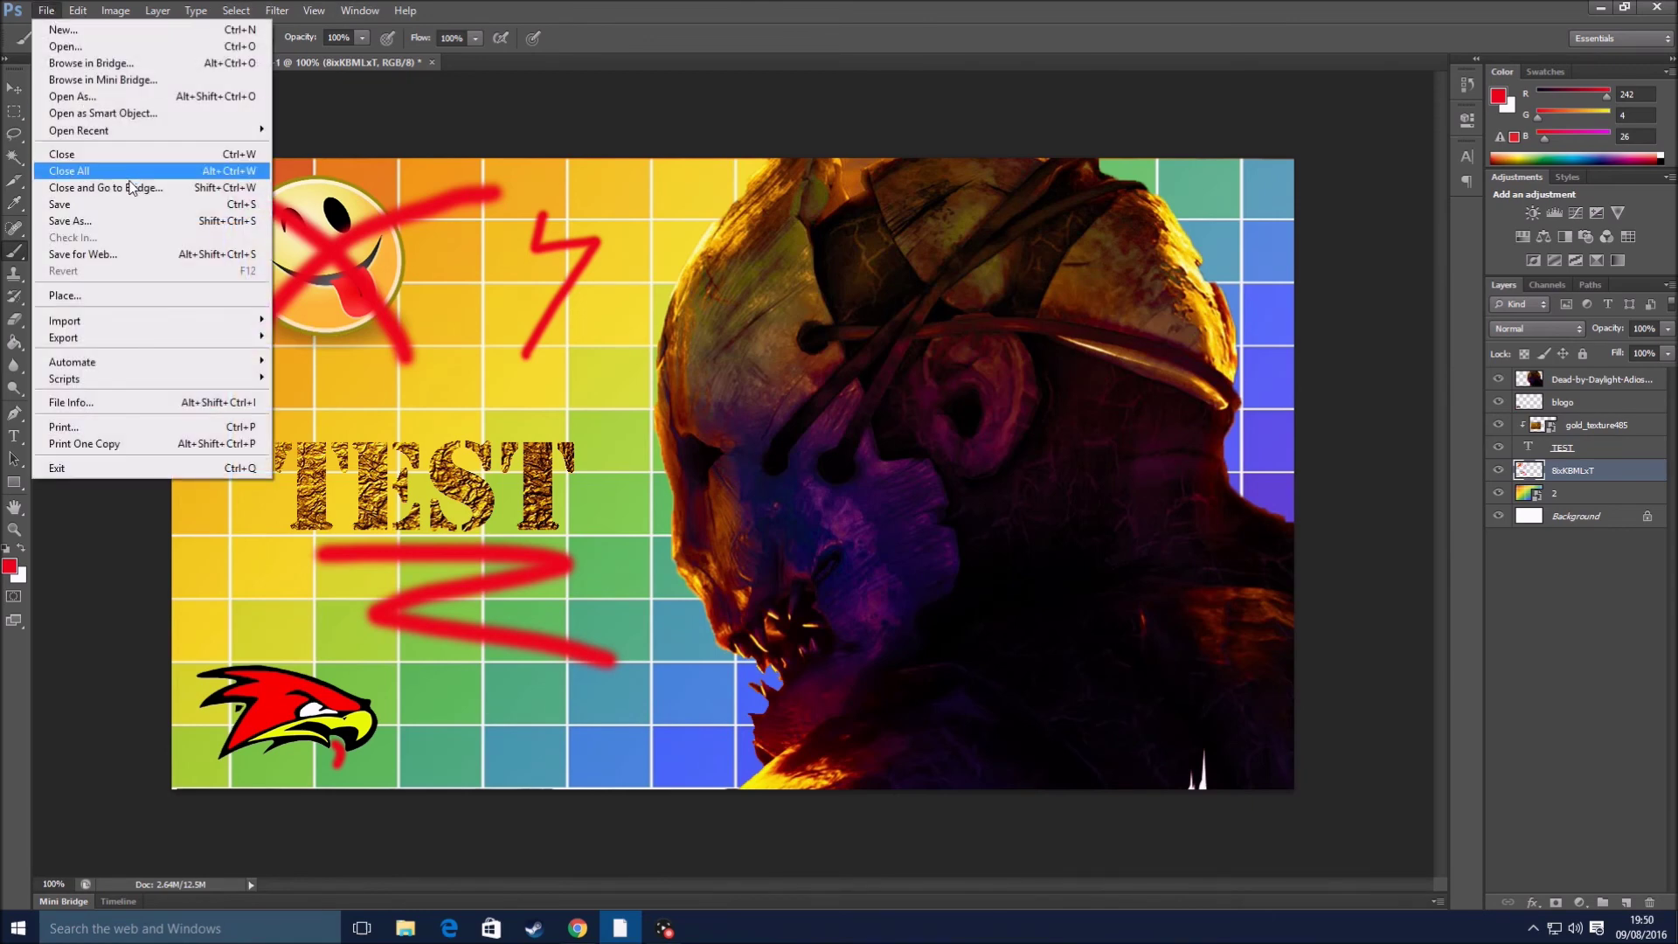
click(123, 219)
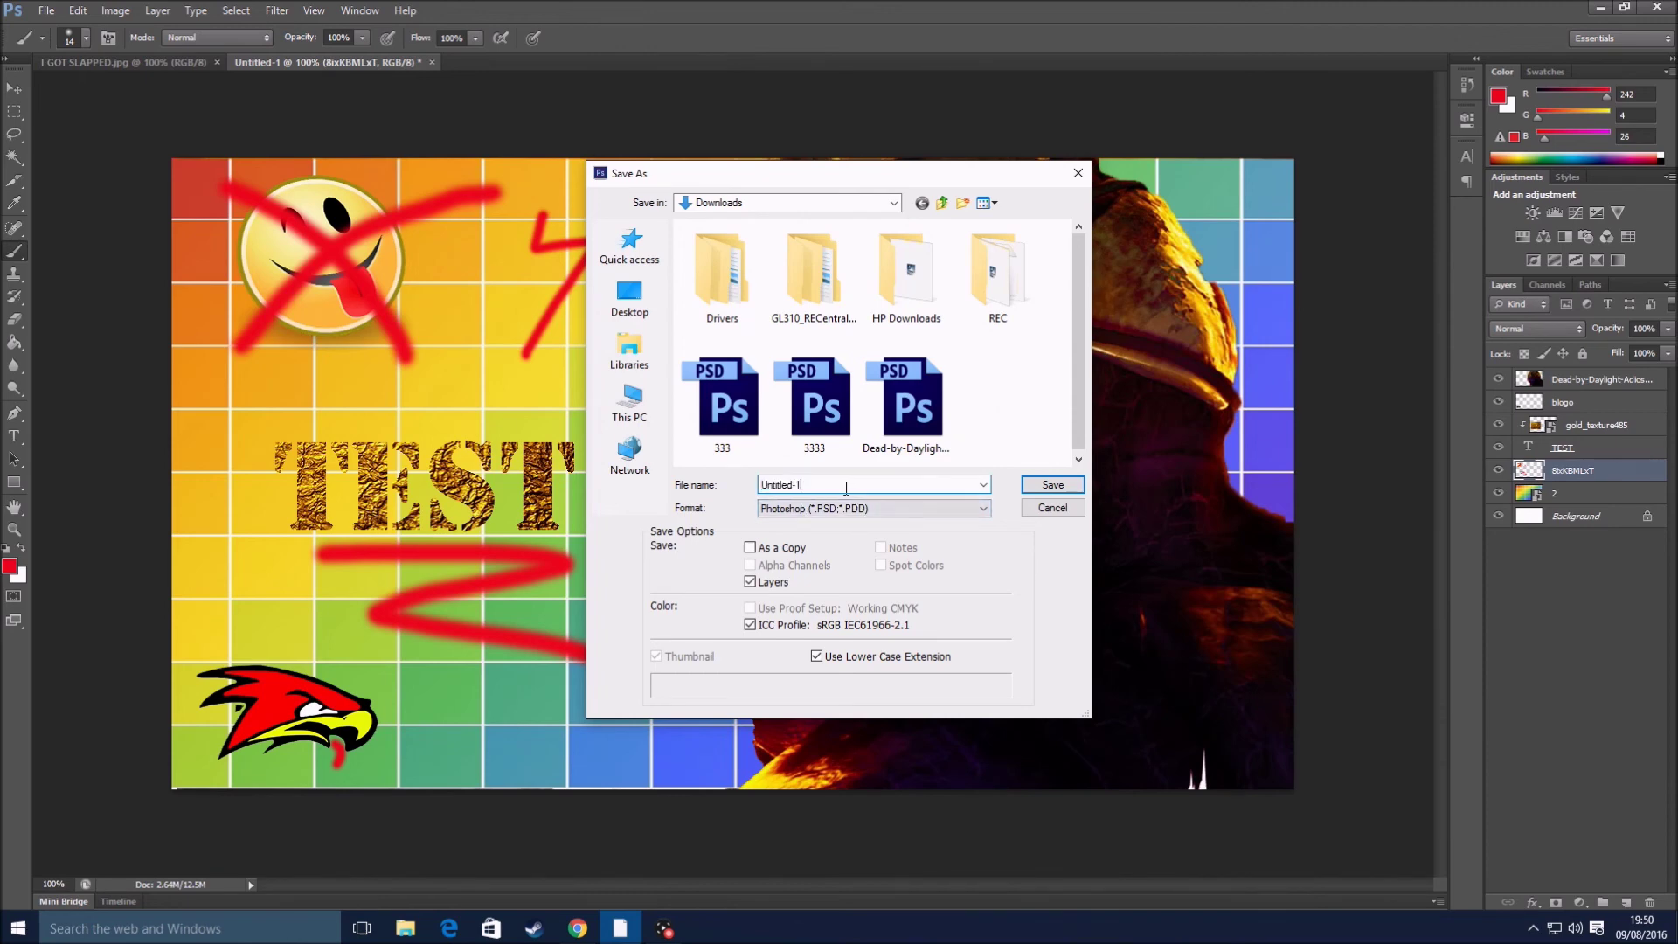
key(BackSpace)
text(TEST)
click(984, 509)
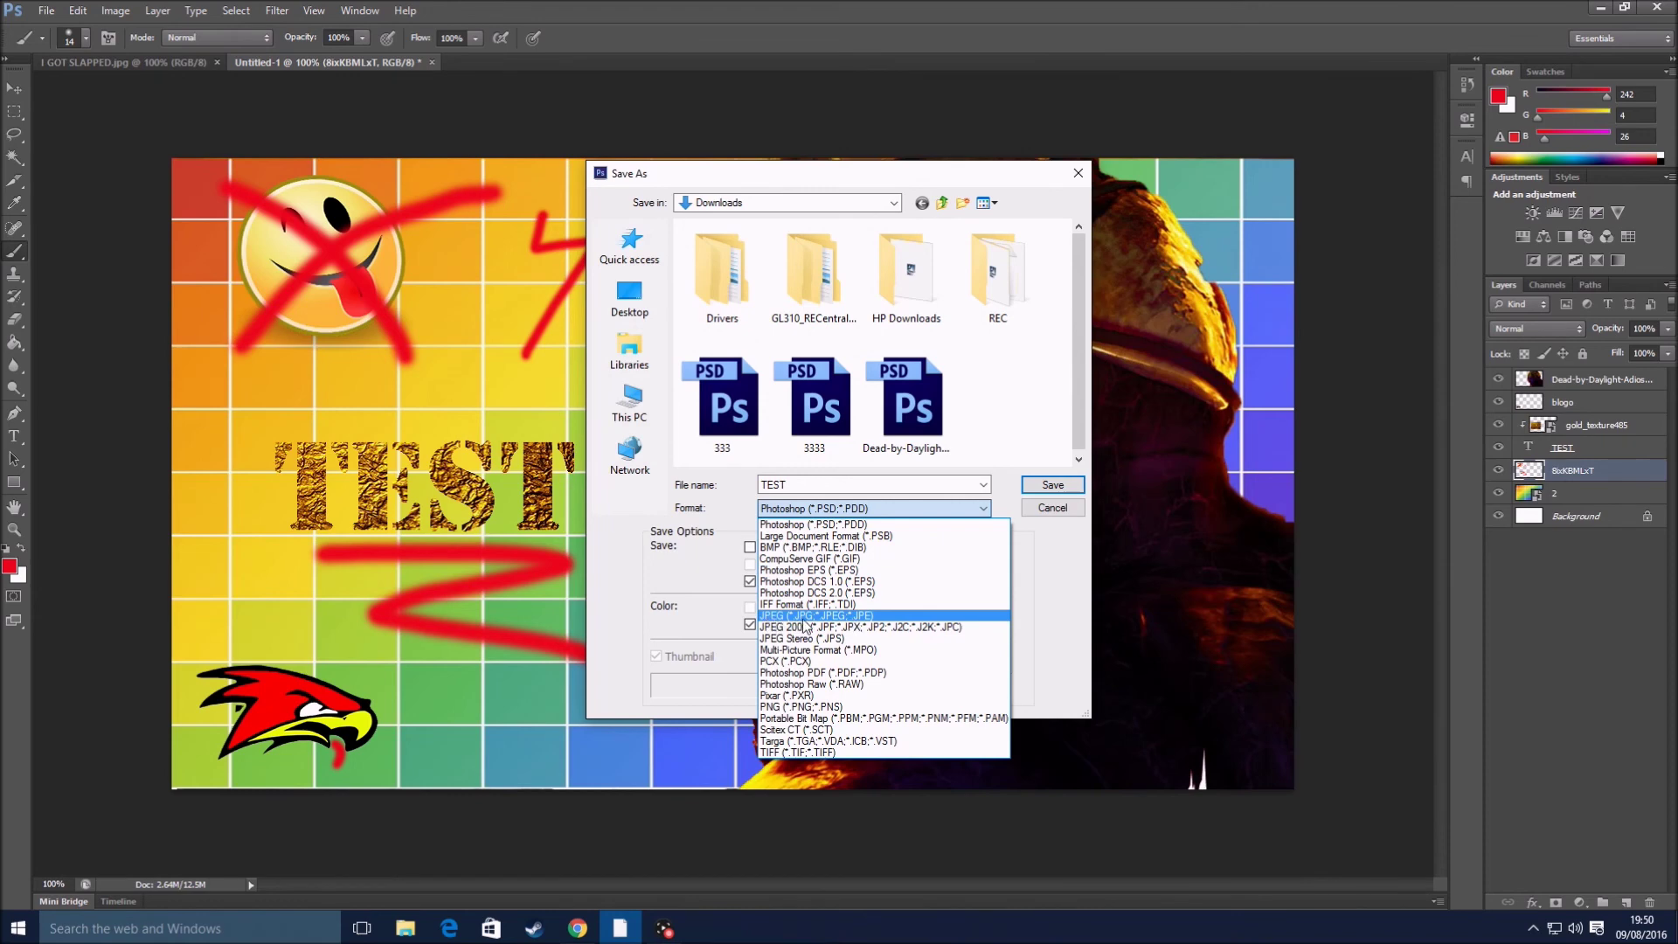
click(844, 617)
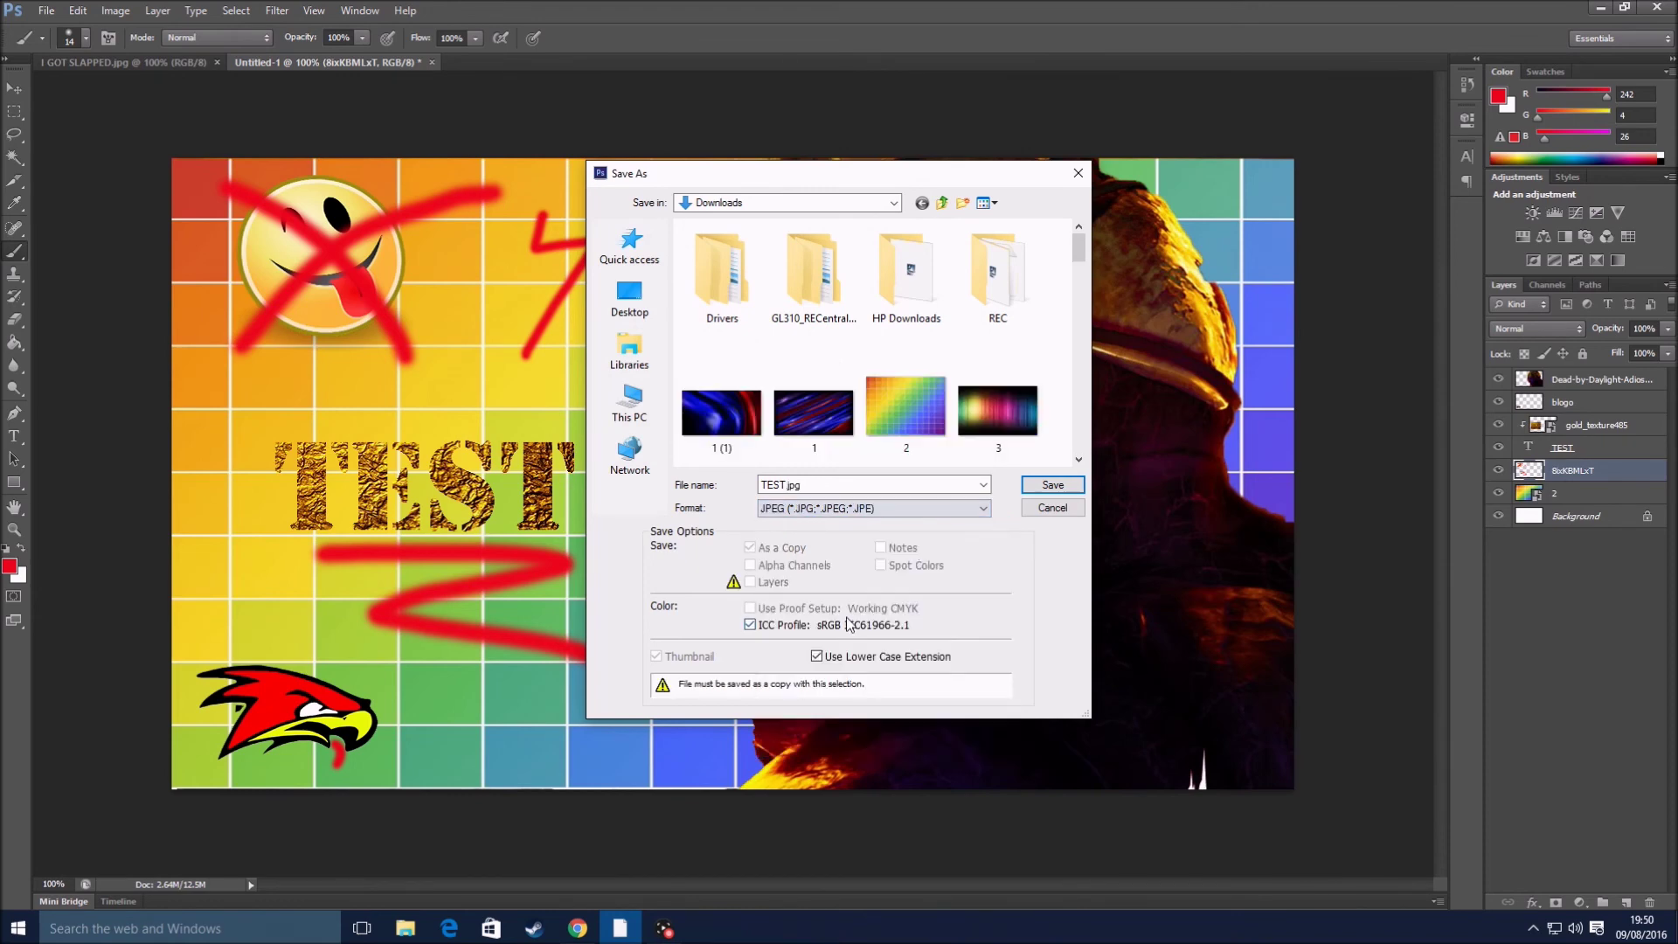
- Save TEST.jpg in the Downloads folder with Maximum JPEG quality and the Baseline ("Standard") format option
scroll(879, 320, down, 10)
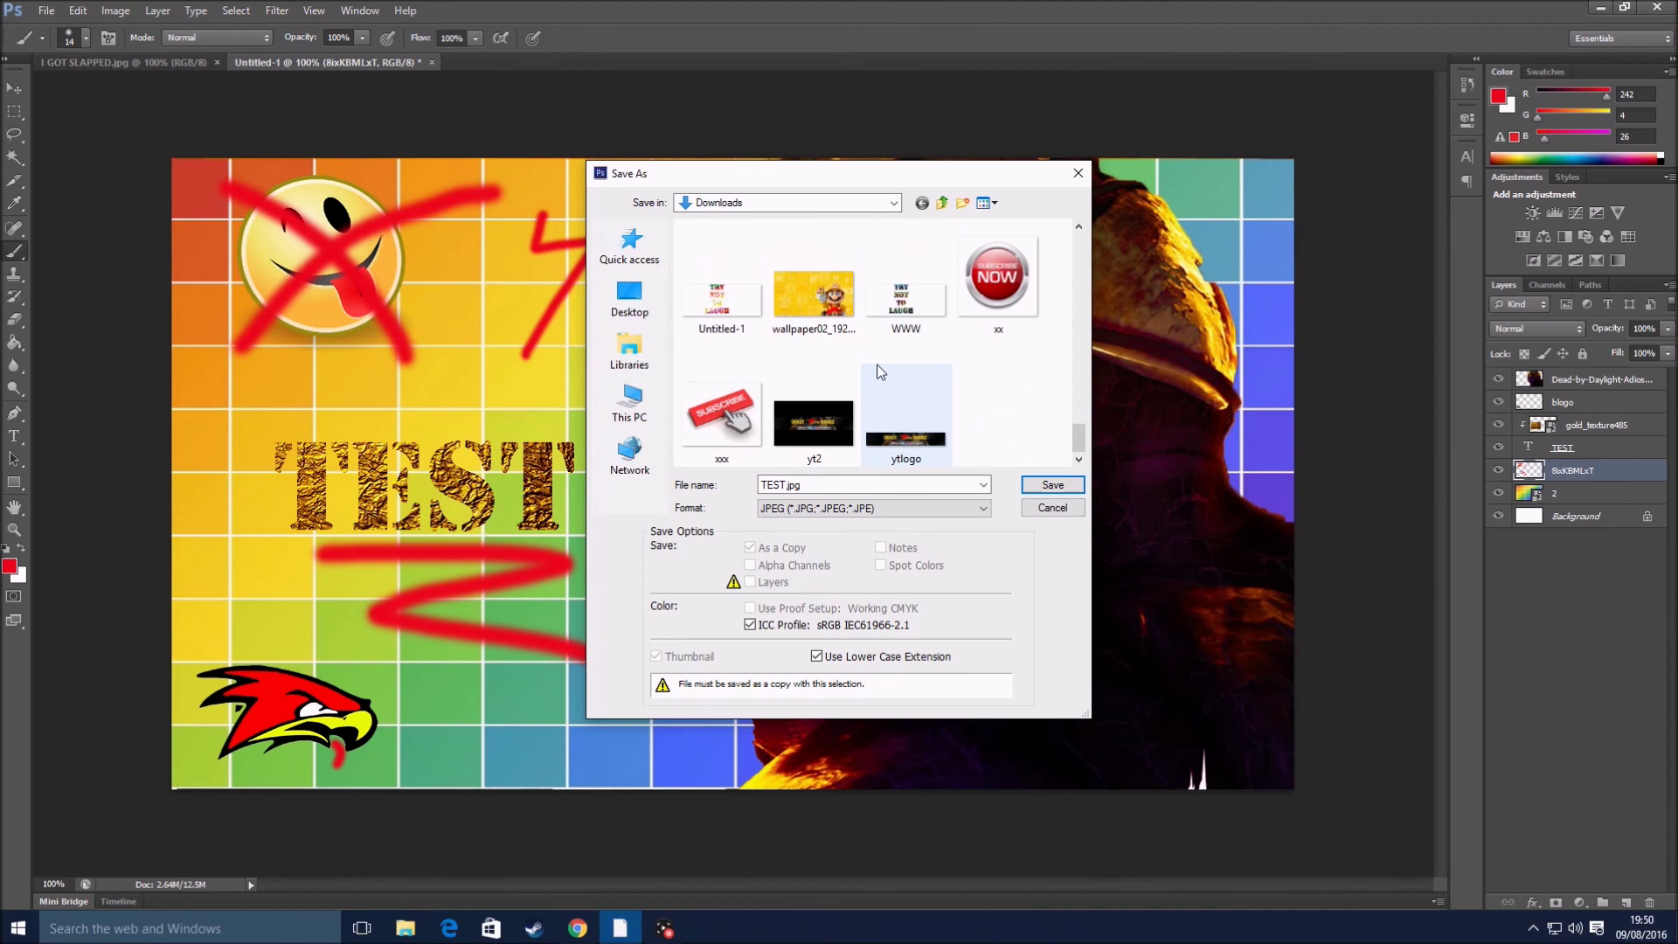
scroll(883, 363, up, 5)
scroll(873, 375, down, 15)
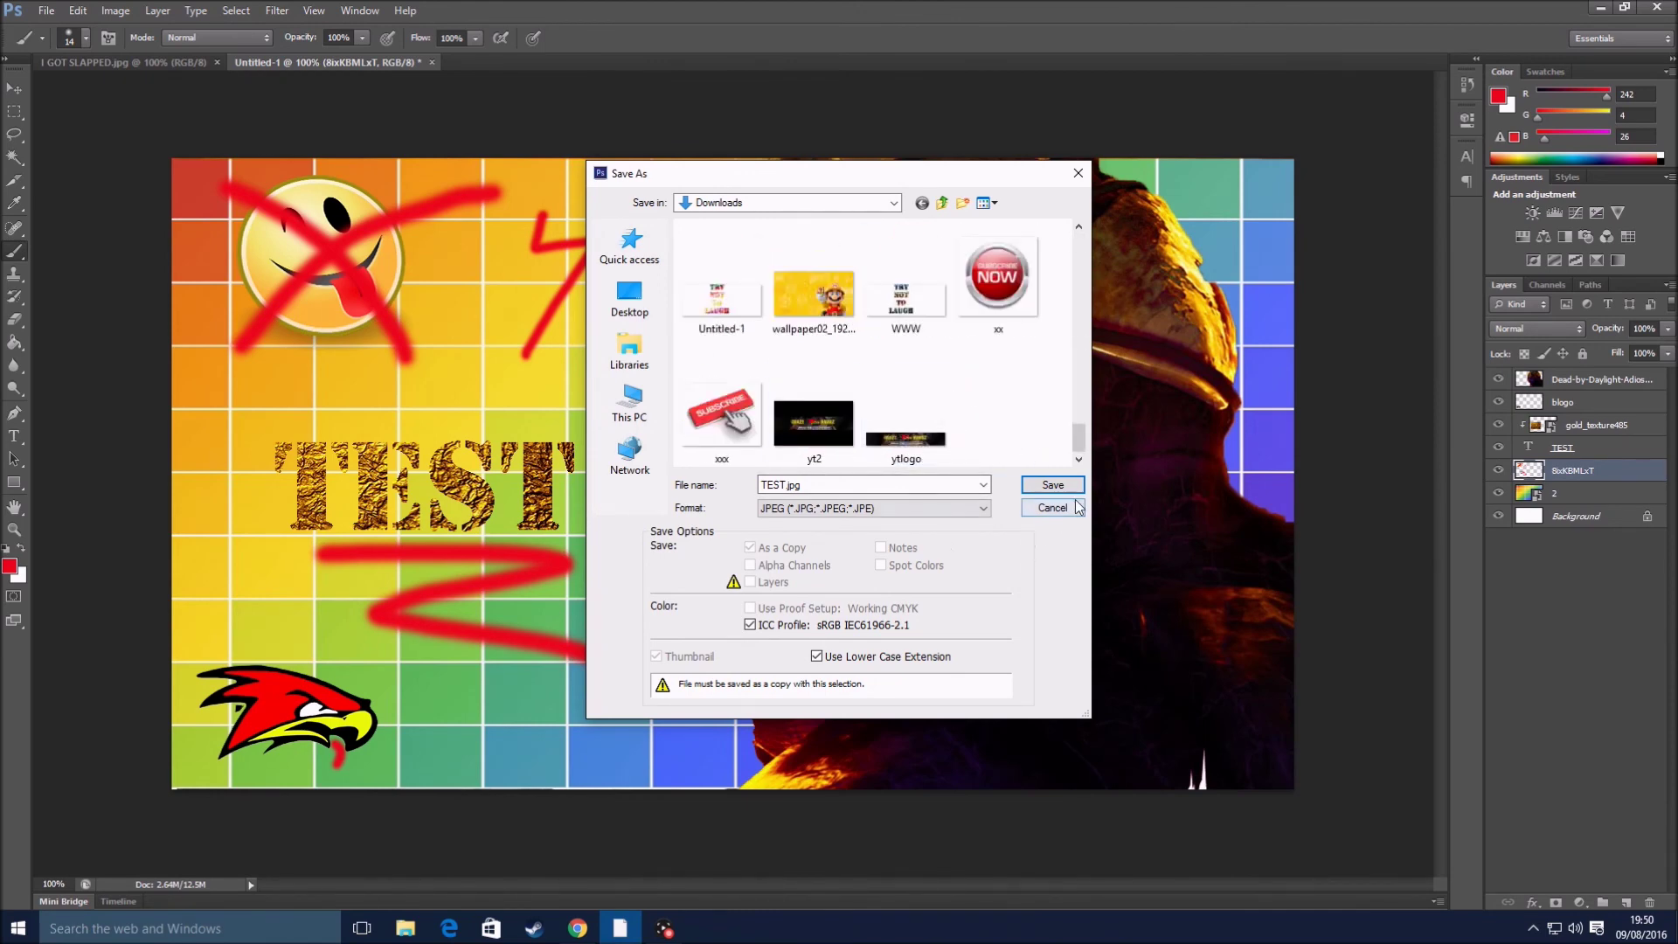
scroll(939, 376, up, 20)
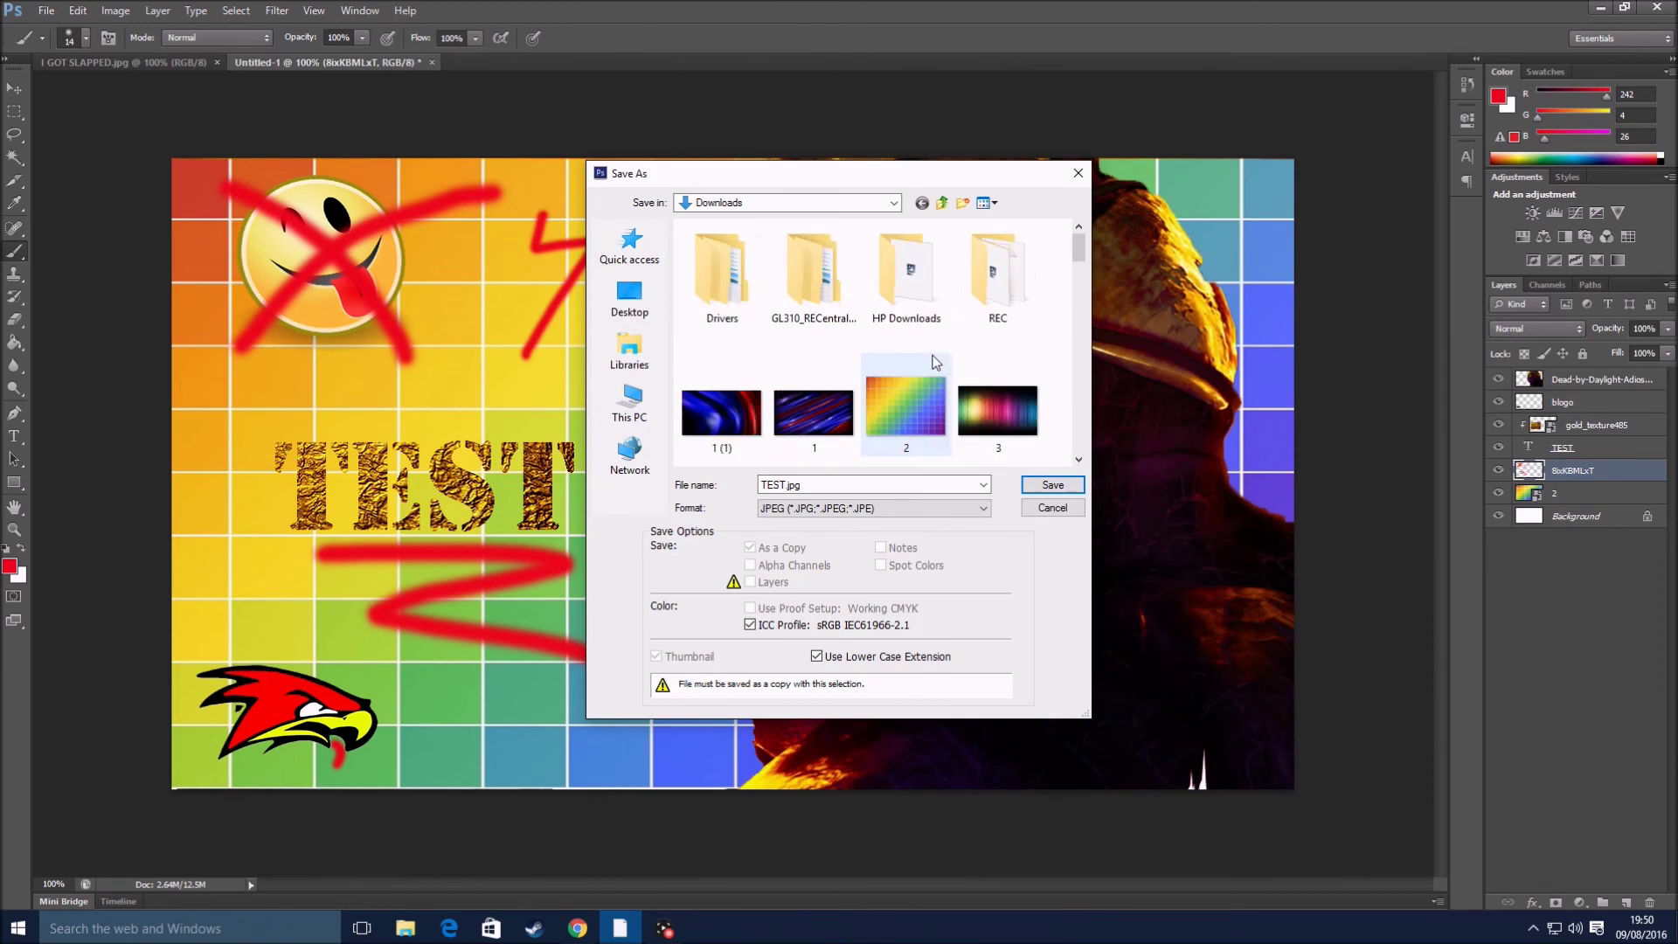
scroll(772, 371, down, 3)
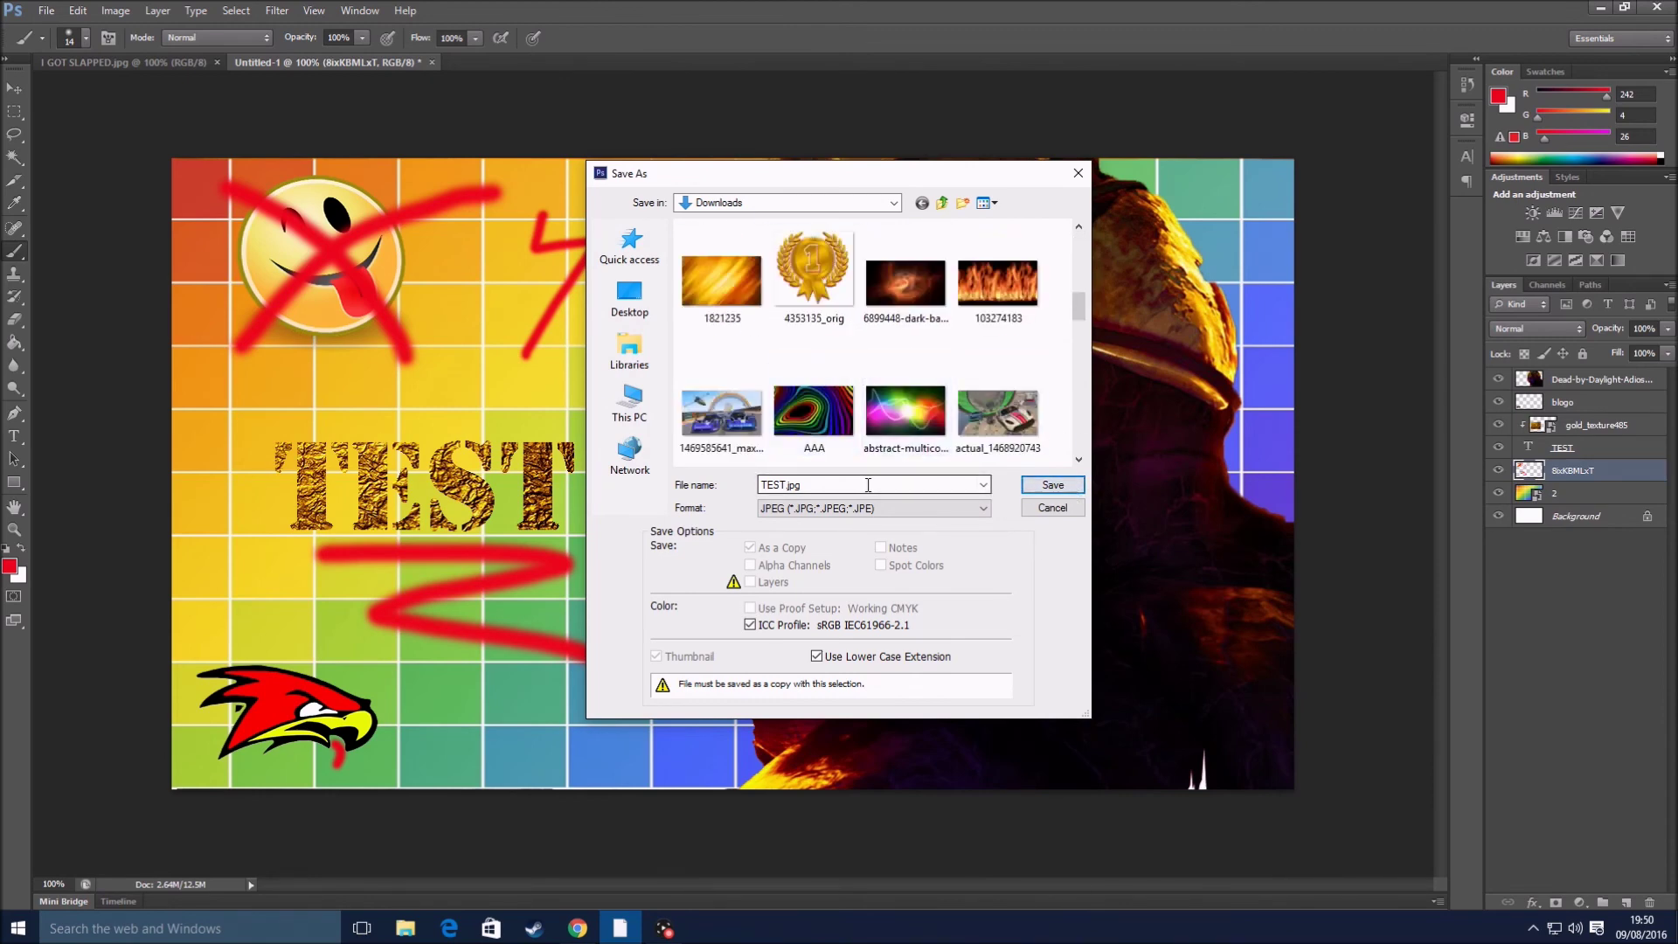
click(1069, 488)
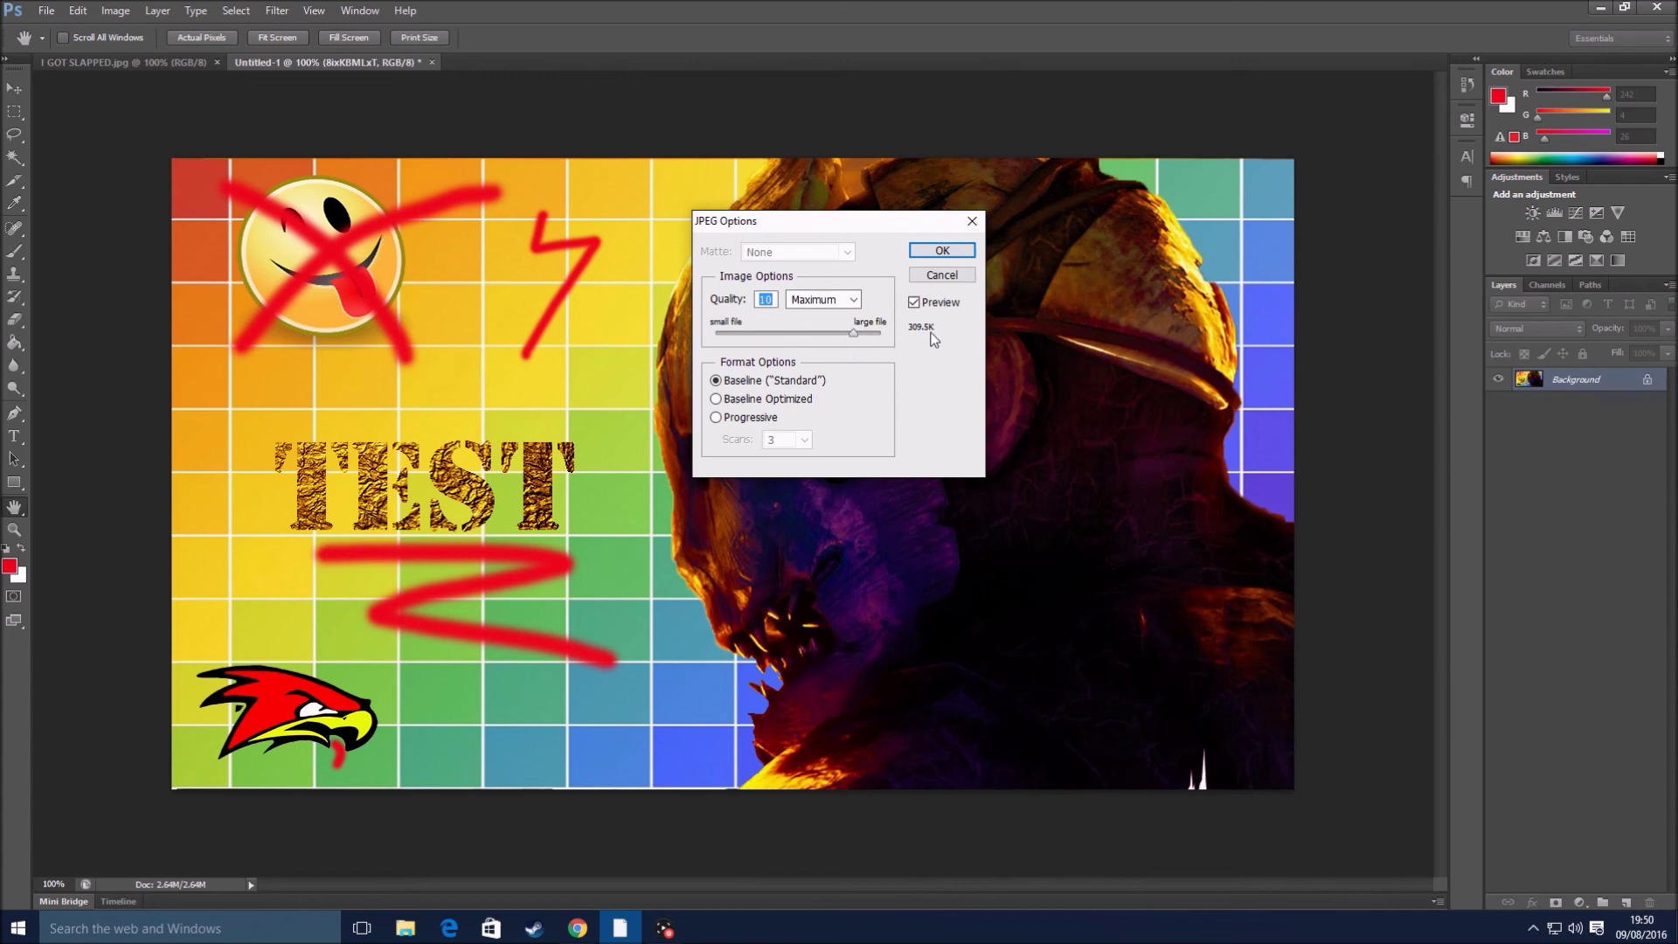
click(942, 251)
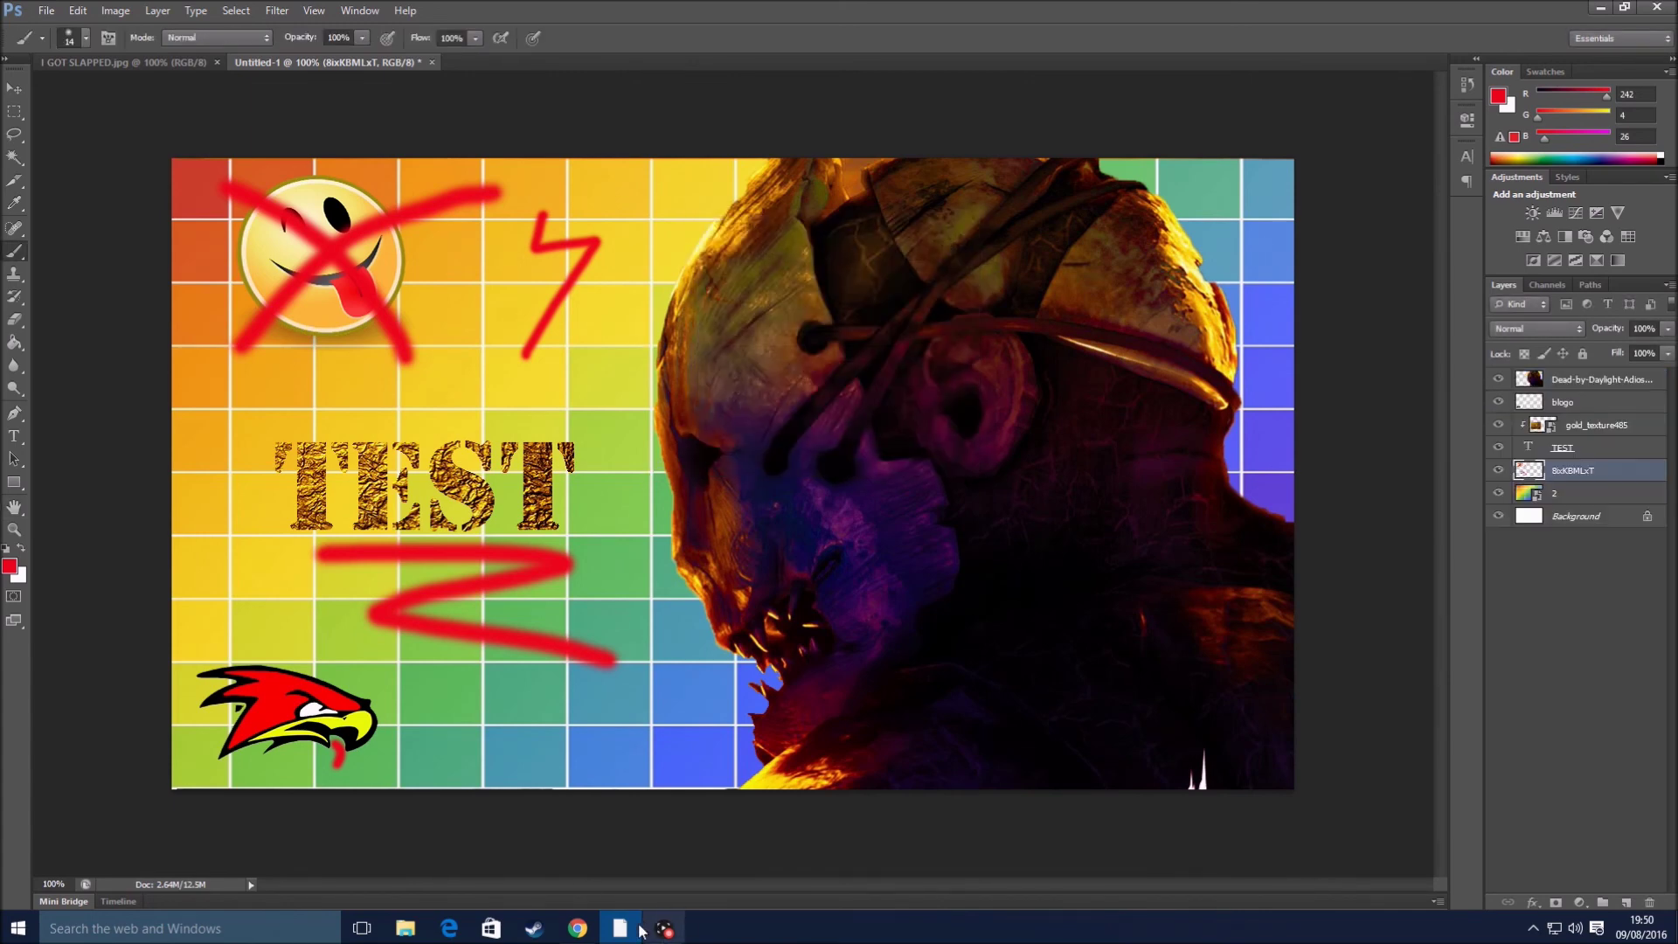
- Switch to File Explorer and open the exported TEST image from the recent files to check it
click(1600, 10)
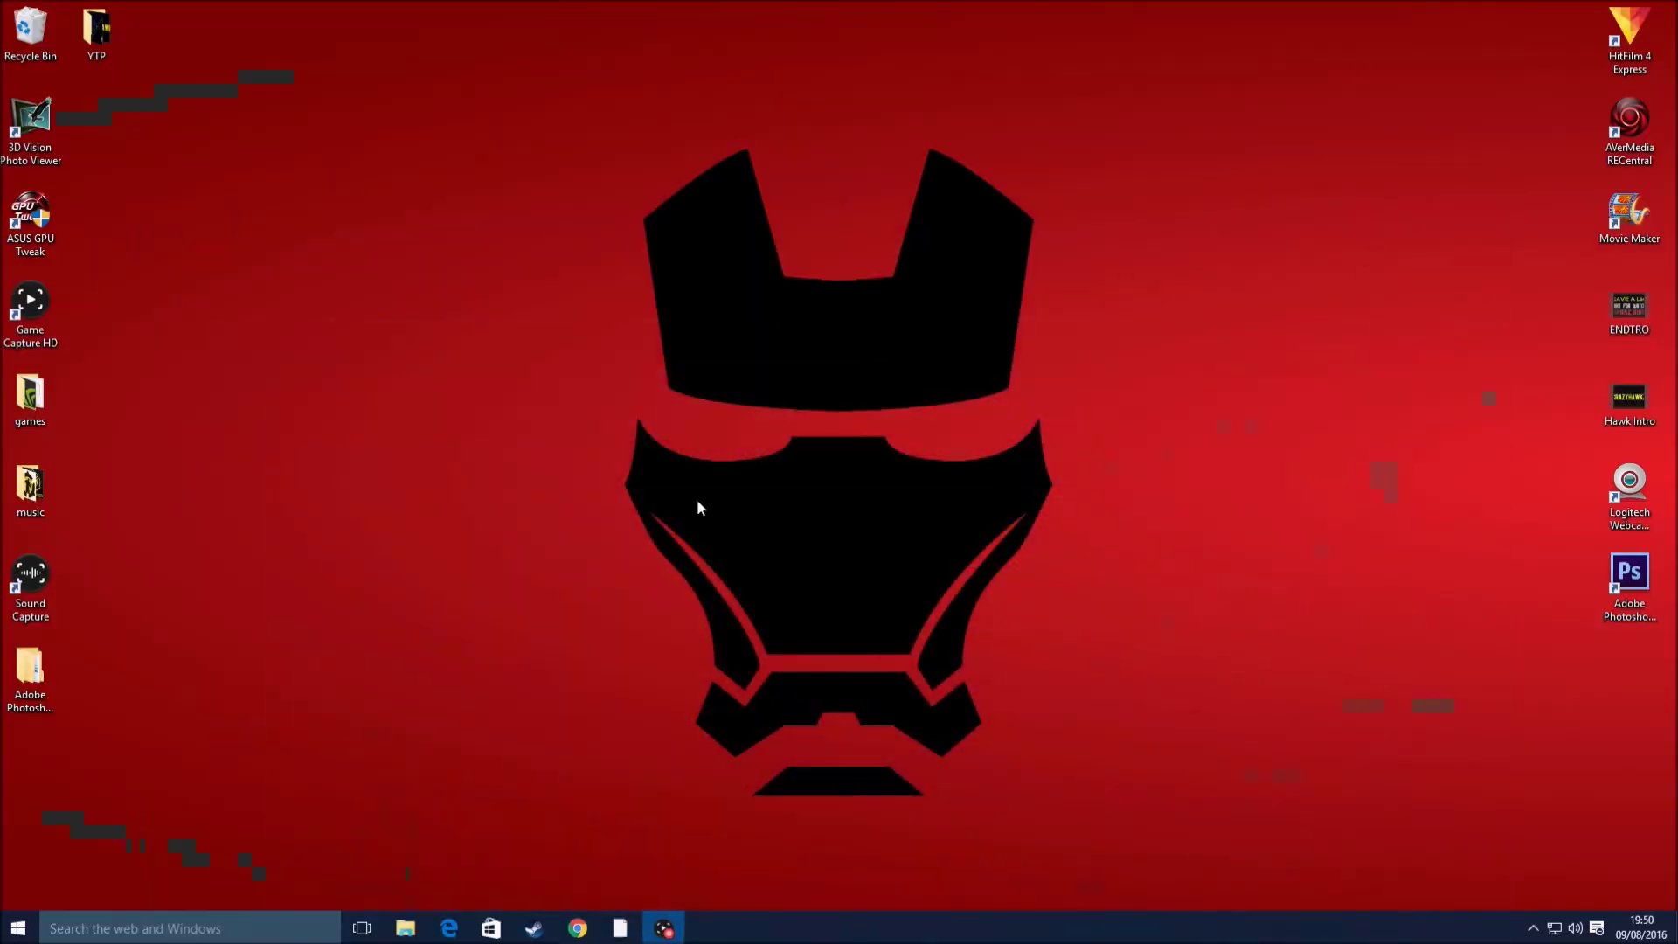
click(620, 933)
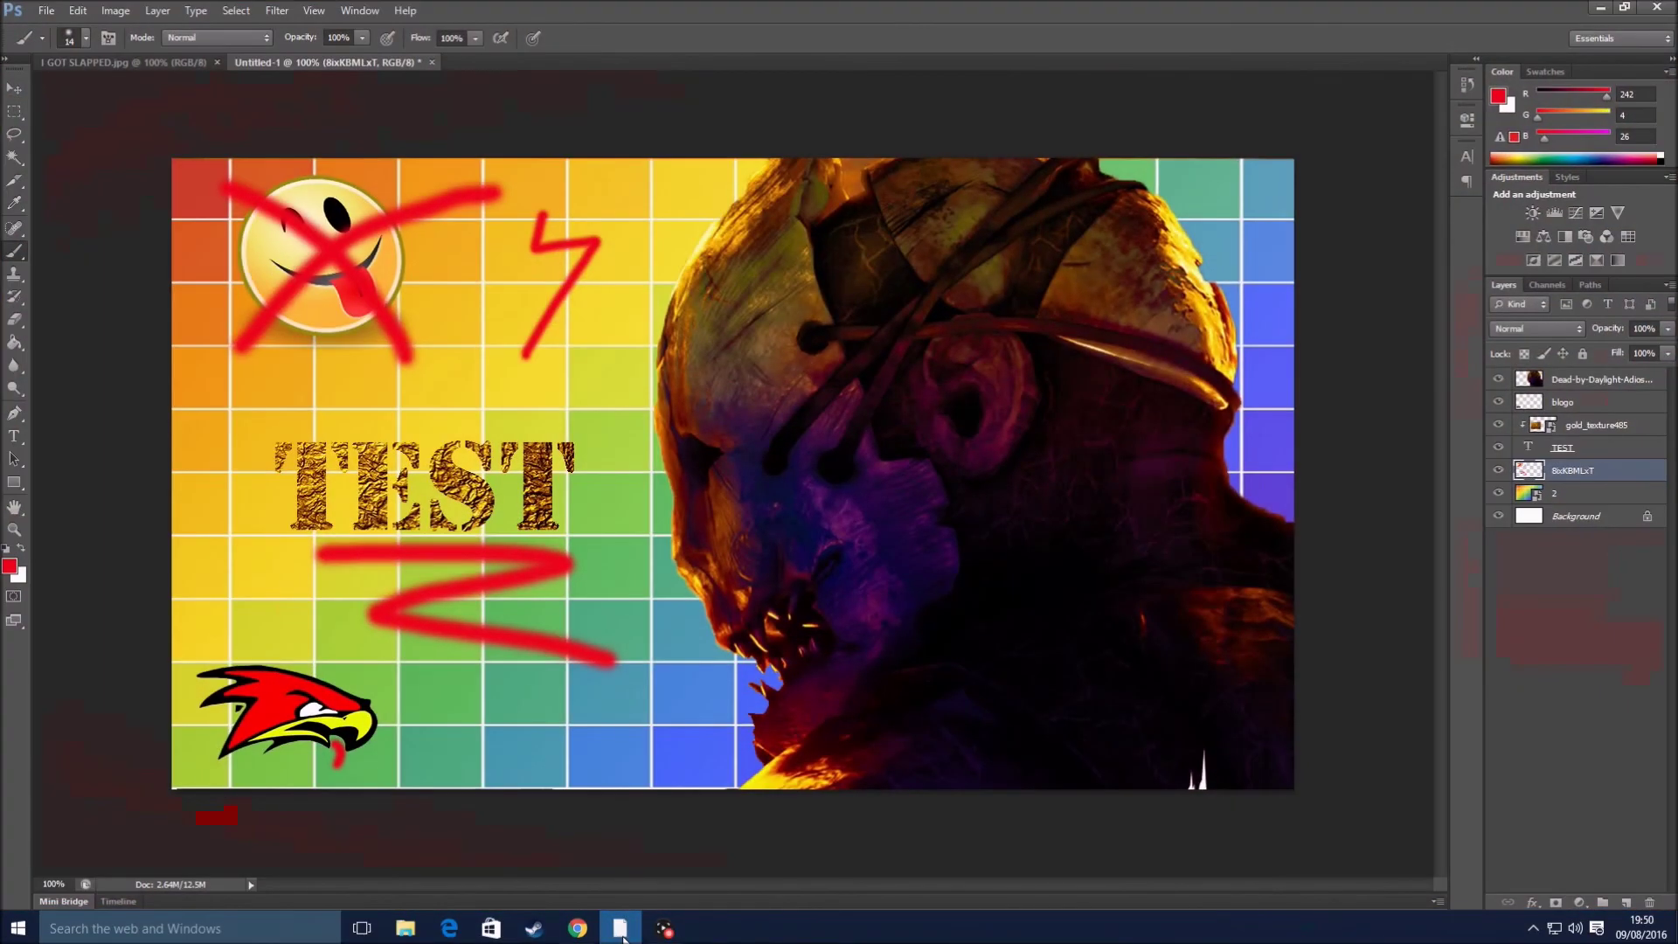
click(404, 928)
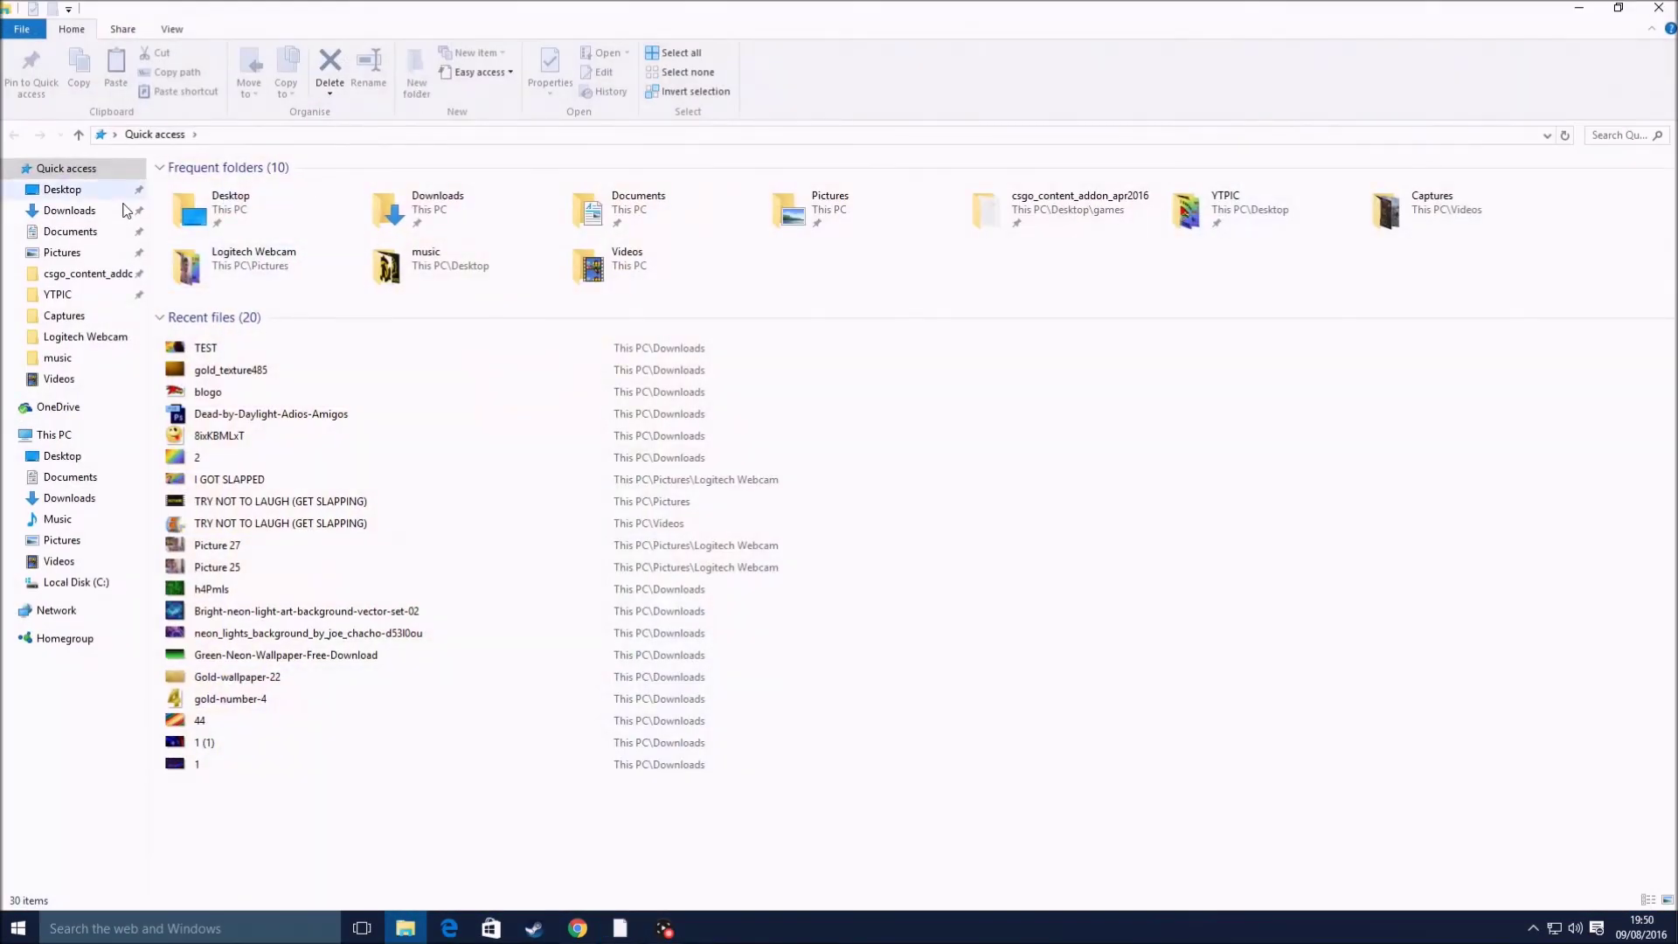
double_click(214, 352)
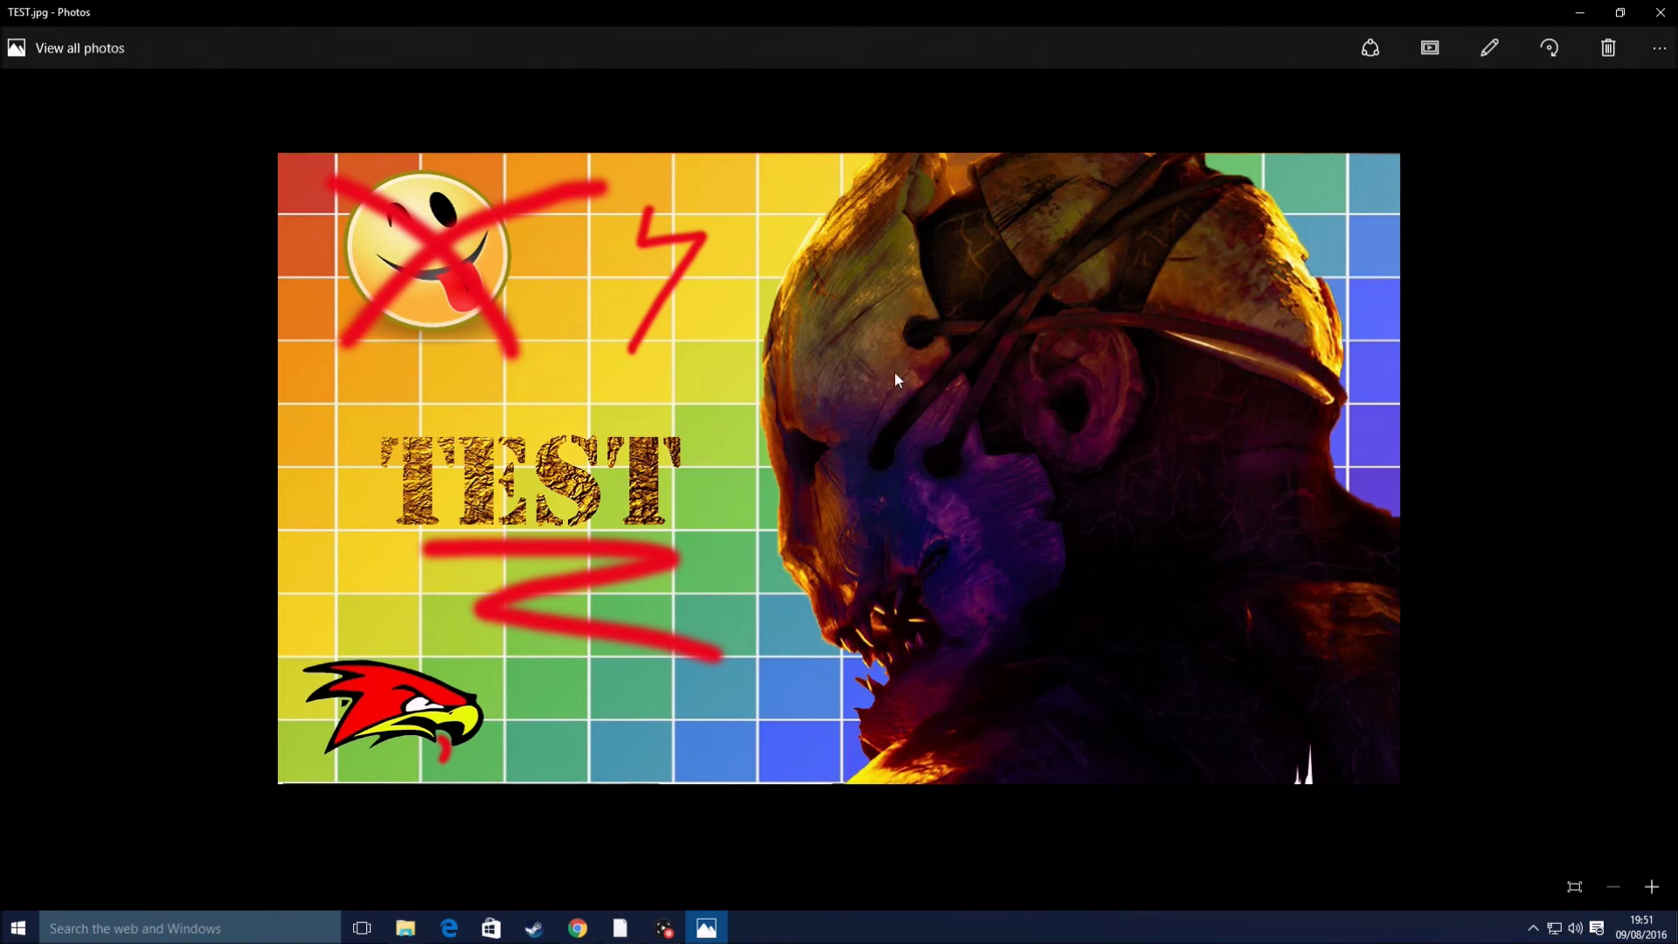
- Switch to the Chrome window with YouTube, maximize it, and open the My Channel page
click(578, 931)
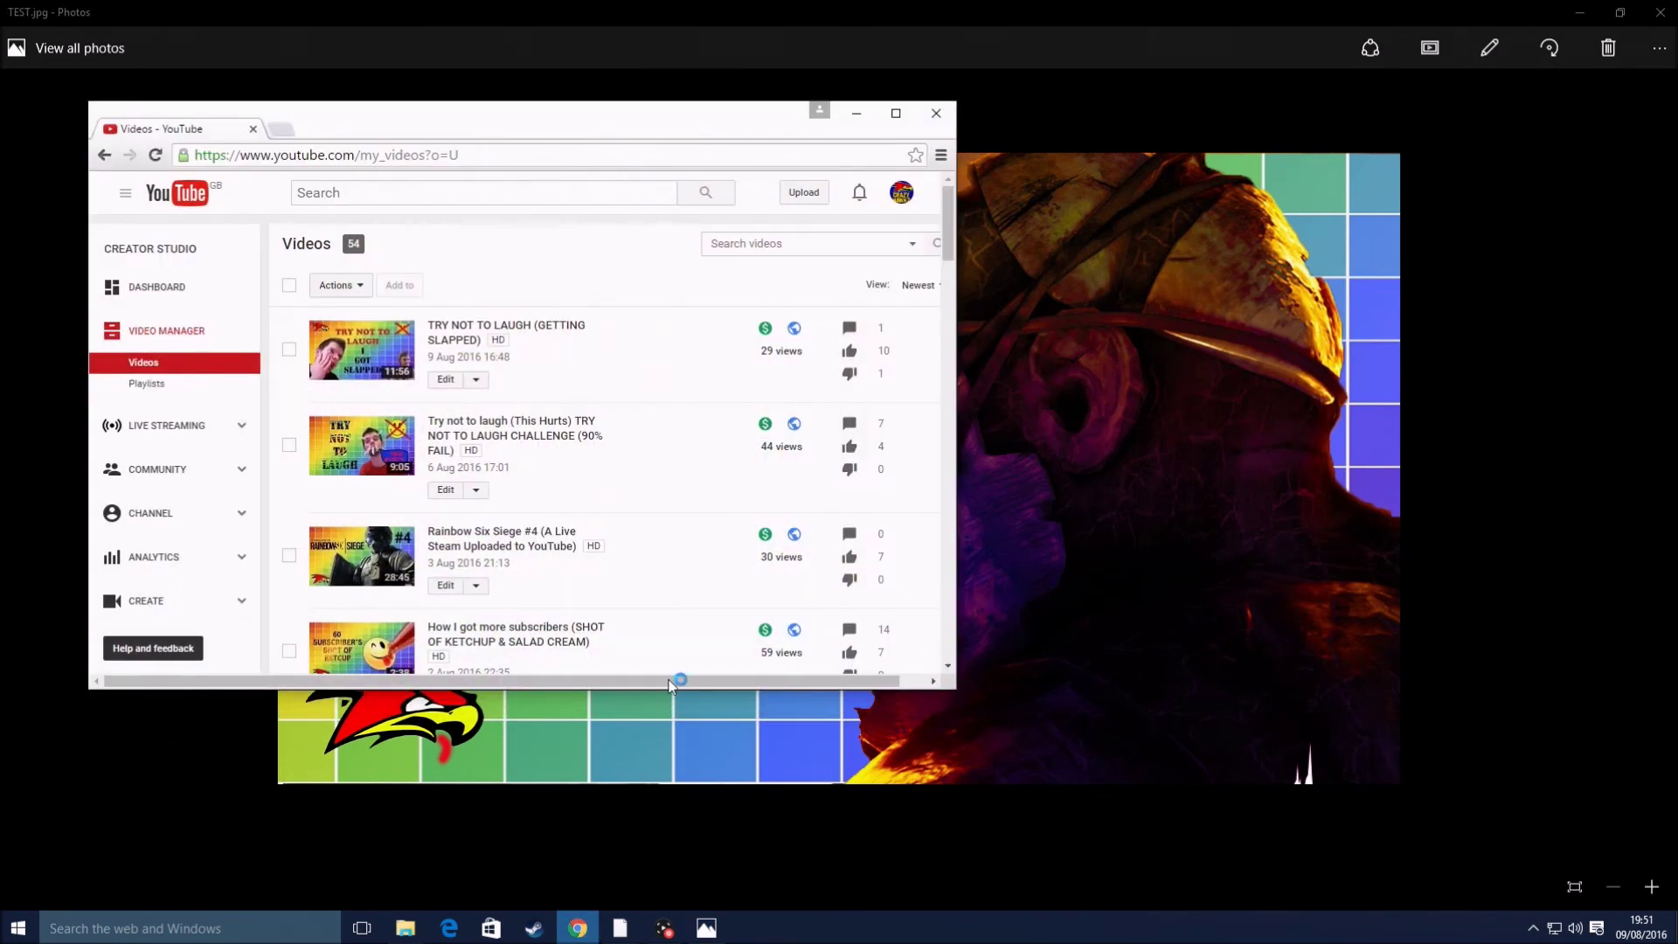
click(895, 114)
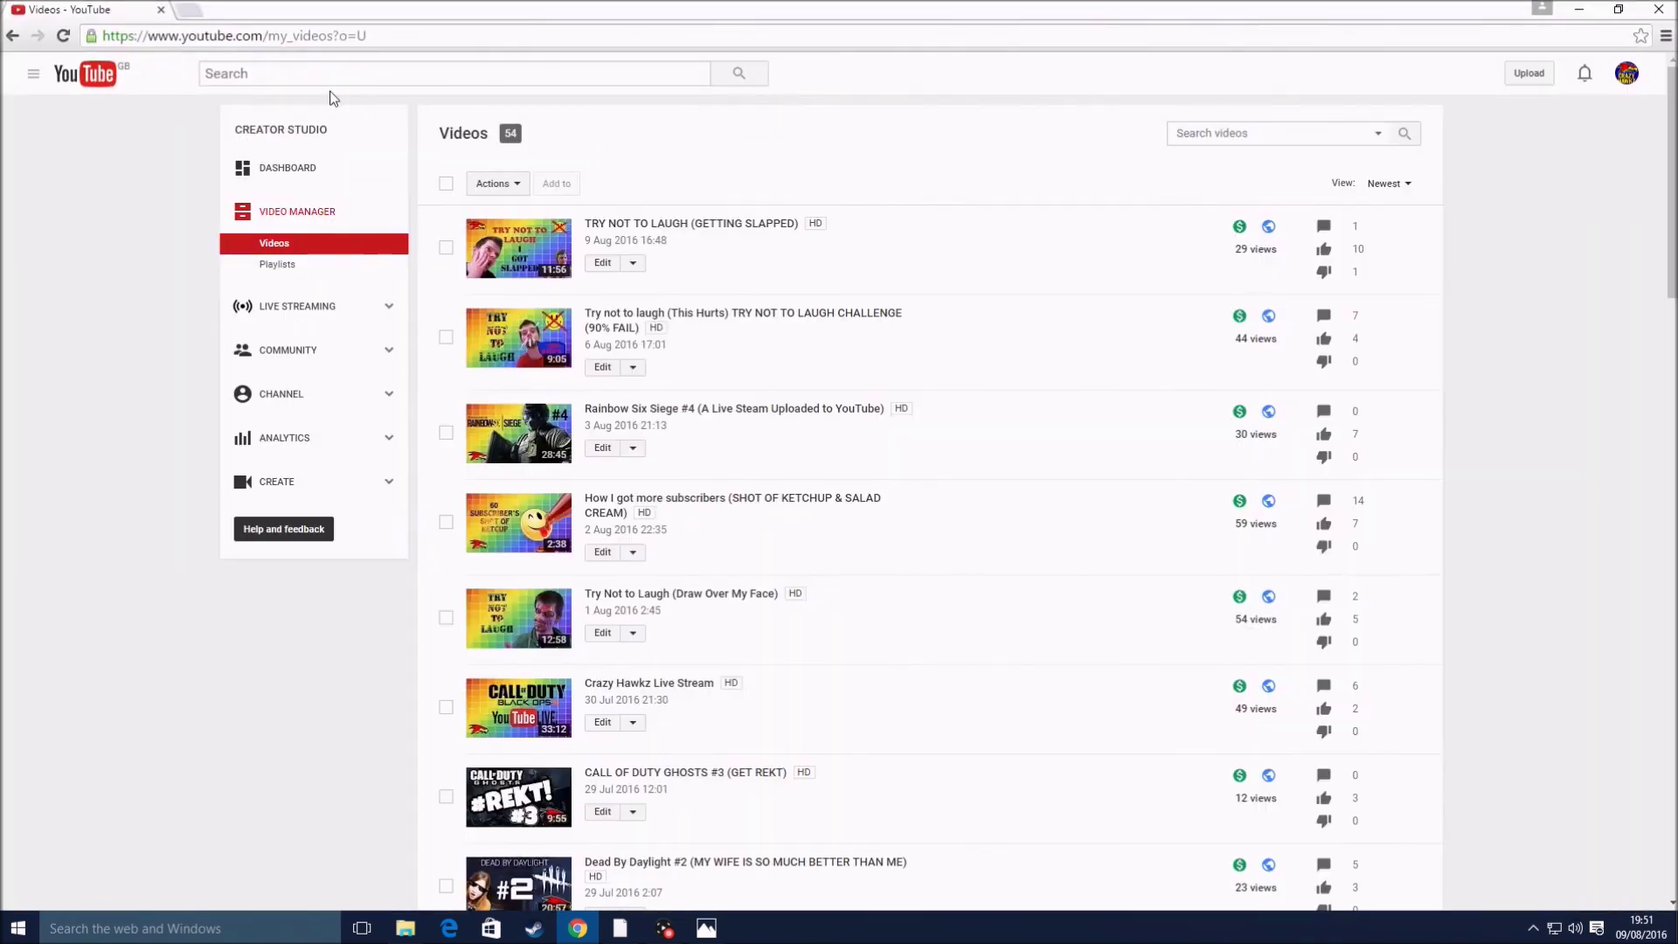
click(65, 35)
click(33, 75)
click(79, 143)
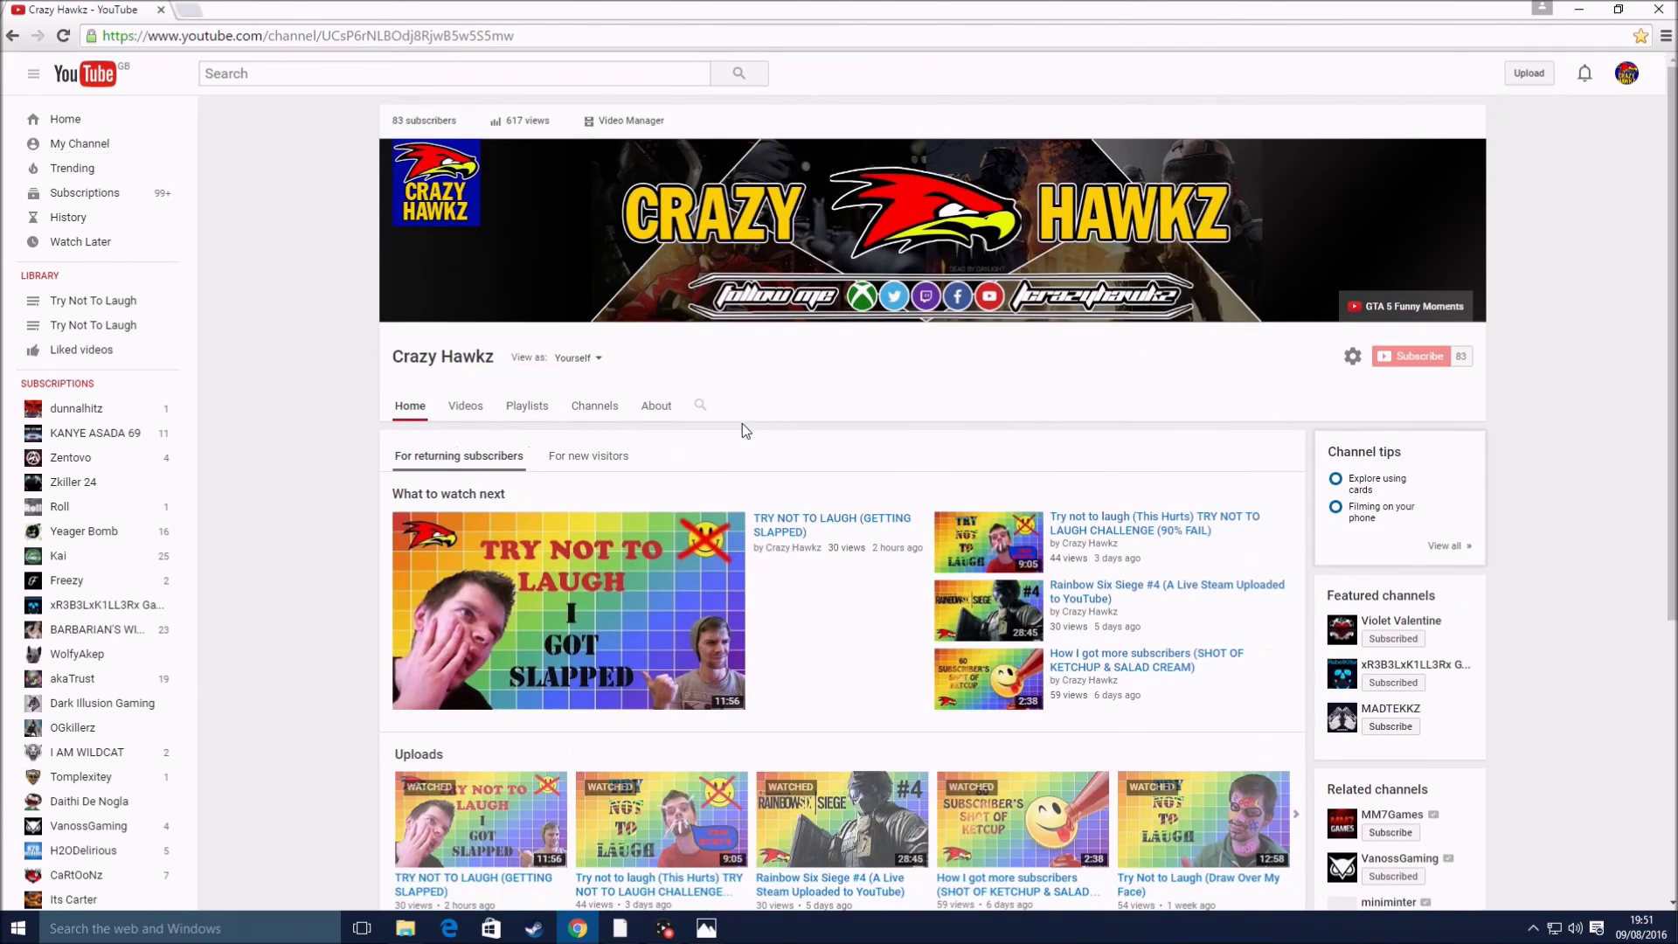
- Look over the thumbnails on the channel page, reload it, and open the Video Manager
scroll(767, 412, down, 3)
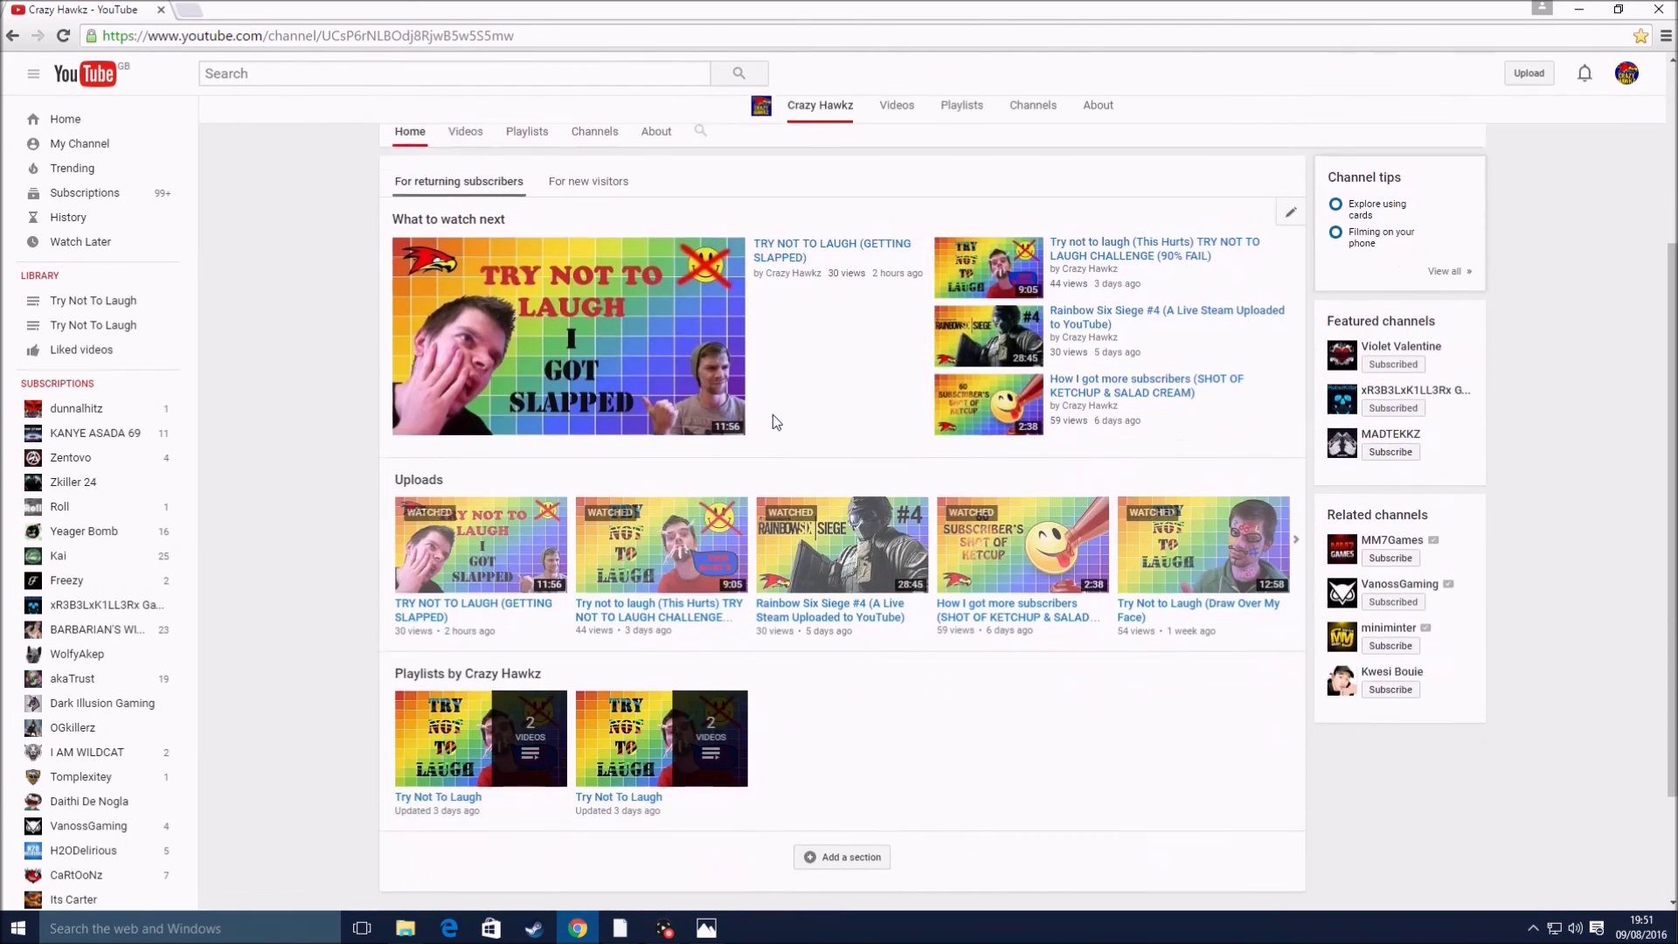
key(F5)
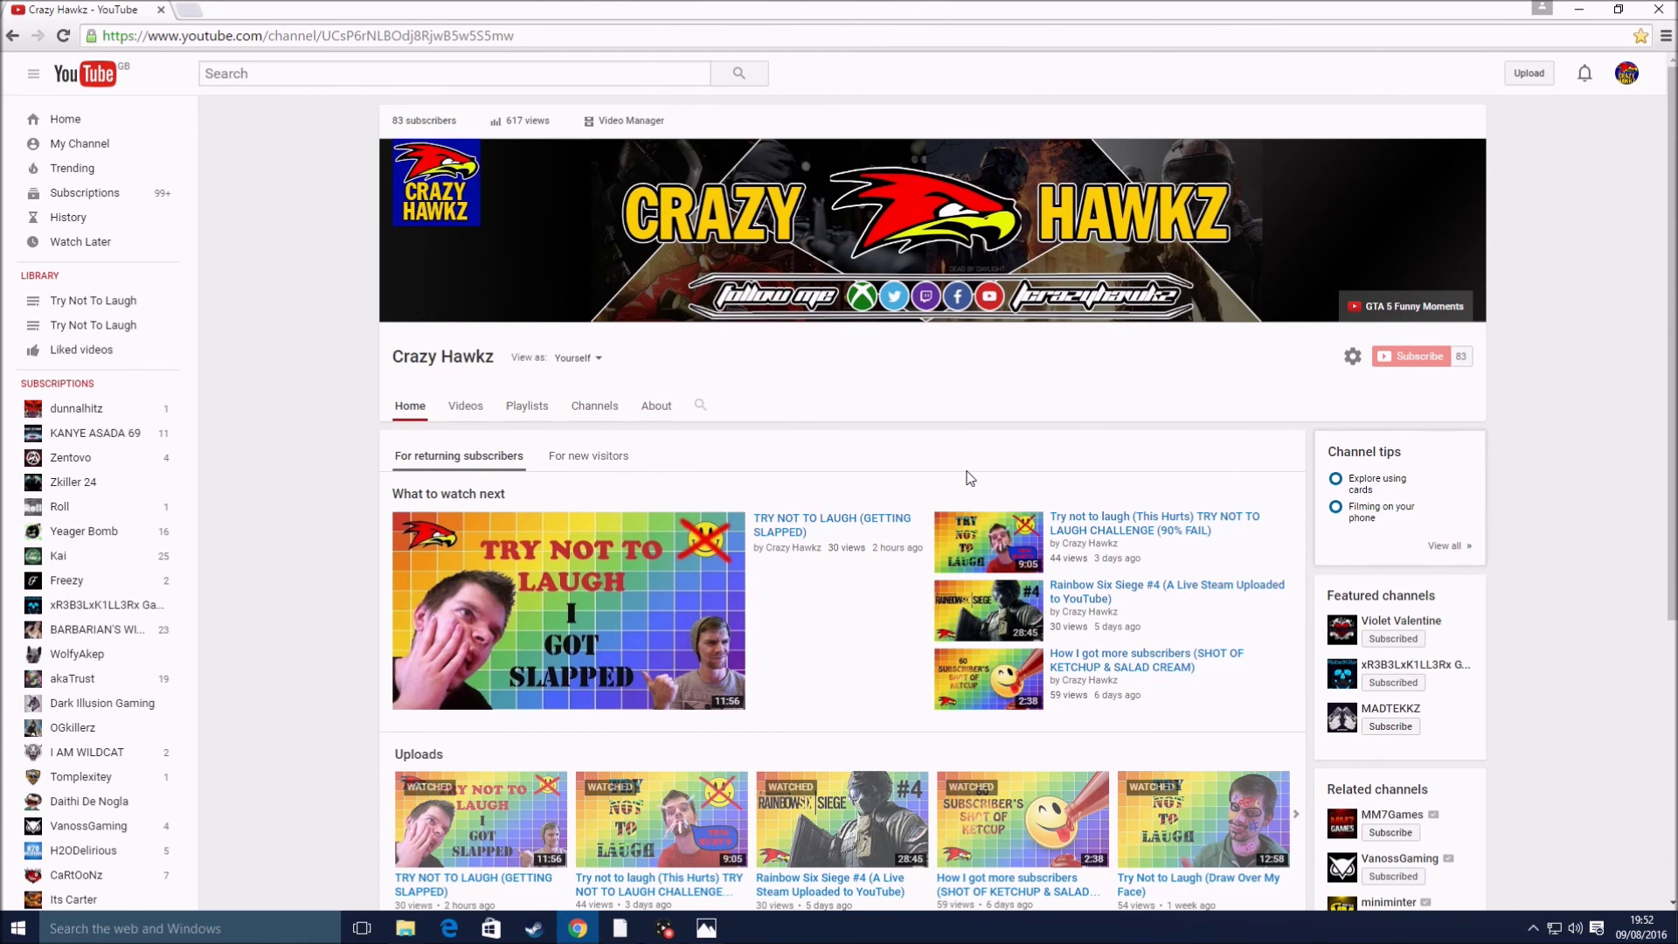
click(616, 127)
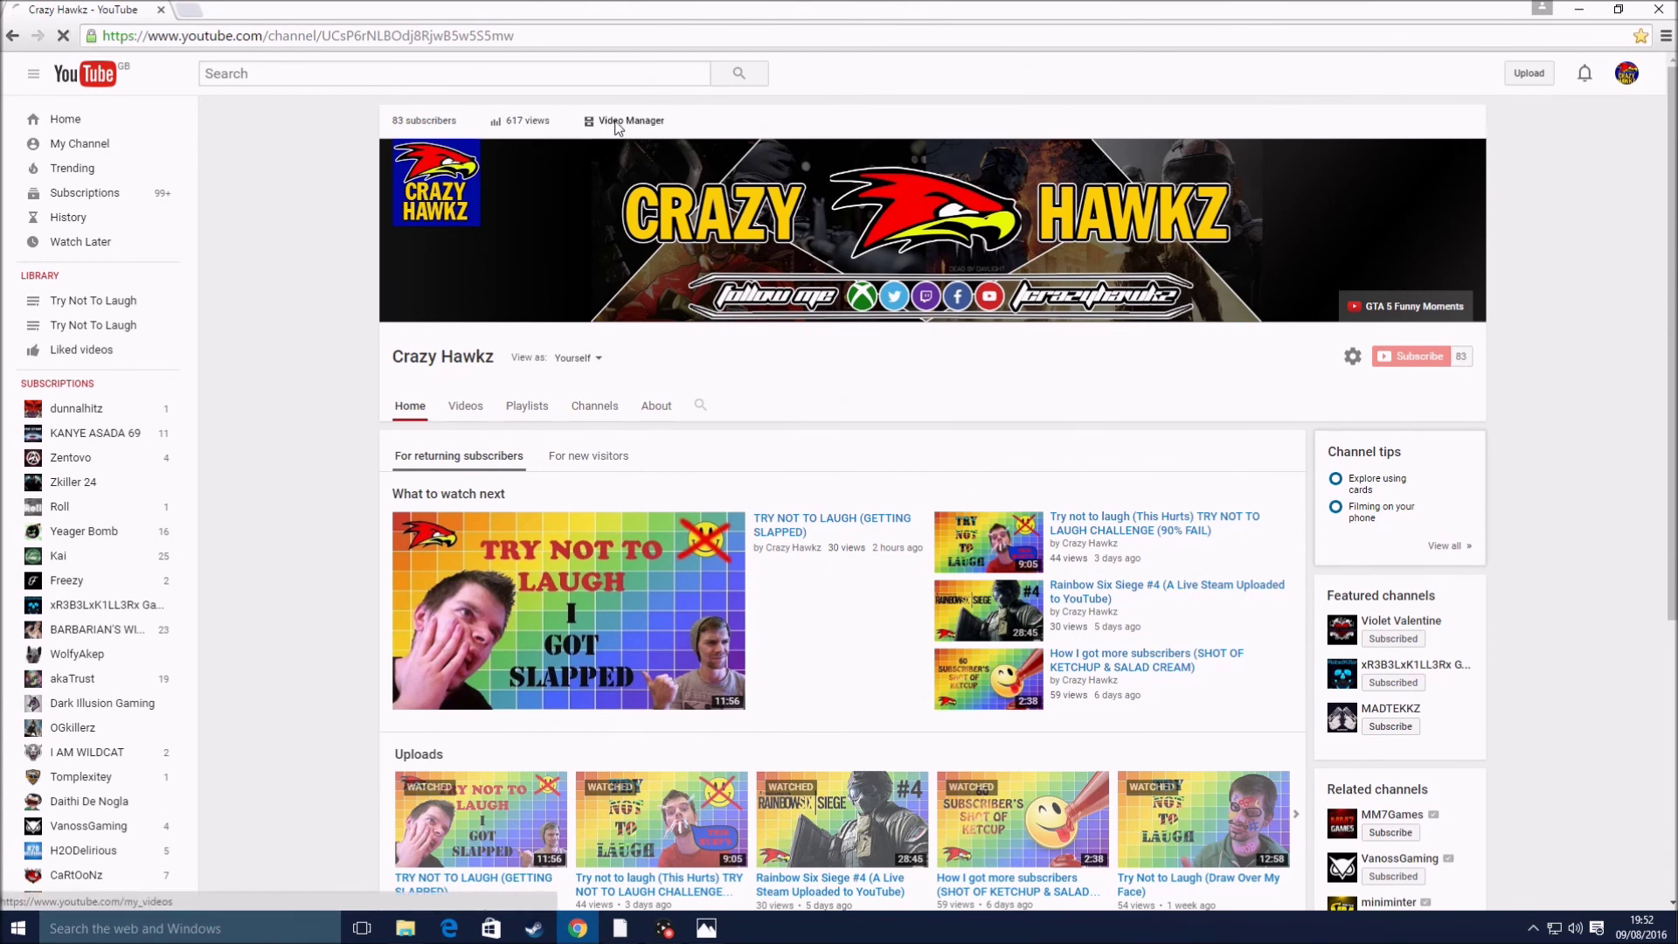